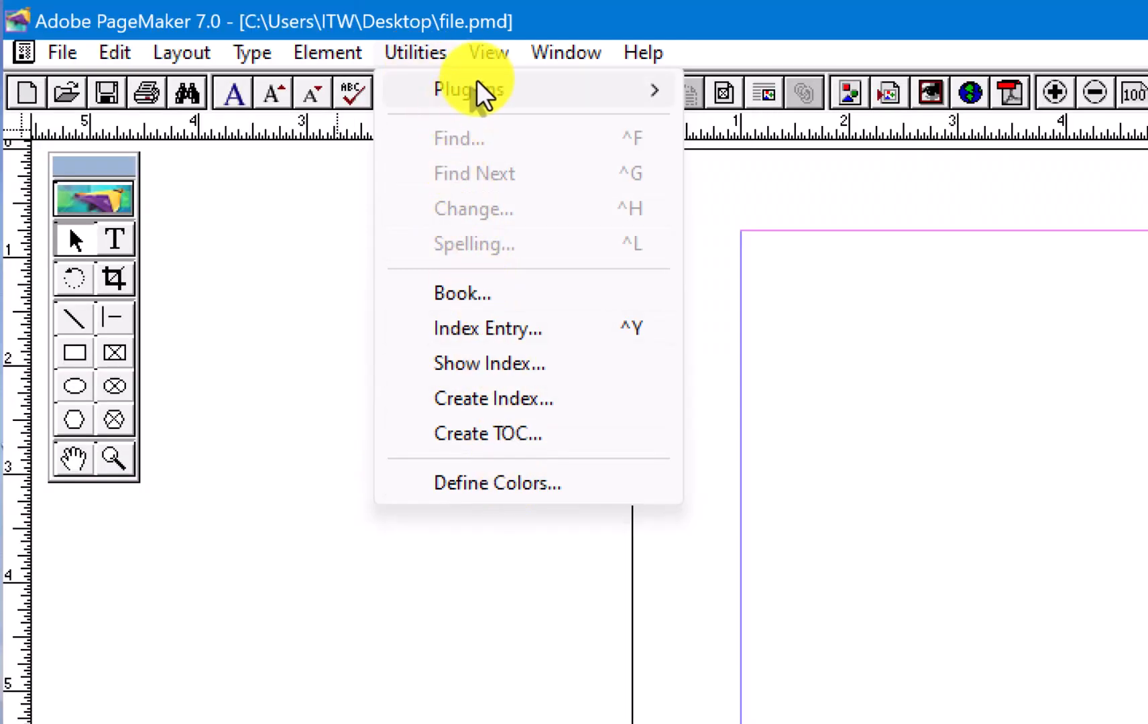
mouse_move(476, 79)
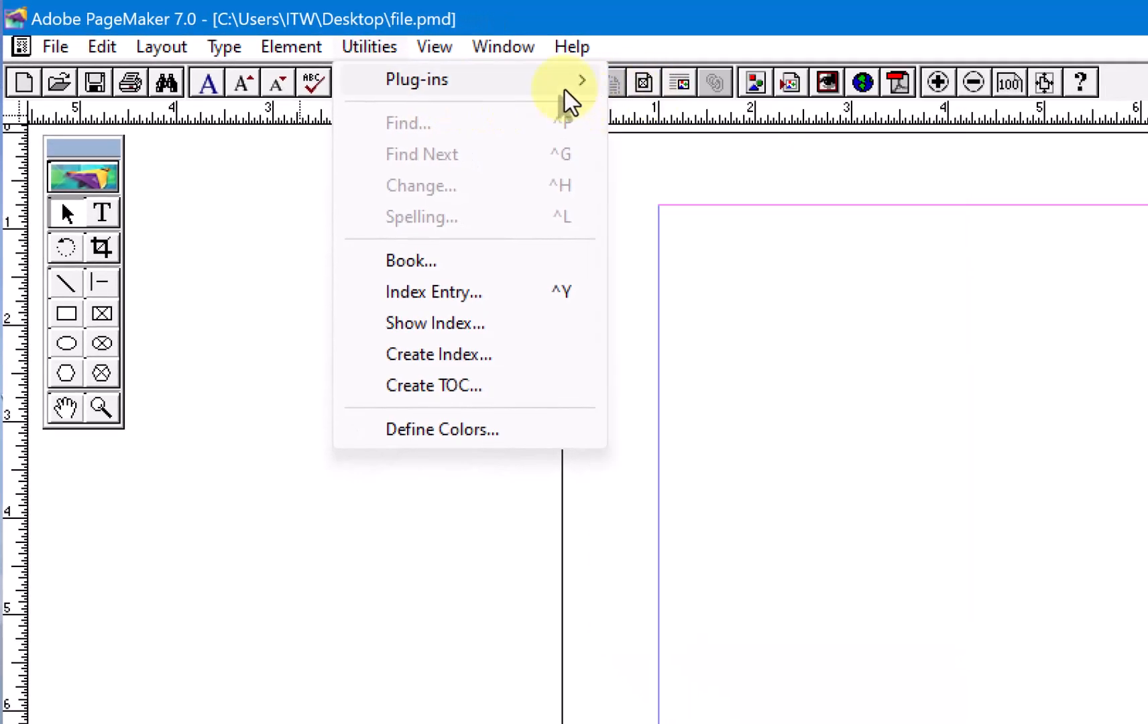
mouse_move(587, 92)
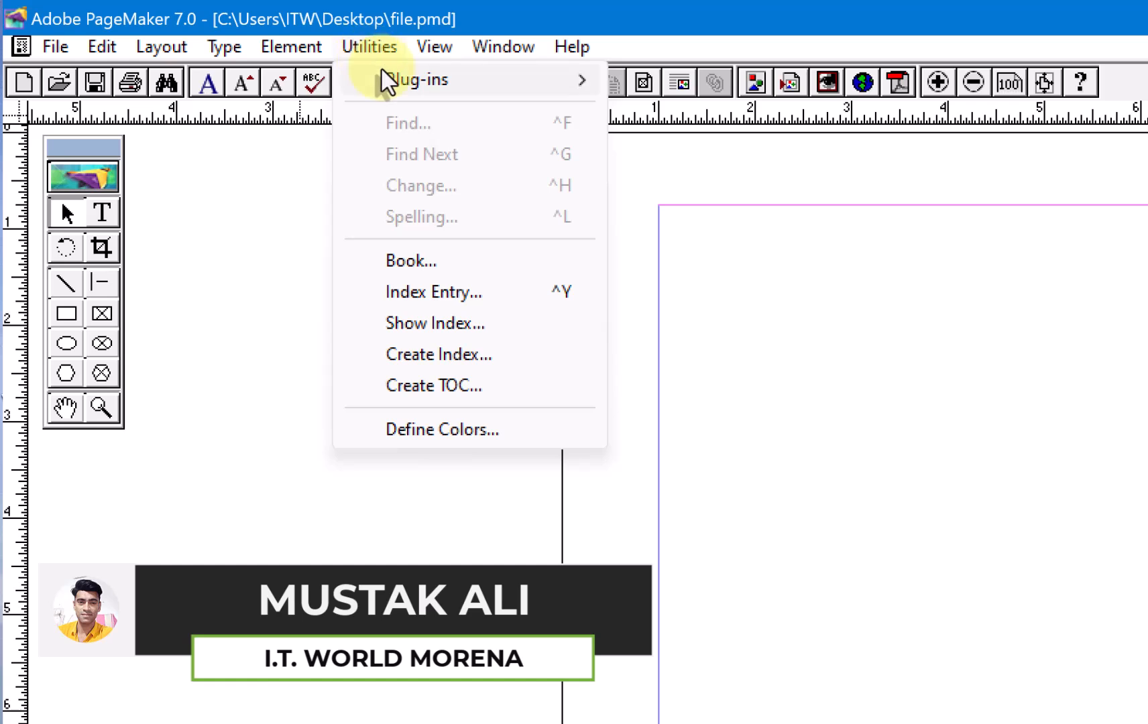
mouse_move(455, 94)
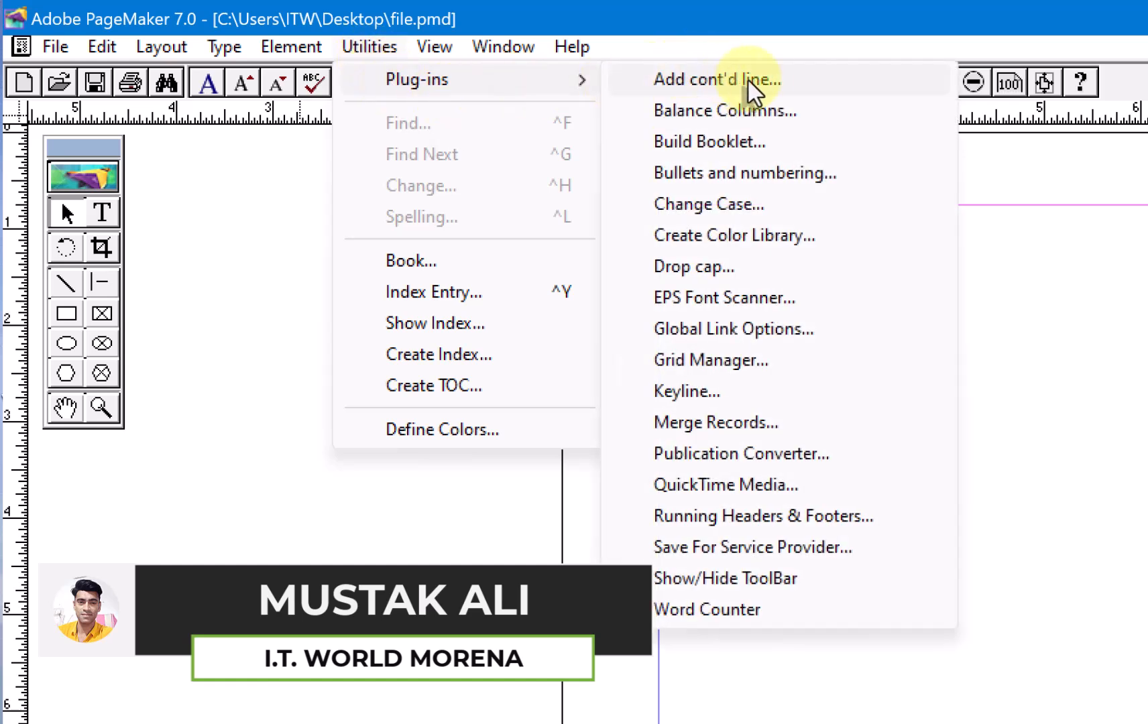
click(1061, 667)
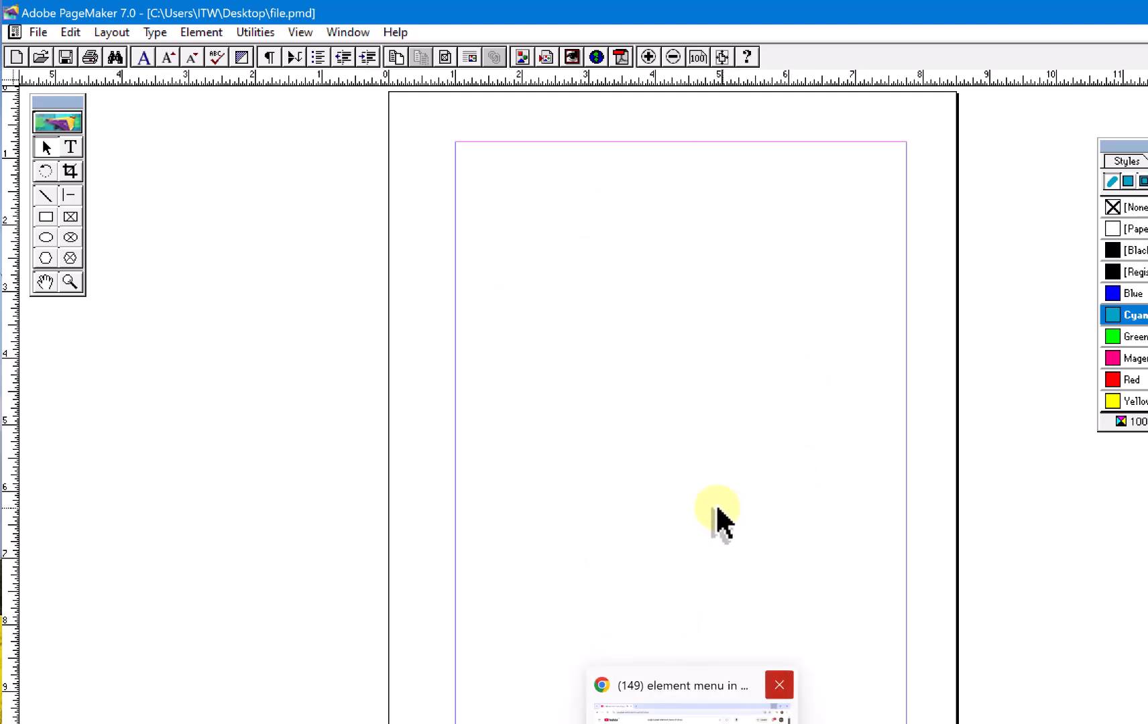
- Switch to the desktop, create a text document named notes there, and open it
key(super+d)
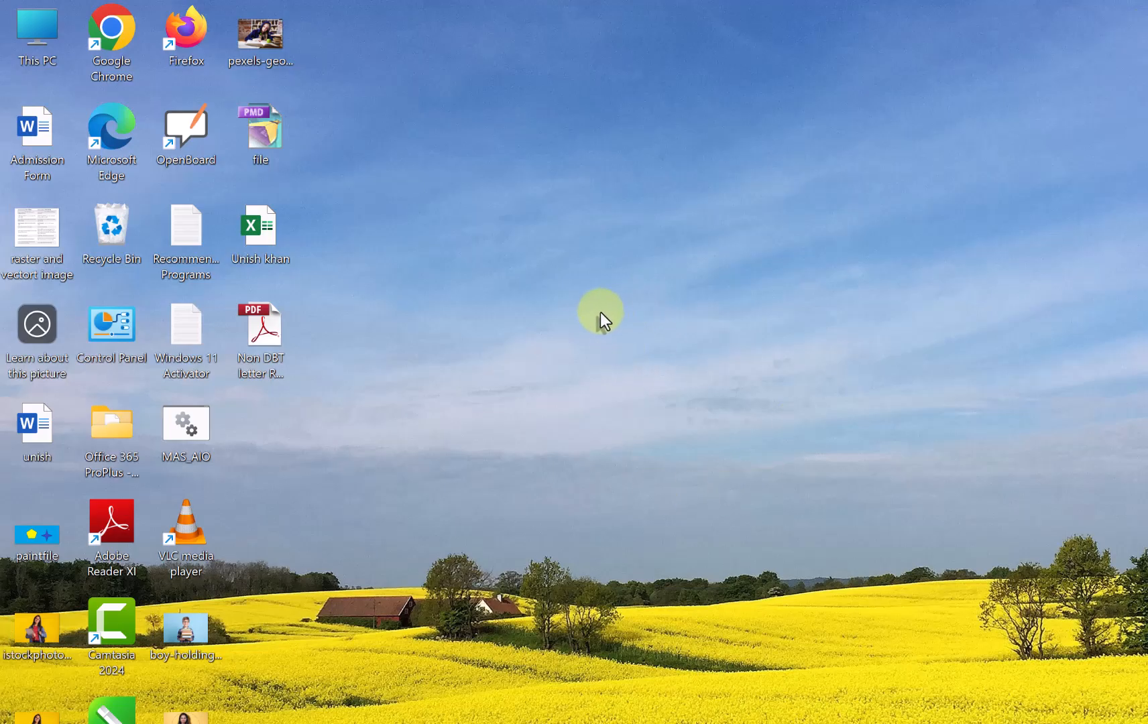
right_click(589, 557)
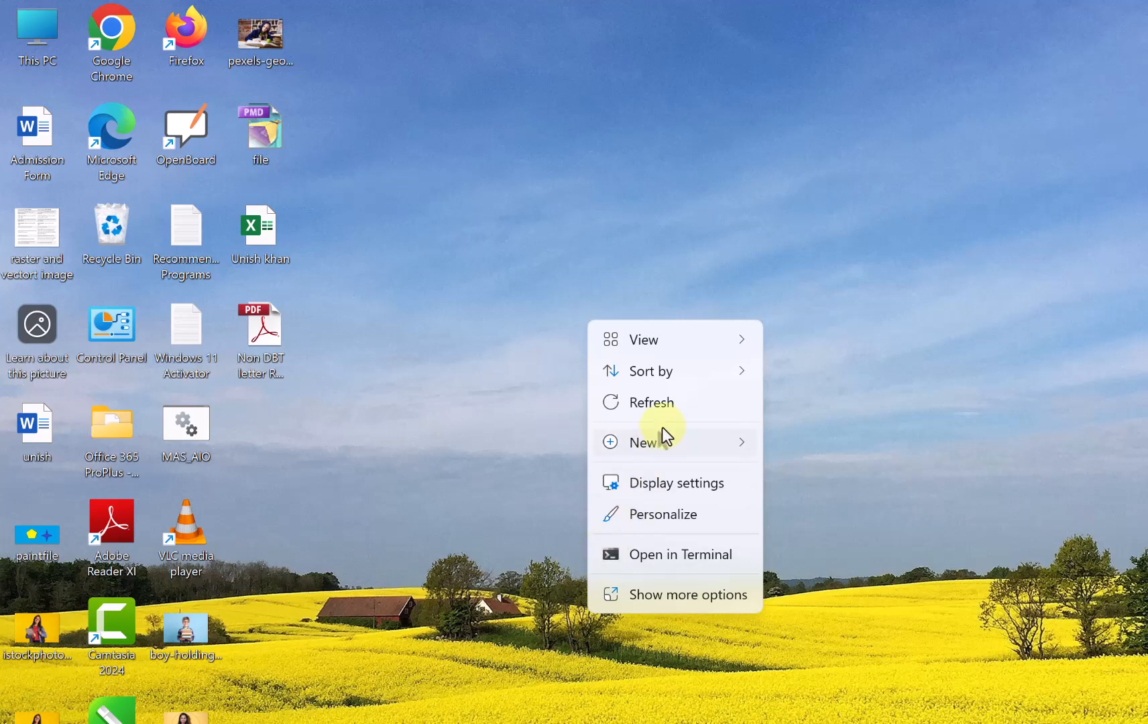
mouse_move(676, 442)
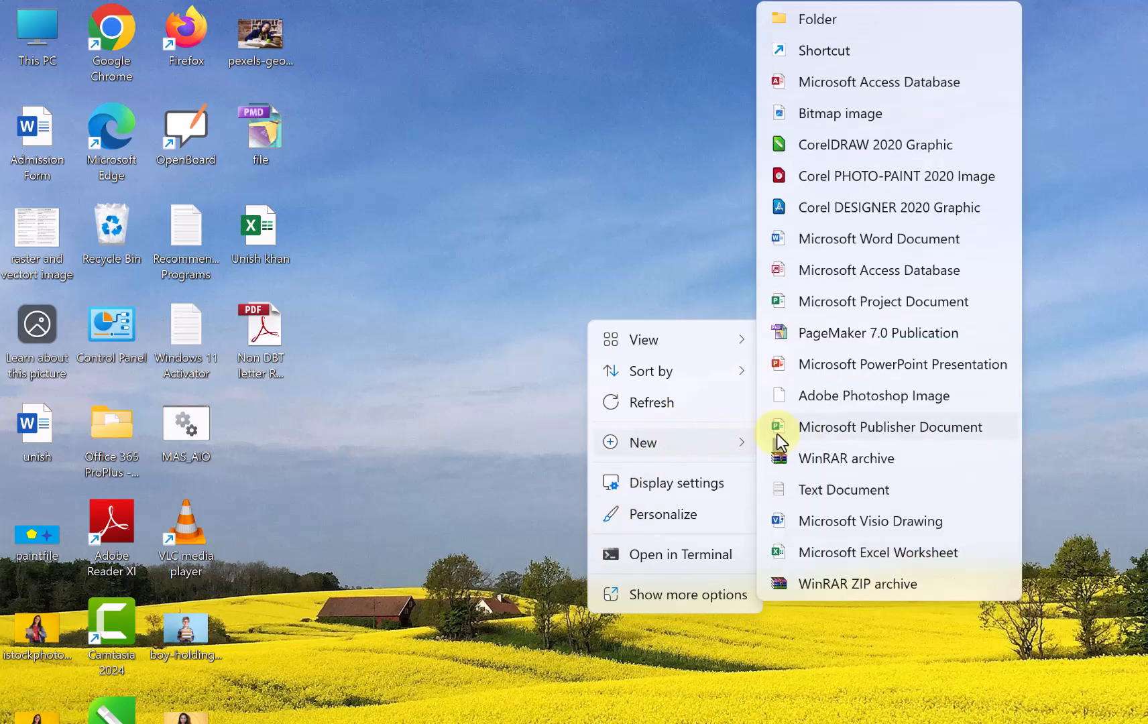
click(827, 495)
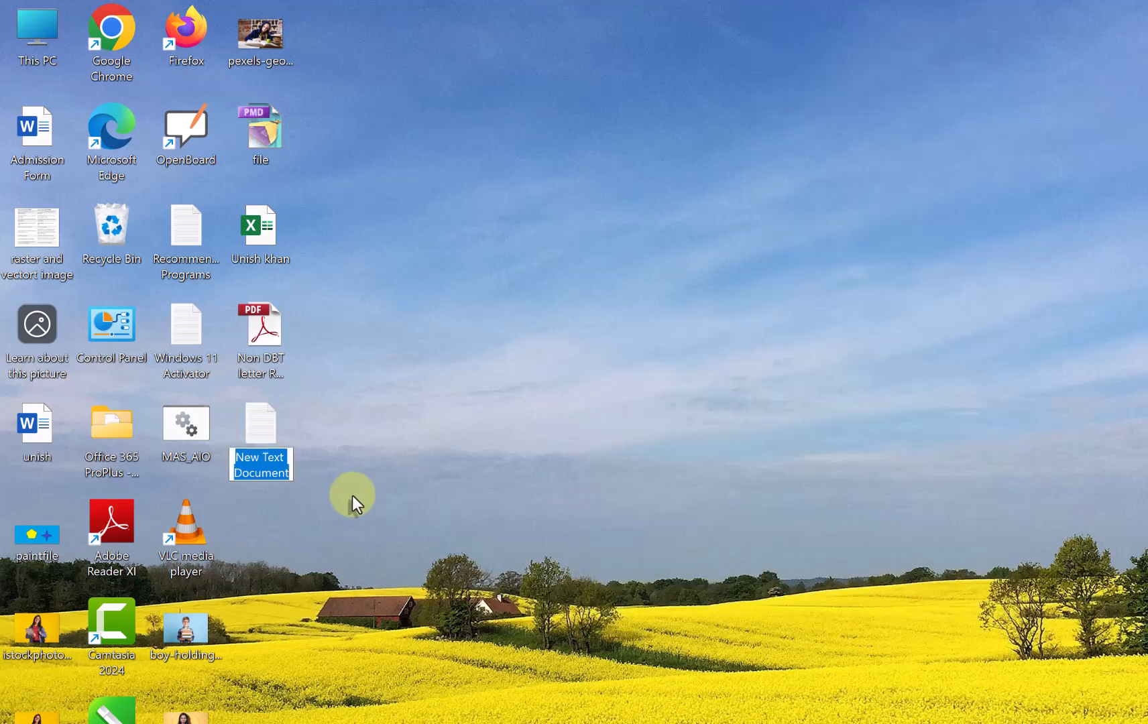
text(notes)
key(Return)
key(Return)
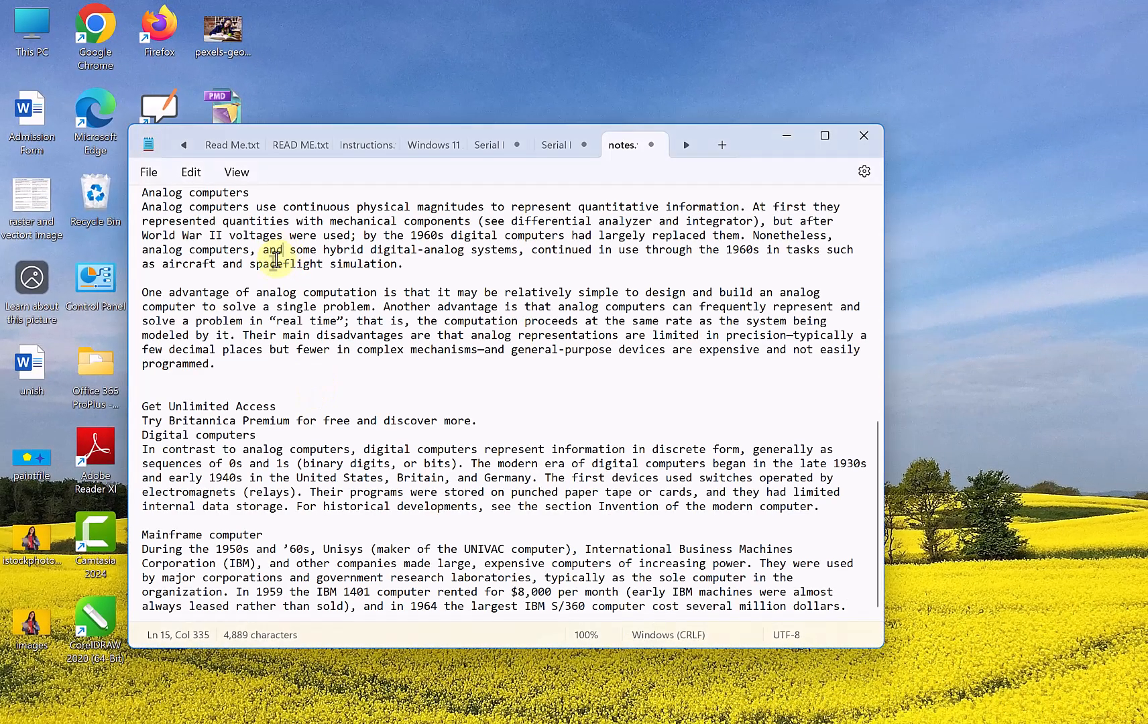
scroll(479, 193, up, 14)
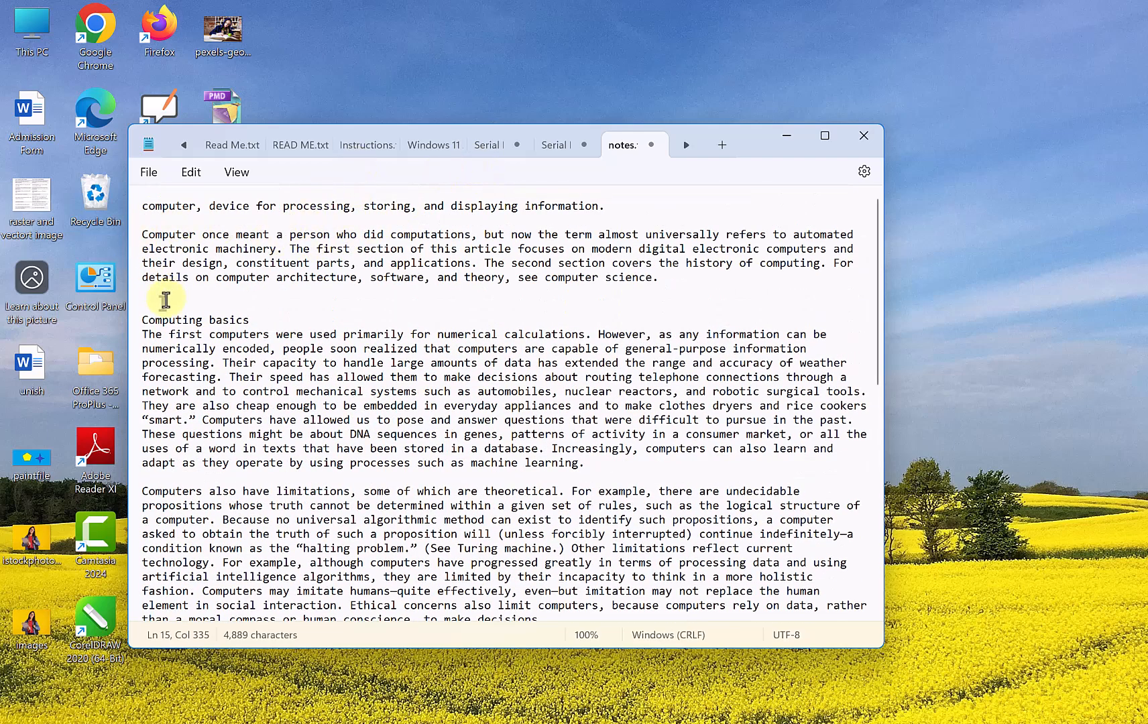
scroll(146, 334, down, 6)
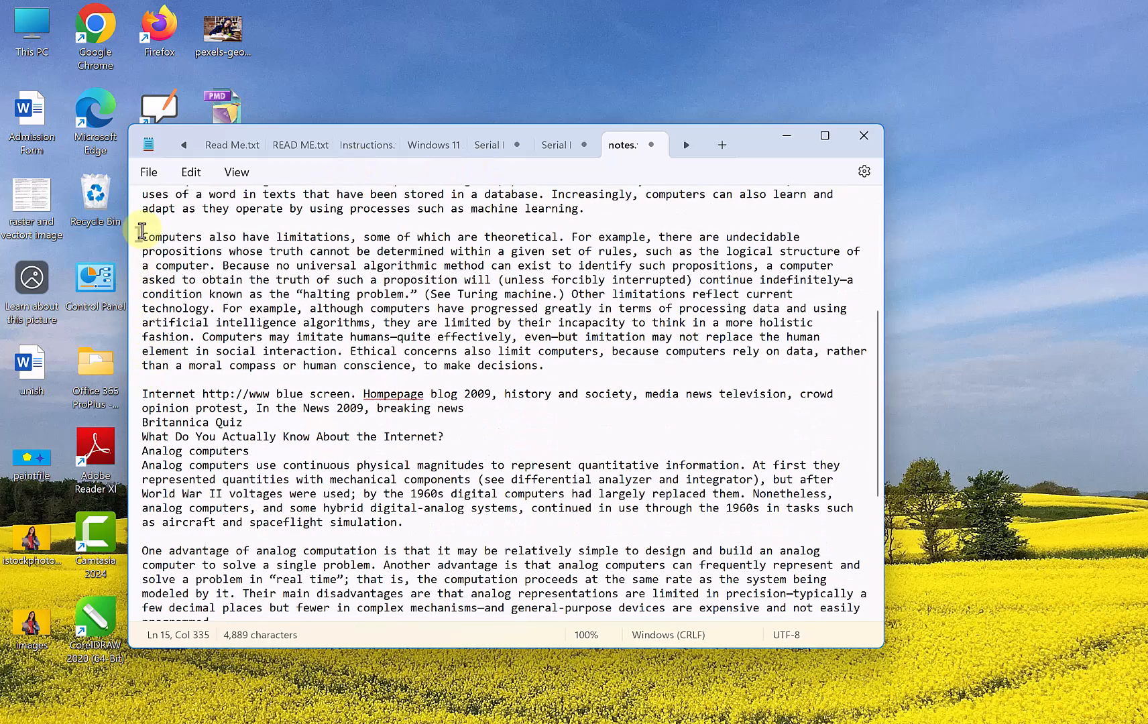
drag(142, 392, 875, 634)
key(Delete)
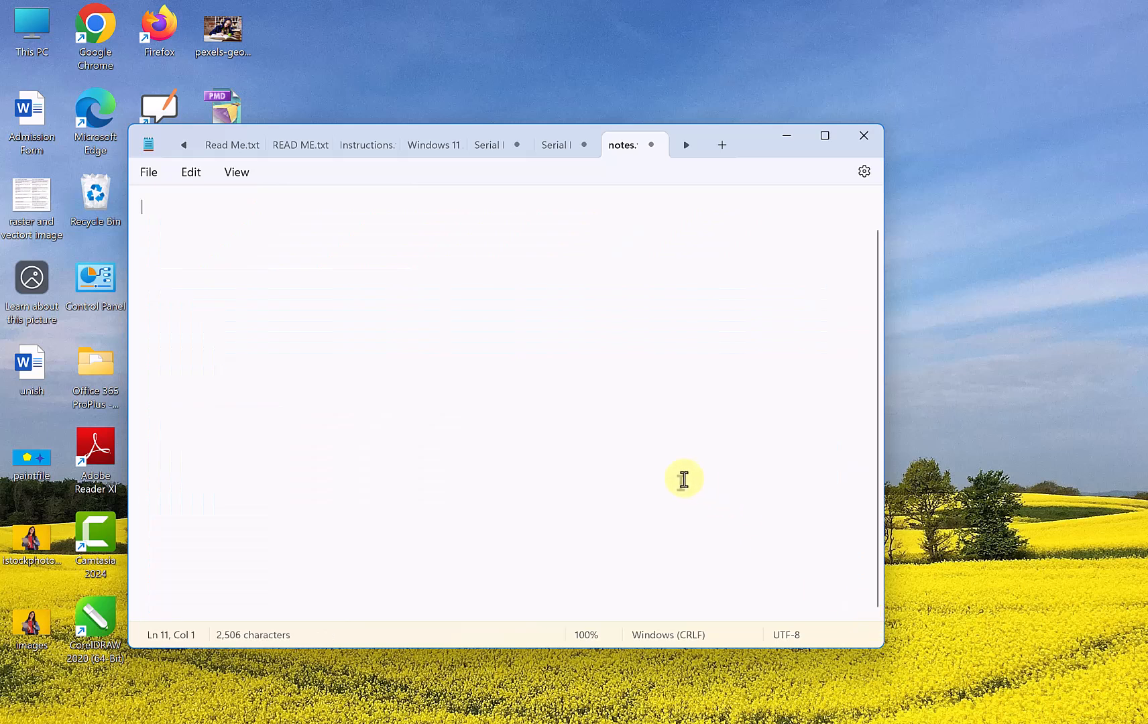
- Save the text to the Desktop as notes with ANSI encoding and close the text editor
click(149, 172)
click(195, 314)
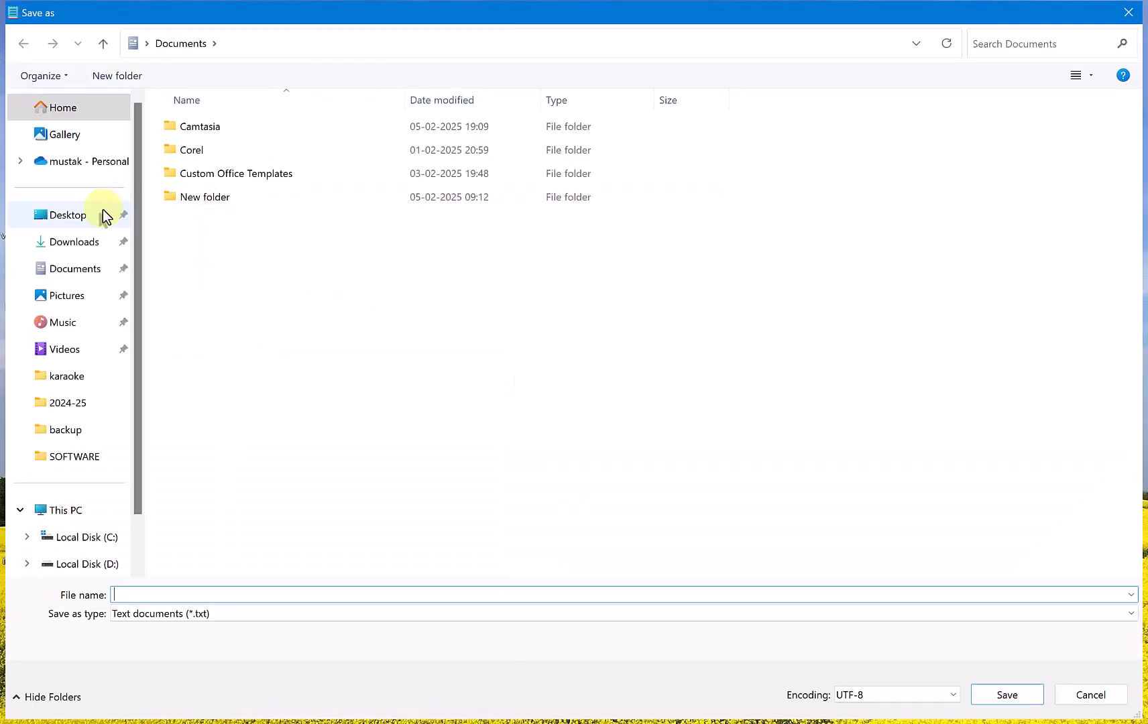
click(102, 215)
click(156, 592)
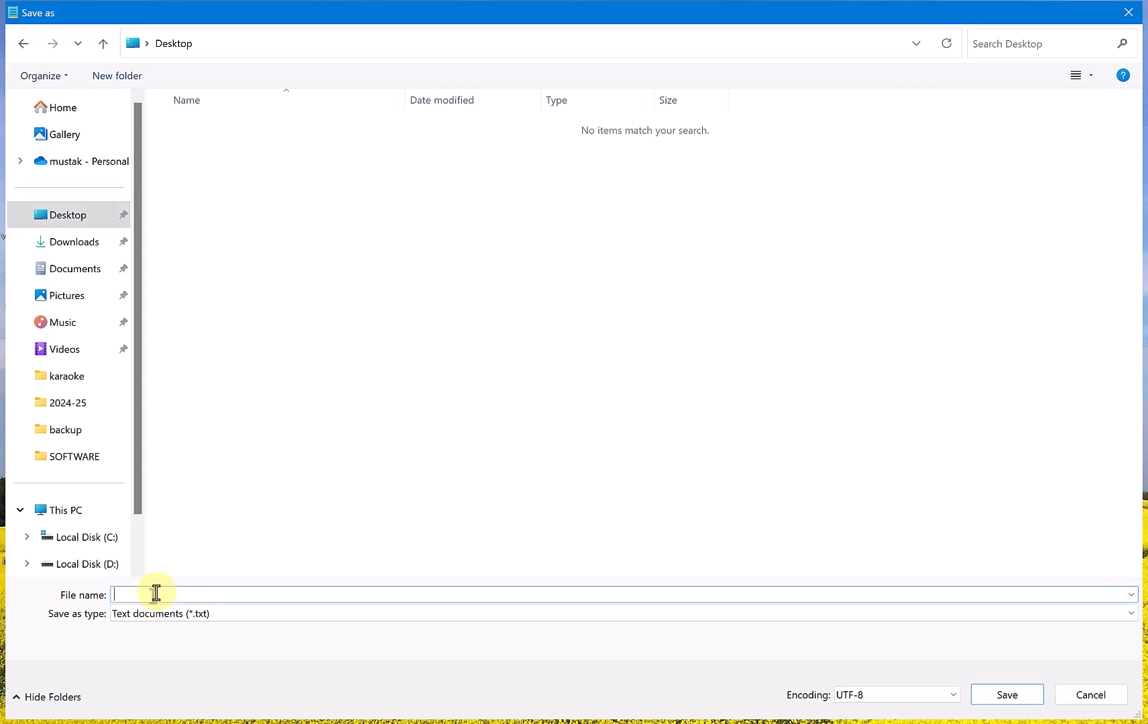
text(no)
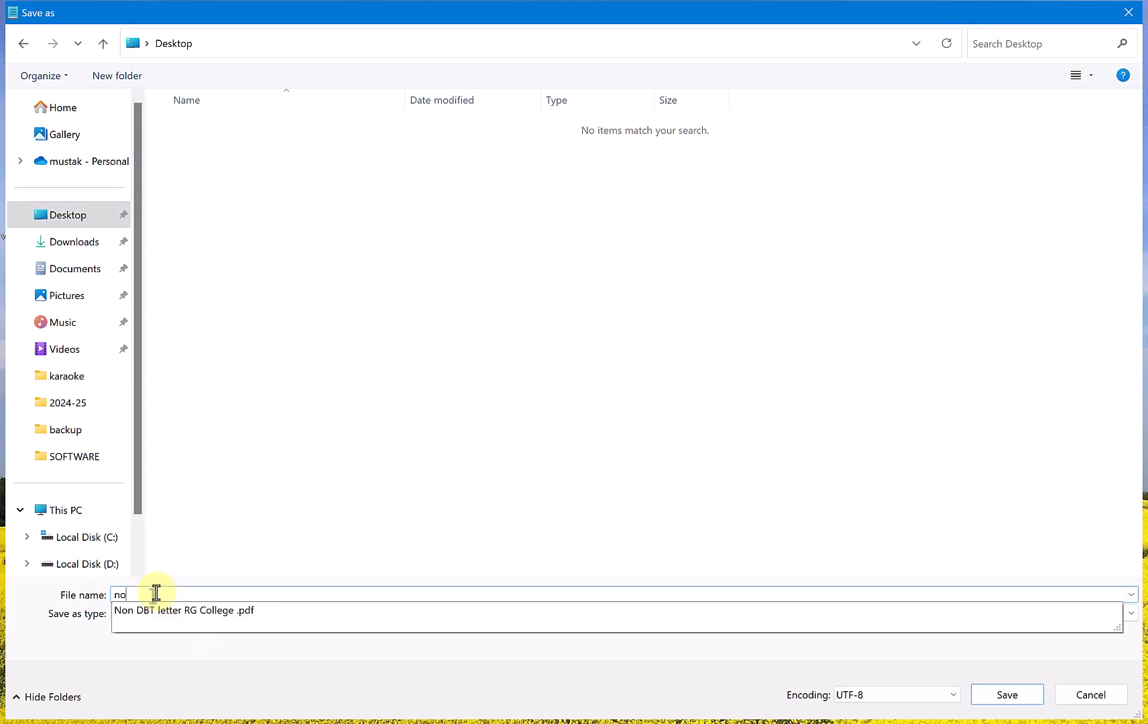
text(tes)
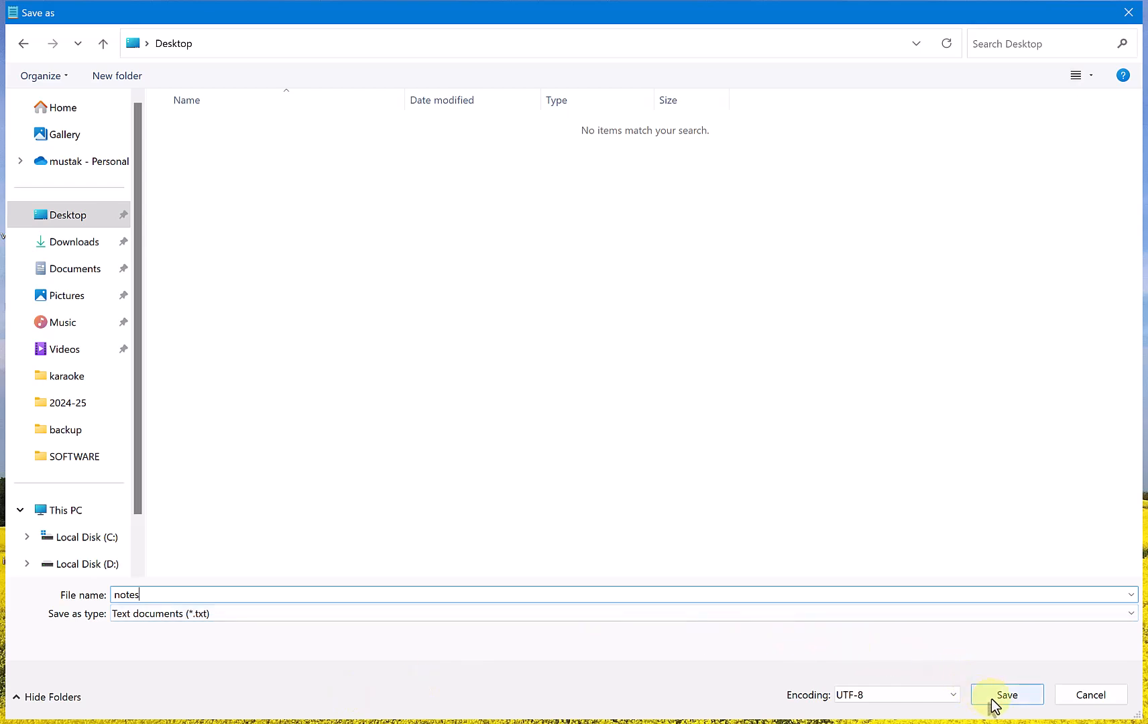
click(941, 697)
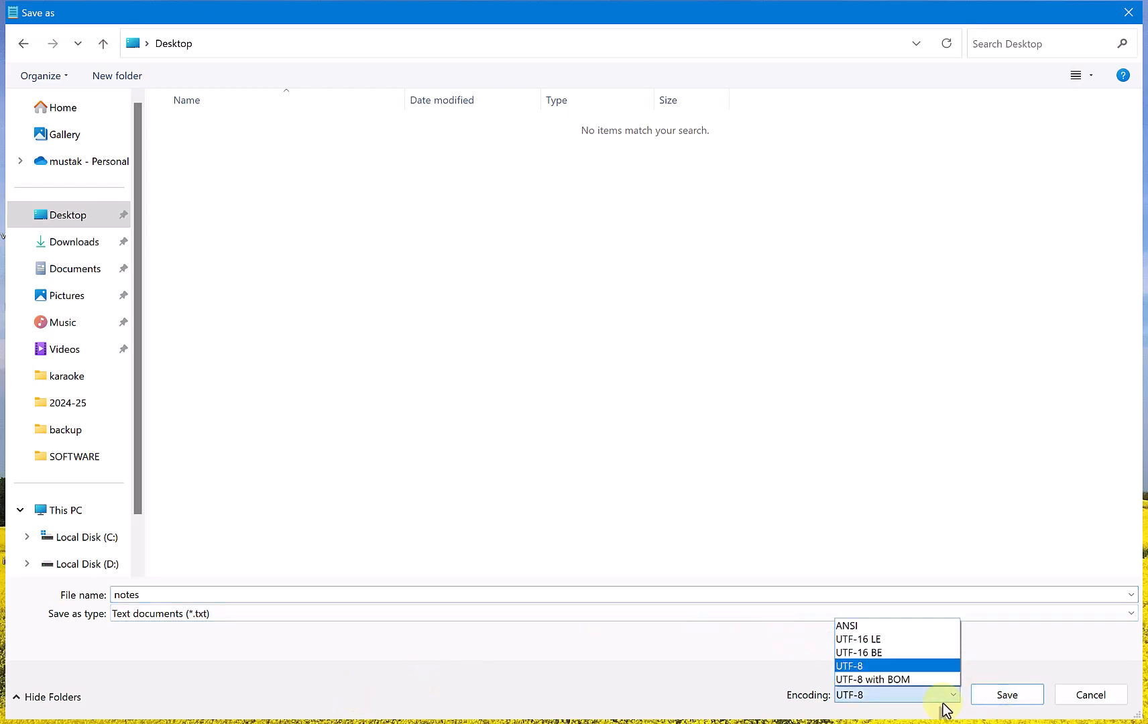
click(910, 623)
click(988, 697)
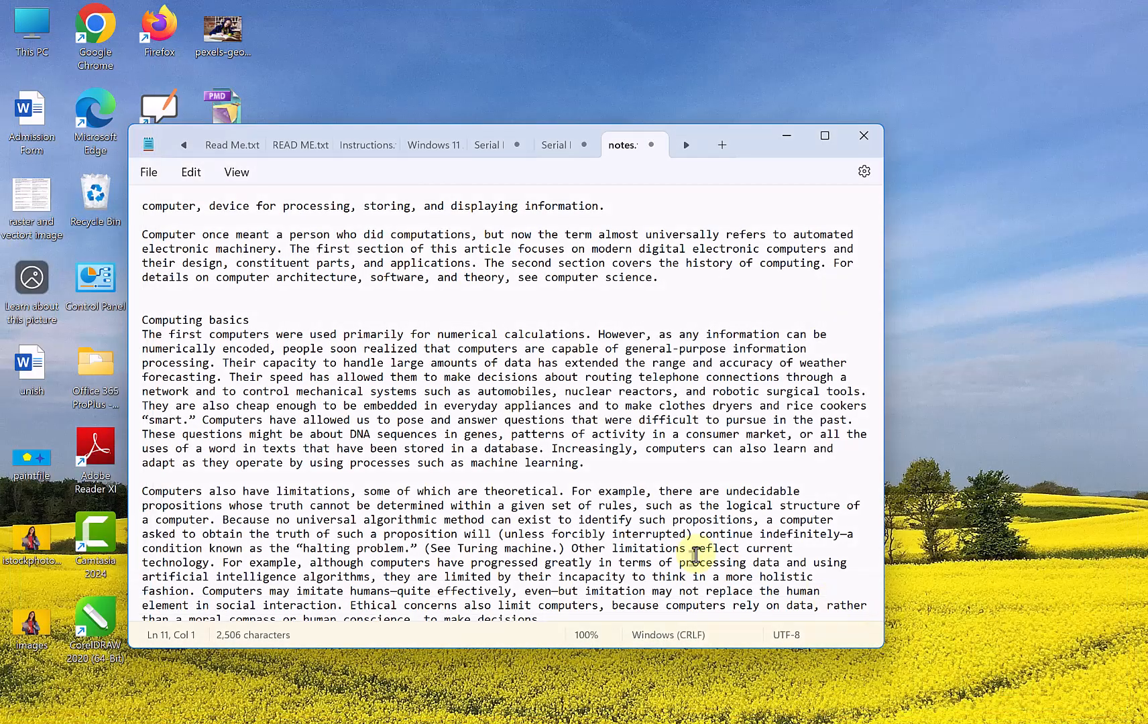
click(863, 136)
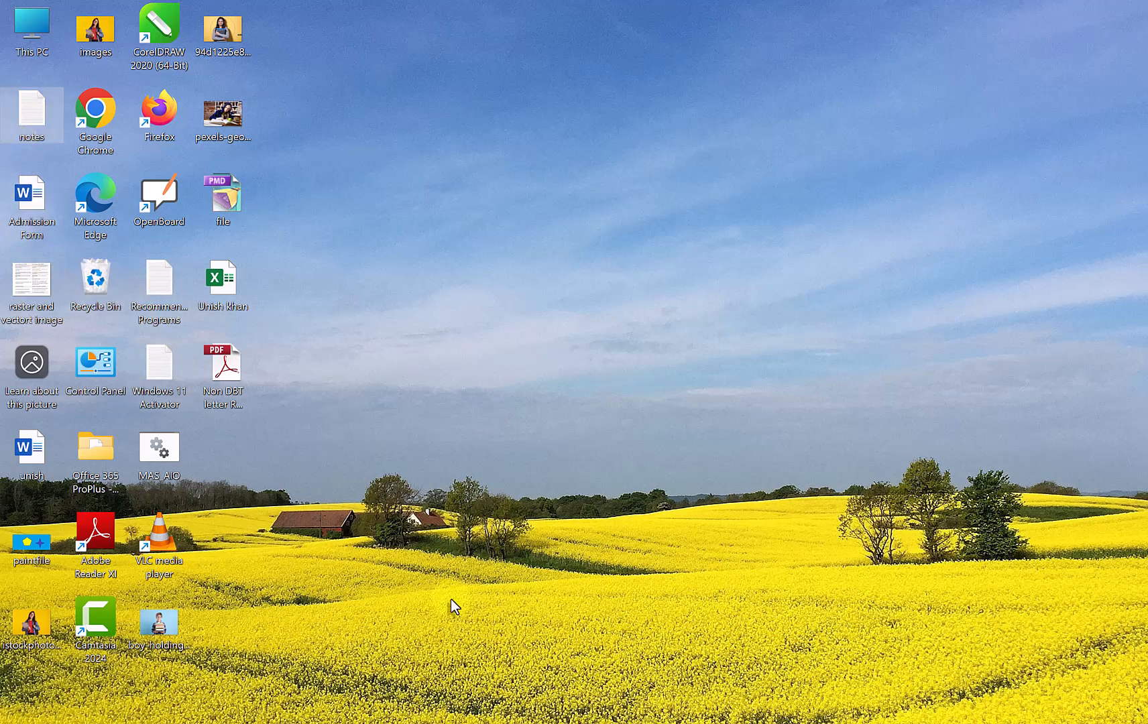
- Switch to PageMaker, place notes.txt with automatic text flow from the page's upper-left margin corner, and delete the placed text block
click(670, 723)
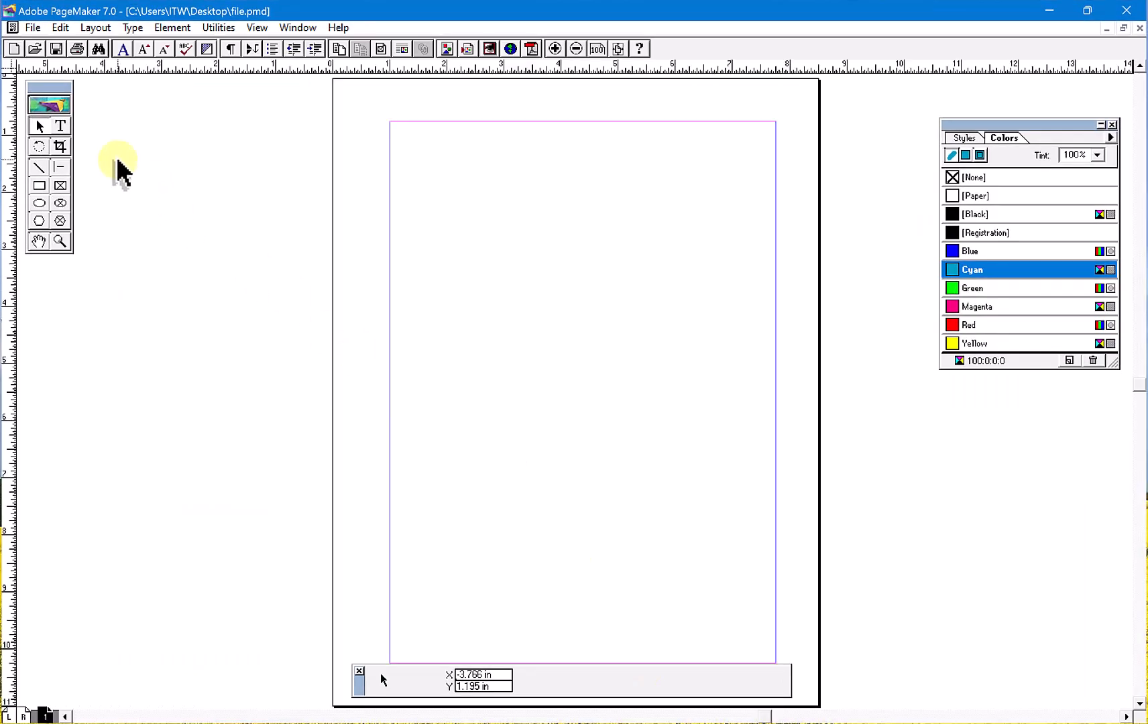
key(ctrl+d)
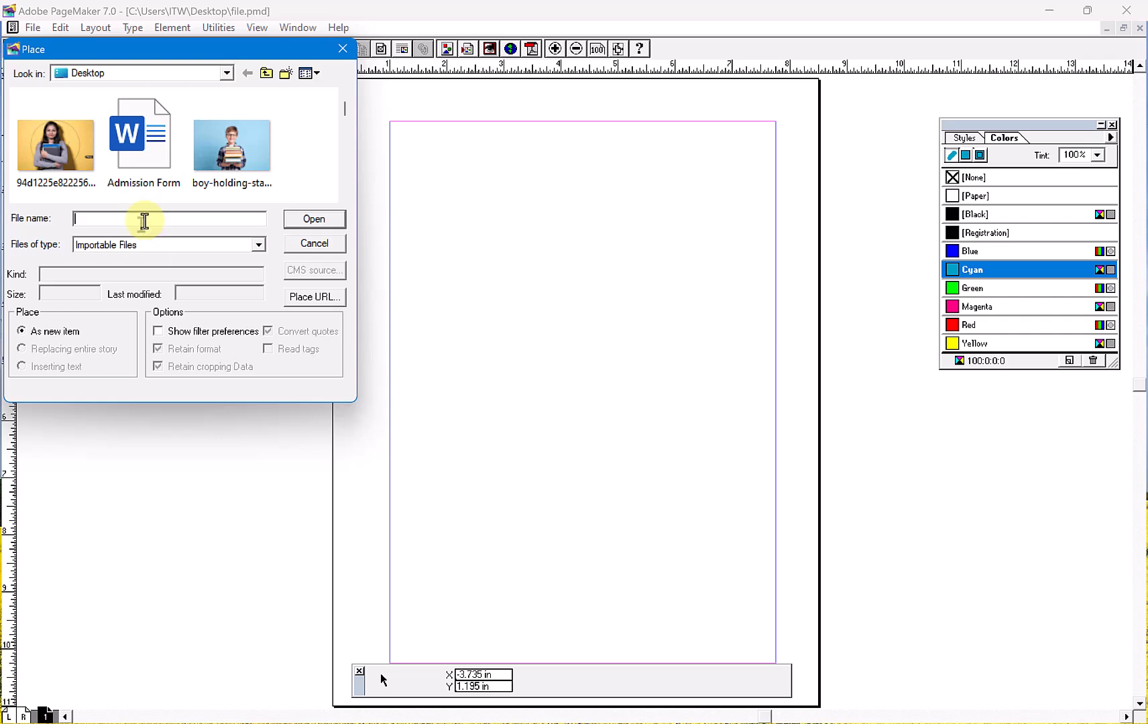
text(n)
click(110, 253)
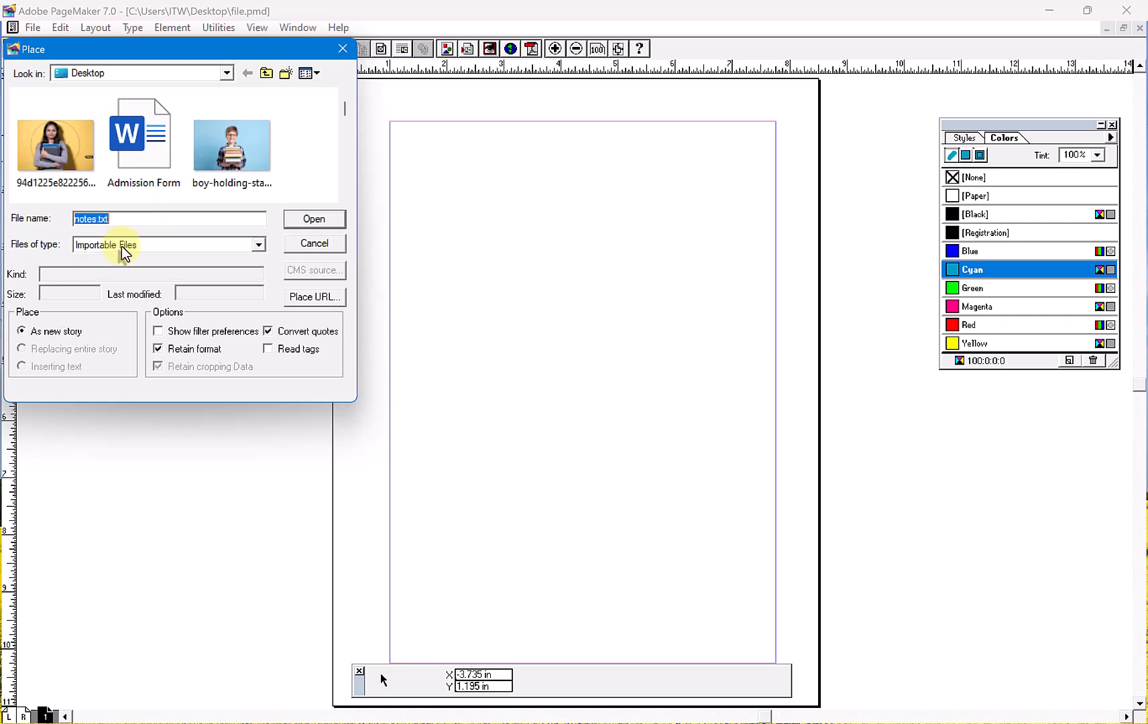
click(302, 223)
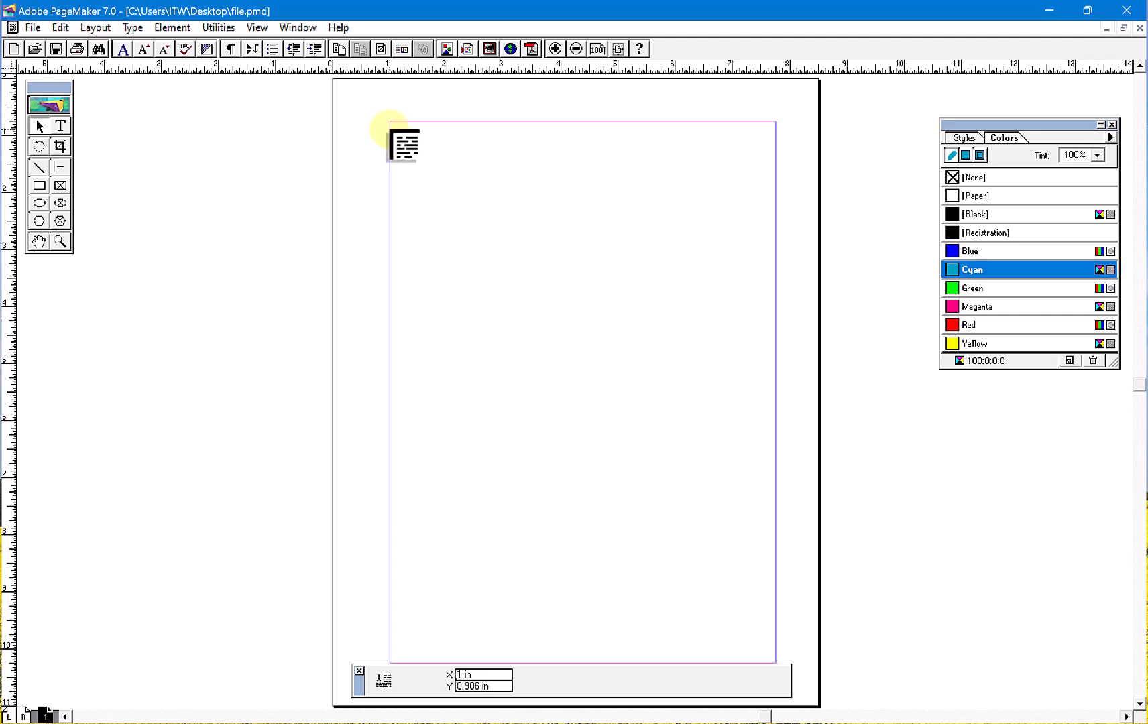
key(ctrl)
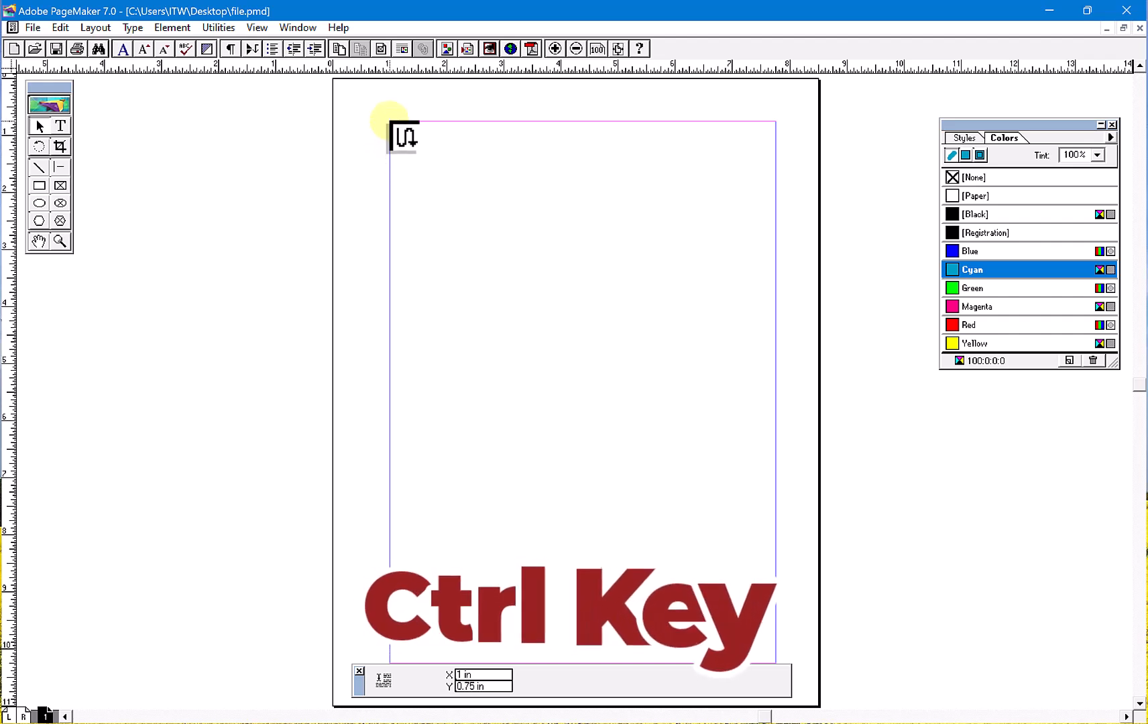
click(391, 123)
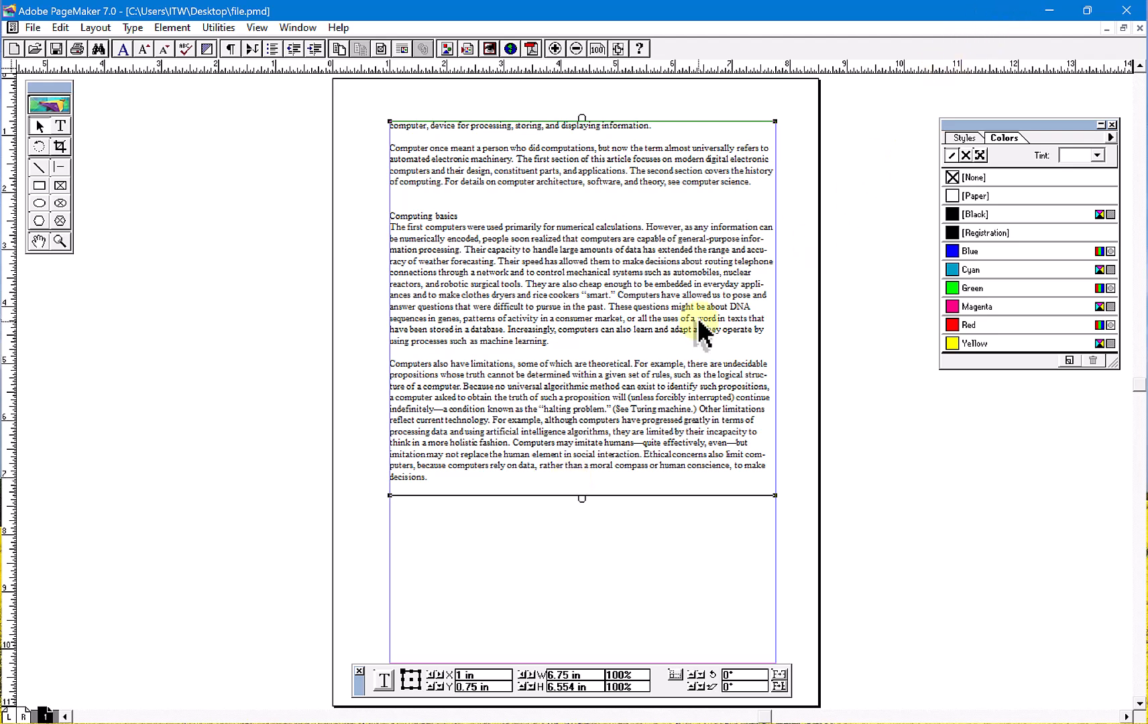
key(Delete)
- Switch to the notes file, paste the removed text back below the last paragraph, and save and close it
click(1052, 3)
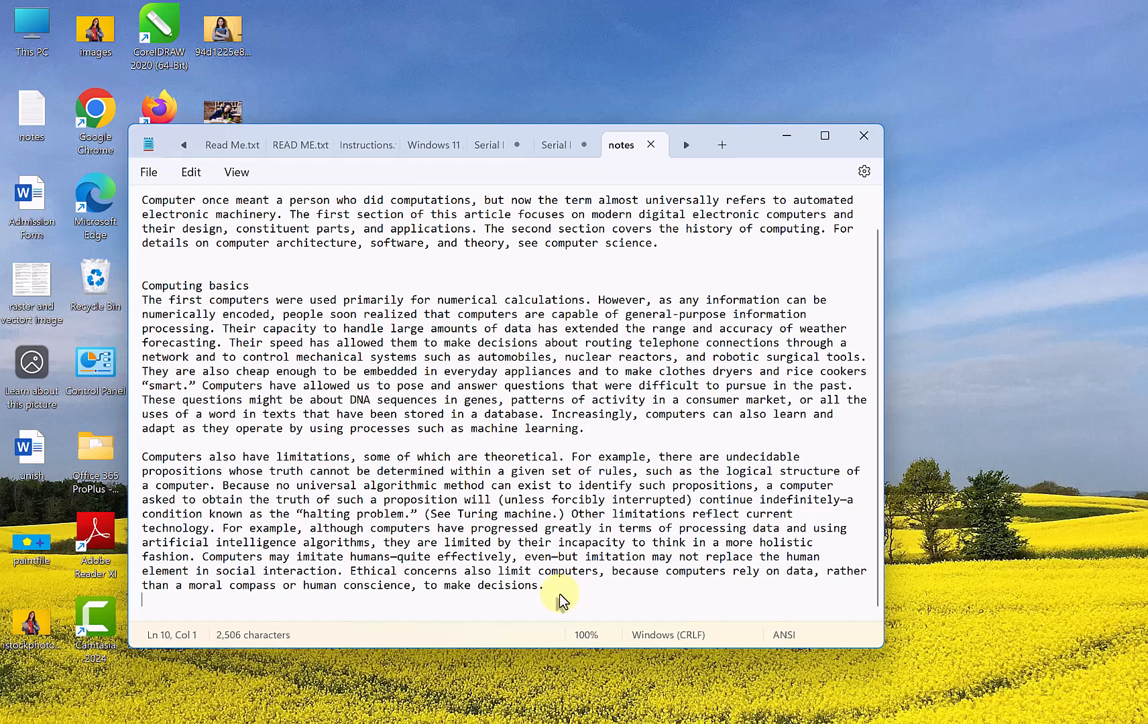
key(Return)
key(ctrl+v)
scroll(221, 429, down, 1)
scroll(240, 447, up, 8)
key(ctrl+s)
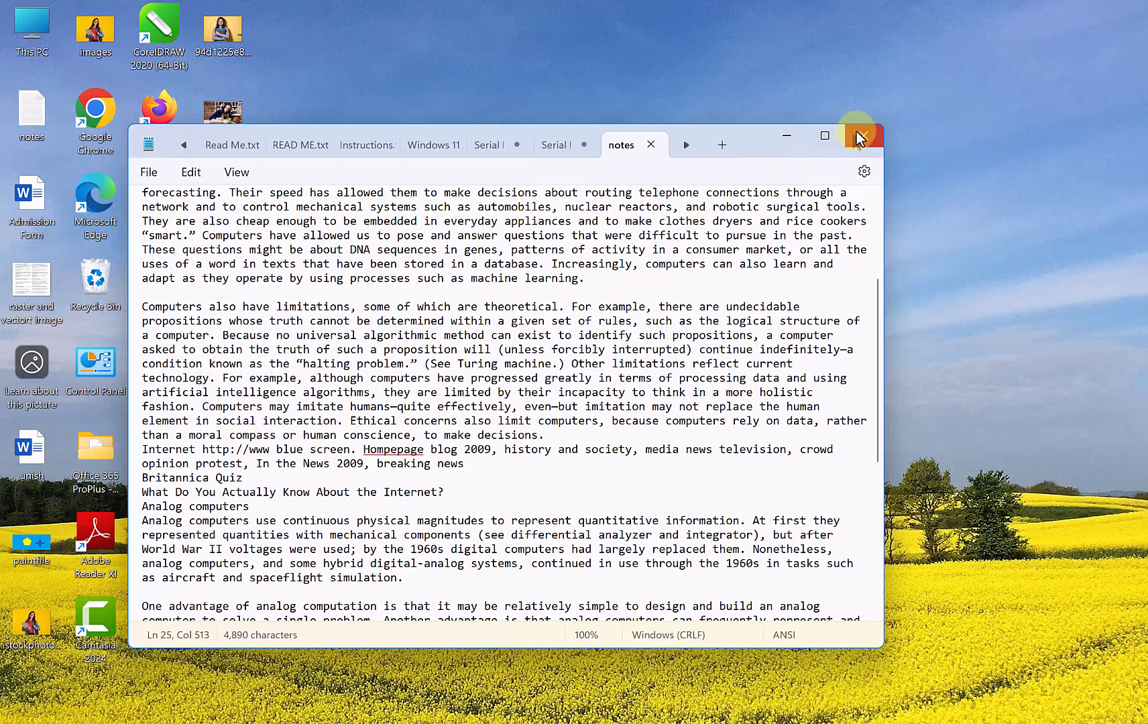
click(859, 139)
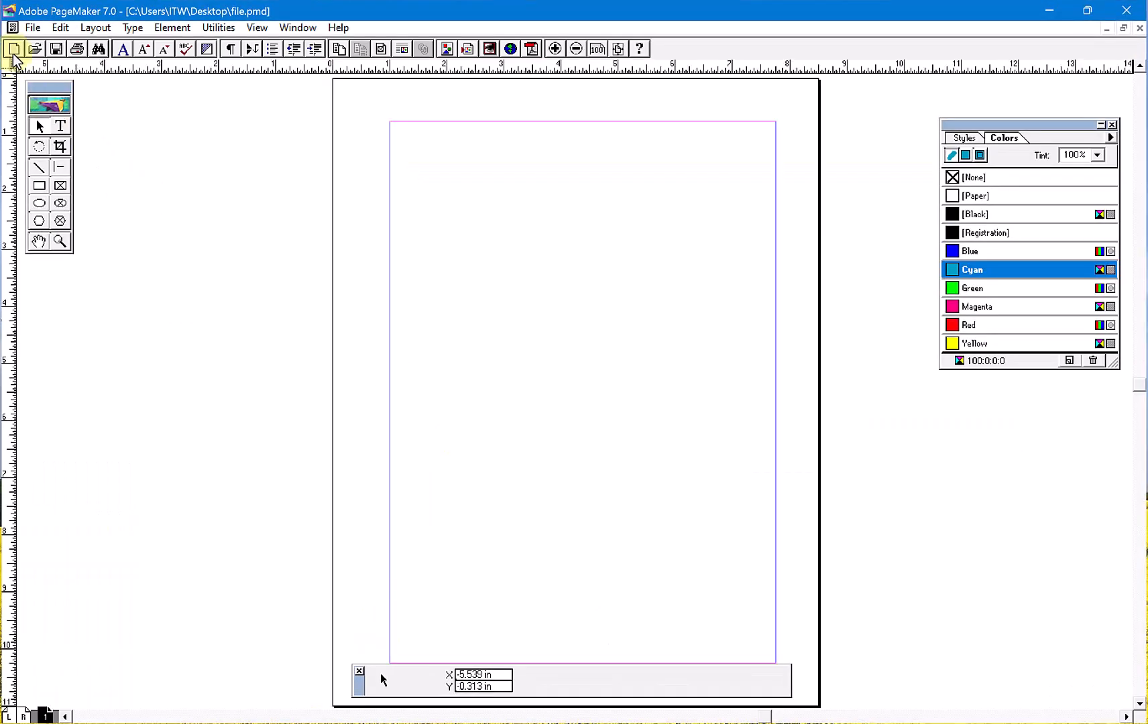
- Place notes.txt in the PageMaker publication with automatic text flow, starting at page 1's upper-left margin corner
click(32, 28)
click(105, 195)
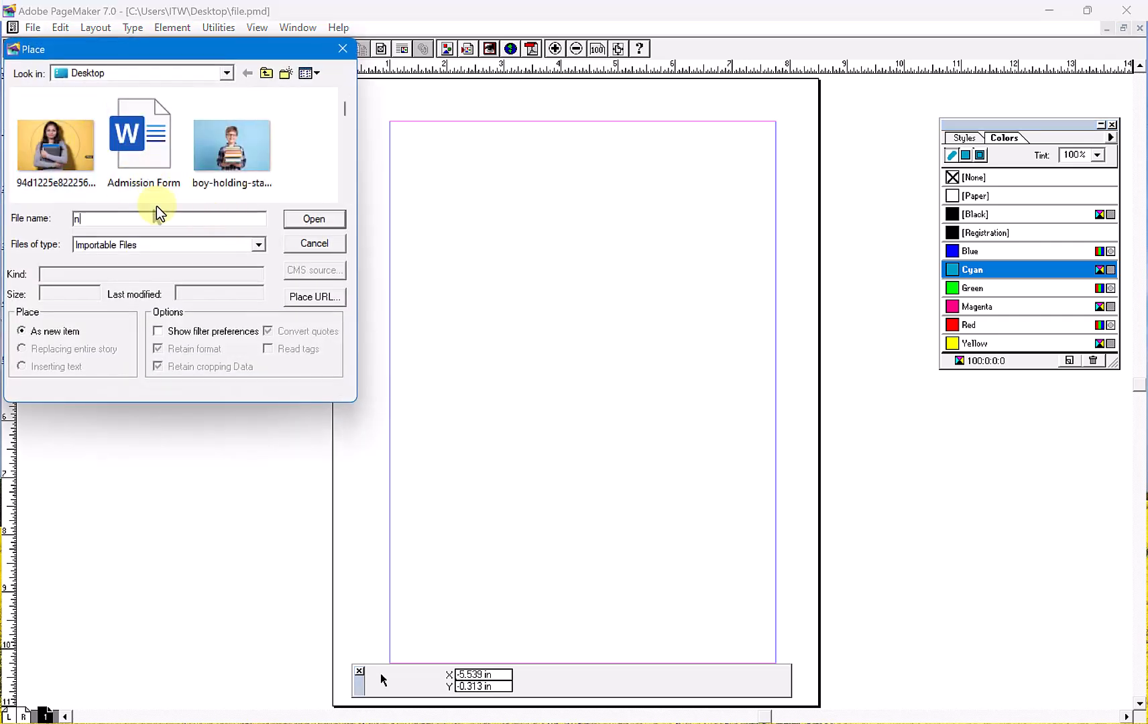
text(no)
click(125, 253)
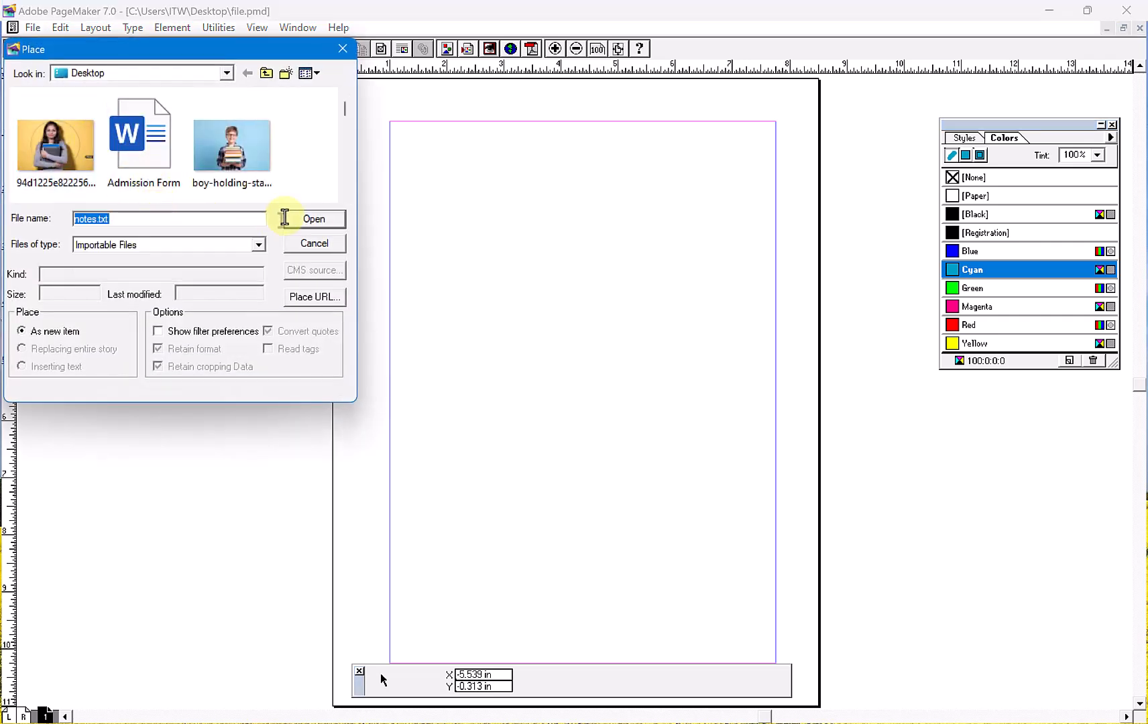
click(305, 220)
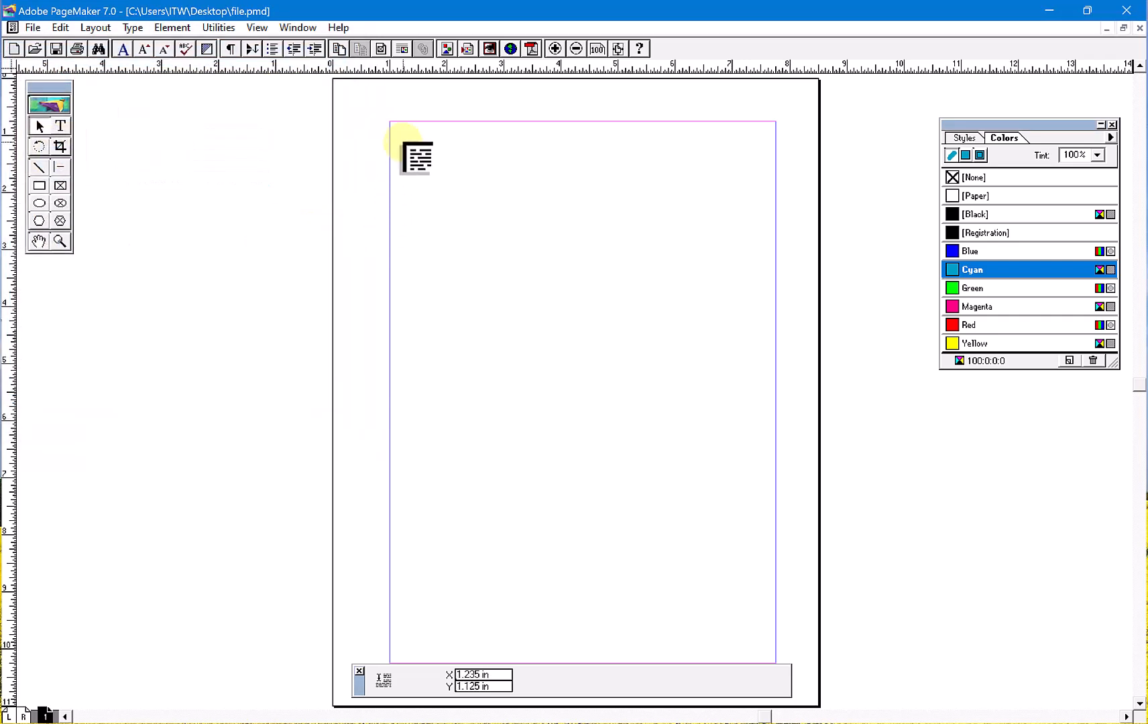
click(390, 124)
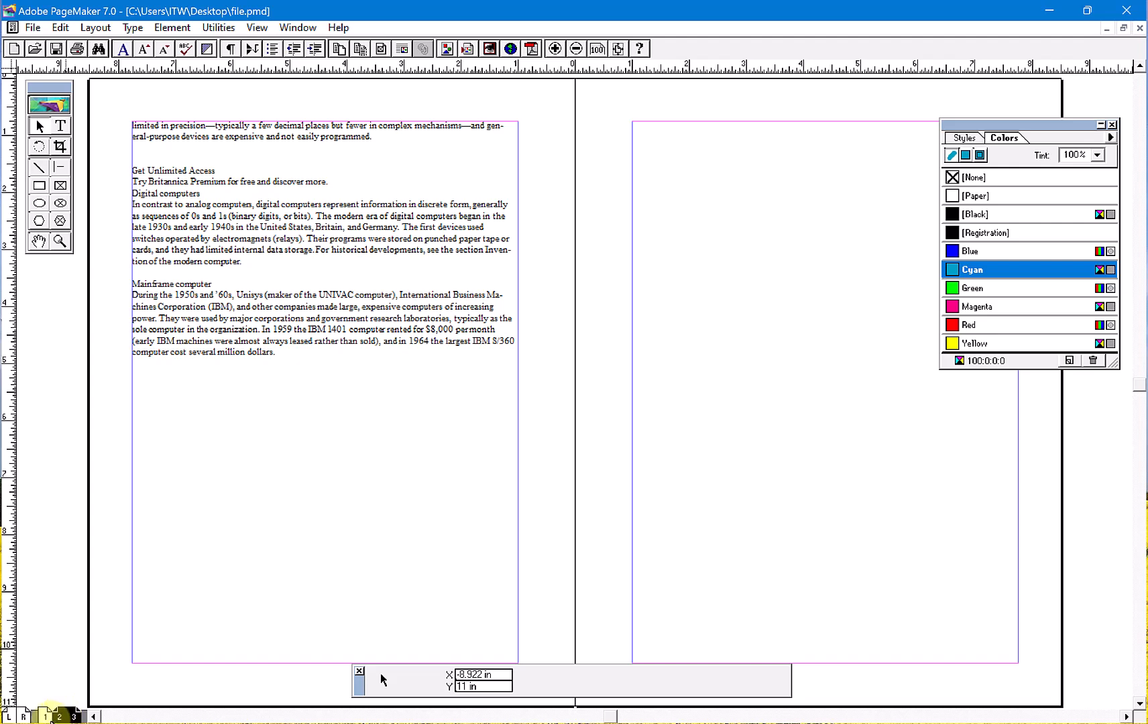
- Check how the story flows across page 1 and the page 2–3 spread, and select the text block on page 1
click(45, 716)
click(463, 626)
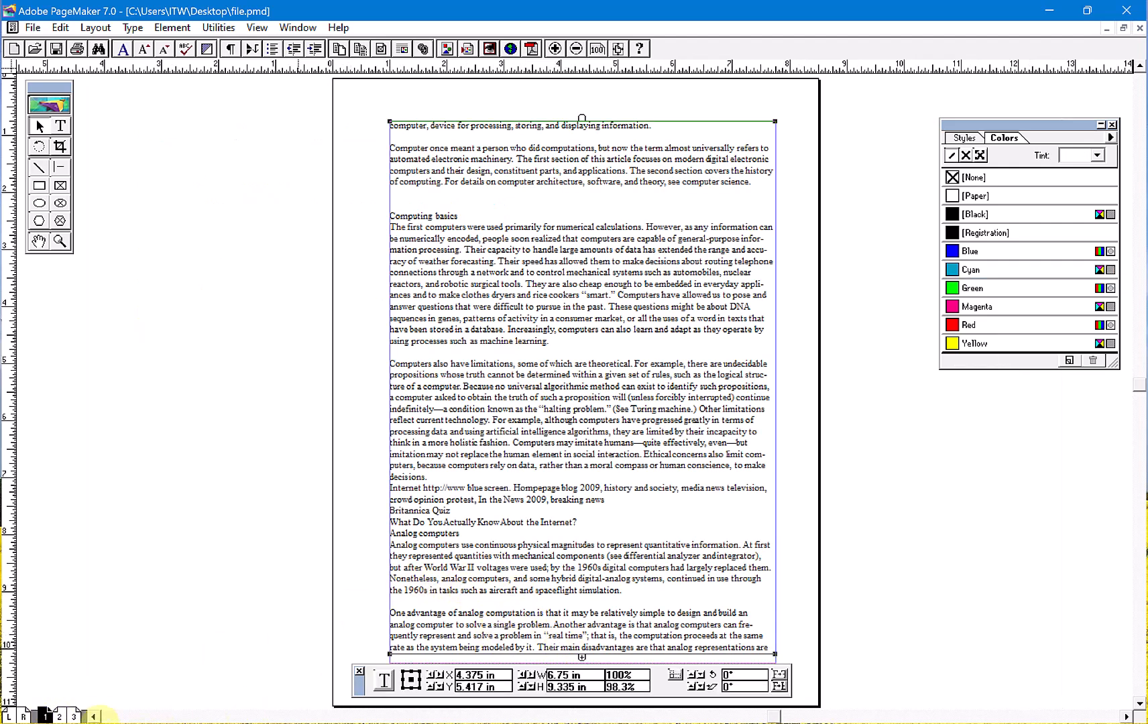
click(59, 716)
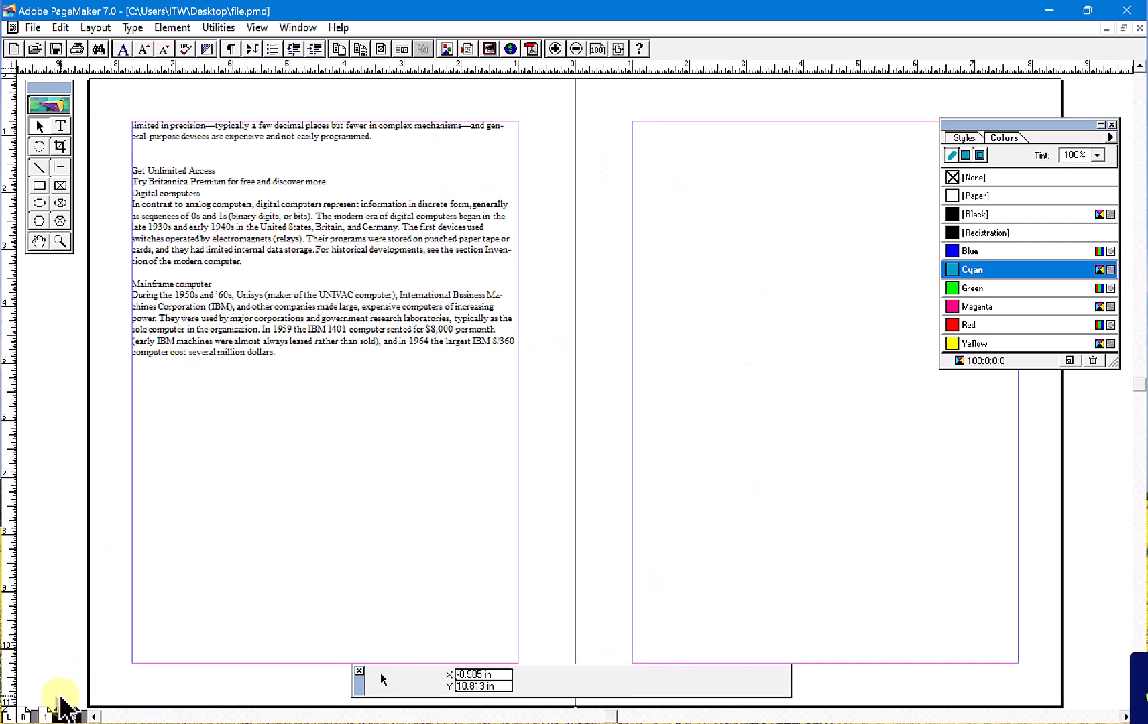
click(45, 716)
click(419, 433)
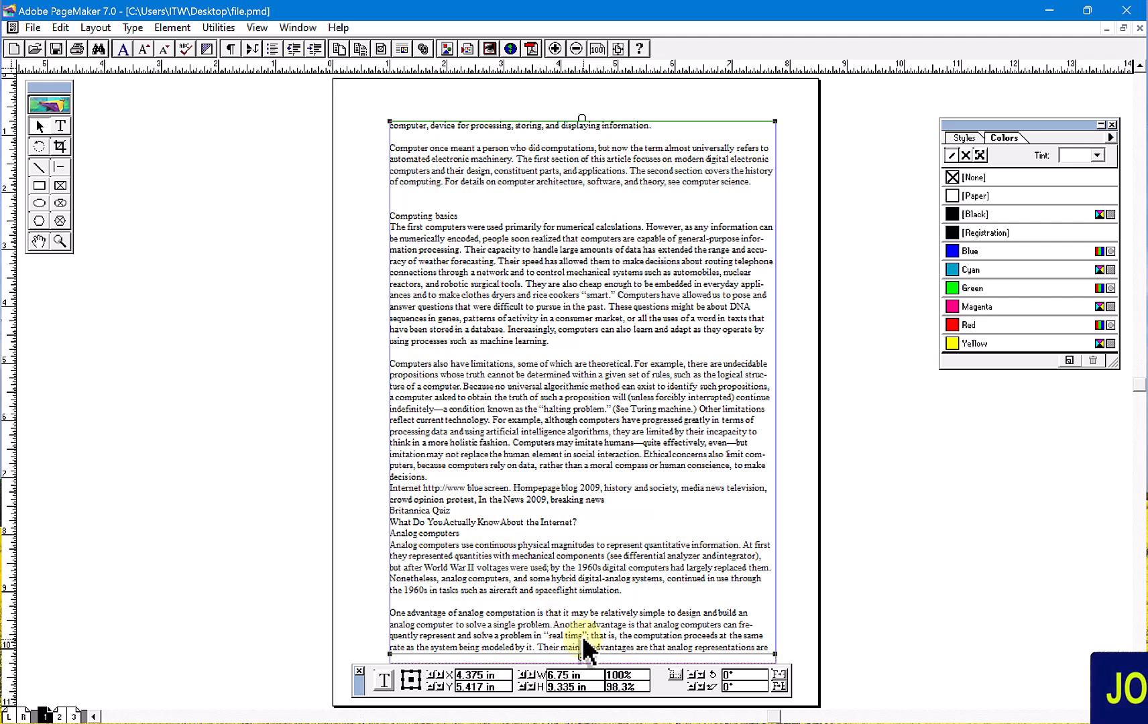
- Add a continuation notice at the bottom of the page 1 text block with the Add cont'd line plug-in and inspect it up close
click(209, 29)
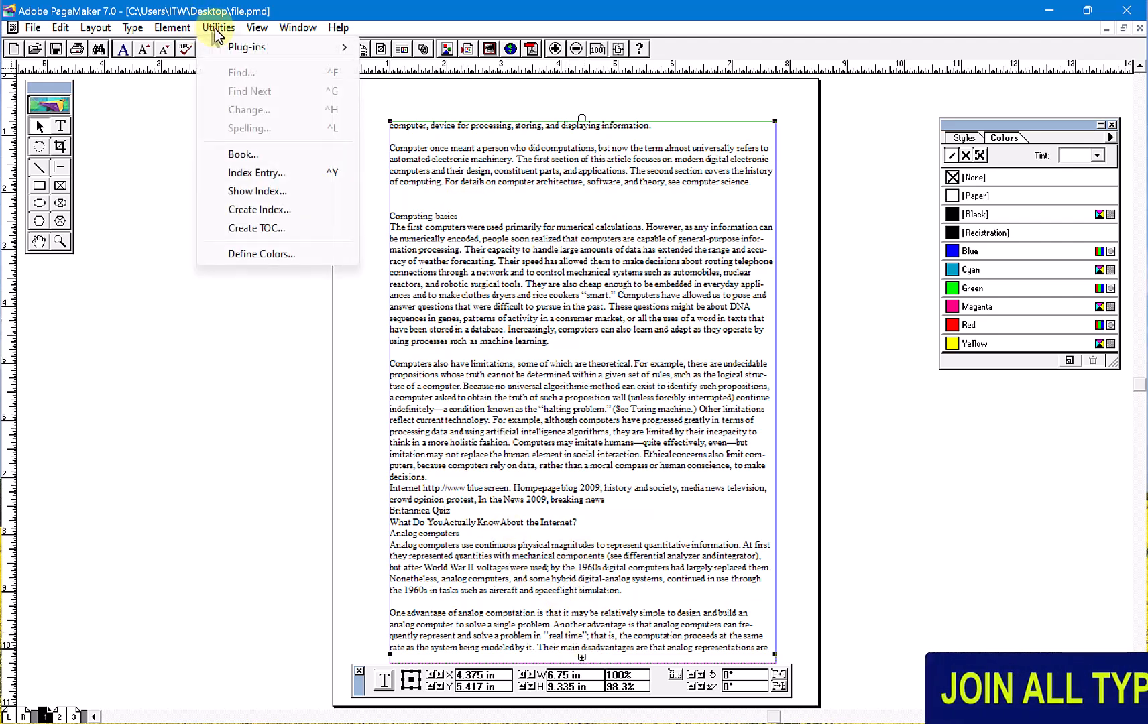
mouse_move(348, 48)
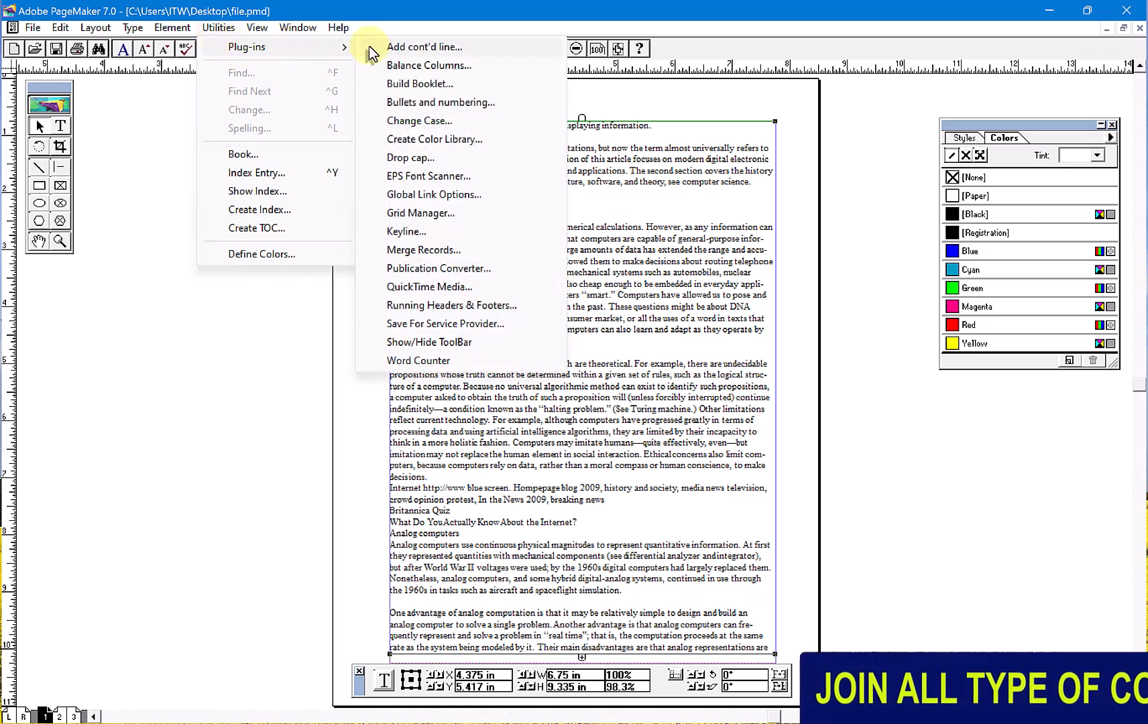
click(424, 53)
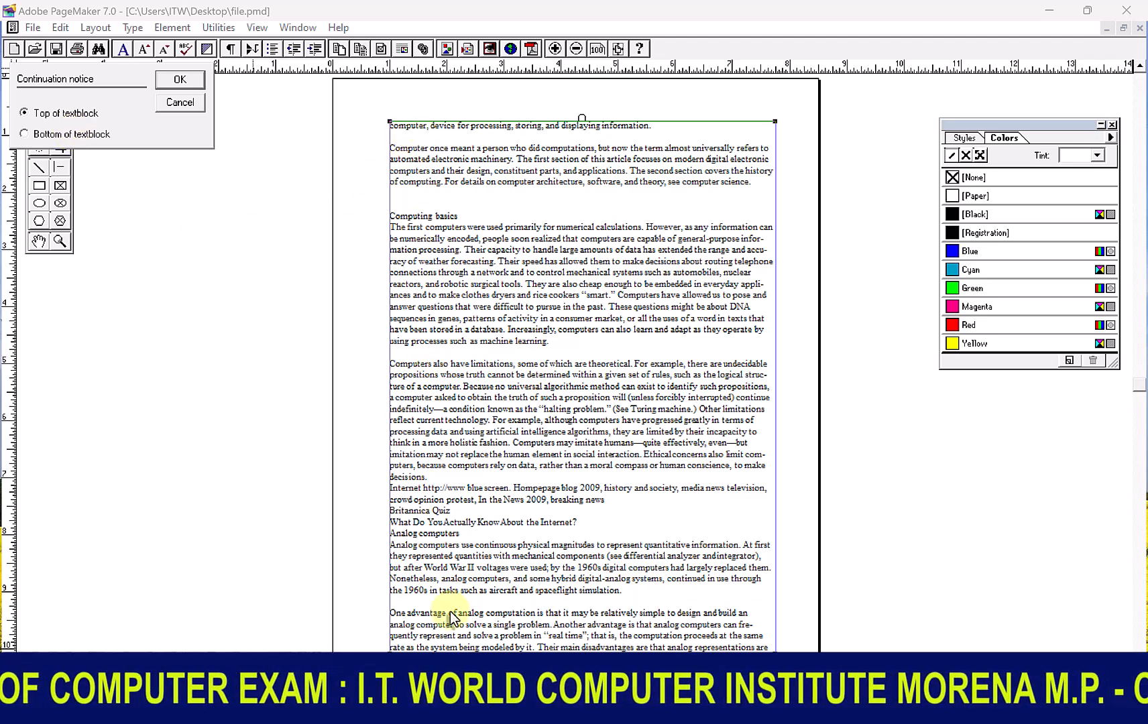
click(63, 134)
click(179, 82)
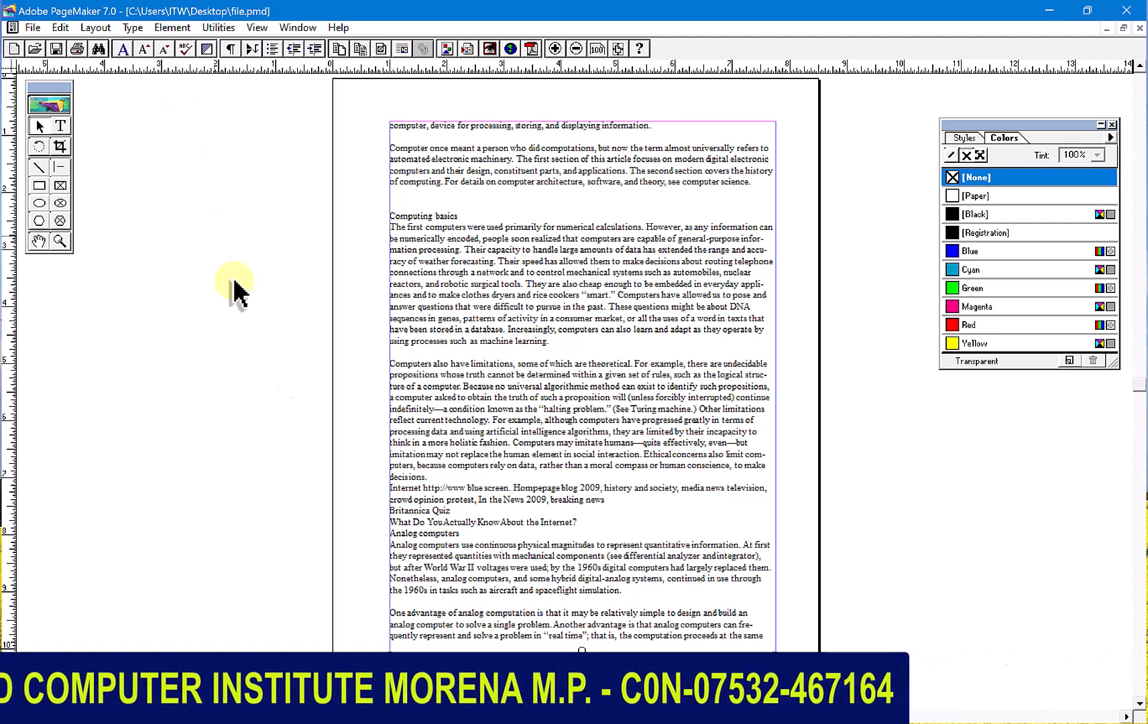
double_click(60, 239)
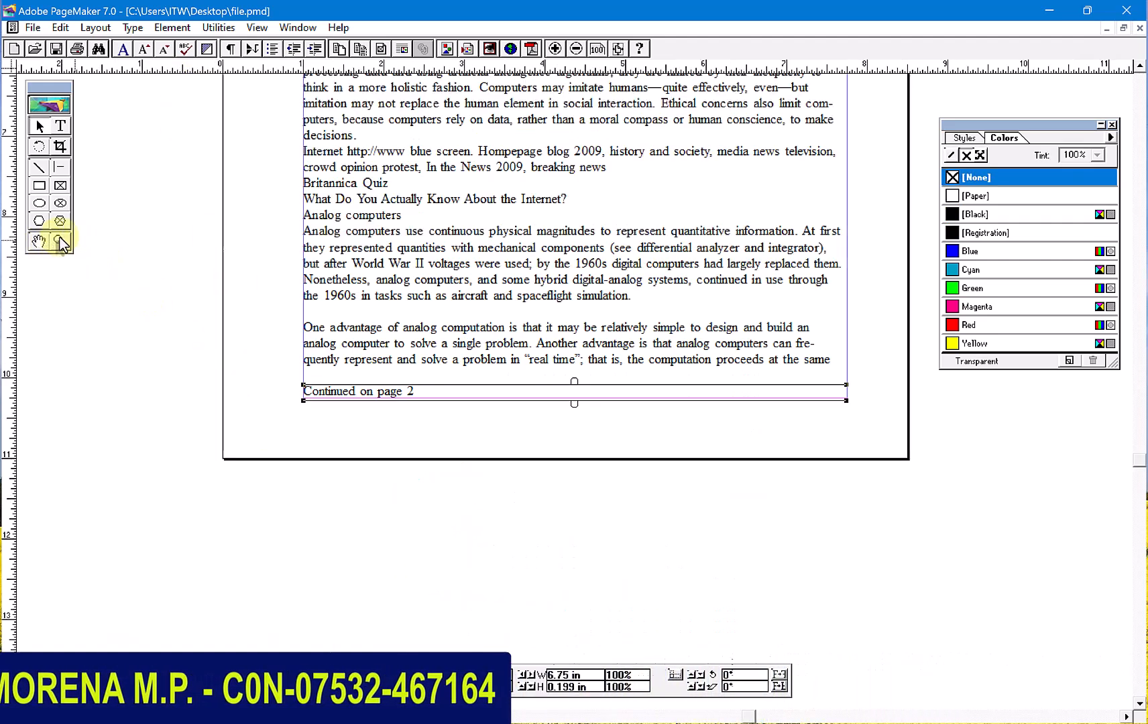
click(338, 422)
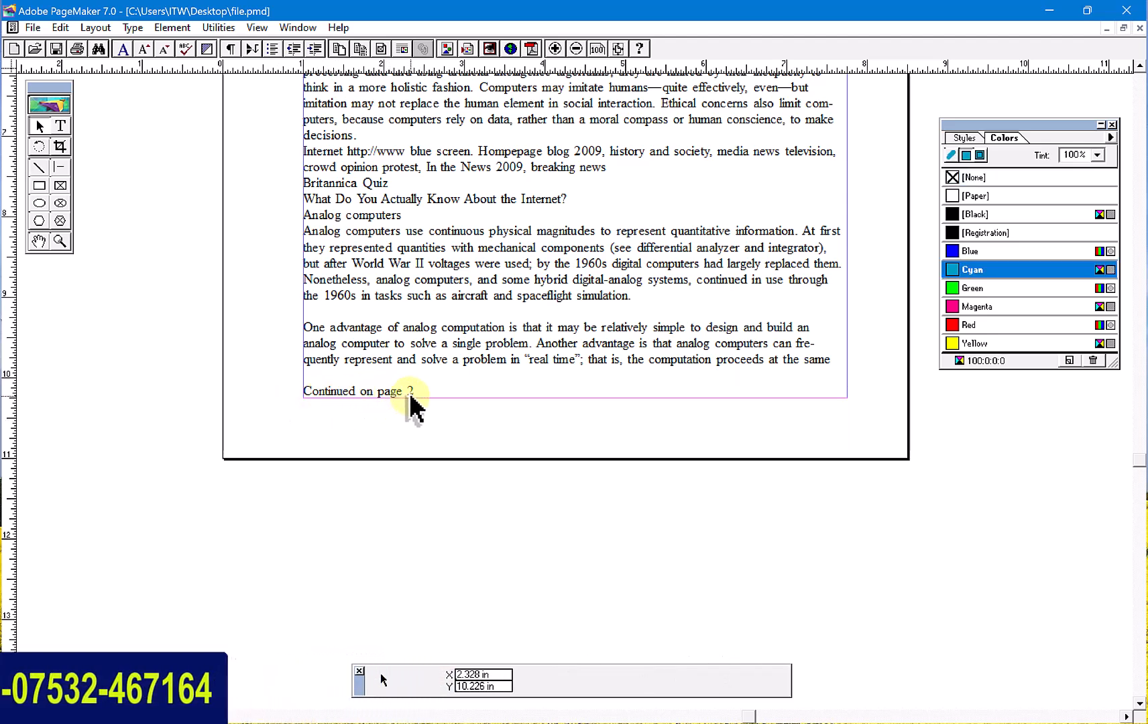
click(451, 302)
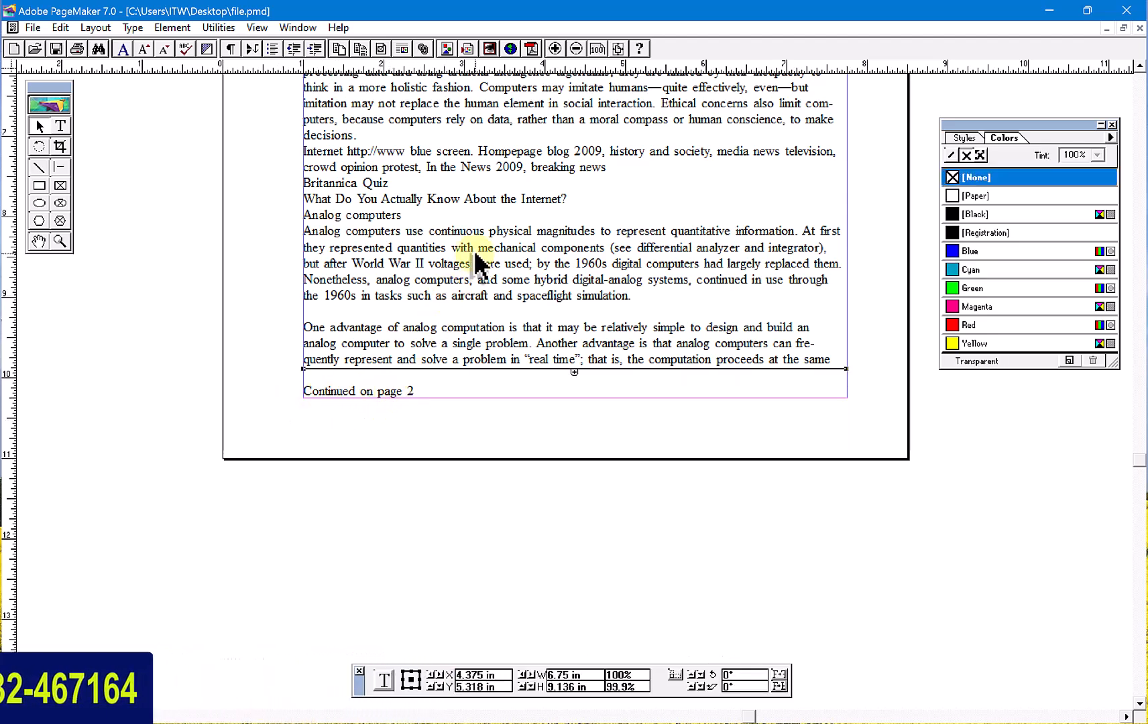
click(414, 401)
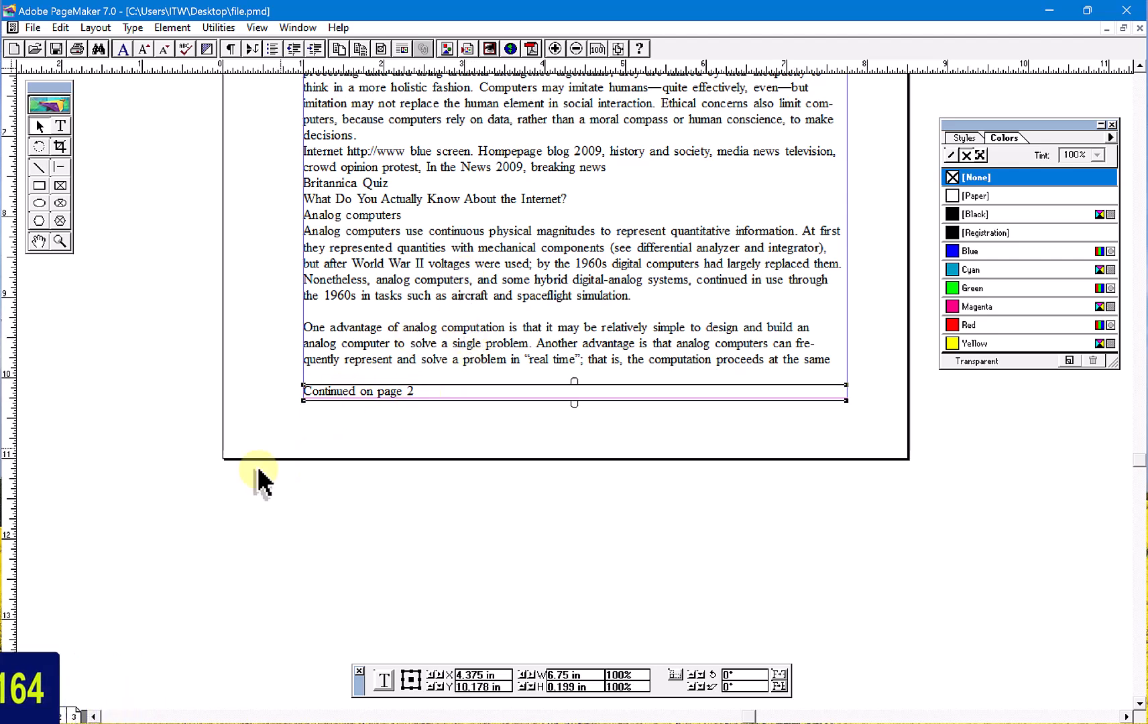
- Add a continuation notice at the top of the page 2 text block and extend the story block downward to fit its last line
click(59, 716)
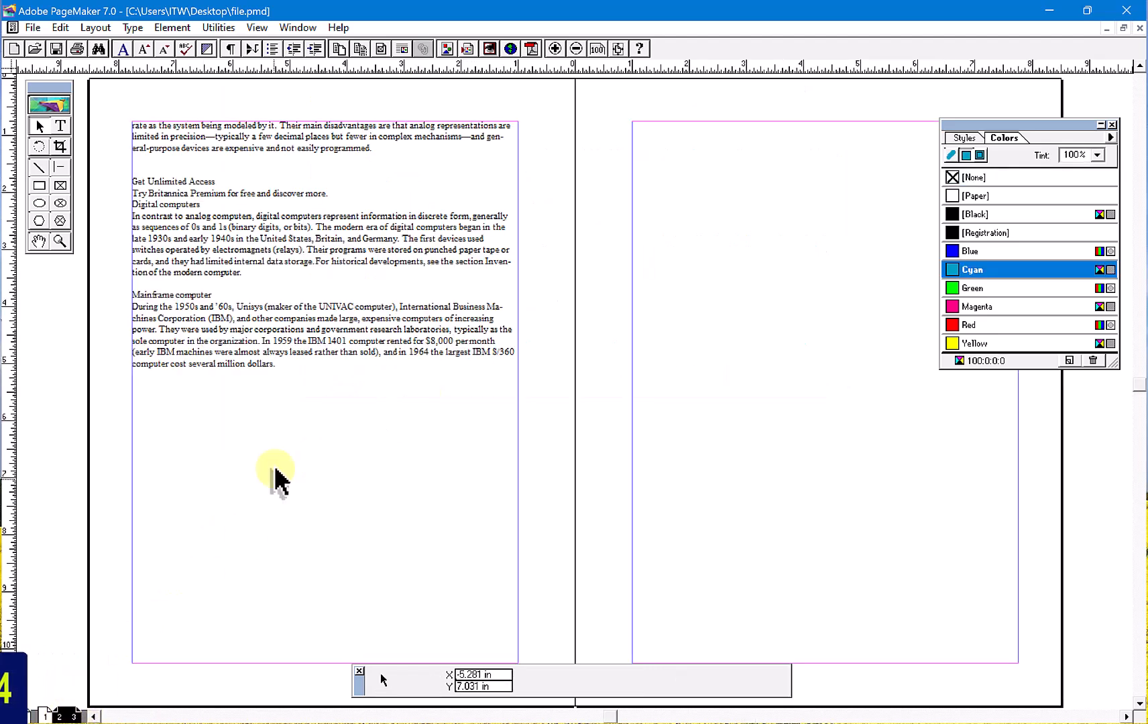
click(150, 159)
key(ctrl+1)
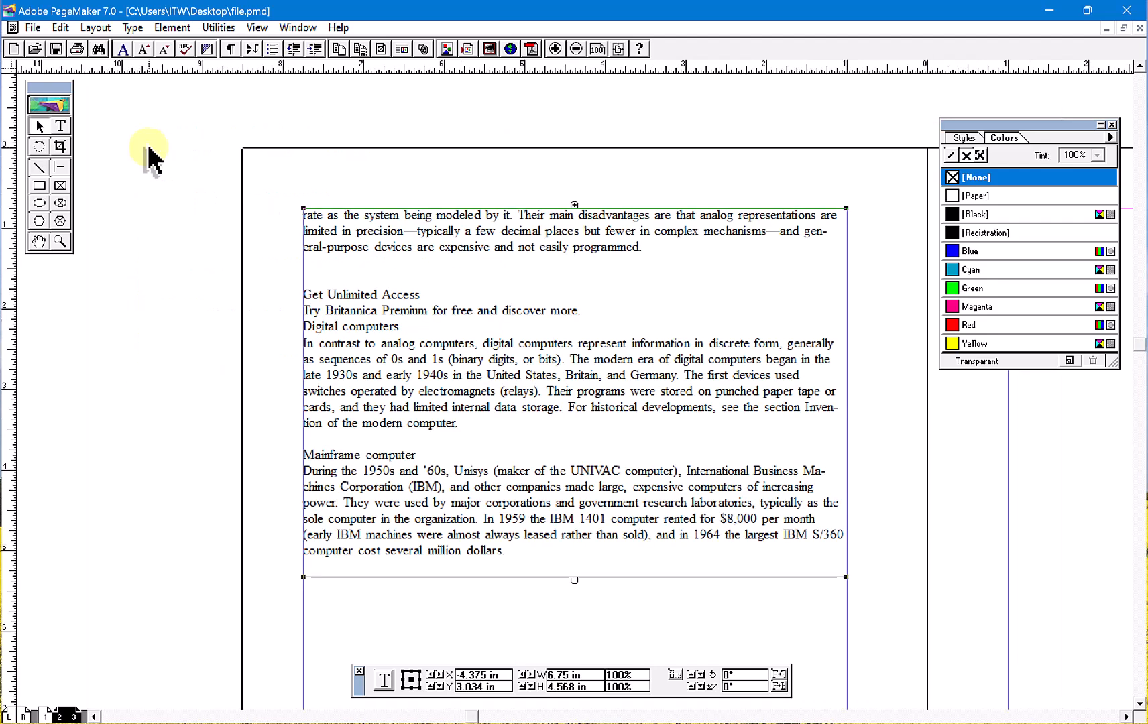
click(220, 28)
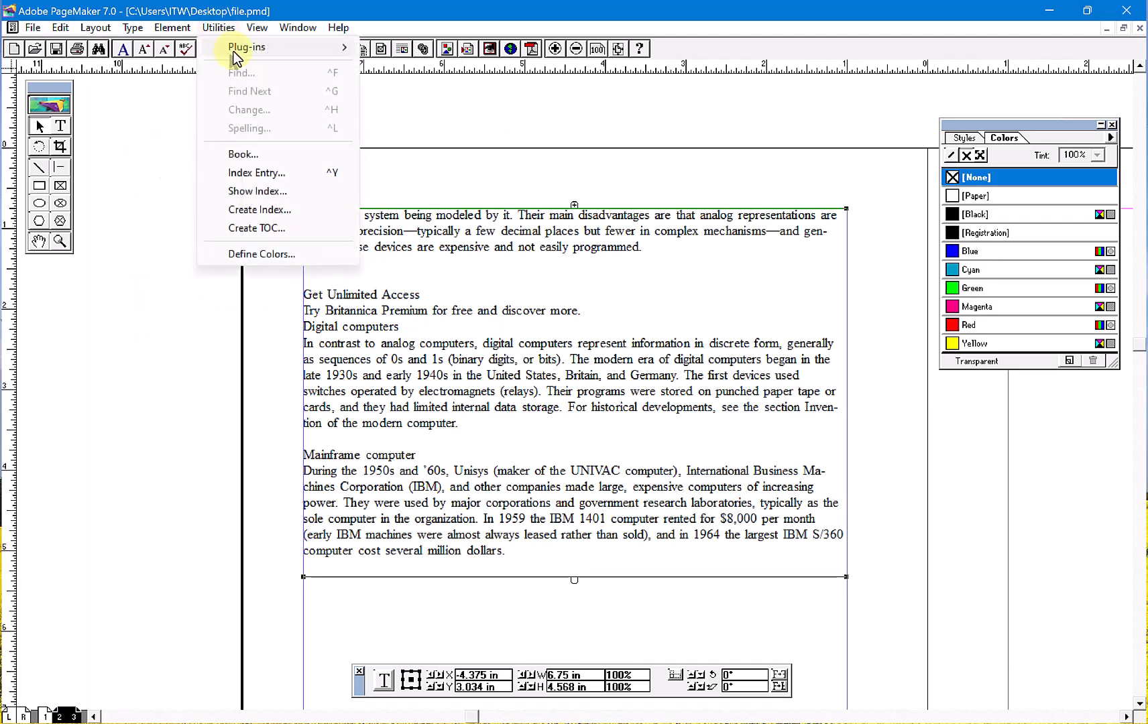
mouse_move(317, 53)
click(435, 47)
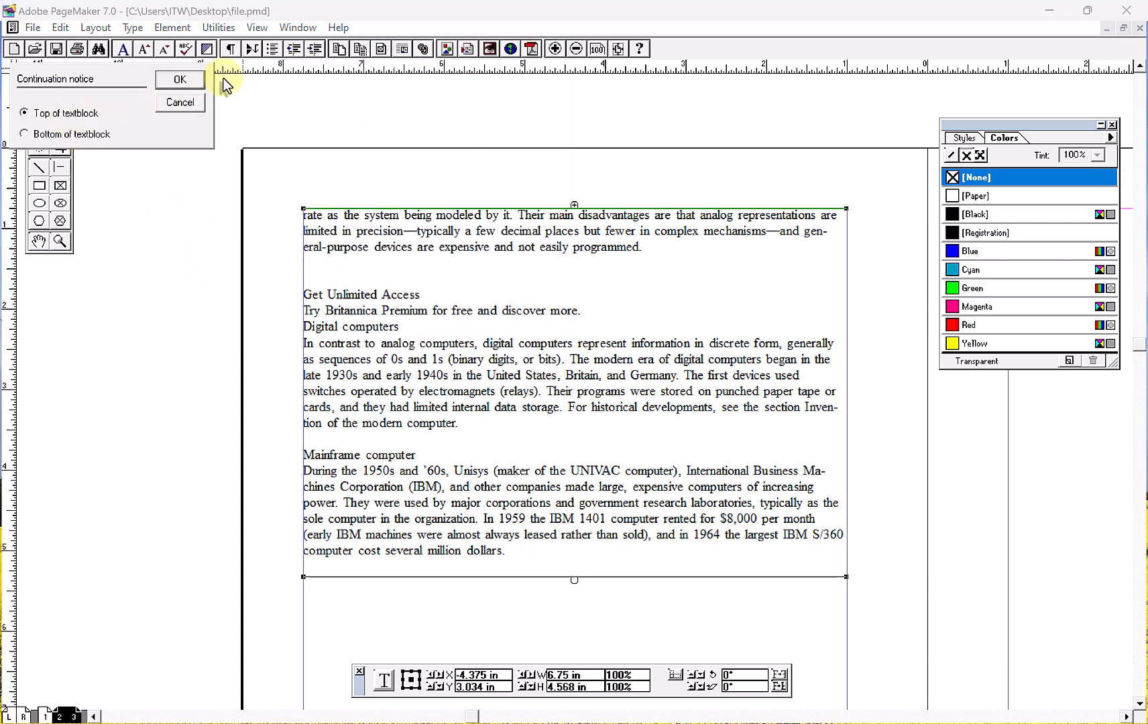
click(188, 84)
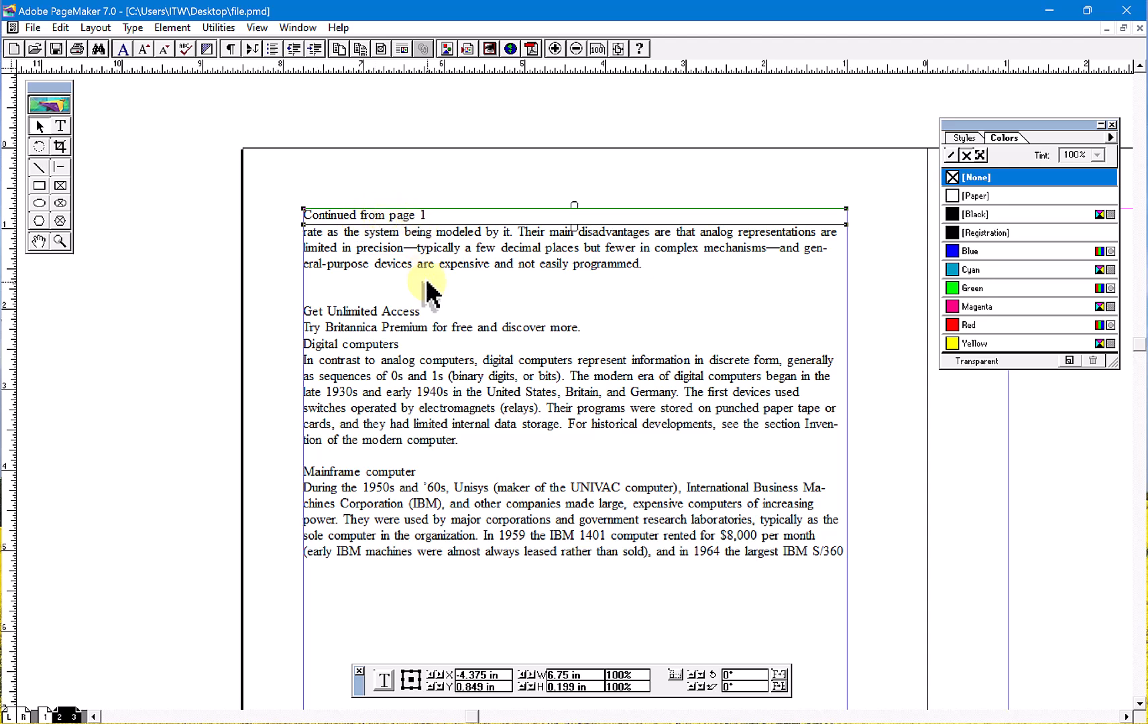
click(431, 245)
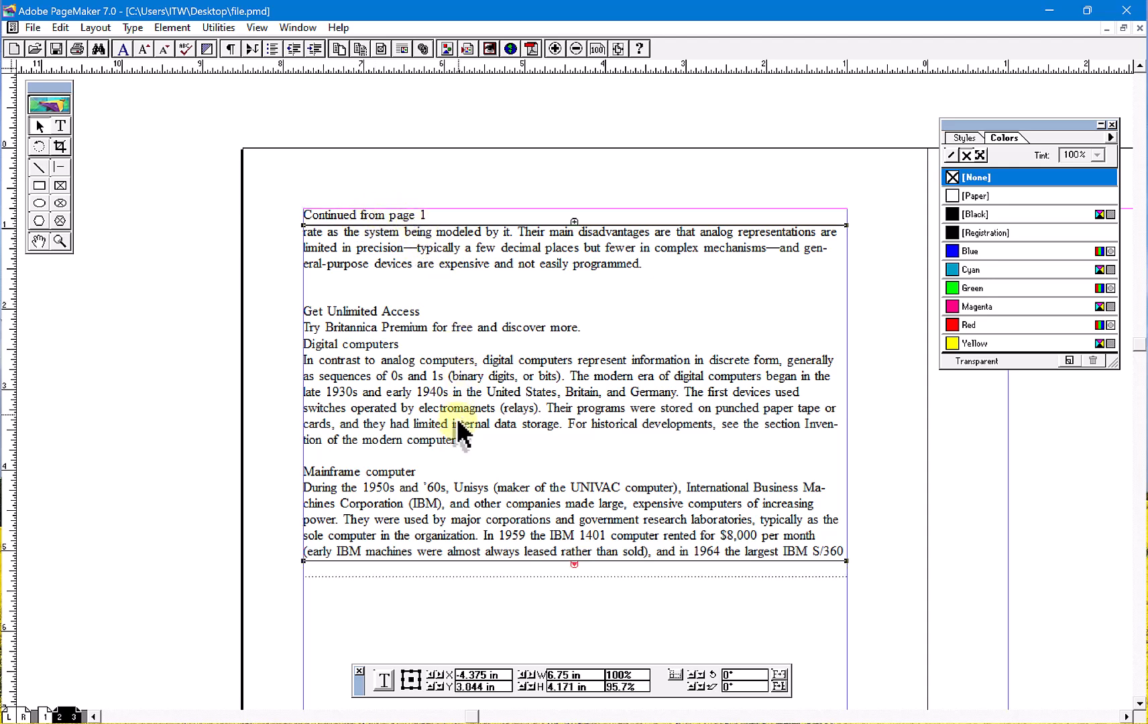
drag(578, 629, 578, 594)
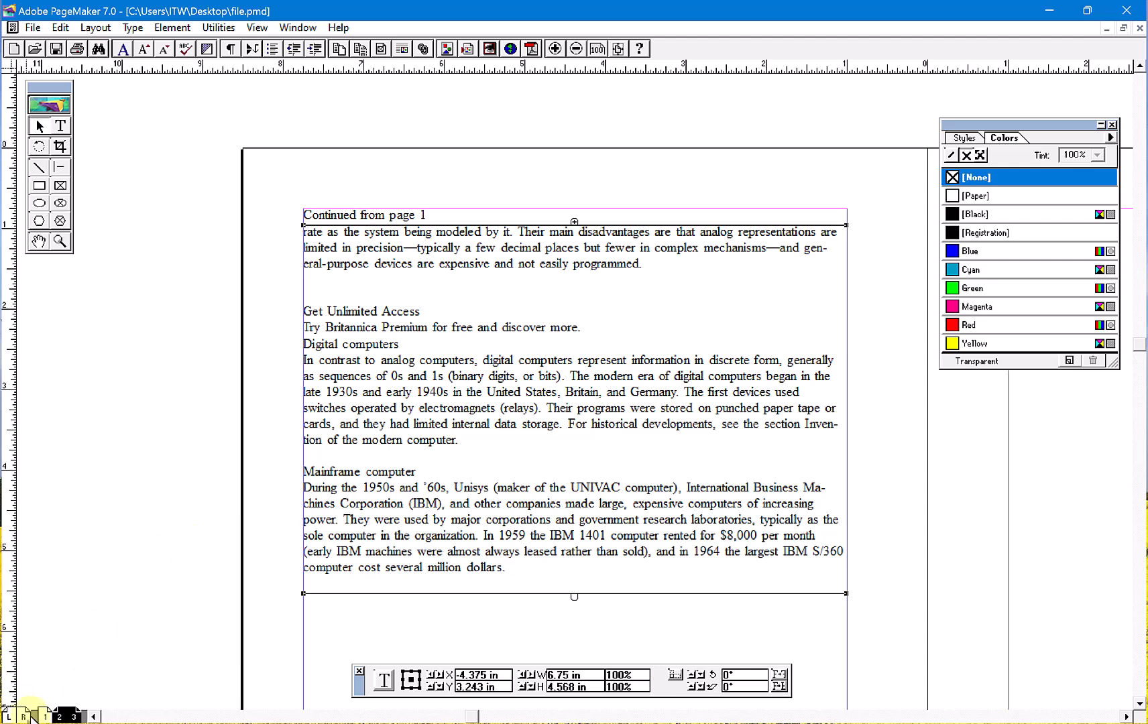
click(45, 717)
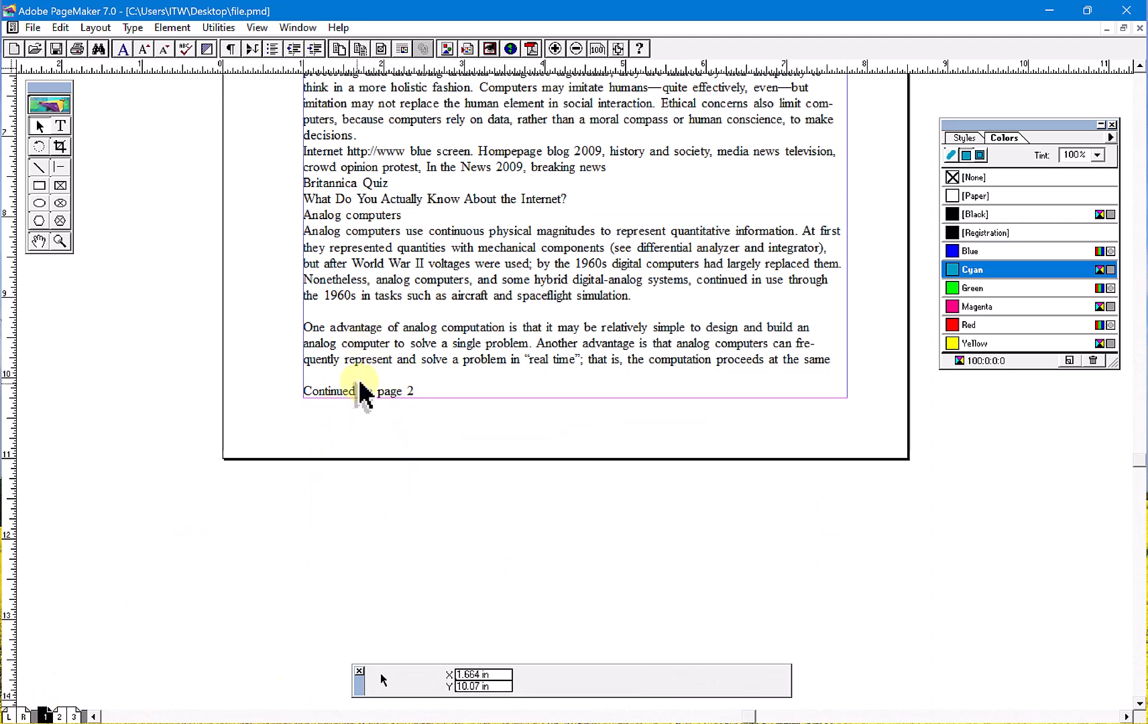
click(219, 28)
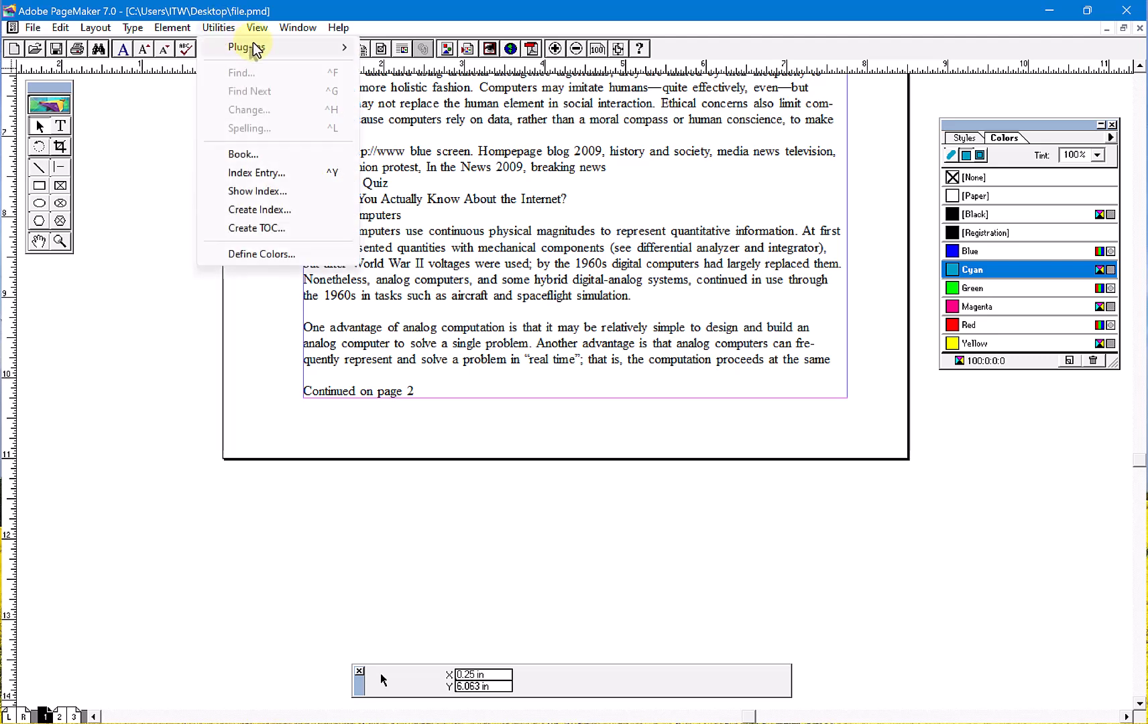
mouse_move(241, 47)
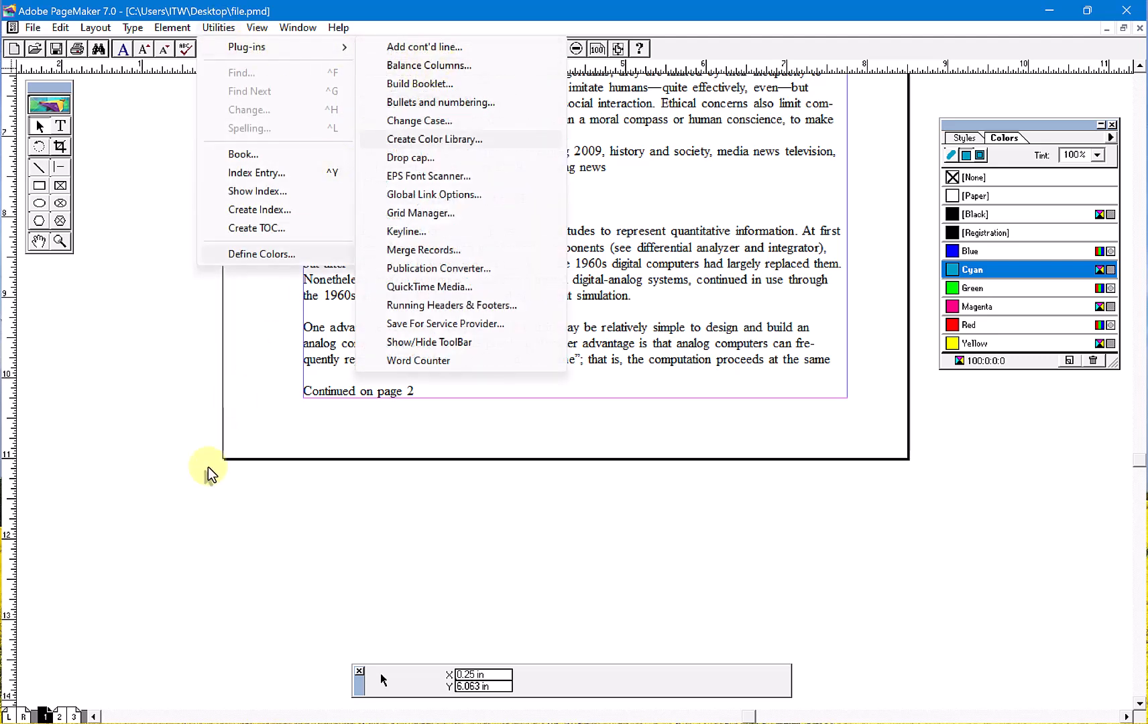
click(74, 716)
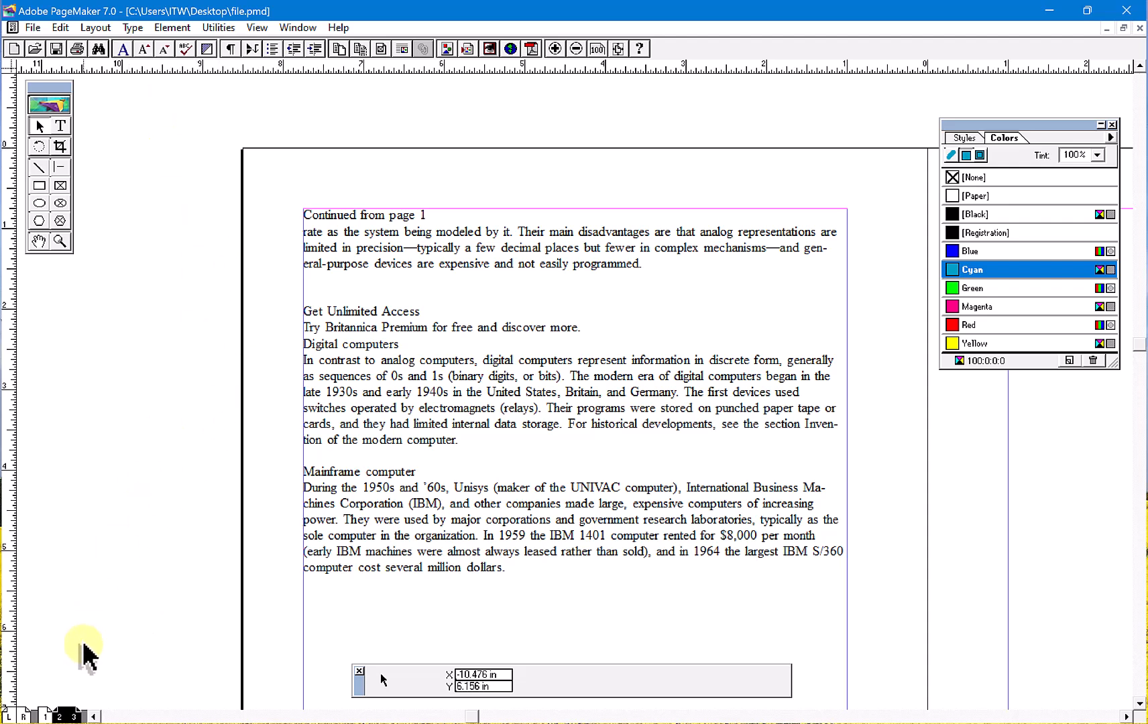
- Delete all text blocks from page 1 and from the page 2–3 spread
click(45, 716)
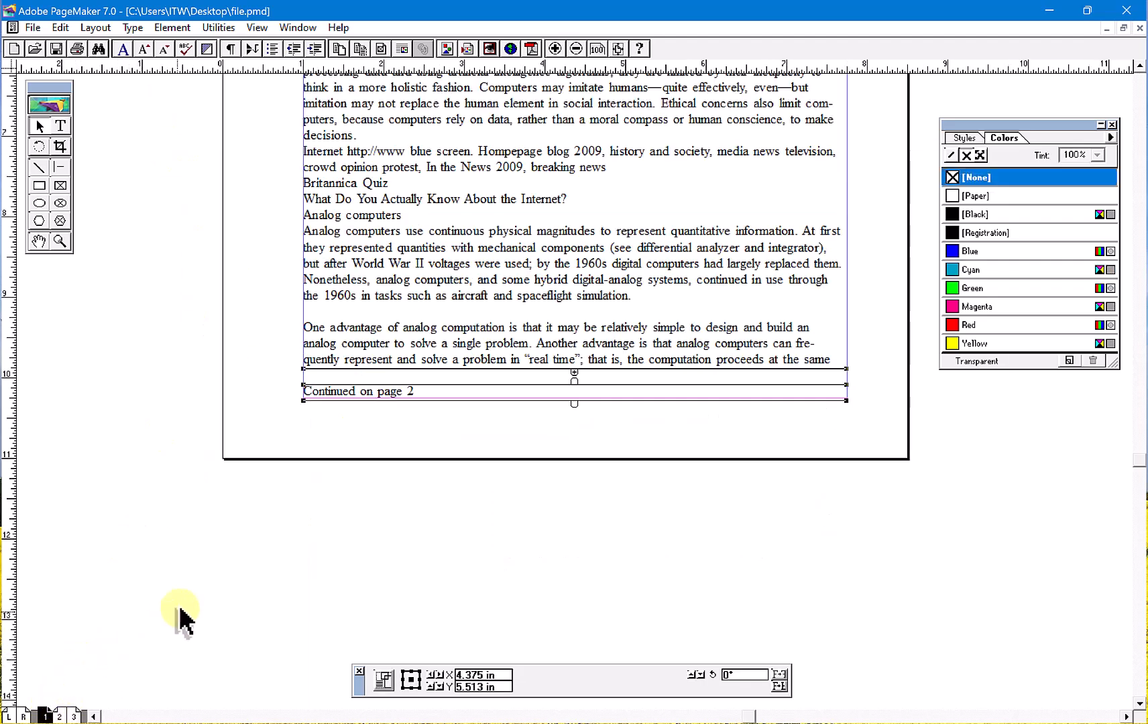
key(Delete)
click(66, 719)
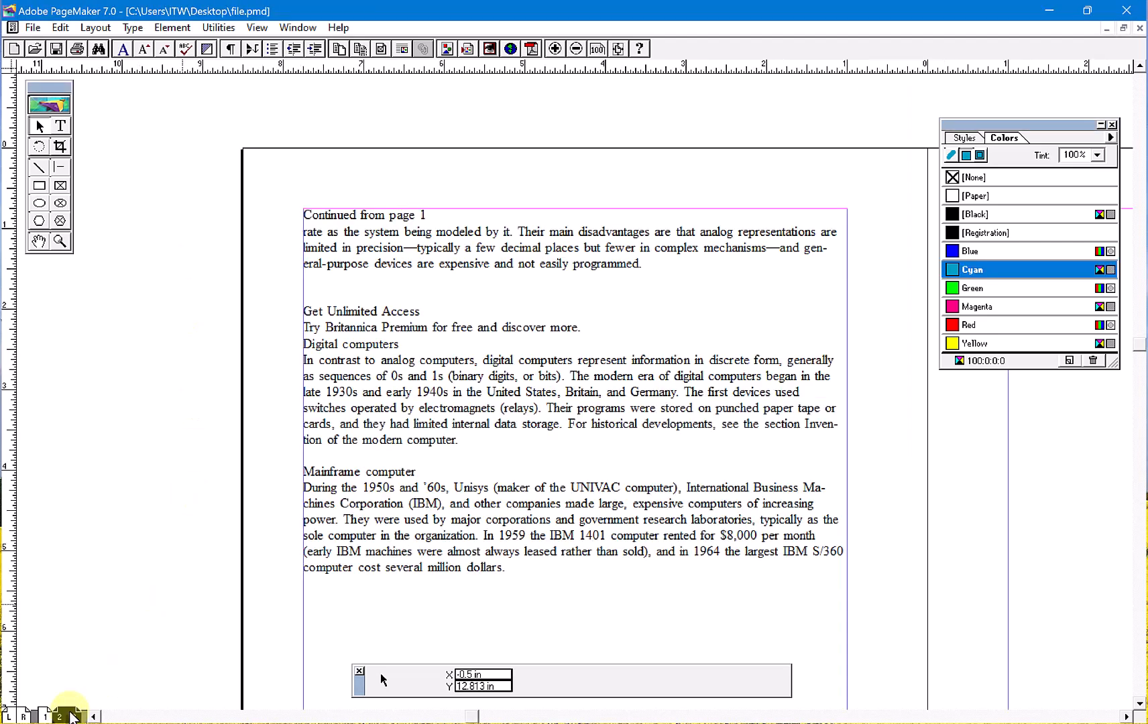
key(ctrl+a)
key(Delete)
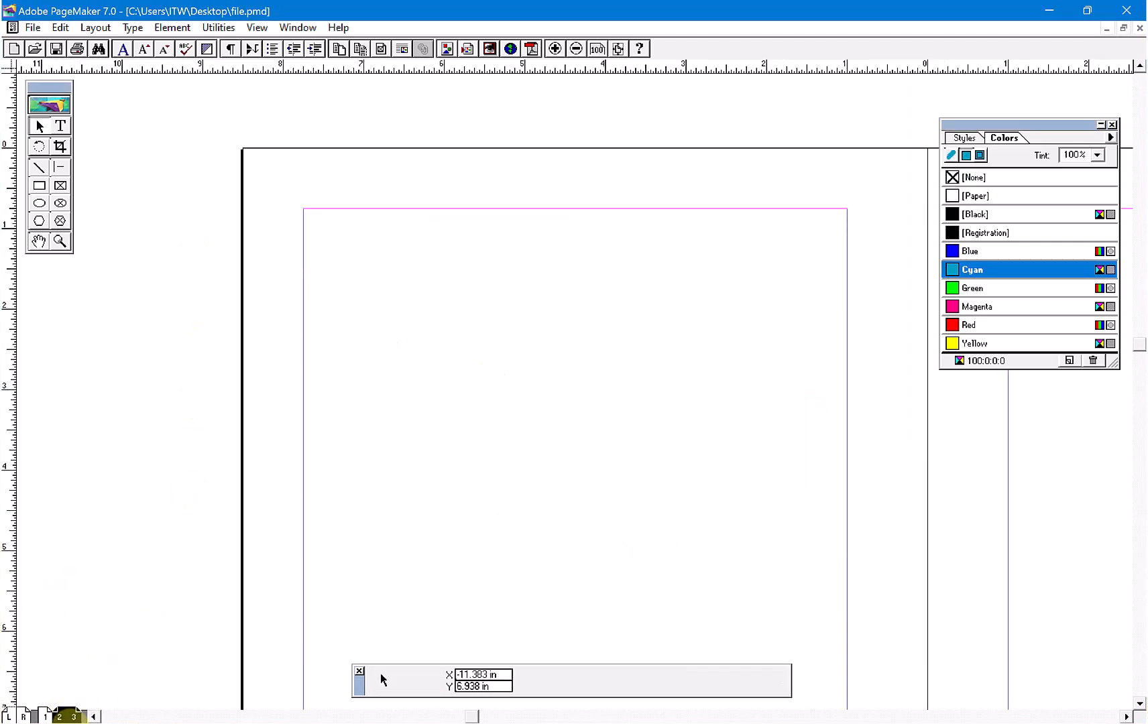
- Go back to page 1 and change the document setup to single-sided pages
click(45, 716)
click(35, 27)
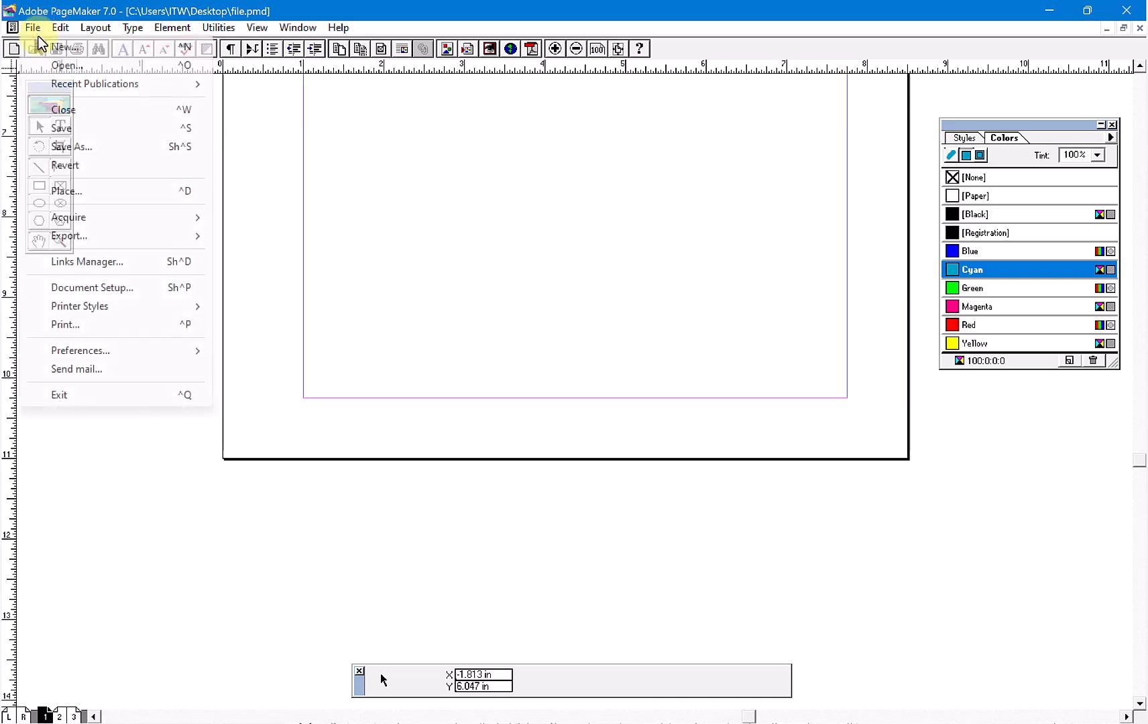
click(94, 287)
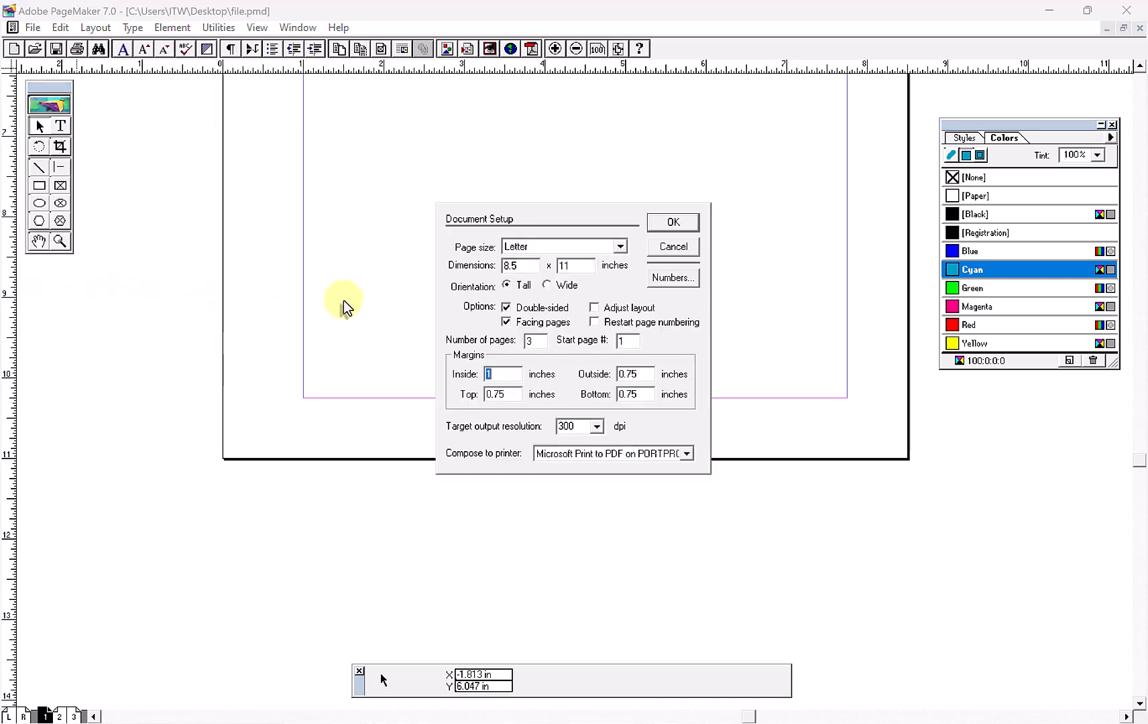
click(655, 224)
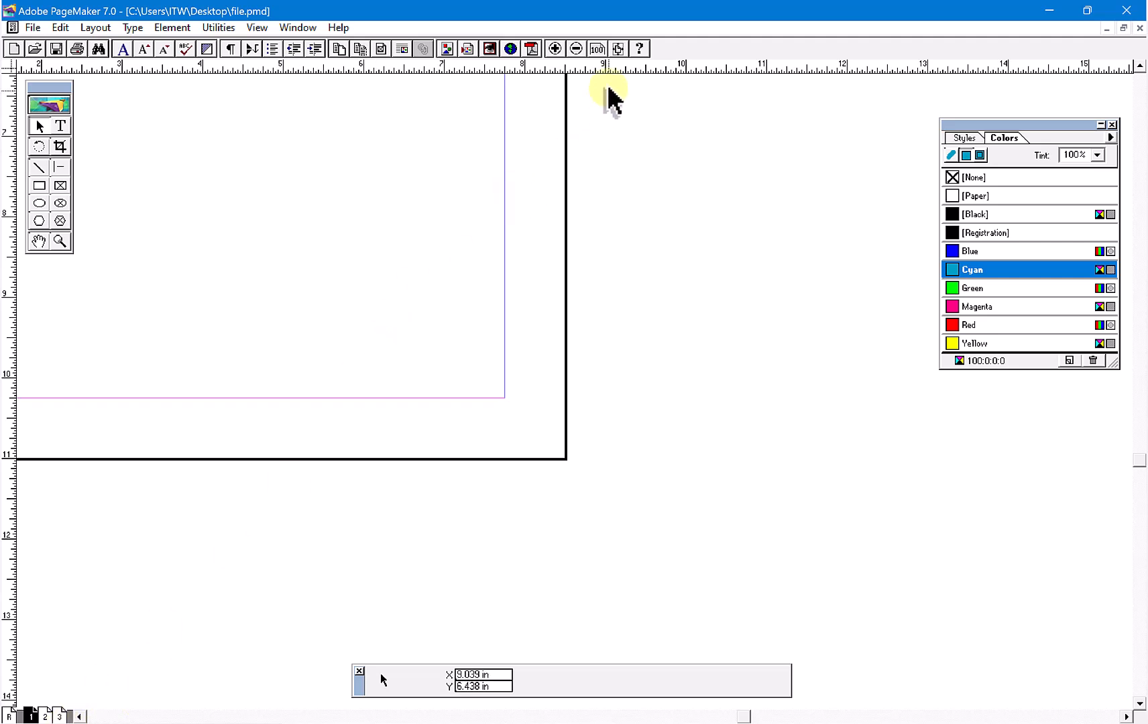
- Fit page 1 in the window and divide it into 2 columns with column guides
click(616, 49)
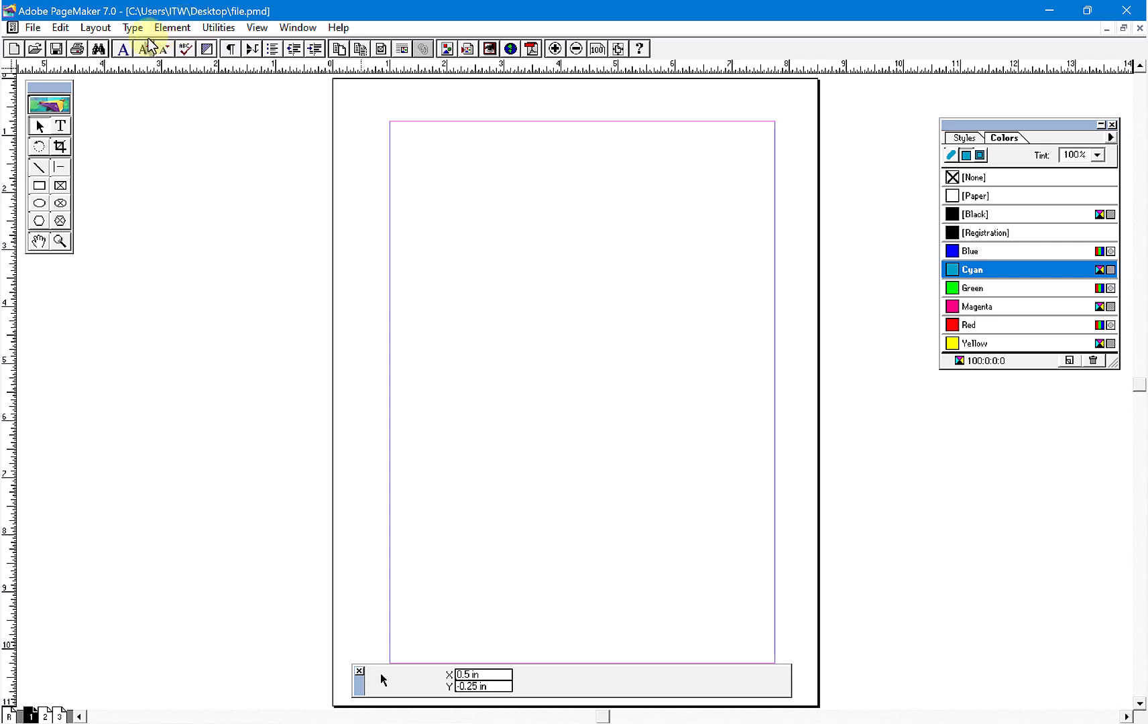
click(95, 28)
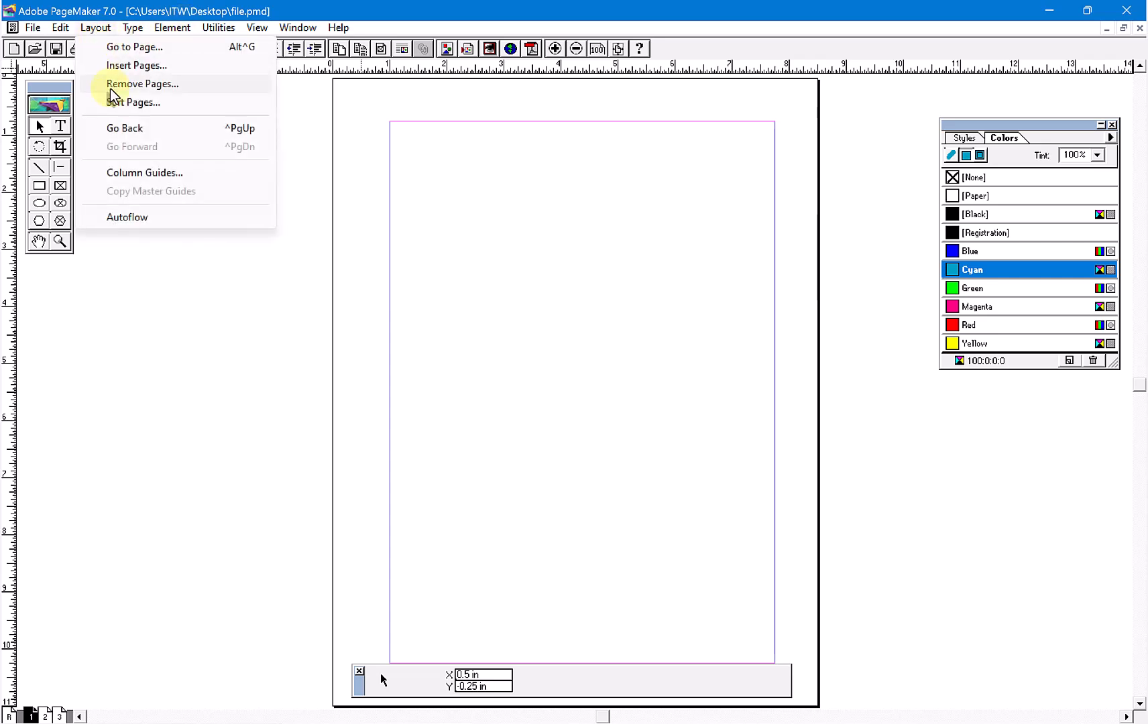
click(144, 173)
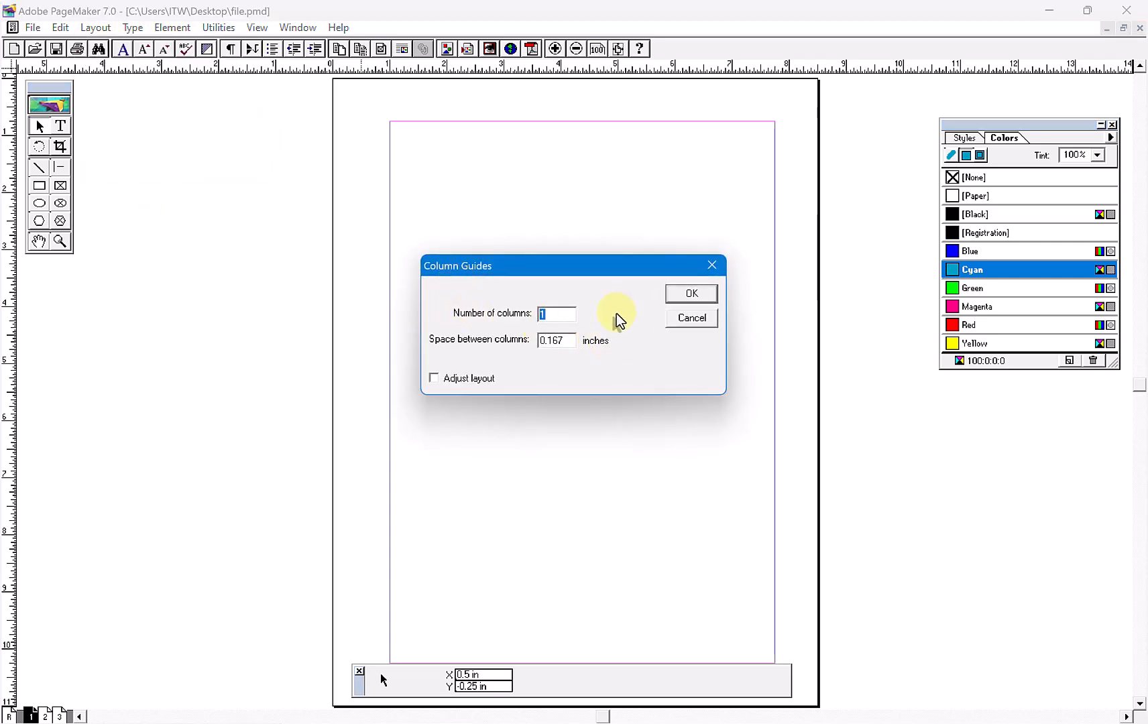
drag(577, 268, 578, 255)
text(2)
click(676, 293)
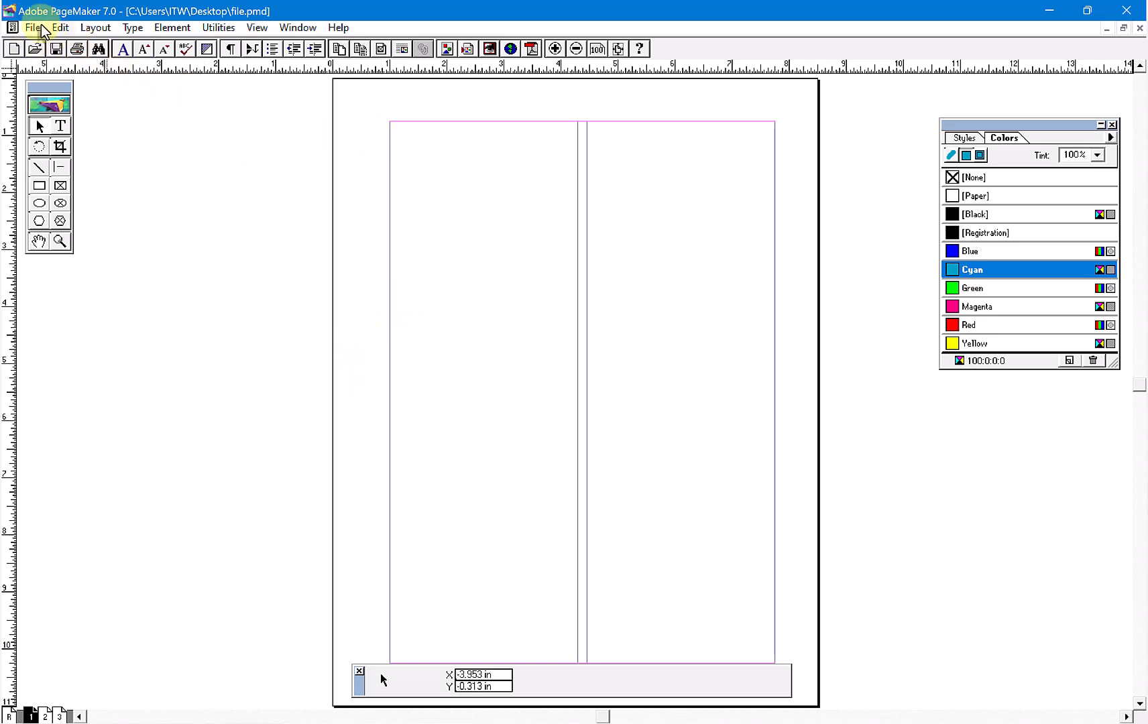
- Open the notes file from the desktop and copy the Analog computers heading with its two paragraphs
click(1064, 10)
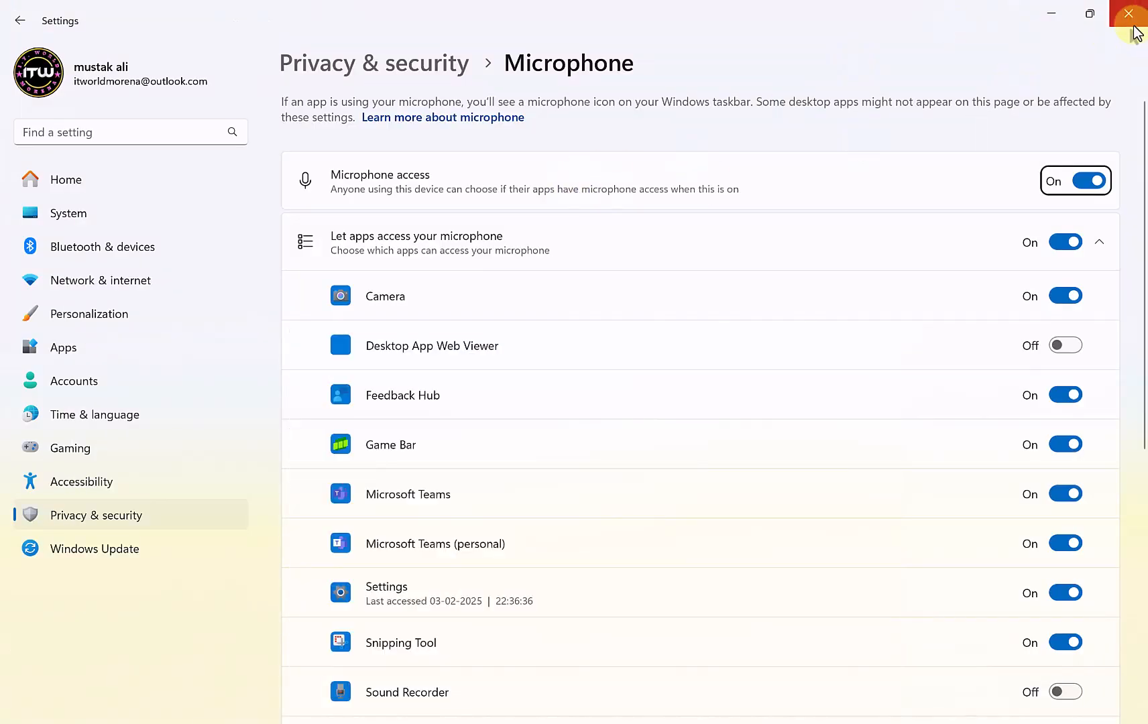
click(1132, 24)
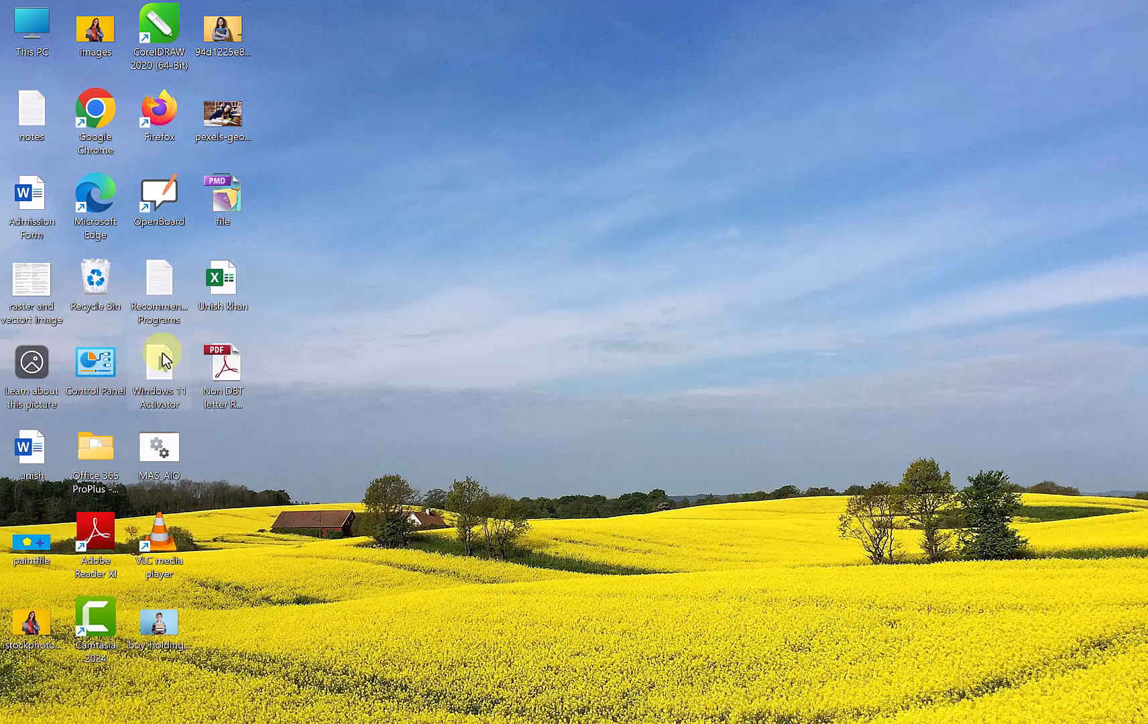
double_click(33, 118)
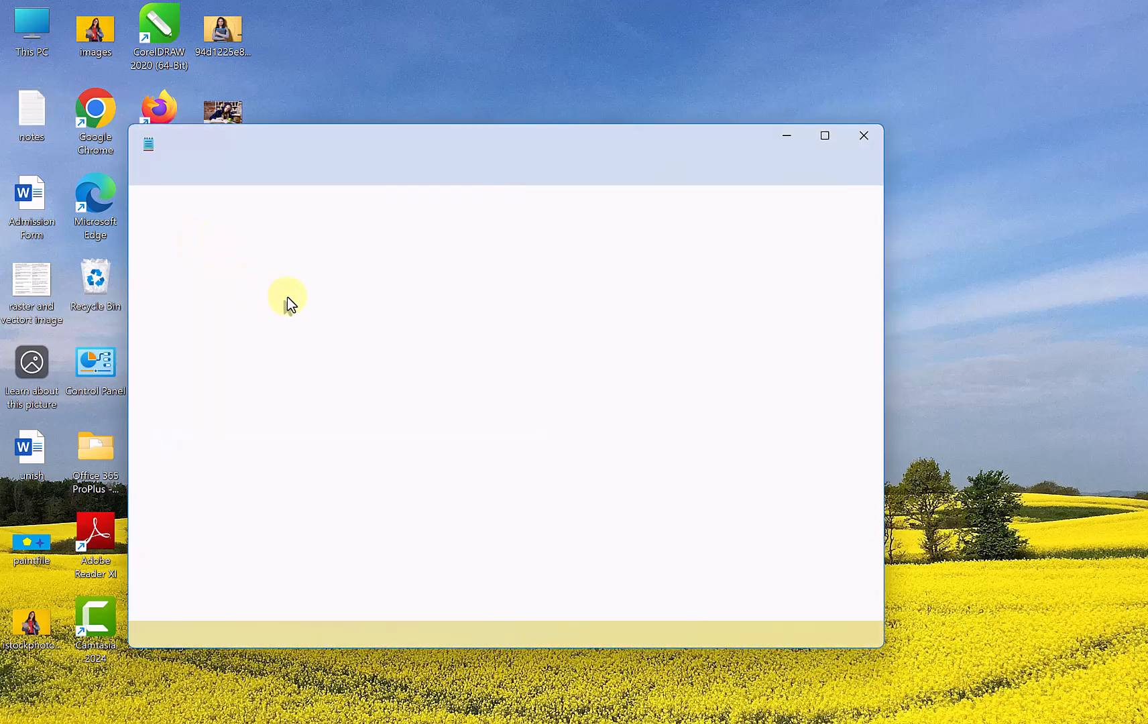
drag(255, 365, 121, 195)
key(ctrl+c)
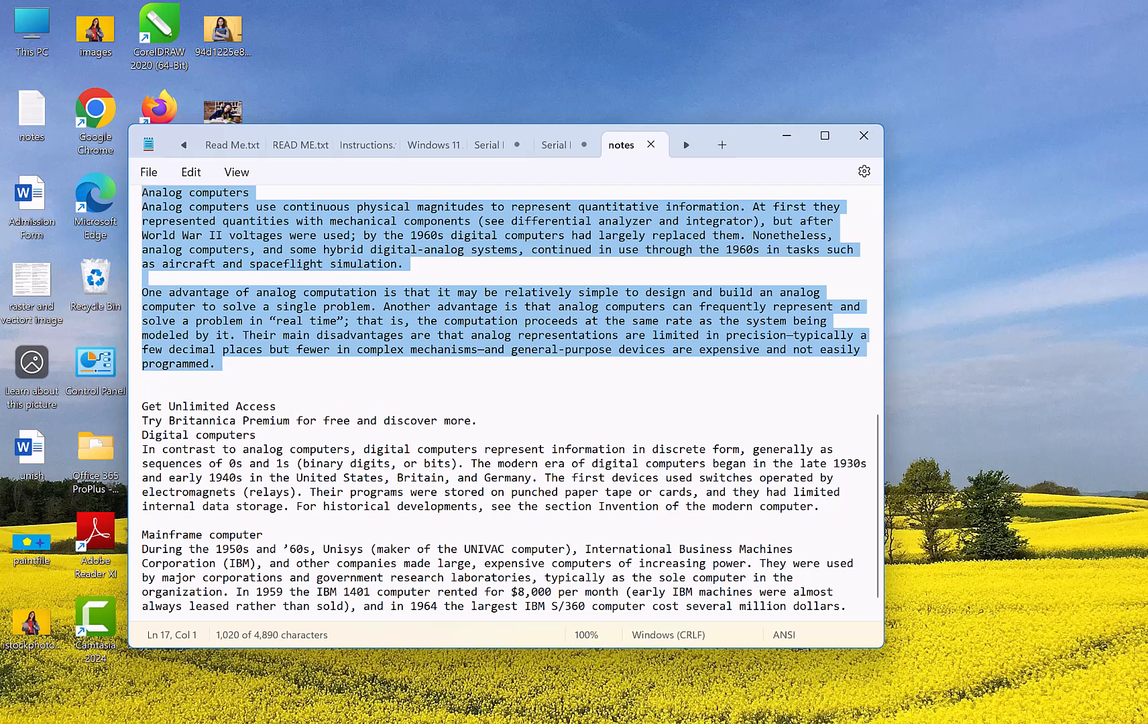
- Switch to PageMaker, paste the copied text into the first column, and widen its block to the full column width of 3.292 in
click(671, 716)
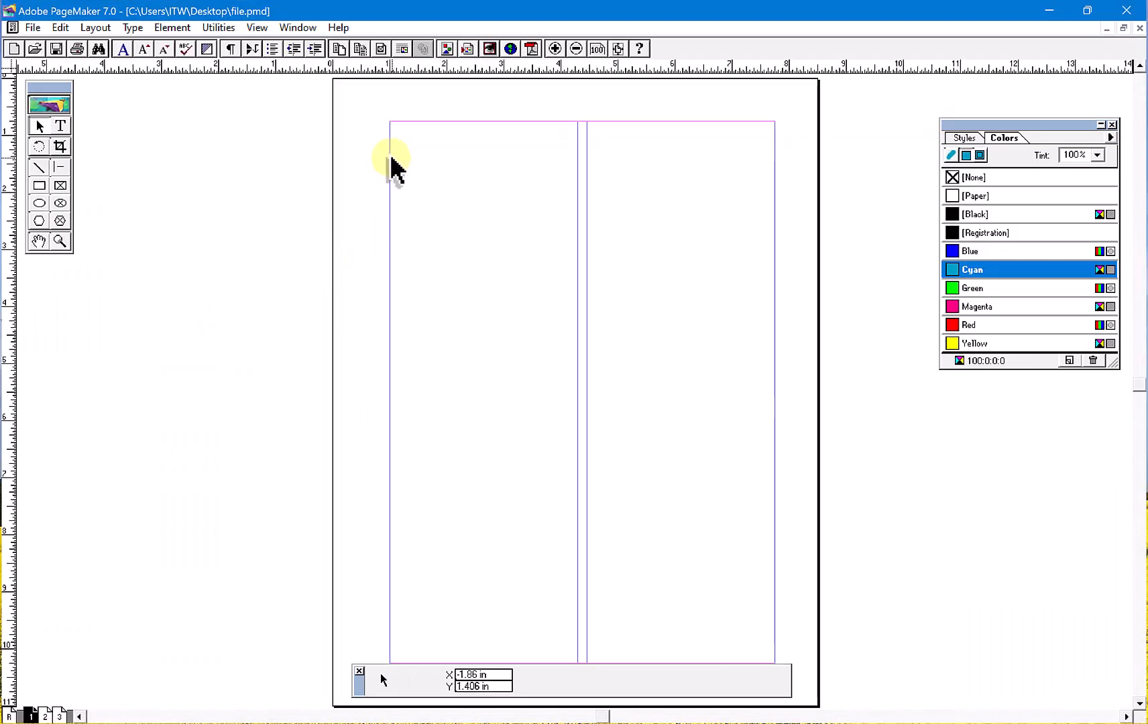
key(ctrl+v)
drag(768, 268, 550, 499)
drag(494, 384, 503, 413)
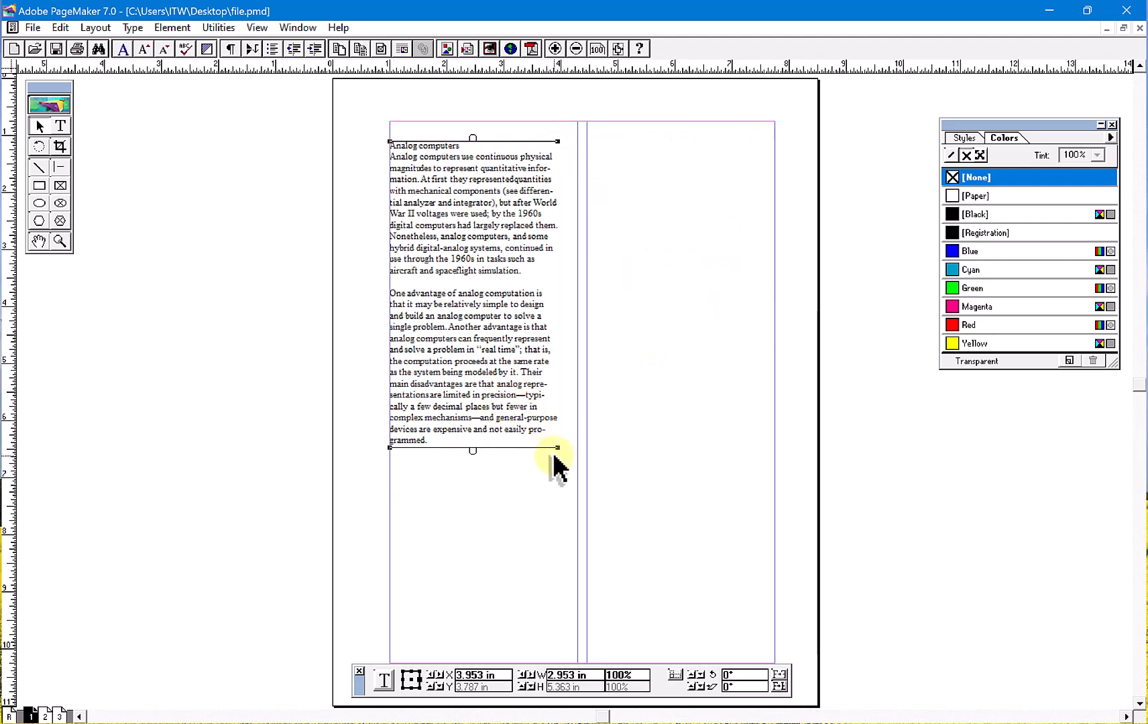
drag(556, 448, 576, 448)
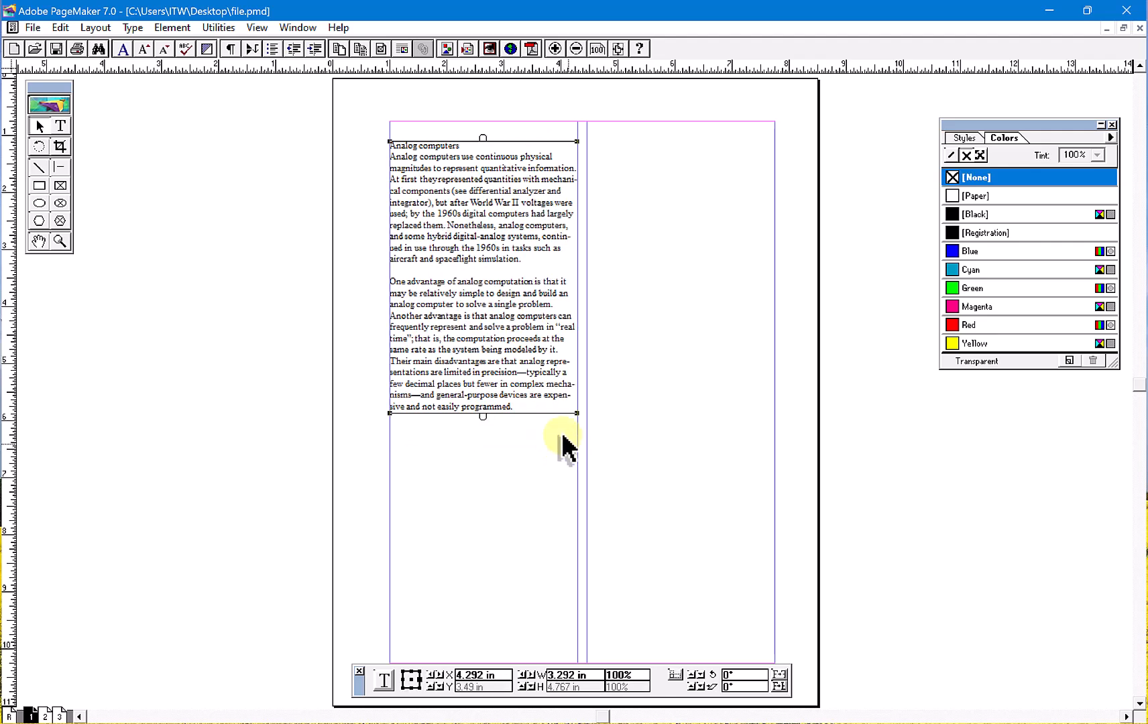
- Paste a second copy of the text lower down in the second column and move the first column's block up to the top margin
key(ctrl+v)
drag(546, 397, 705, 405)
click(512, 508)
click(554, 293)
click(681, 279)
click(522, 254)
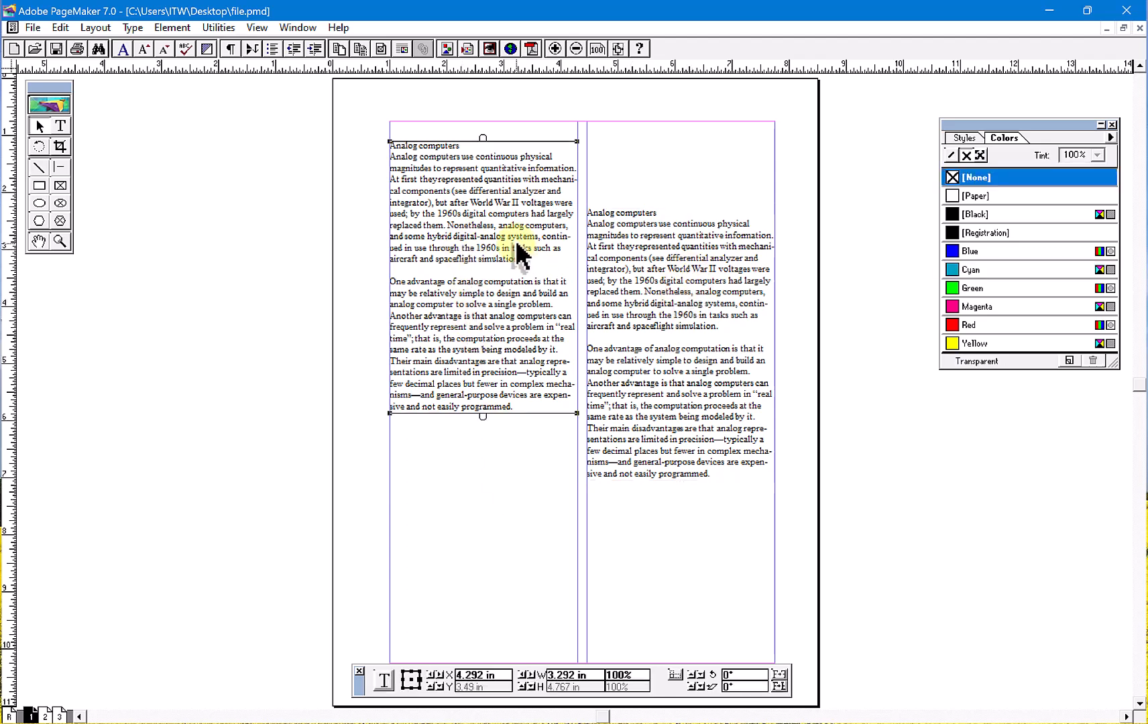
drag(522, 208, 523, 187)
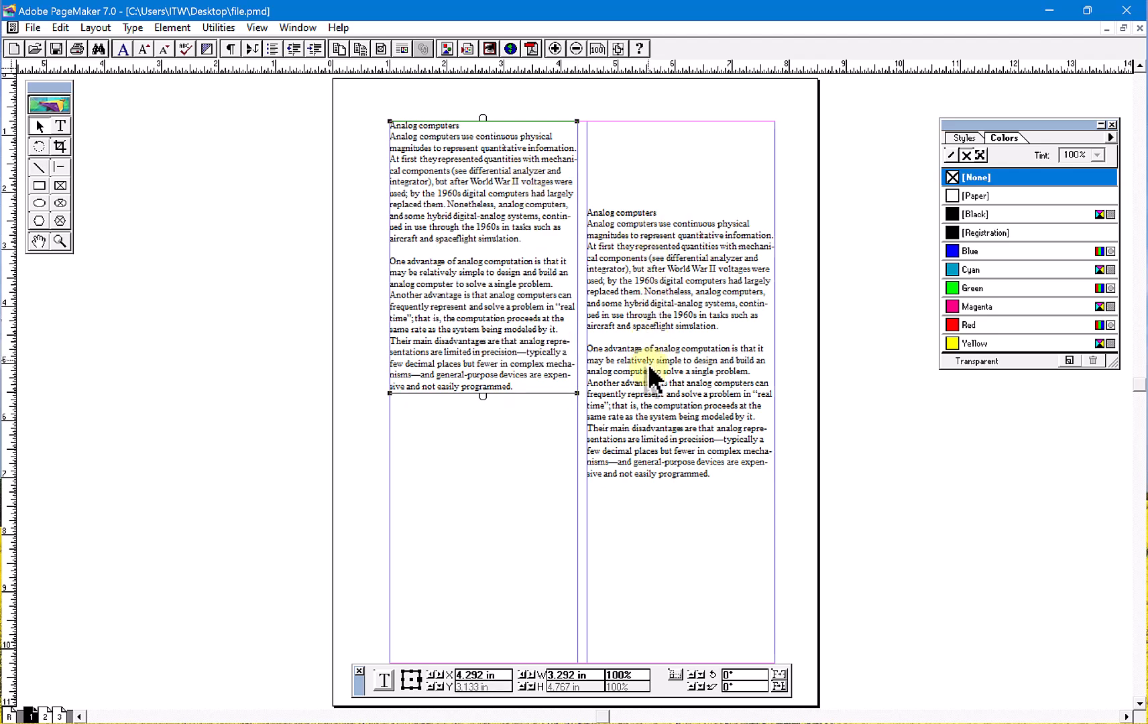
- Select both text blocks and balance the columns with top alignment
drag(371, 114, 853, 538)
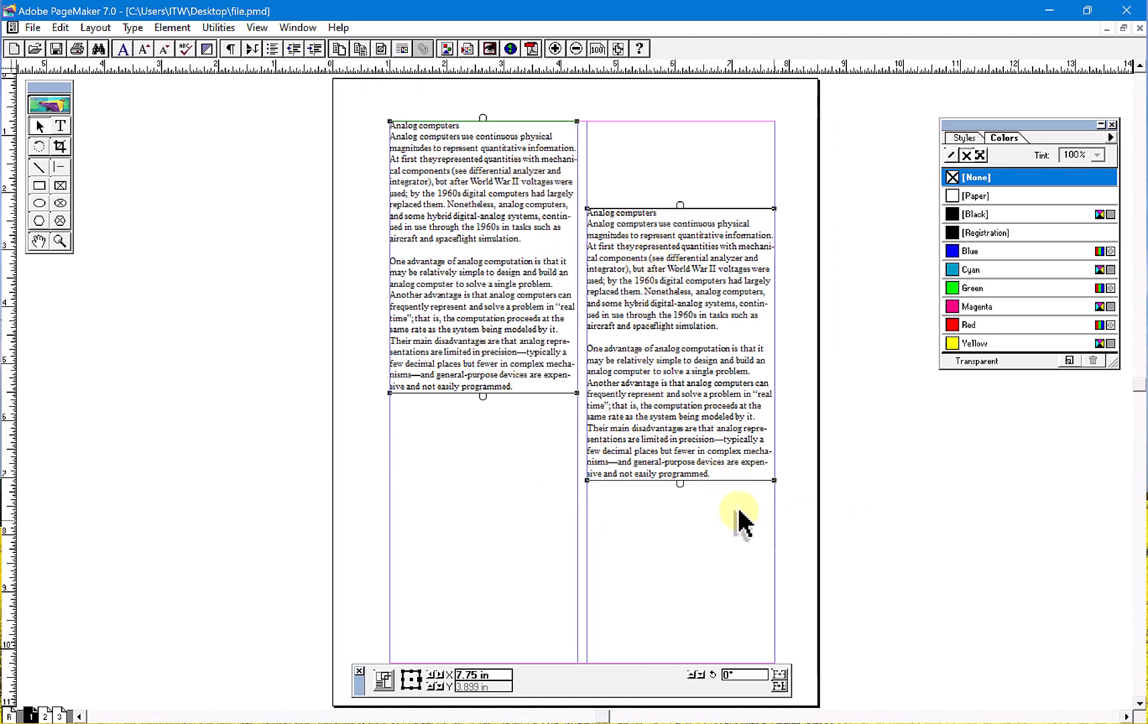
click(219, 30)
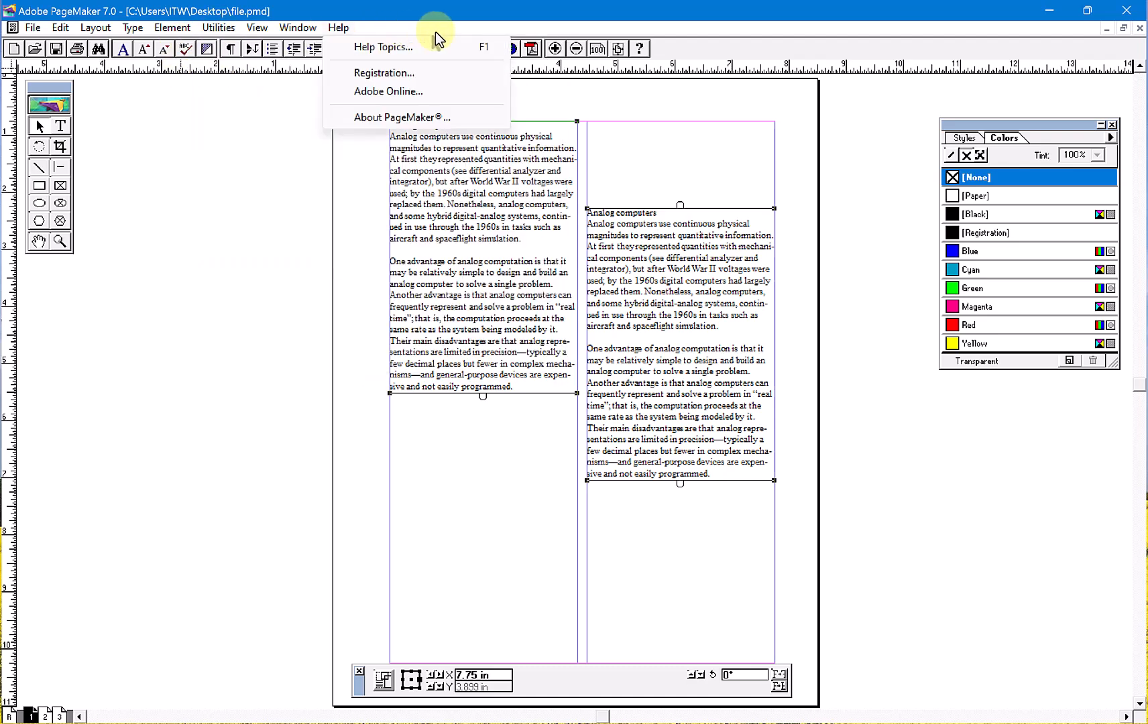
mouse_move(245, 47)
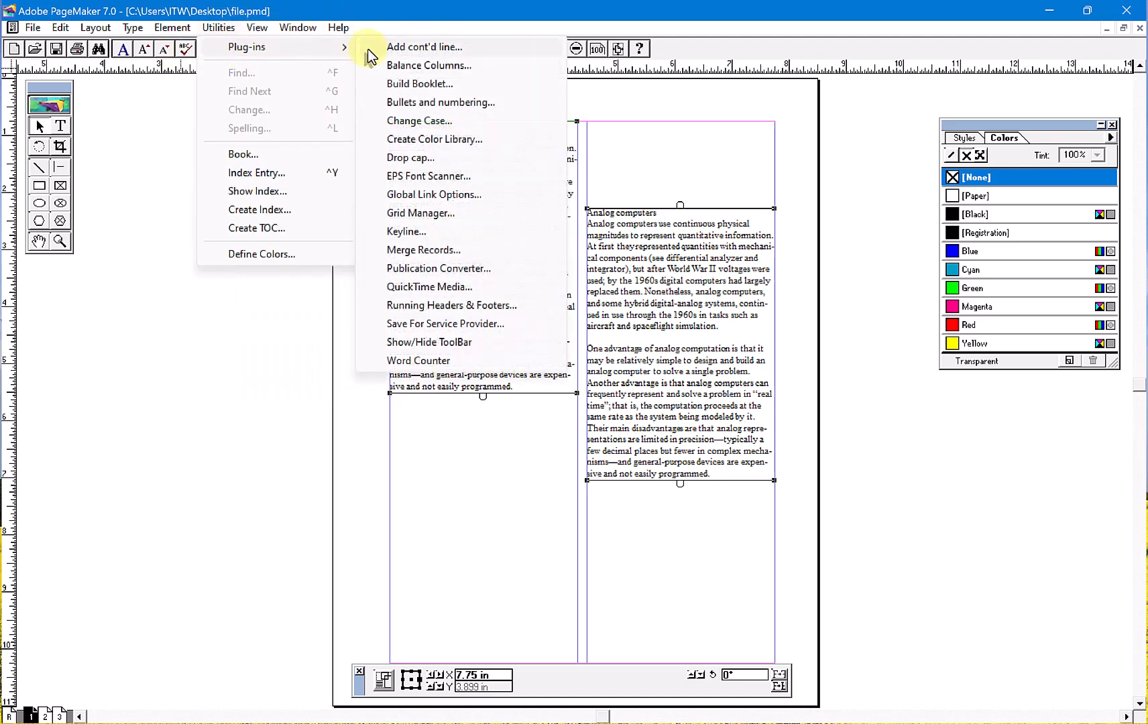
click(400, 69)
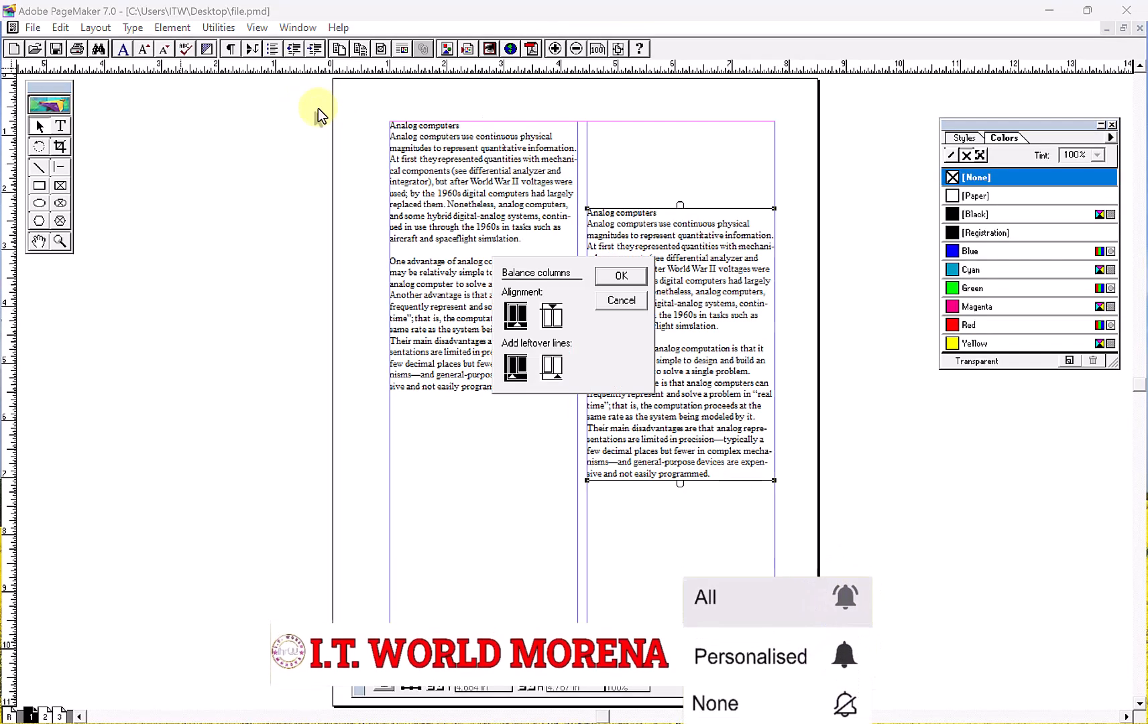
click(552, 315)
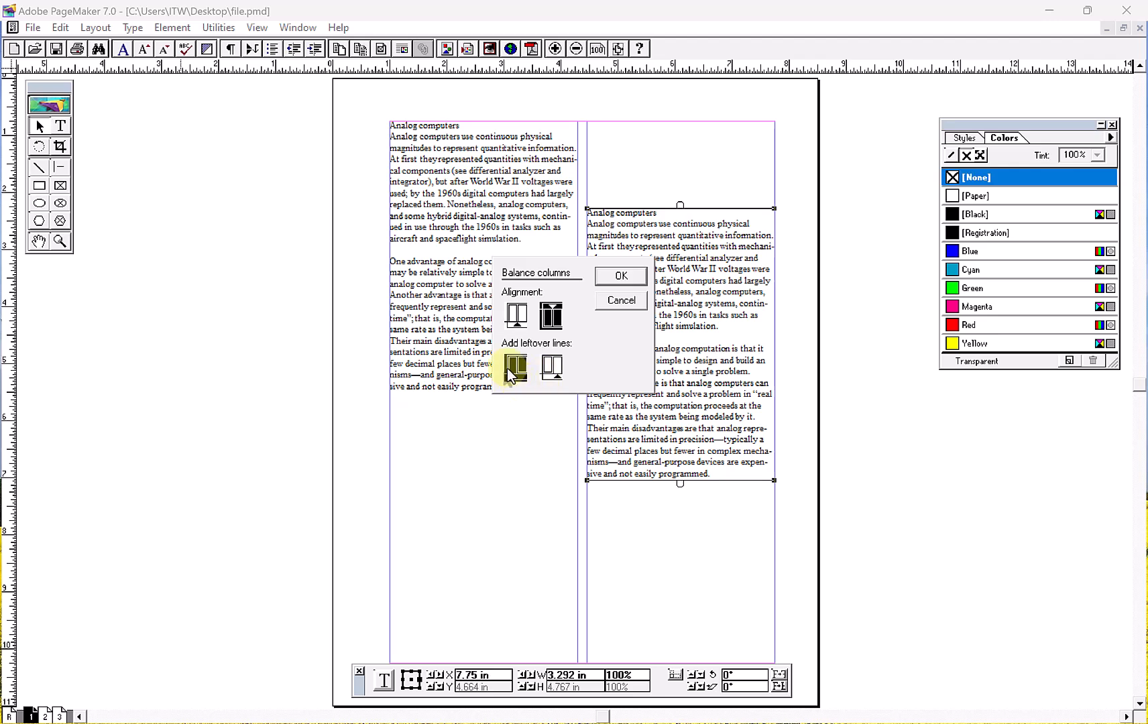
click(621, 277)
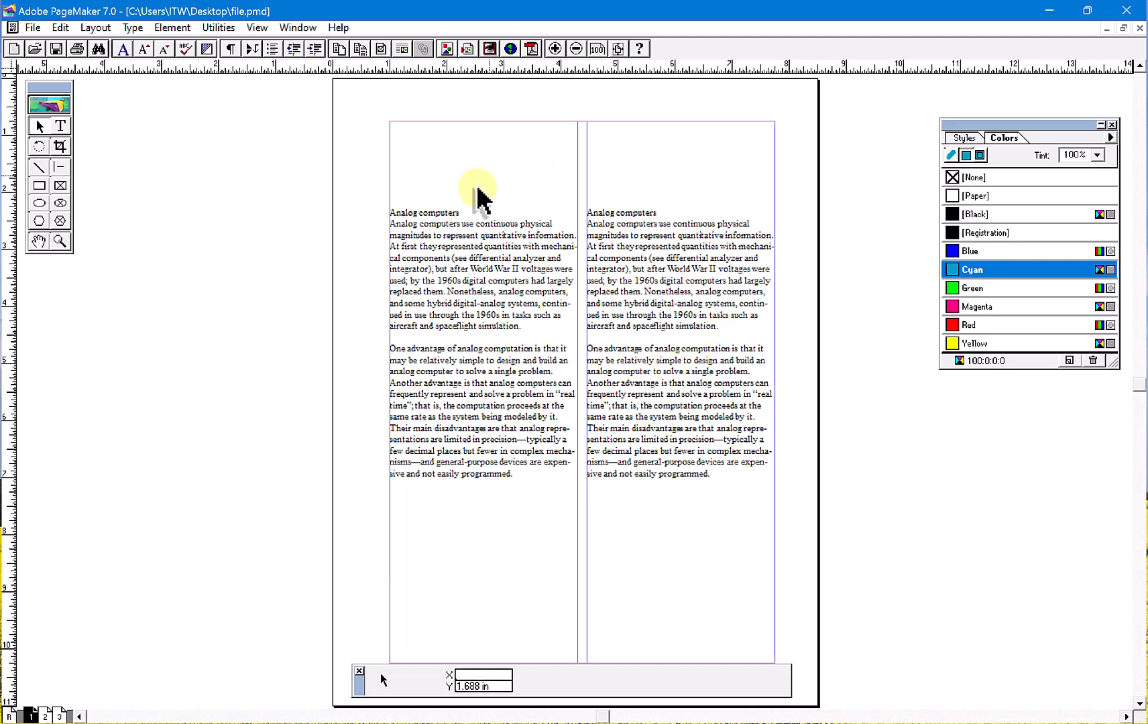
drag(385, 204, 809, 544)
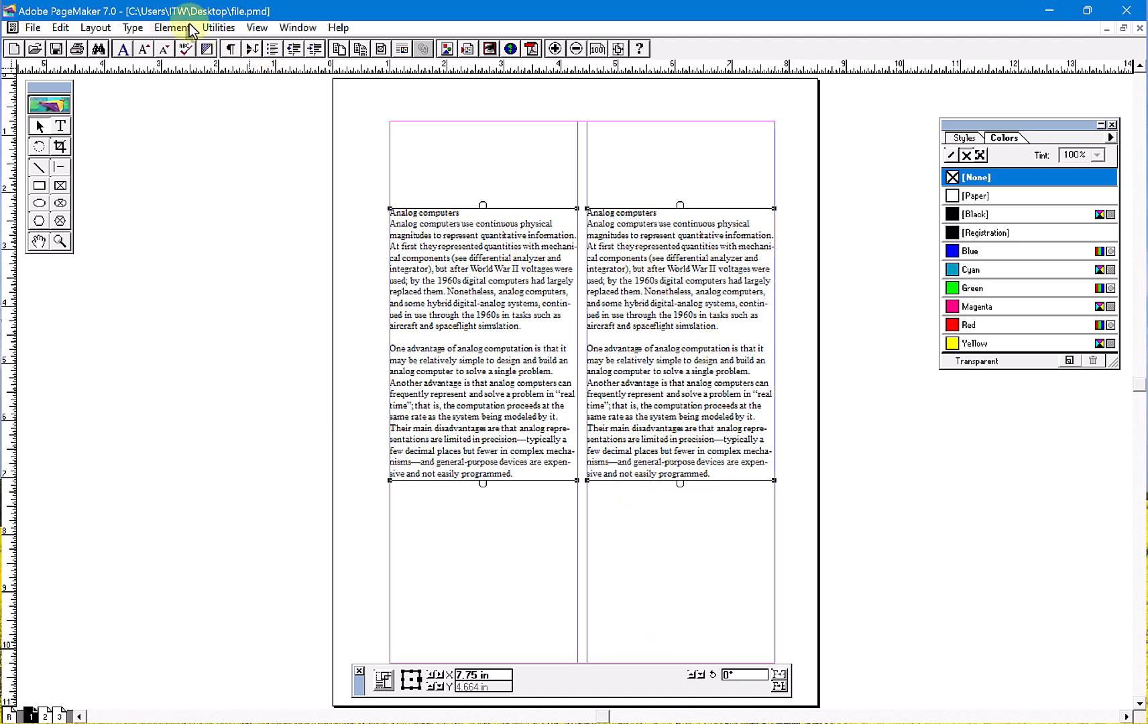
click(209, 28)
mouse_move(351, 53)
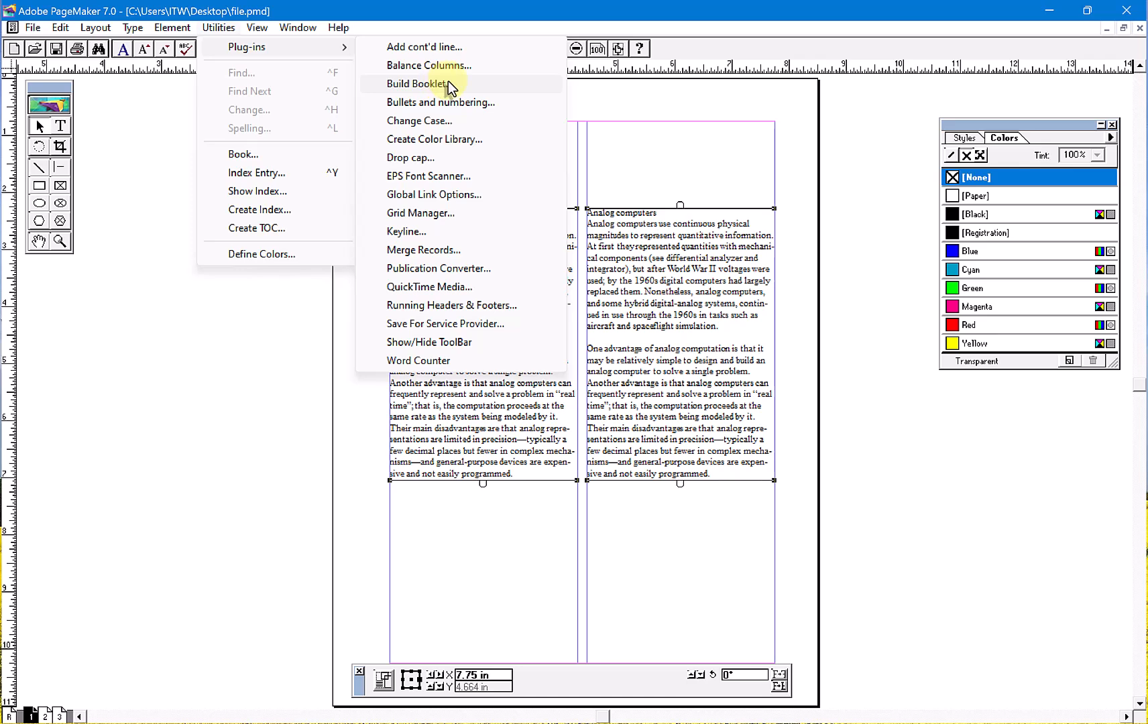
click(459, 555)
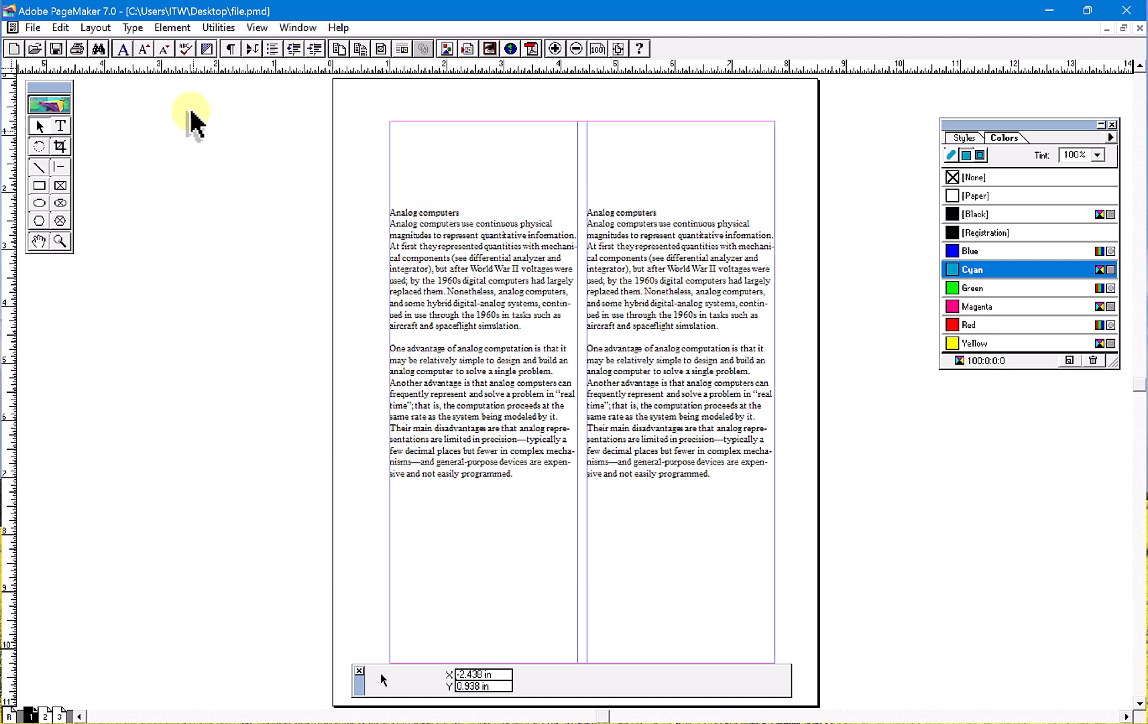
- Open the Build Booklet plug-in and go through pages 1 to 3 in its page list
click(218, 28)
mouse_move(246, 46)
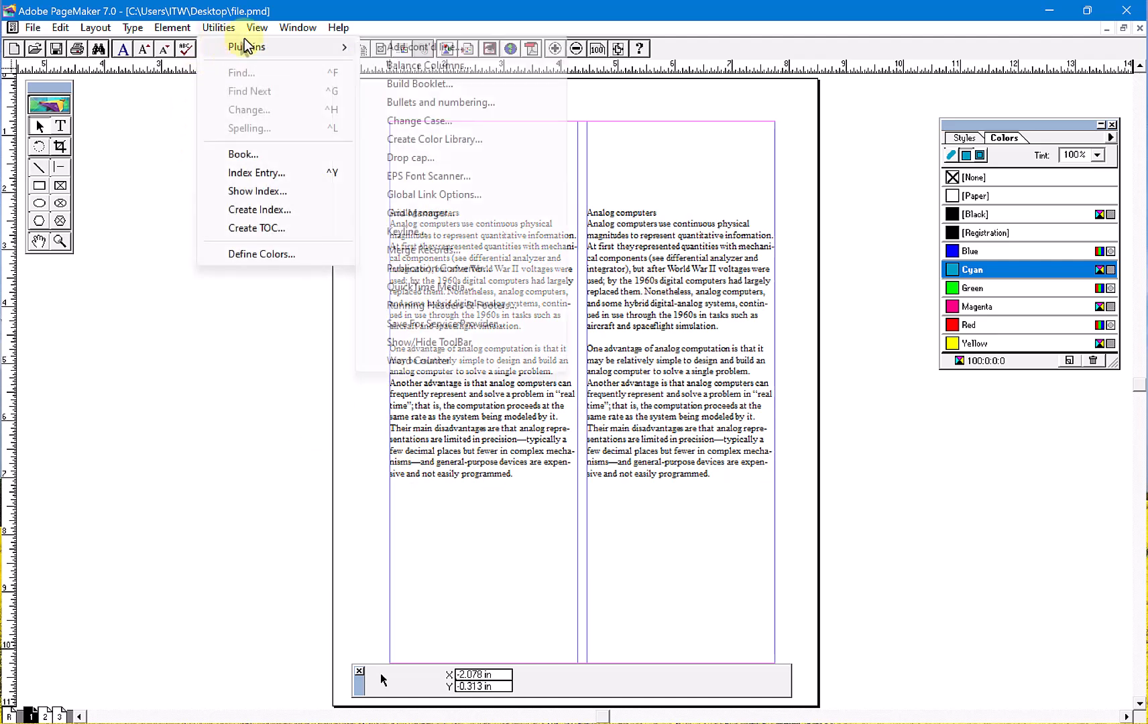
click(392, 83)
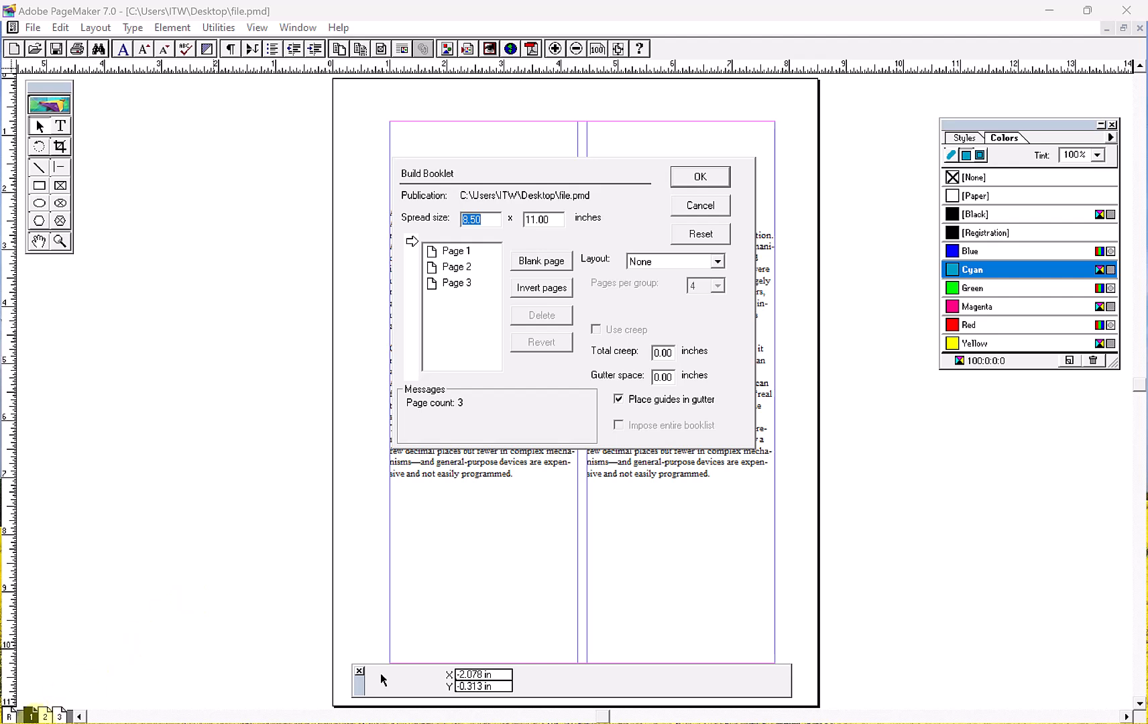
drag(463, 255, 456, 284)
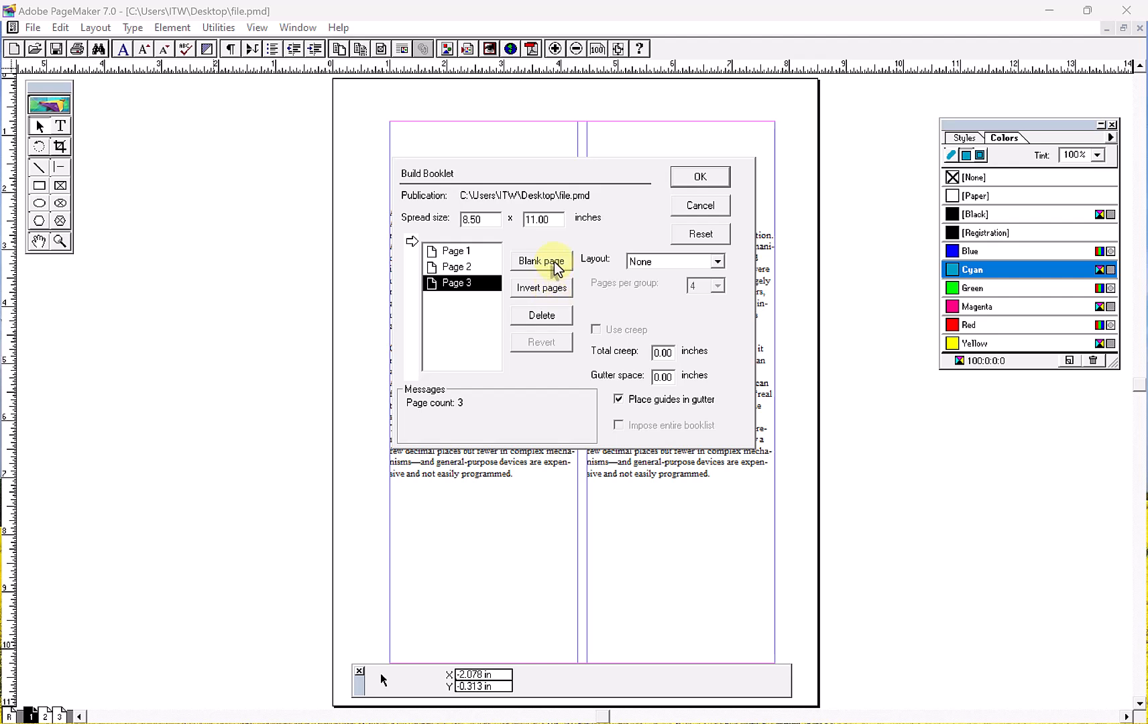
click(458, 252)
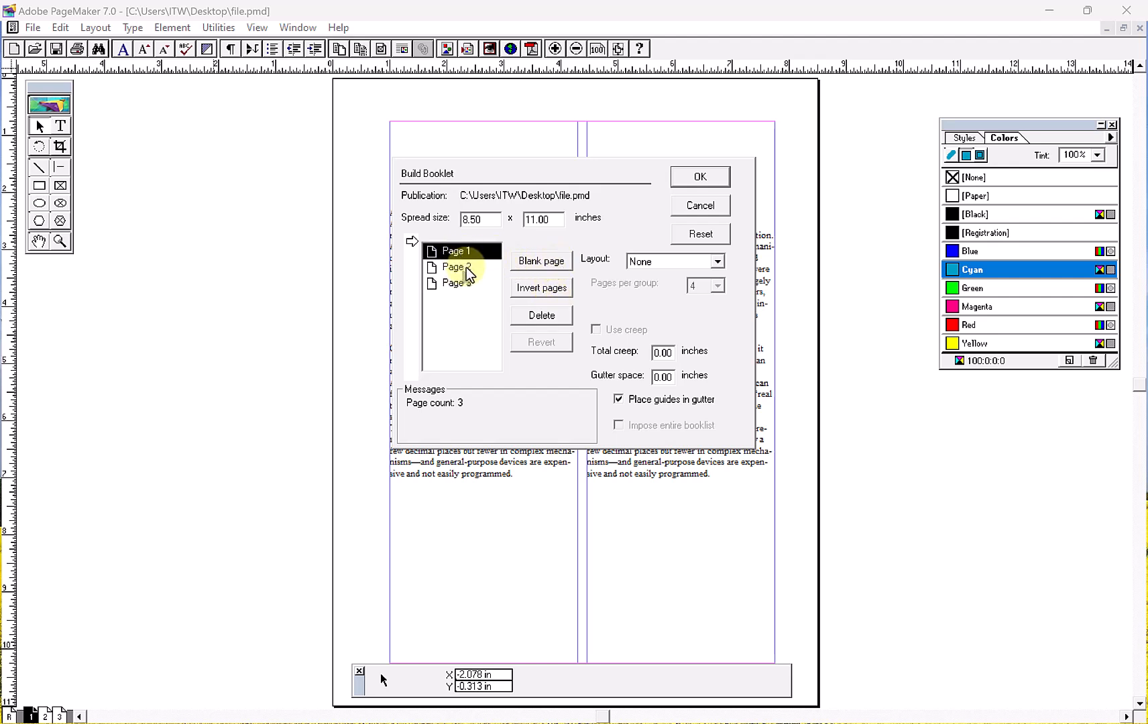
click(466, 266)
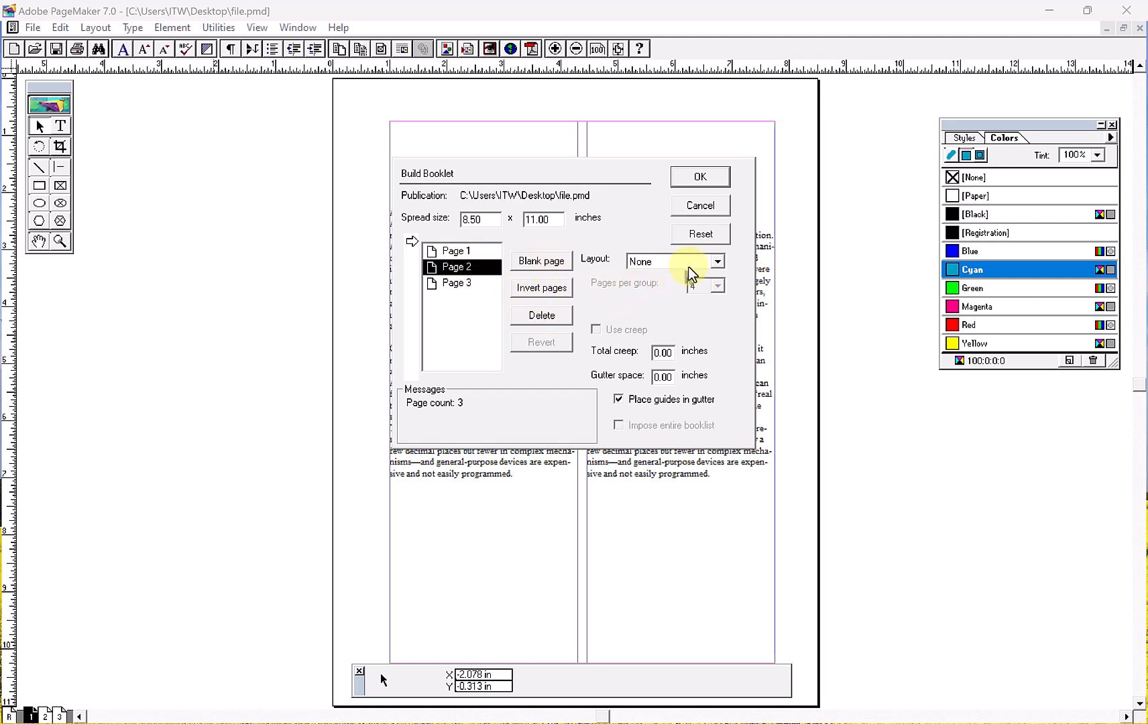
- Build the booklet with the 2-up saddle stitch layout, saving file.pmd before it closes
click(717, 261)
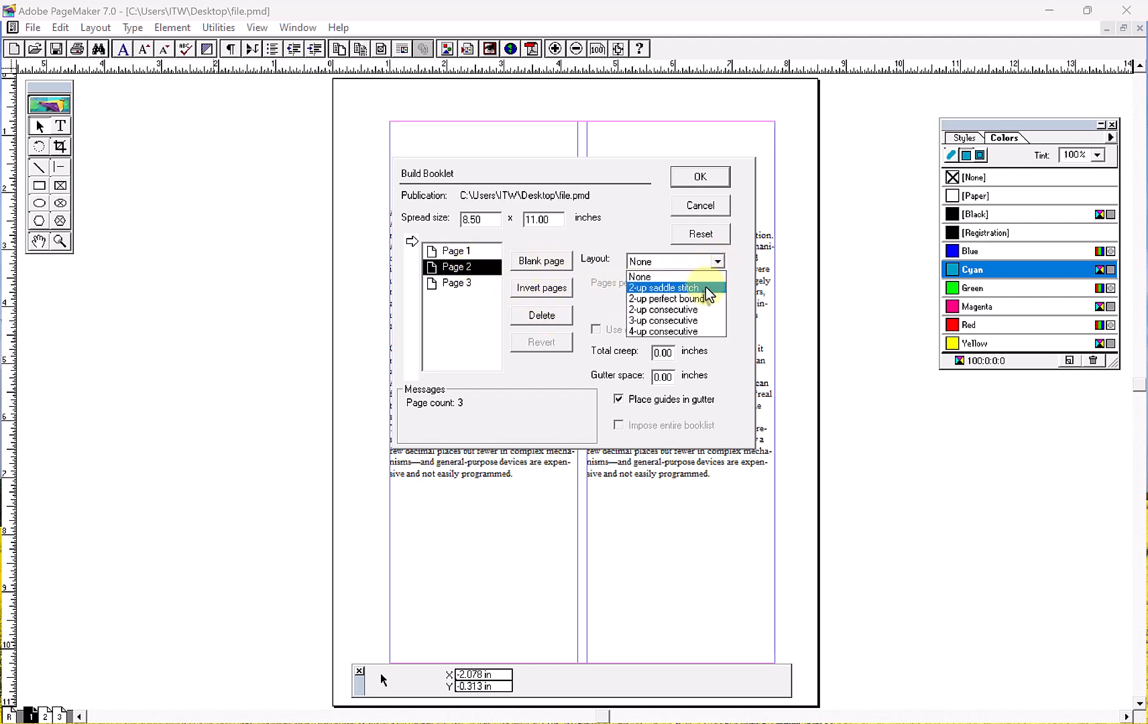
click(706, 287)
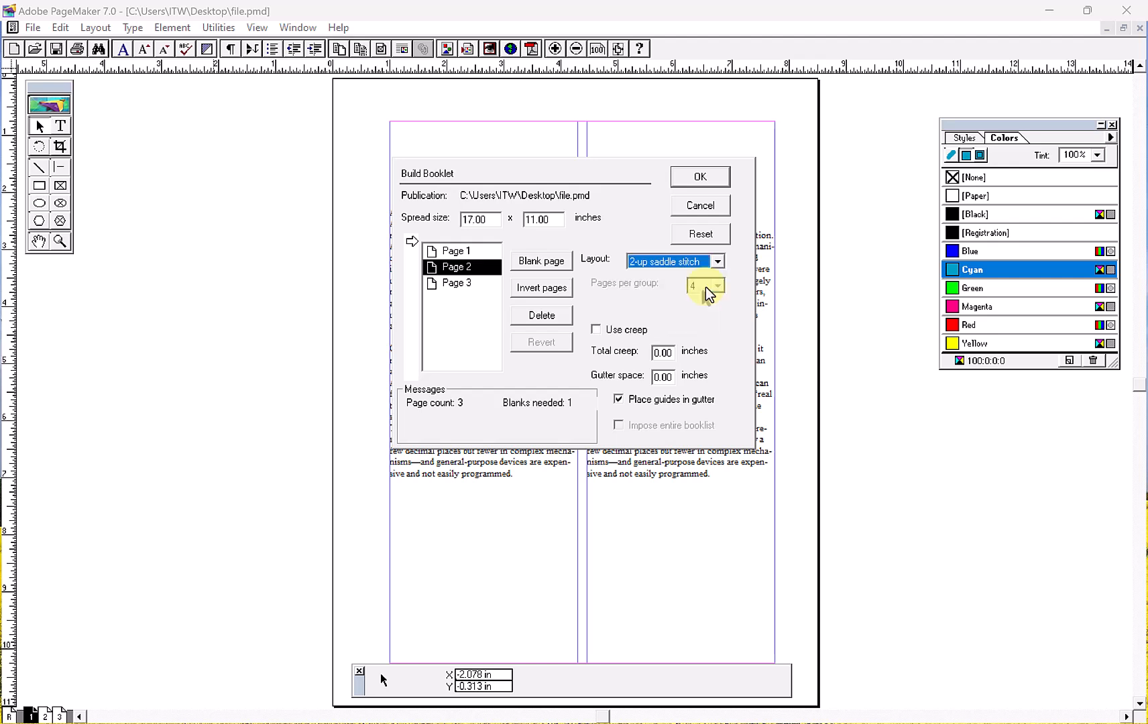
click(717, 263)
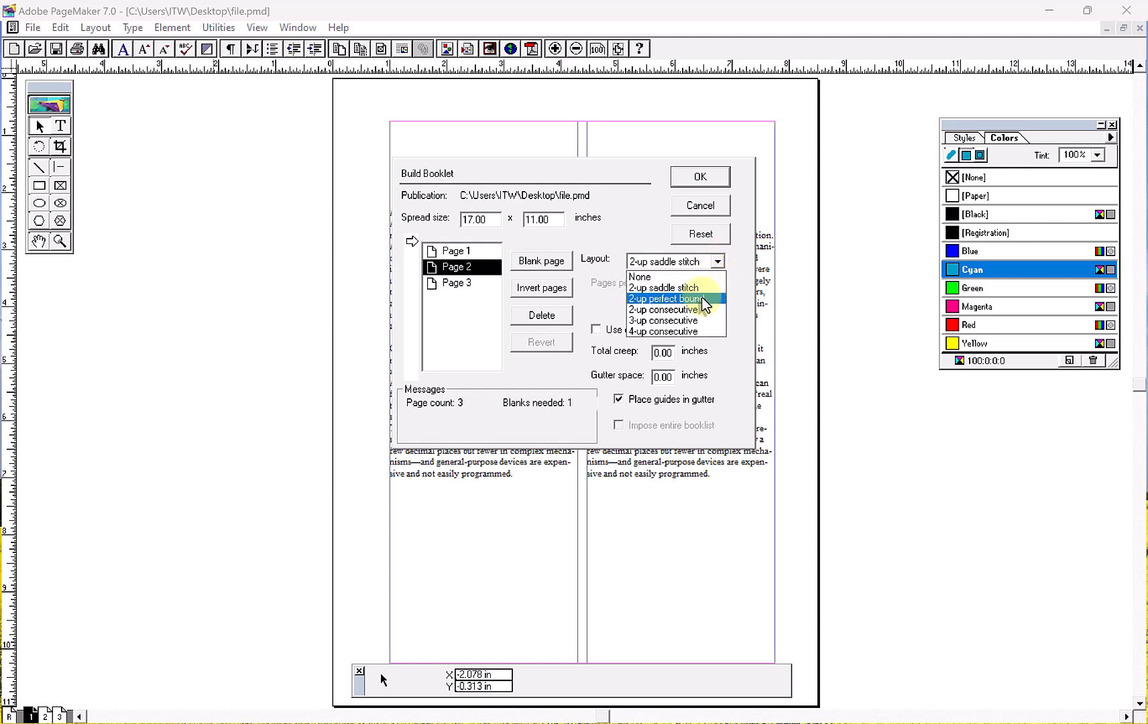
click(704, 275)
click(714, 262)
click(700, 287)
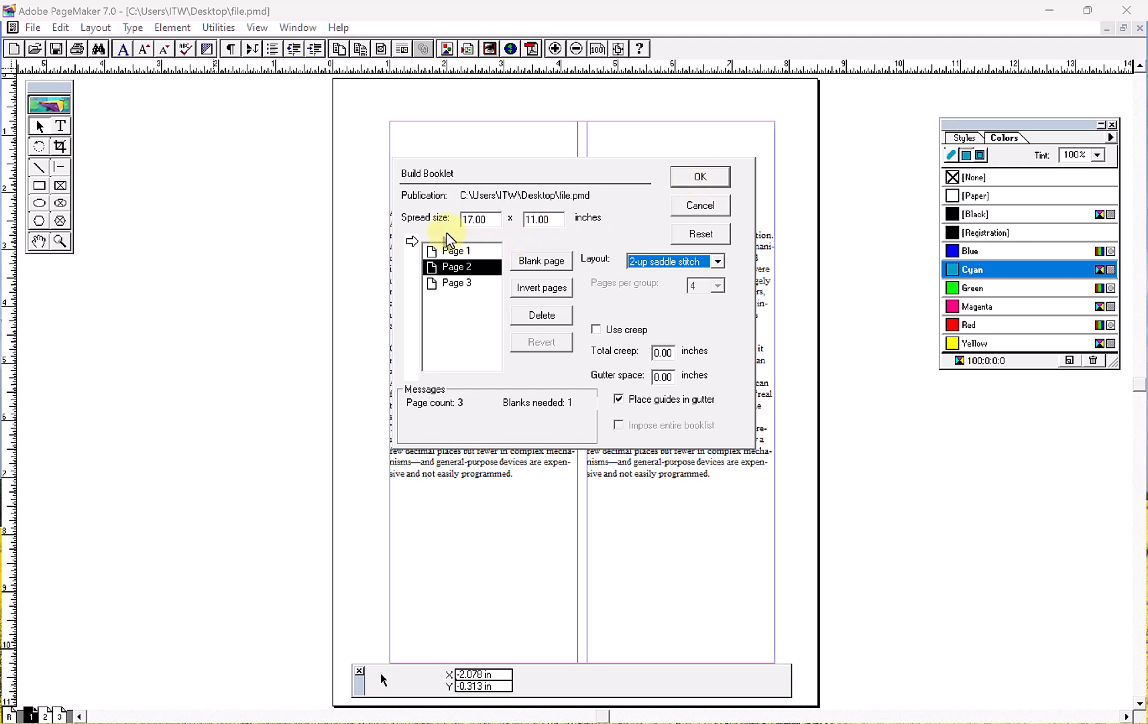
click(690, 177)
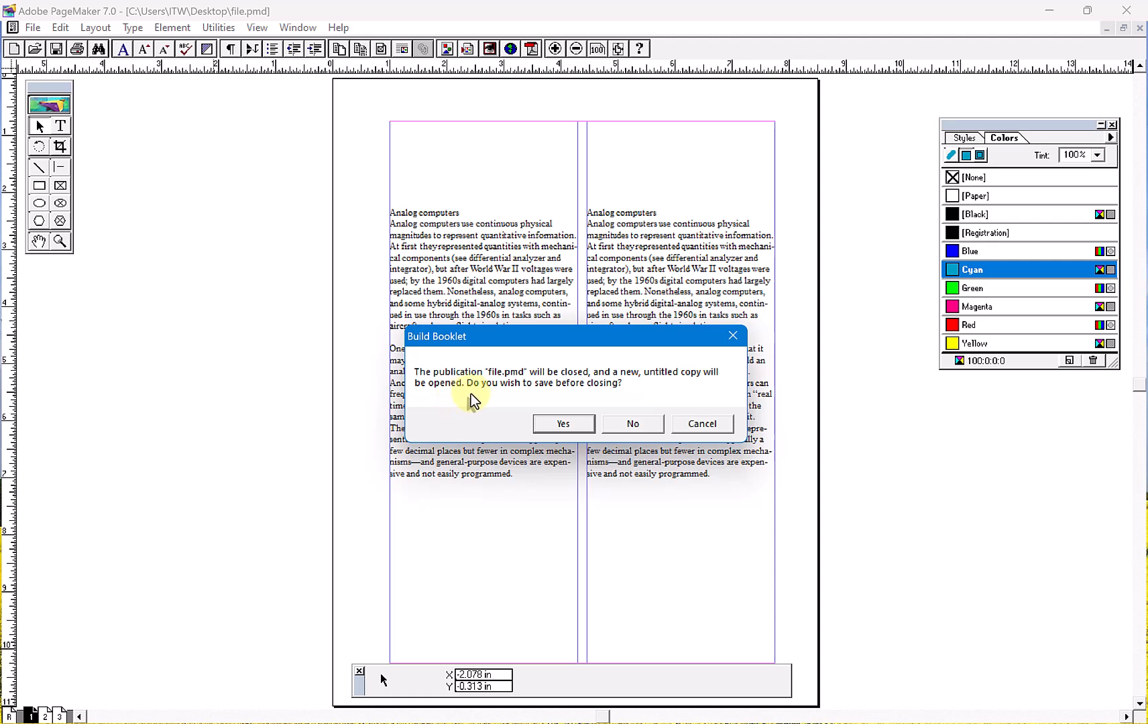
click(563, 422)
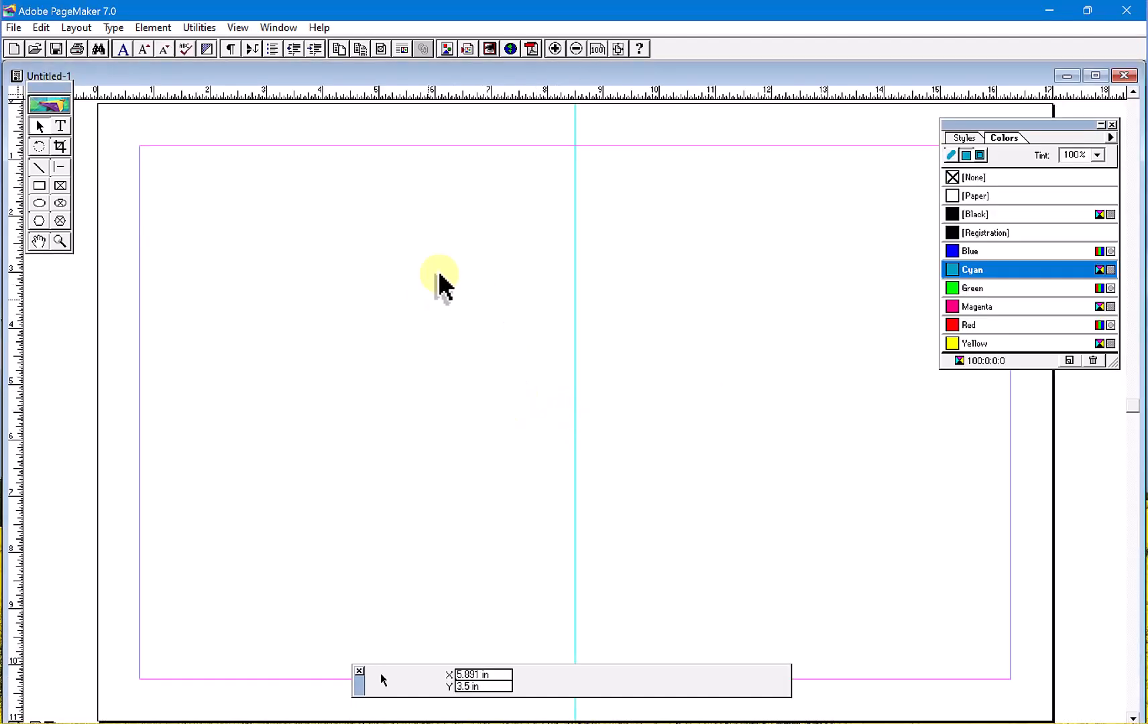
- Maximize the new untitled publication and examine the text placement on pages 1 and 2 of the booklet
double_click(499, 72)
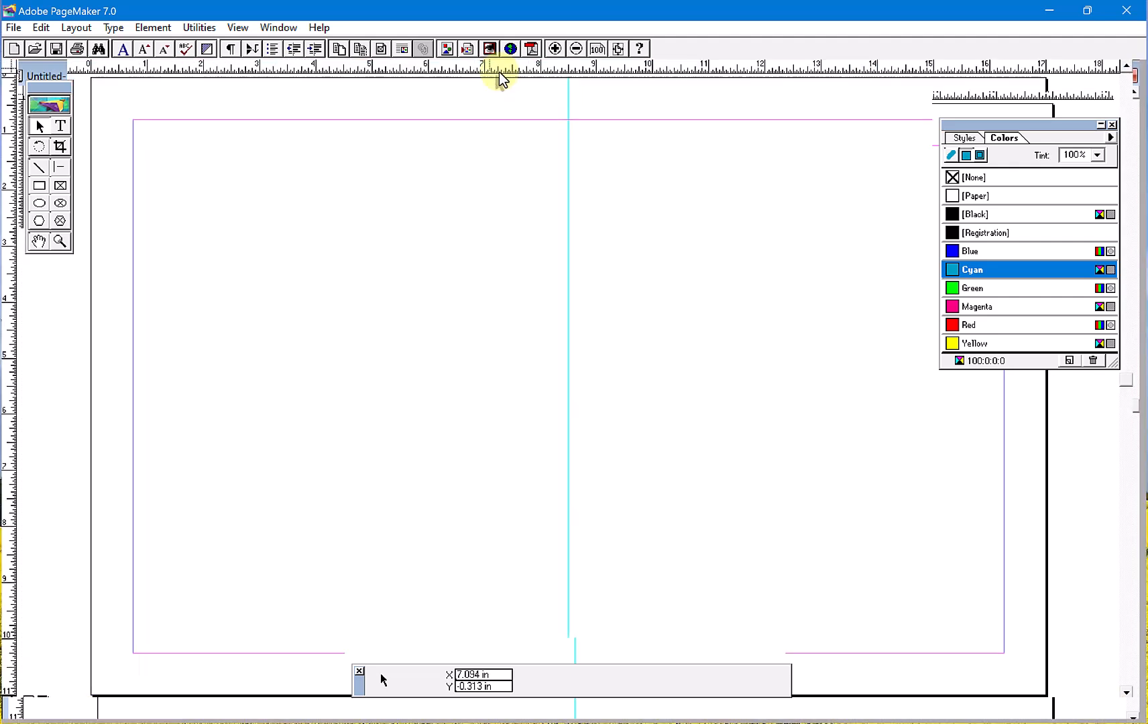
click(33, 713)
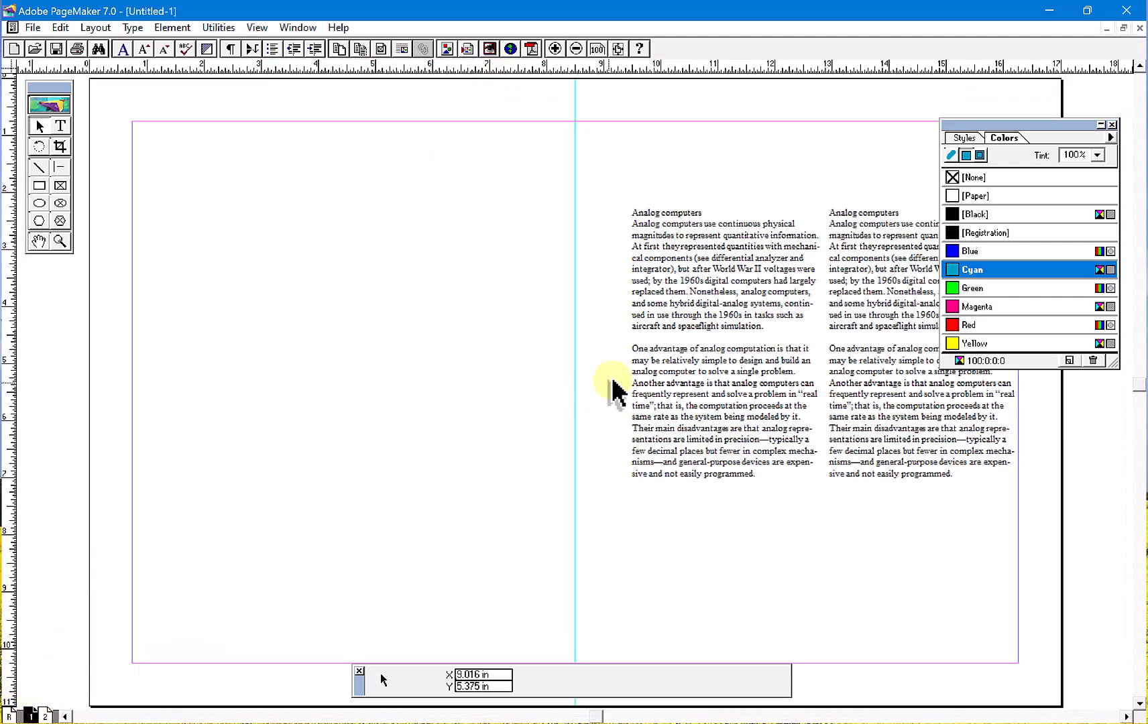
click(640, 365)
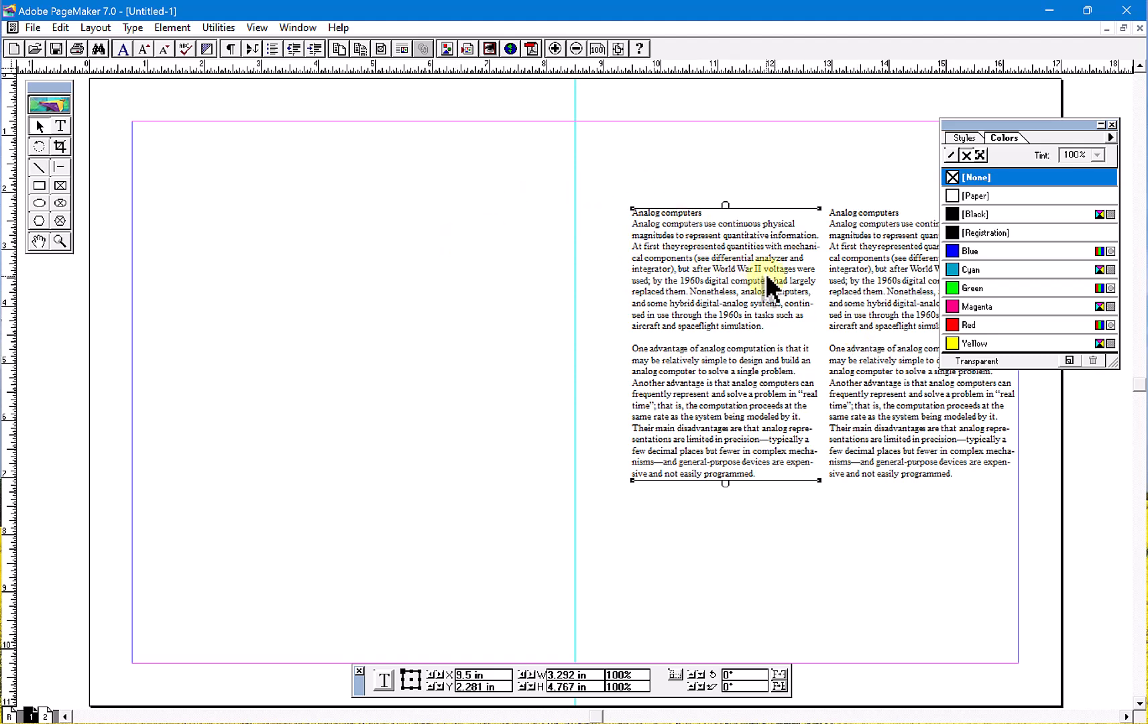
click(45, 715)
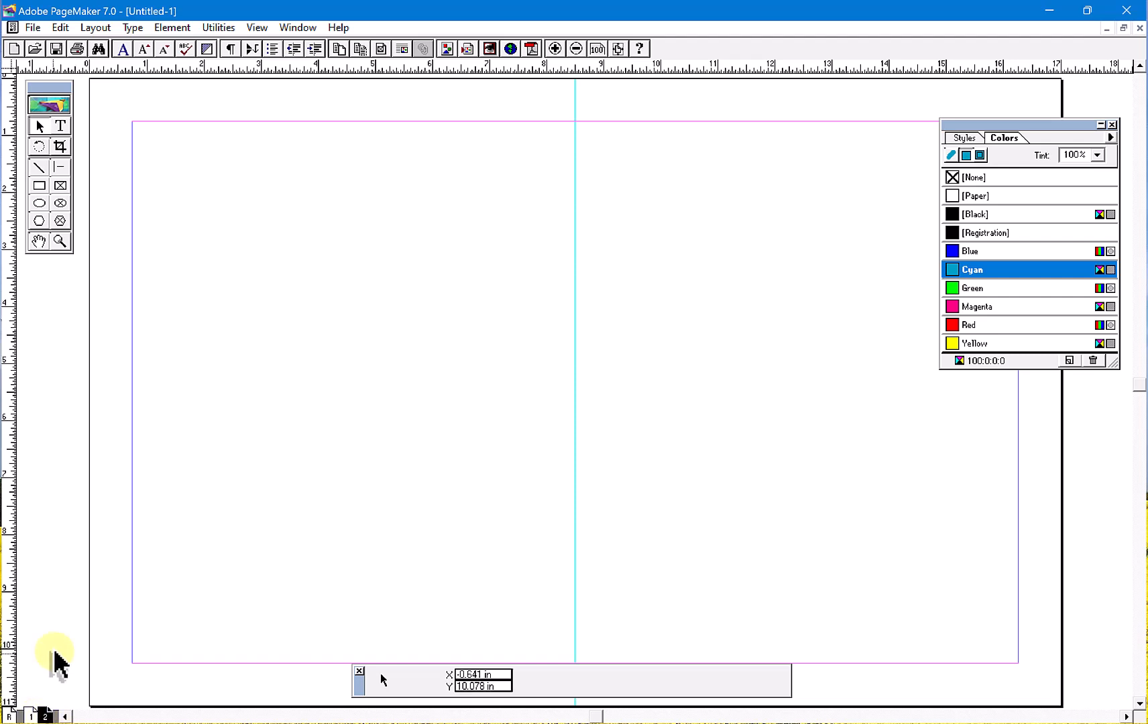
click(33, 717)
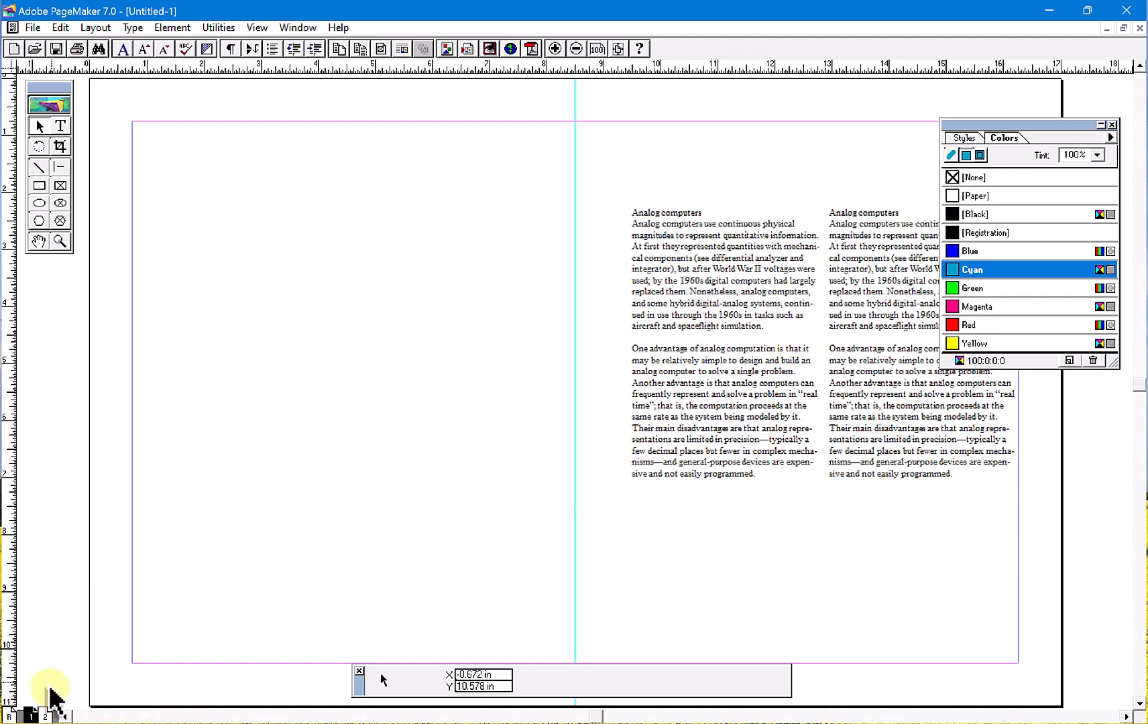
click(45, 716)
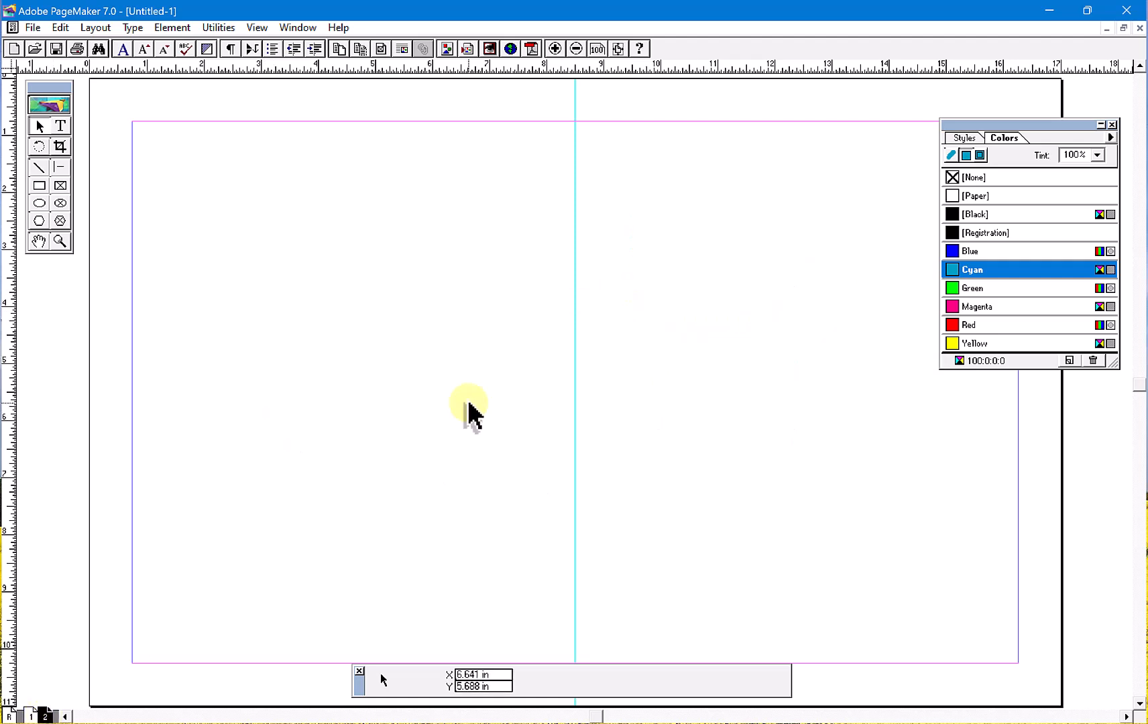
- Close the untitled booklet publication without saving it
key(ctrl+d)
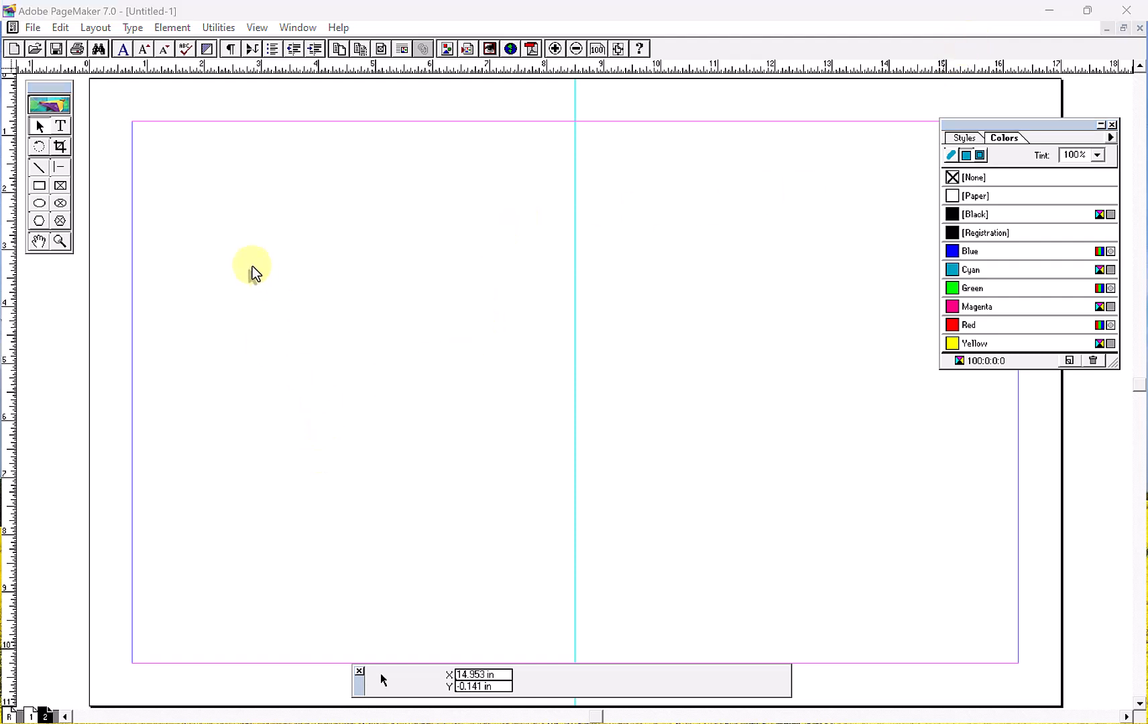
click(225, 82)
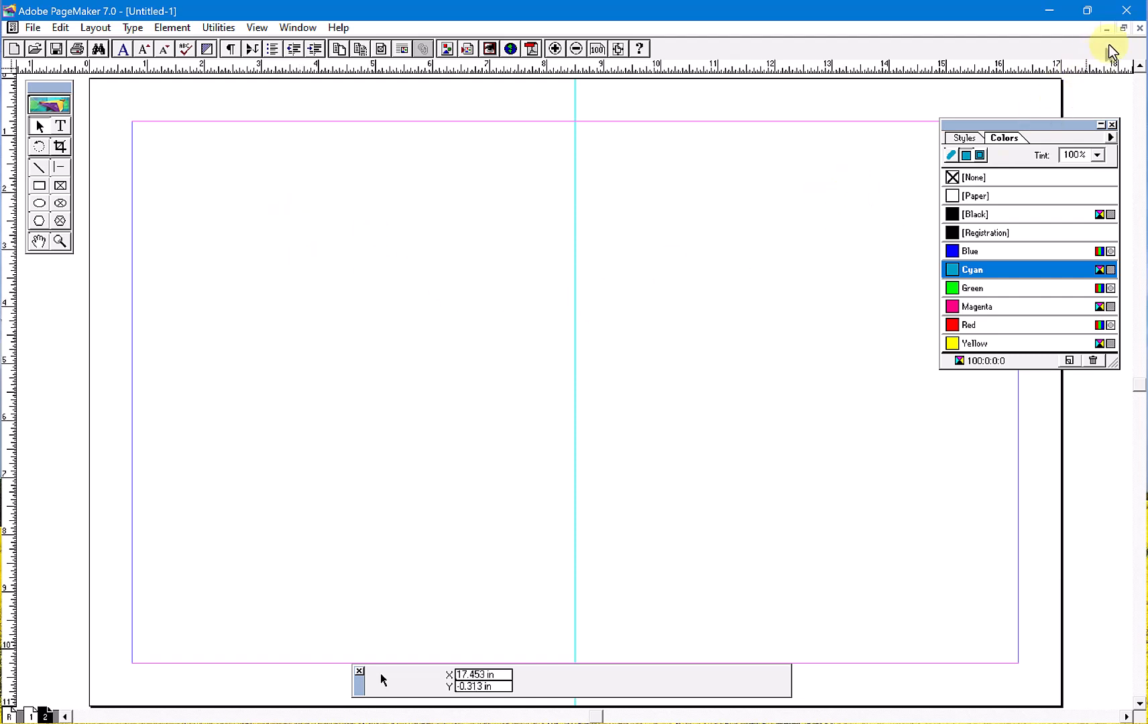
click(1139, 28)
click(566, 426)
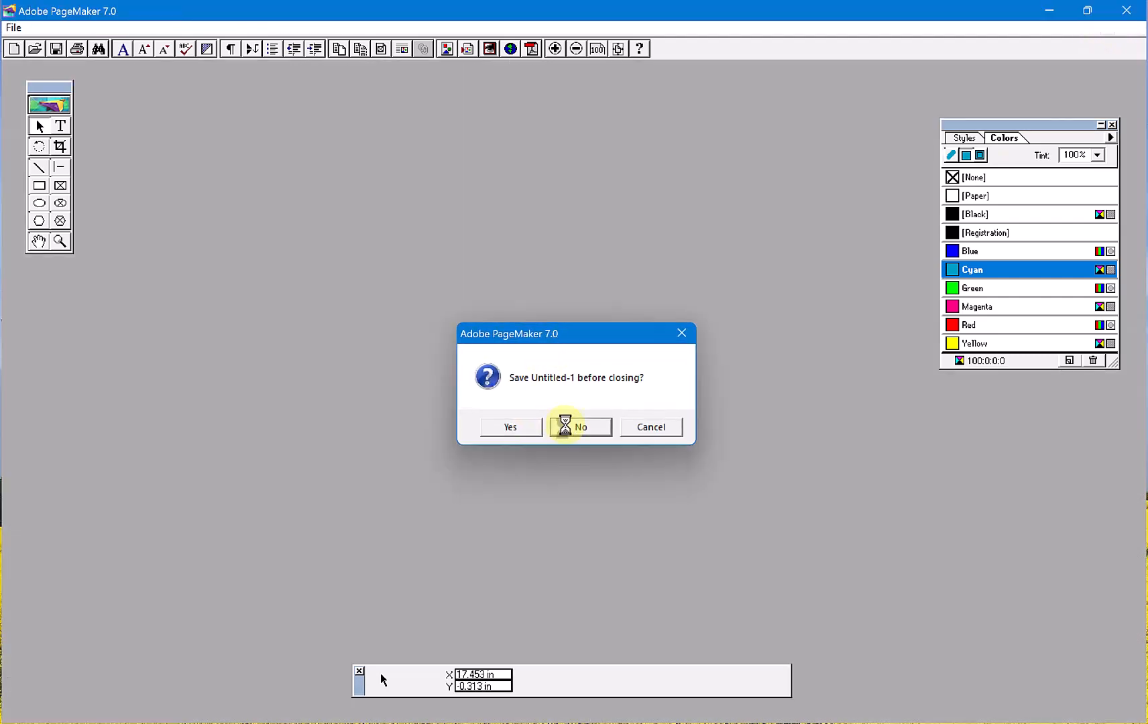
- Reopen file.pmd from the Desktop in a maximized window and look at its pages 3 and 1
click(34, 48)
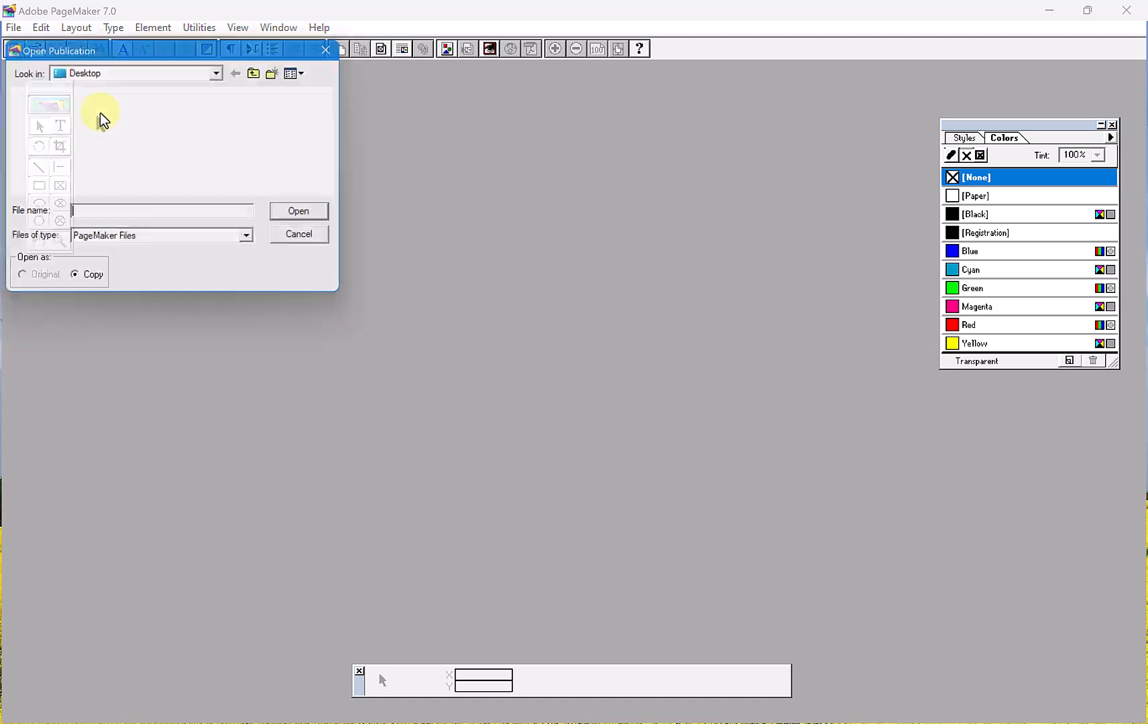
double_click(61, 161)
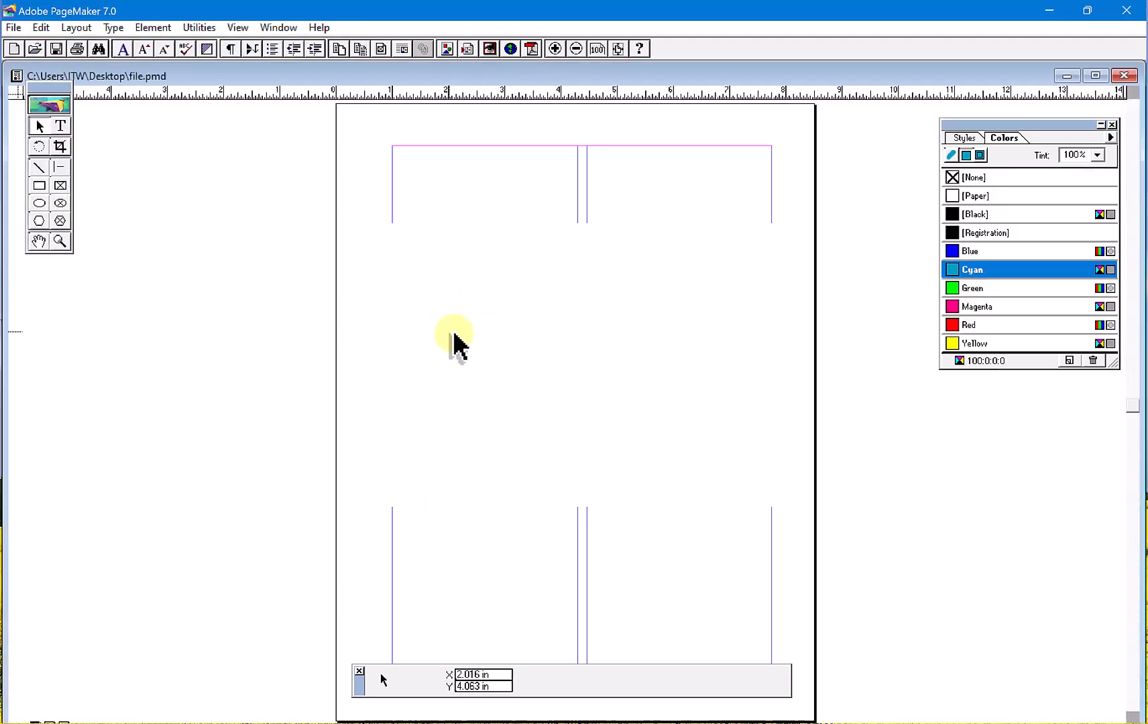
double_click(413, 78)
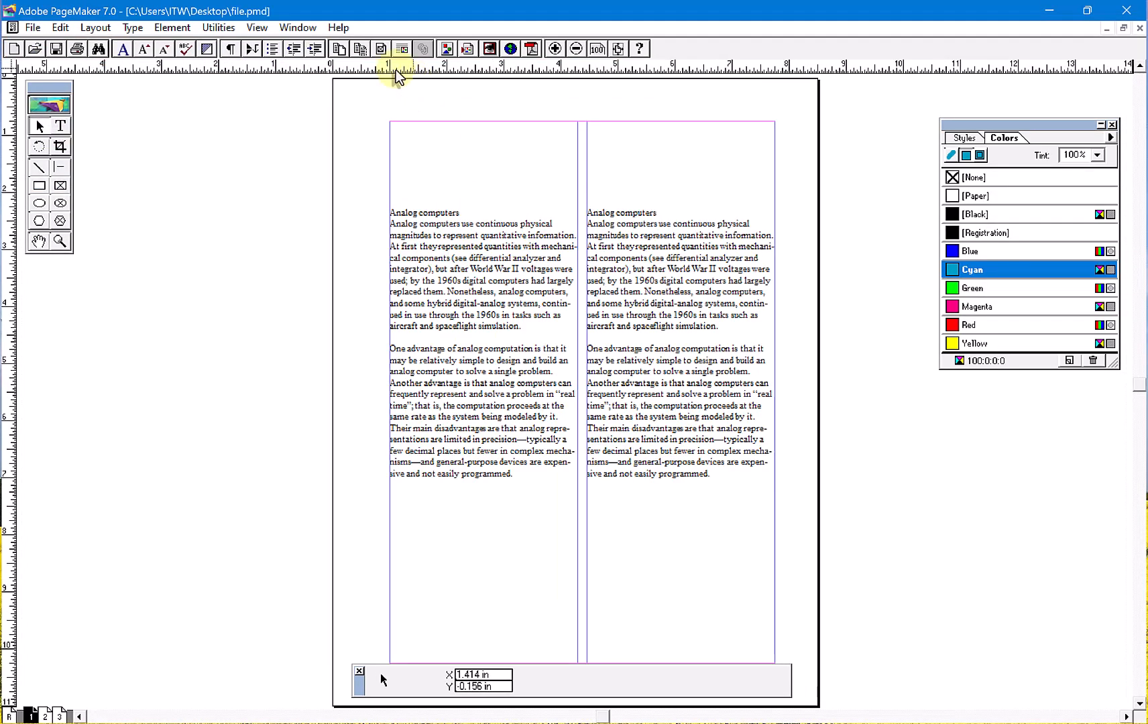
click(59, 717)
click(618, 48)
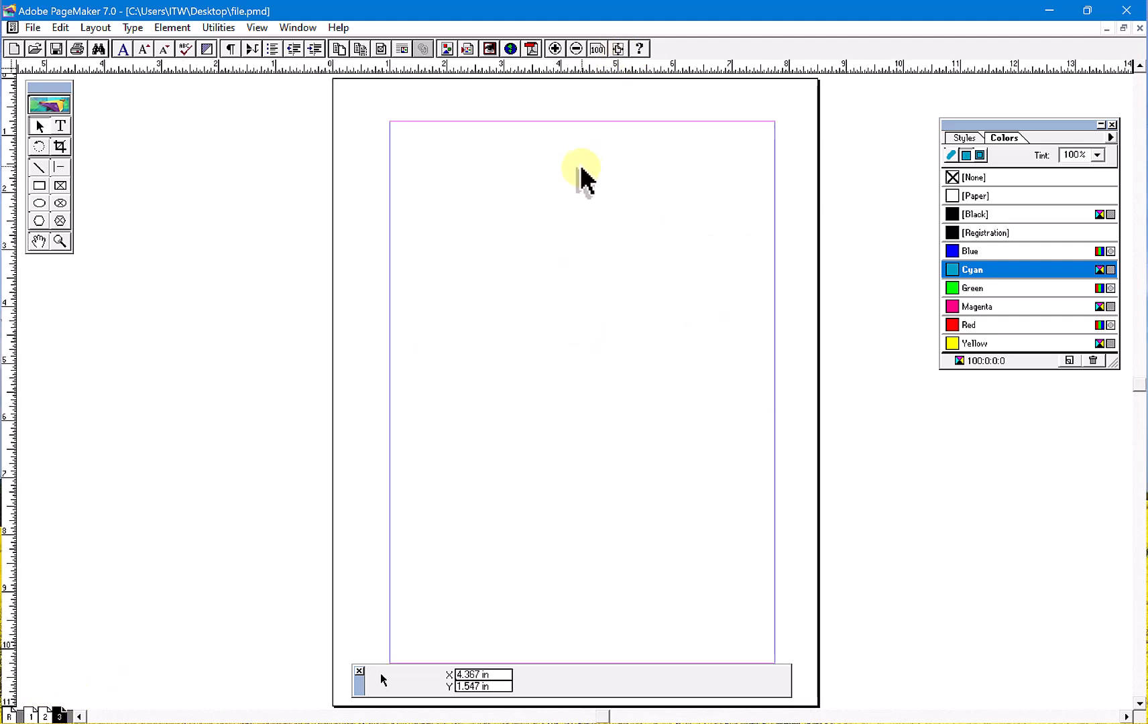
click(31, 716)
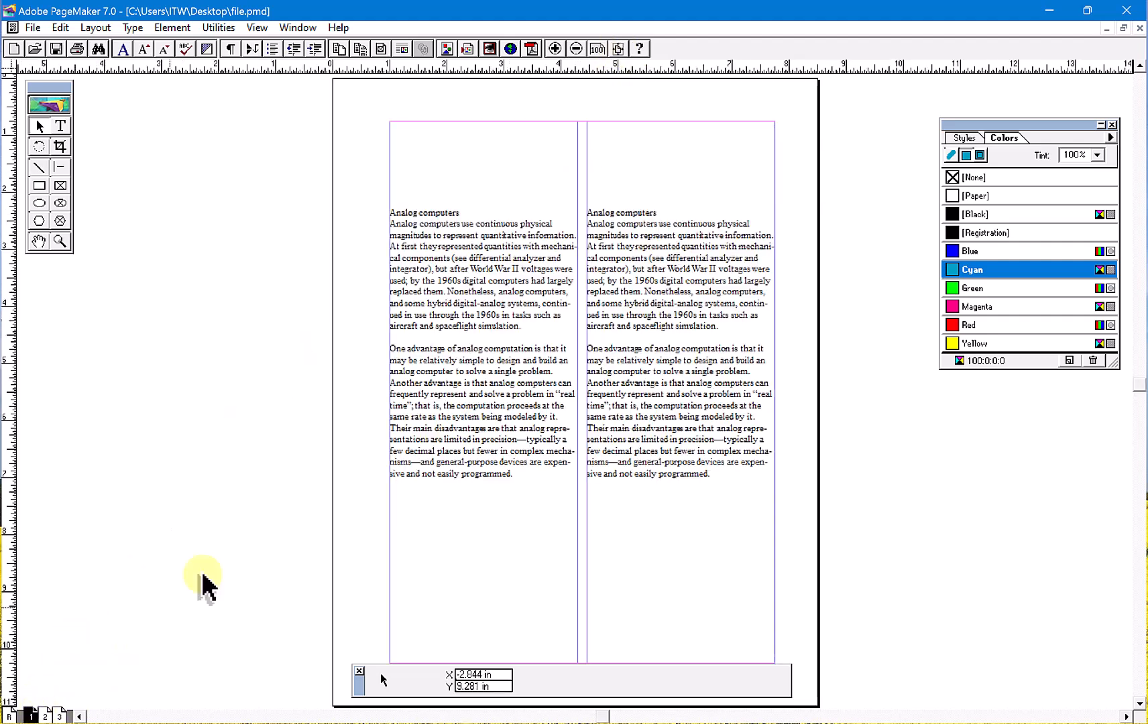
- Copy page 1's first-column text block to page 2, widened to about 6.7 in and moved up near the top margin
click(502, 368)
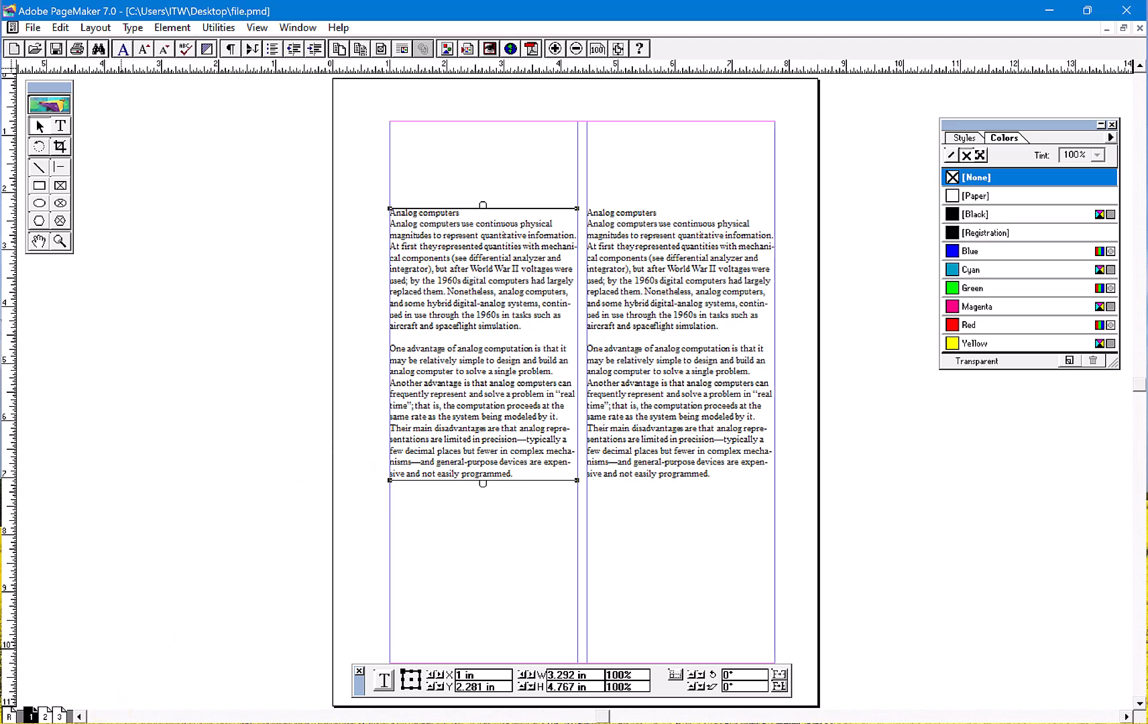
click(45, 717)
key(ctrl+v)
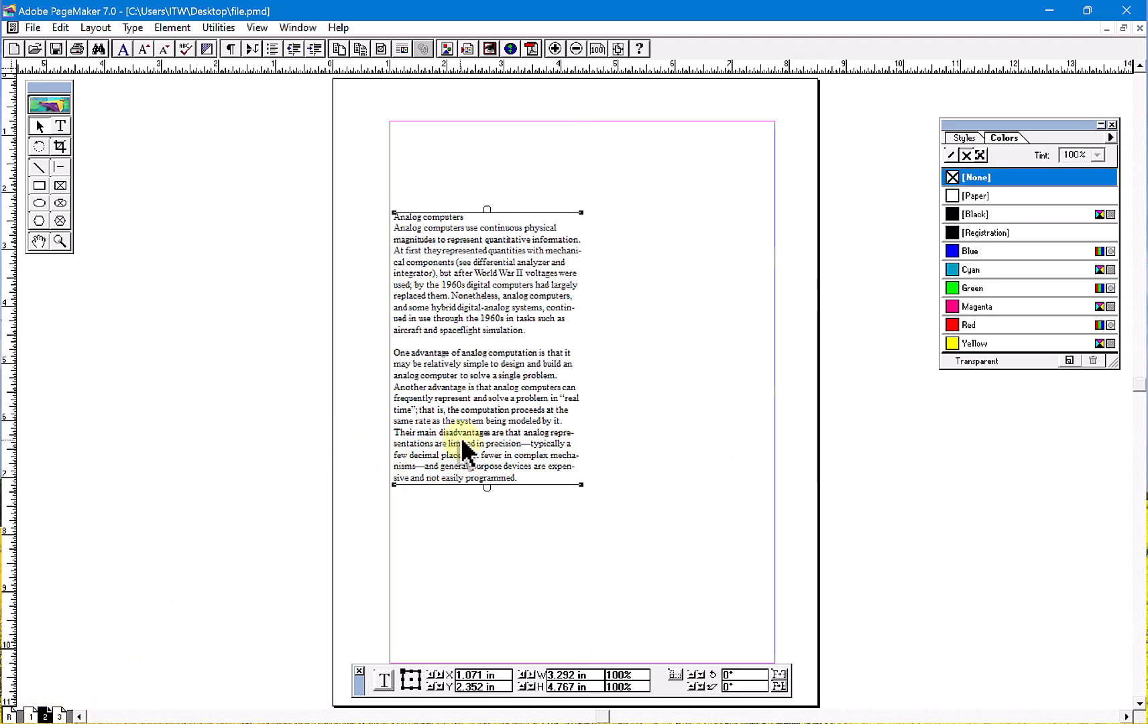
drag(581, 484, 774, 429)
drag(571, 338, 561, 261)
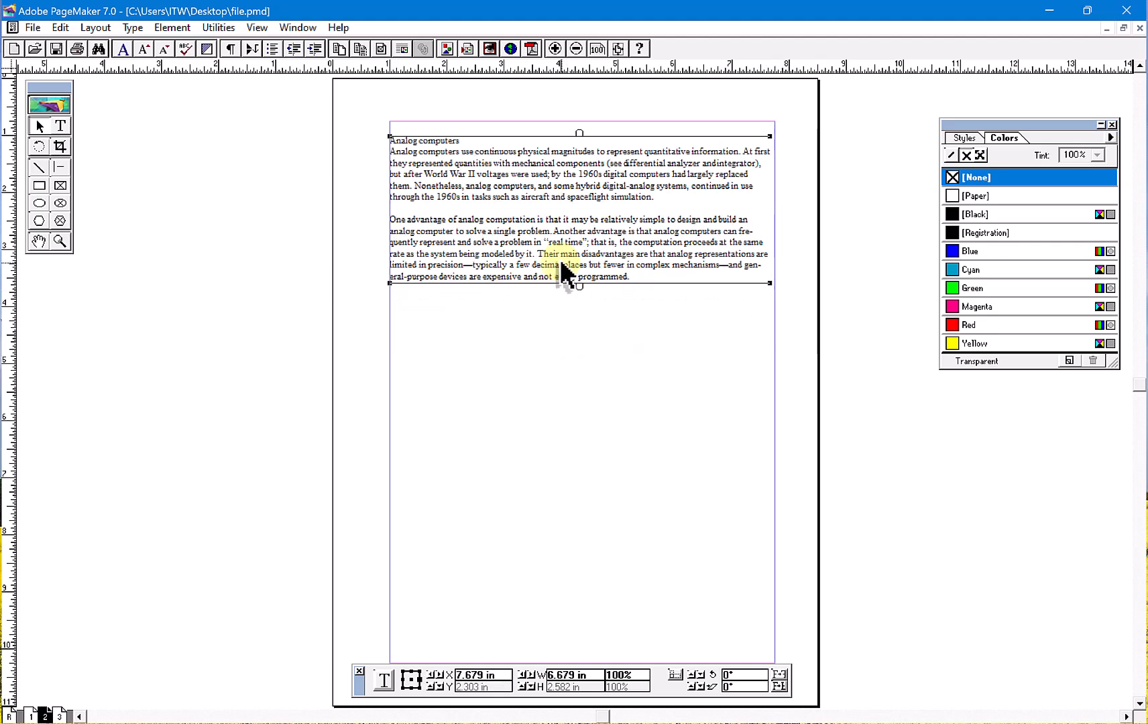
- Paste the widened text block on page 3 and place it against the top margin
click(440, 478)
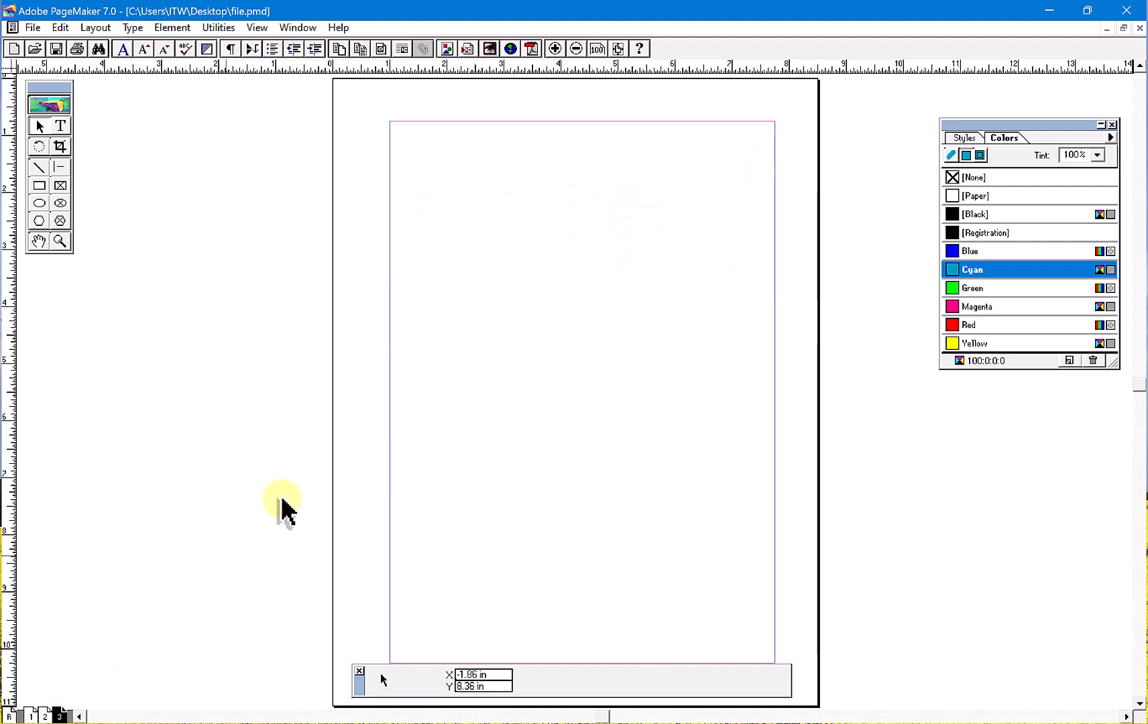
key(ctrl+v)
drag(504, 397, 521, 169)
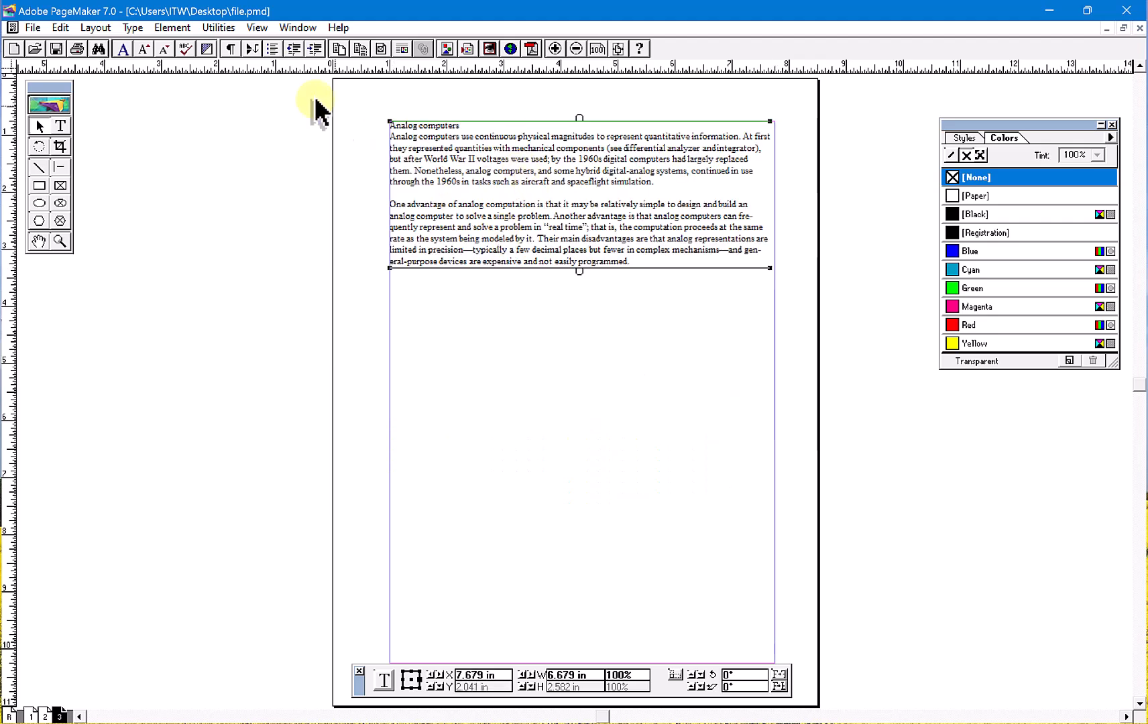
- Open the Build Booklet plug-in and insert three blank pages before page 1 in its page list
click(99, 30)
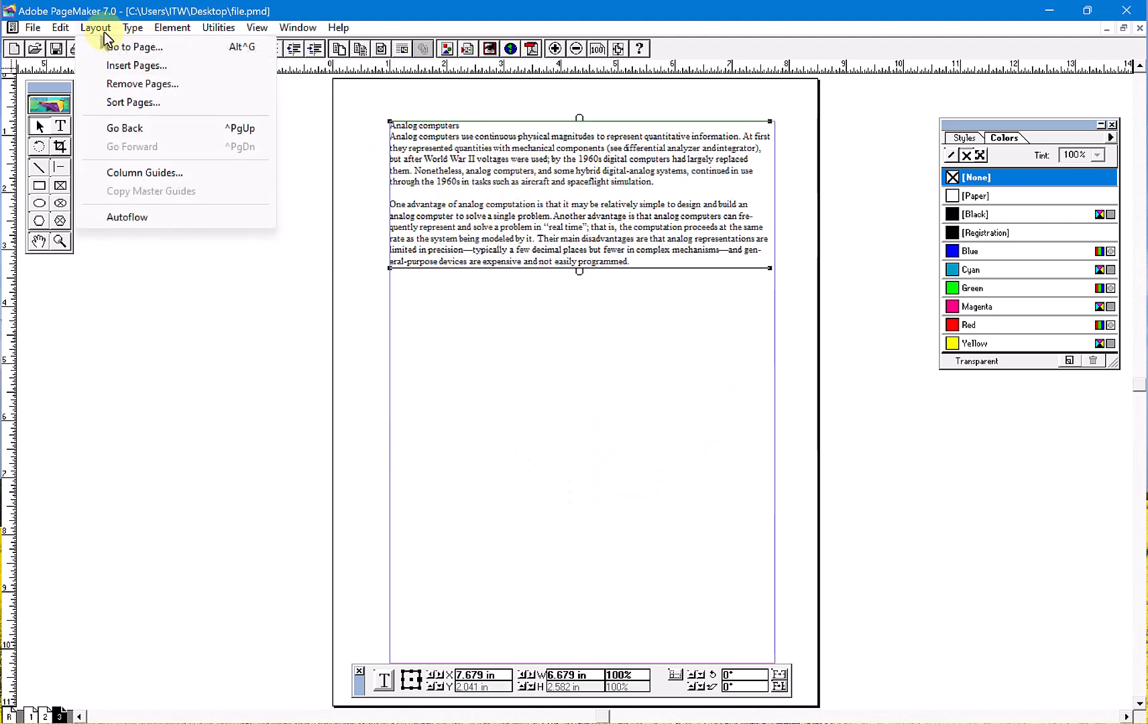
click(220, 30)
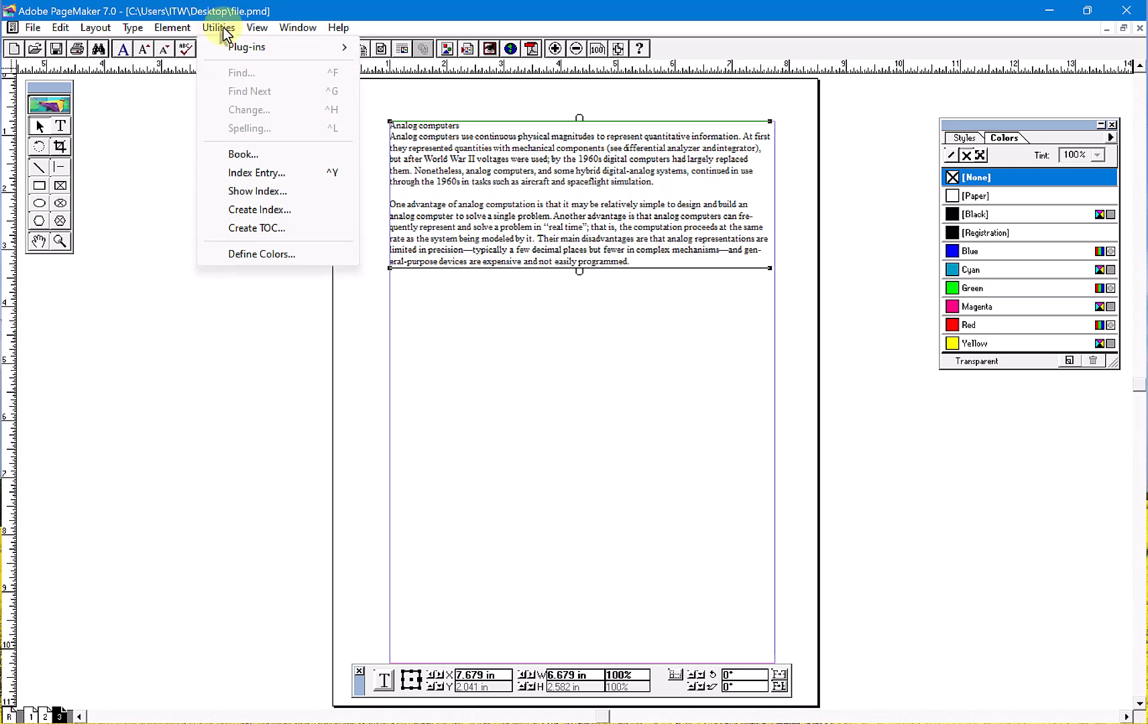
mouse_move(330, 49)
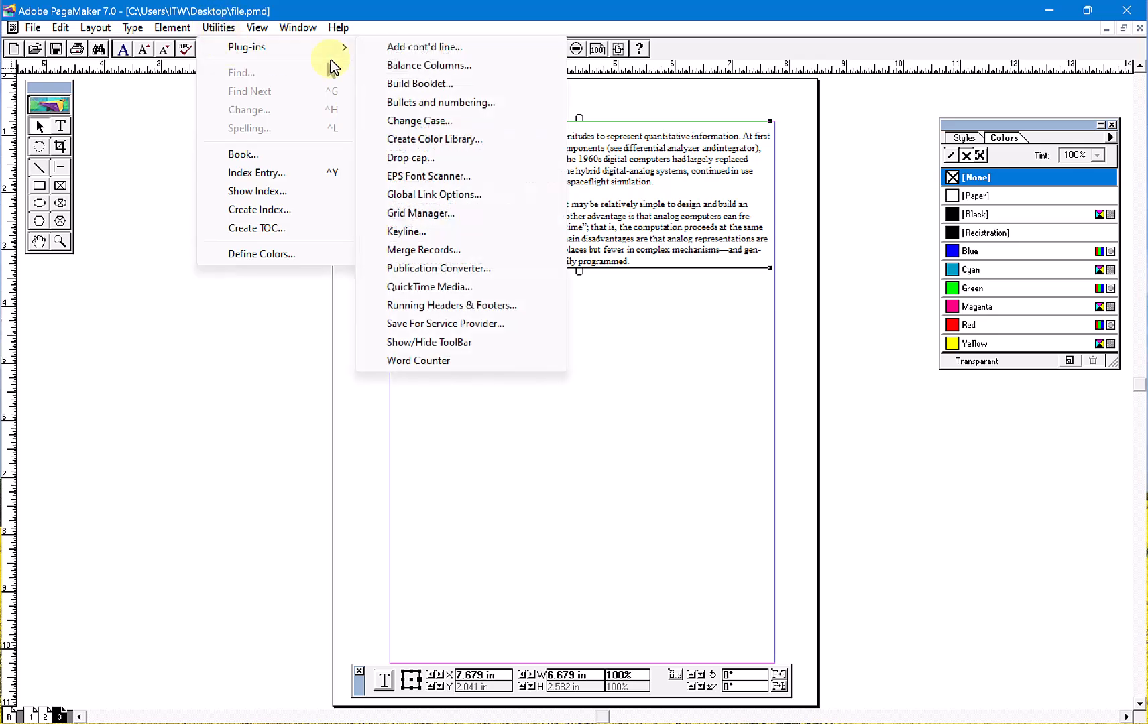
click(442, 91)
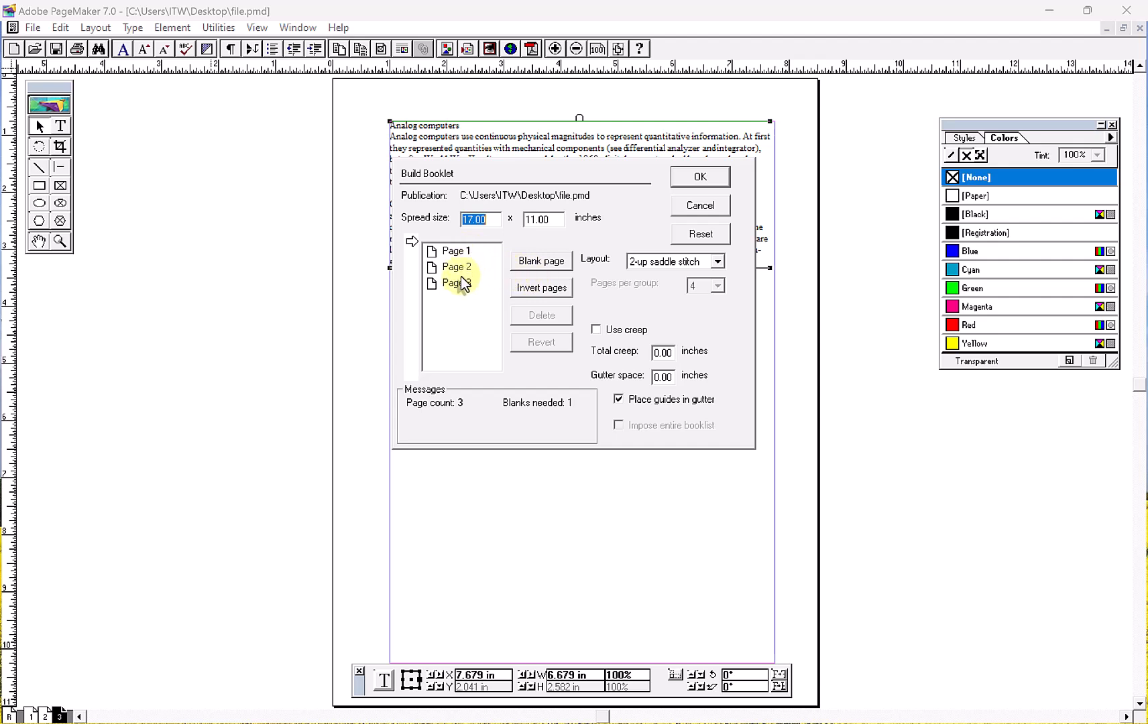
click(467, 254)
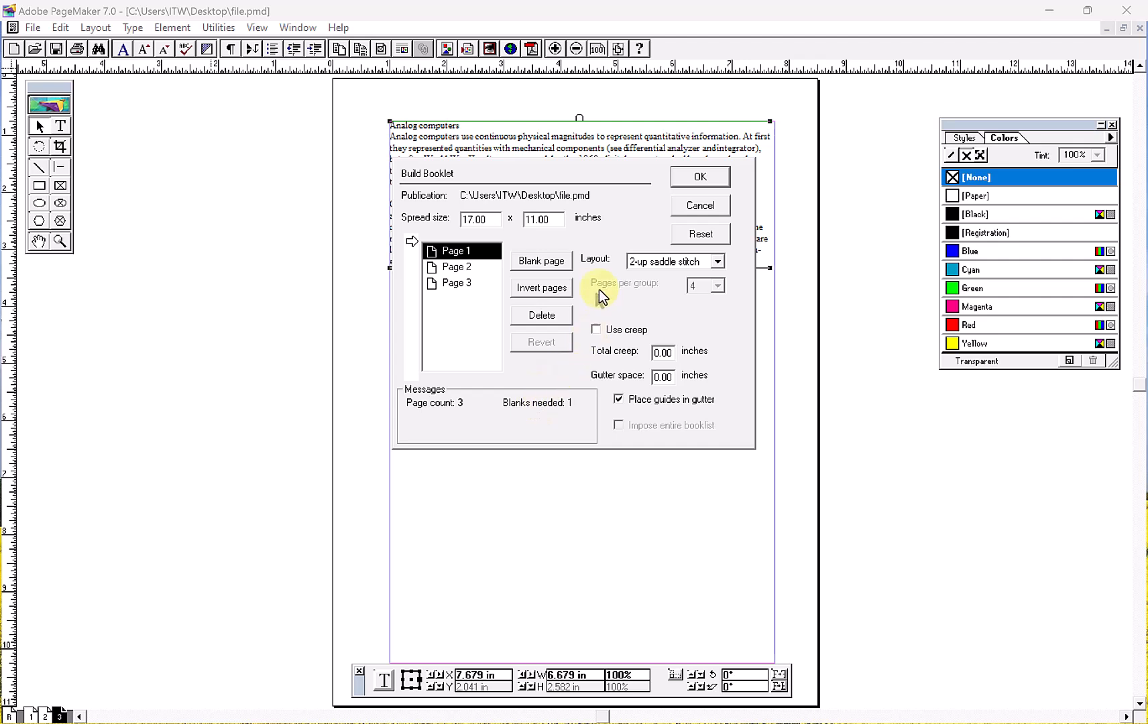
click(545, 263)
click(544, 262)
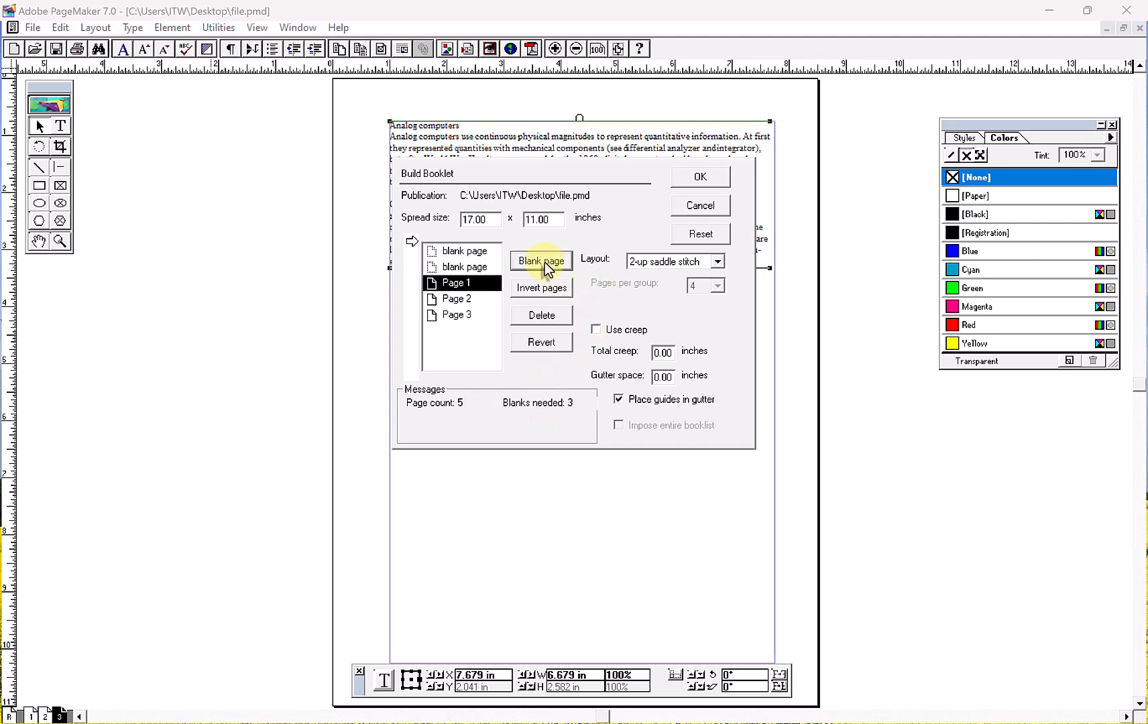
click(545, 262)
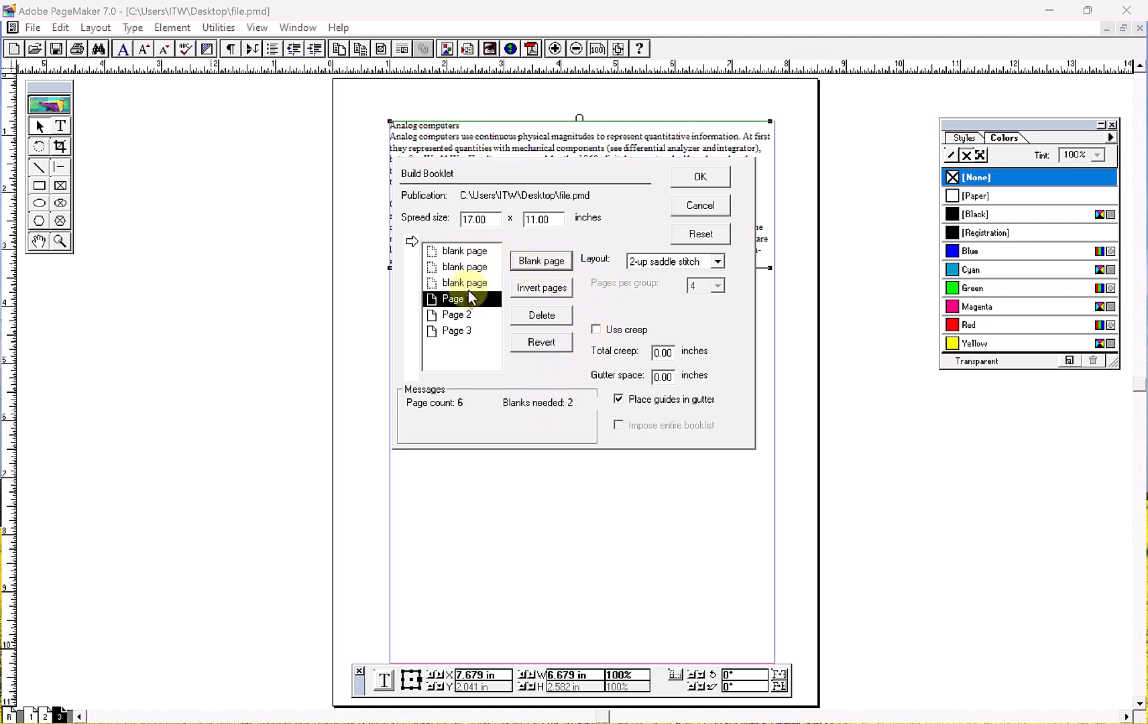
click(473, 250)
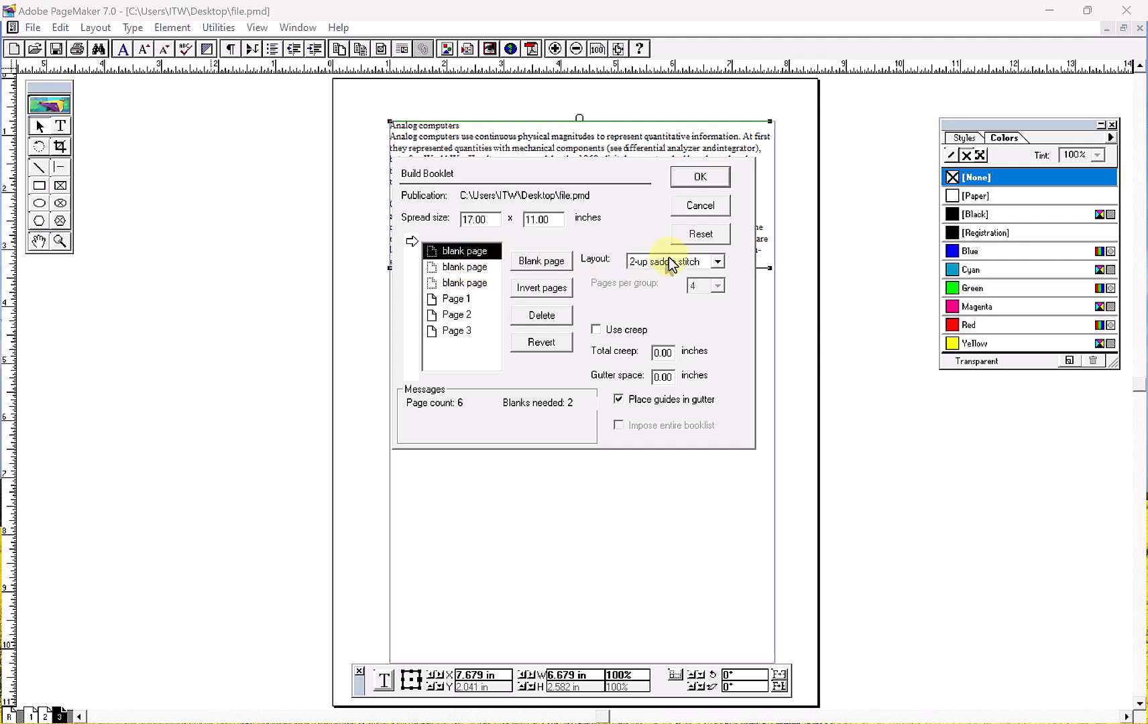
- Try the None layout for the booklet and switch back to 2-up saddle stitch to compare their spread sizes
click(715, 262)
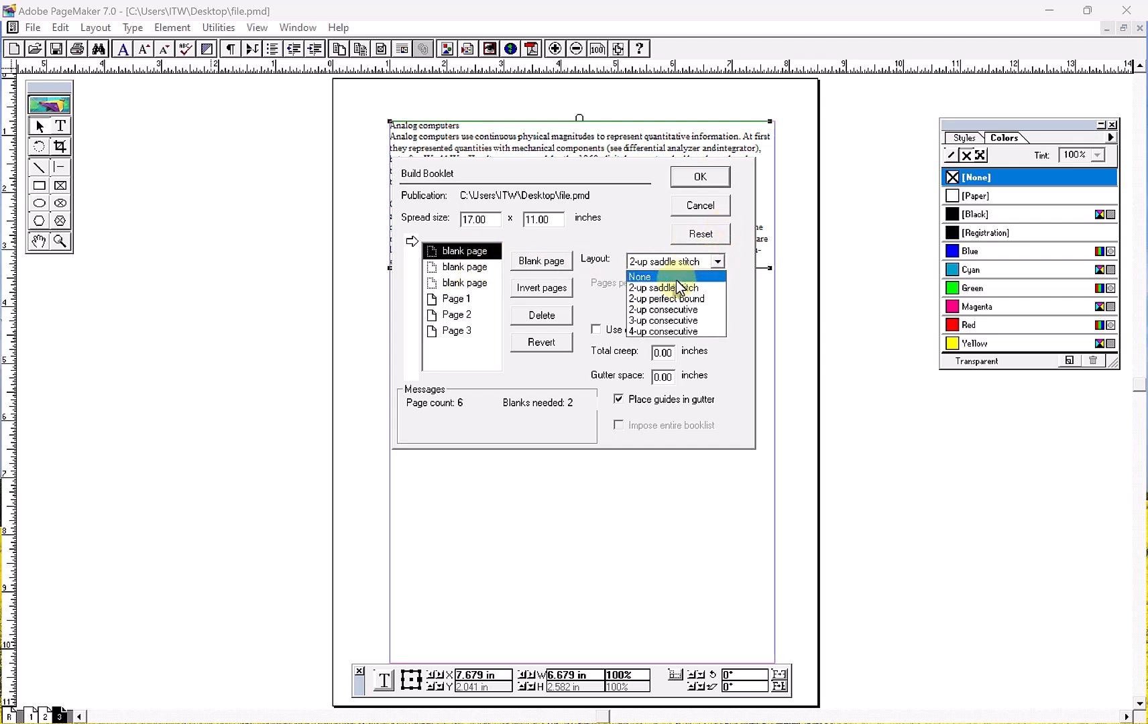
click(678, 270)
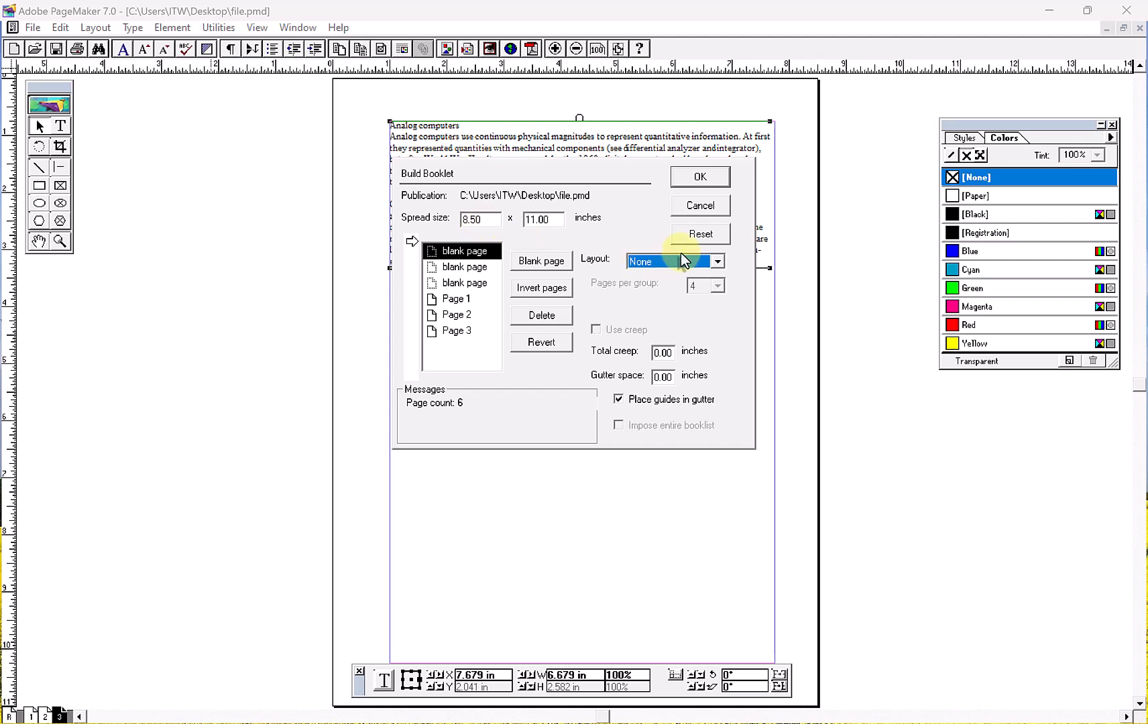
click(713, 263)
click(683, 288)
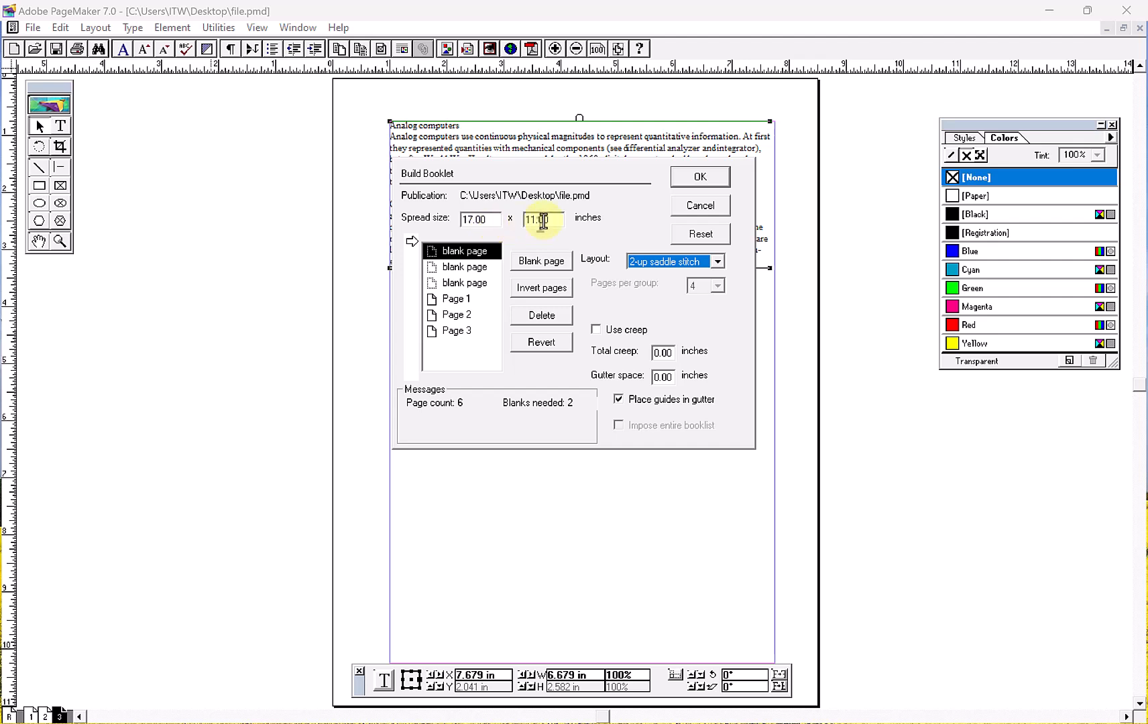
- Build the booklet with the None layout, saving file.pmd before it closes
click(674, 260)
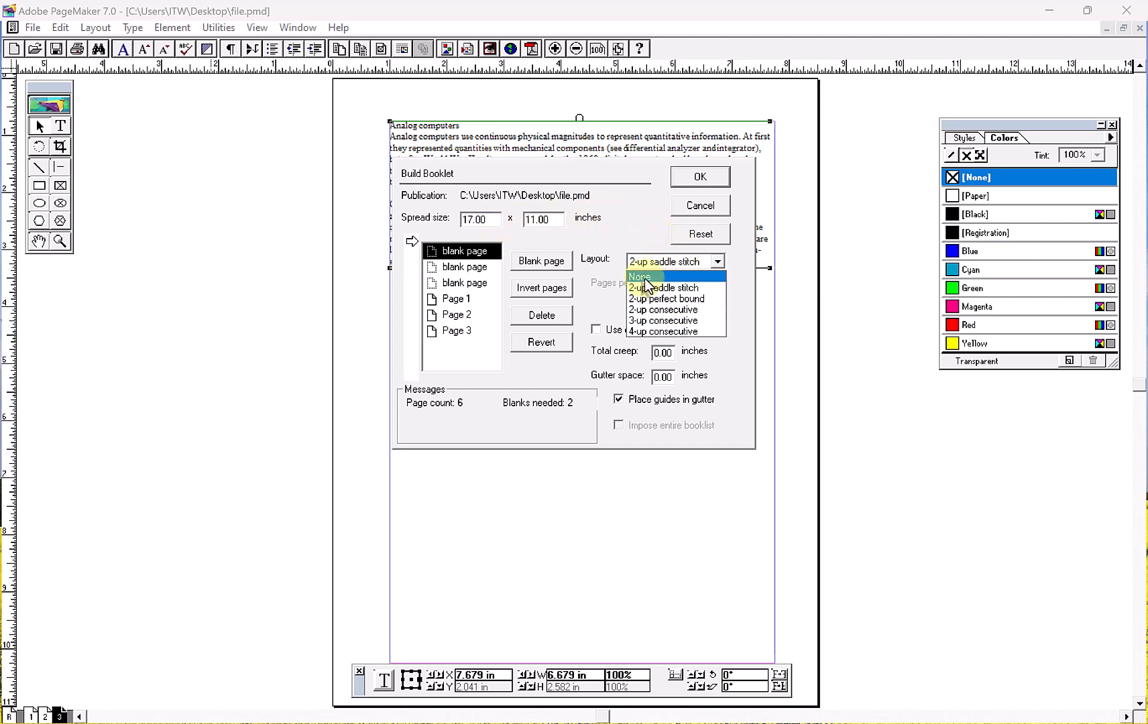
click(647, 277)
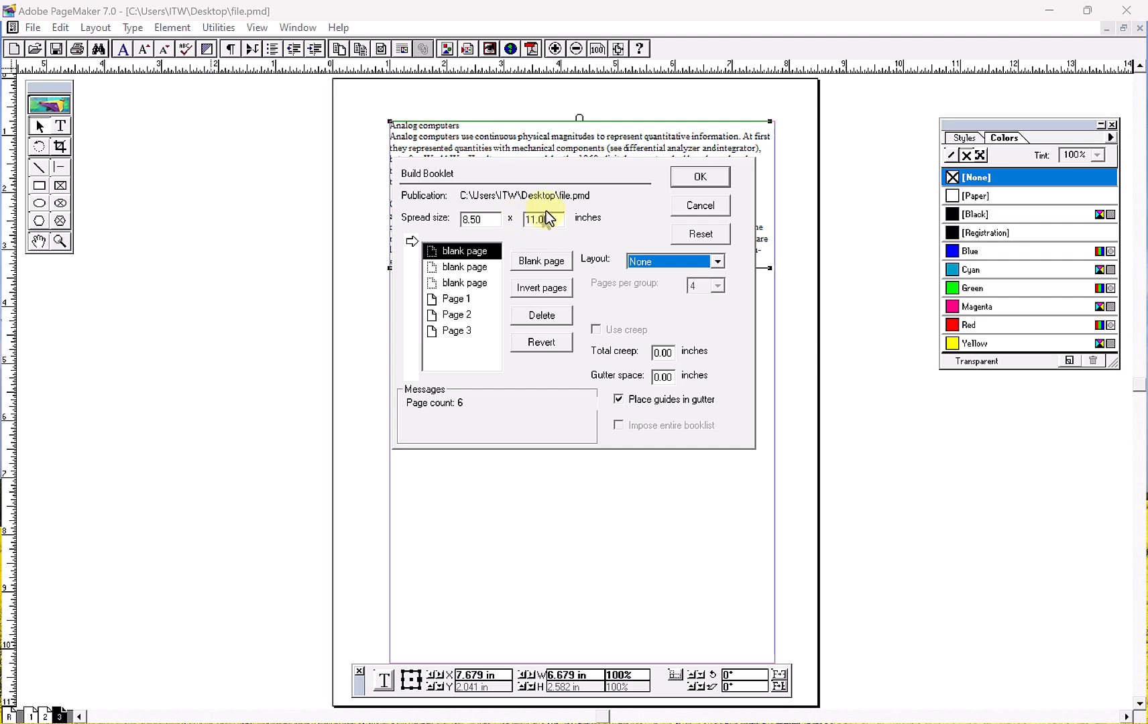
click(698, 177)
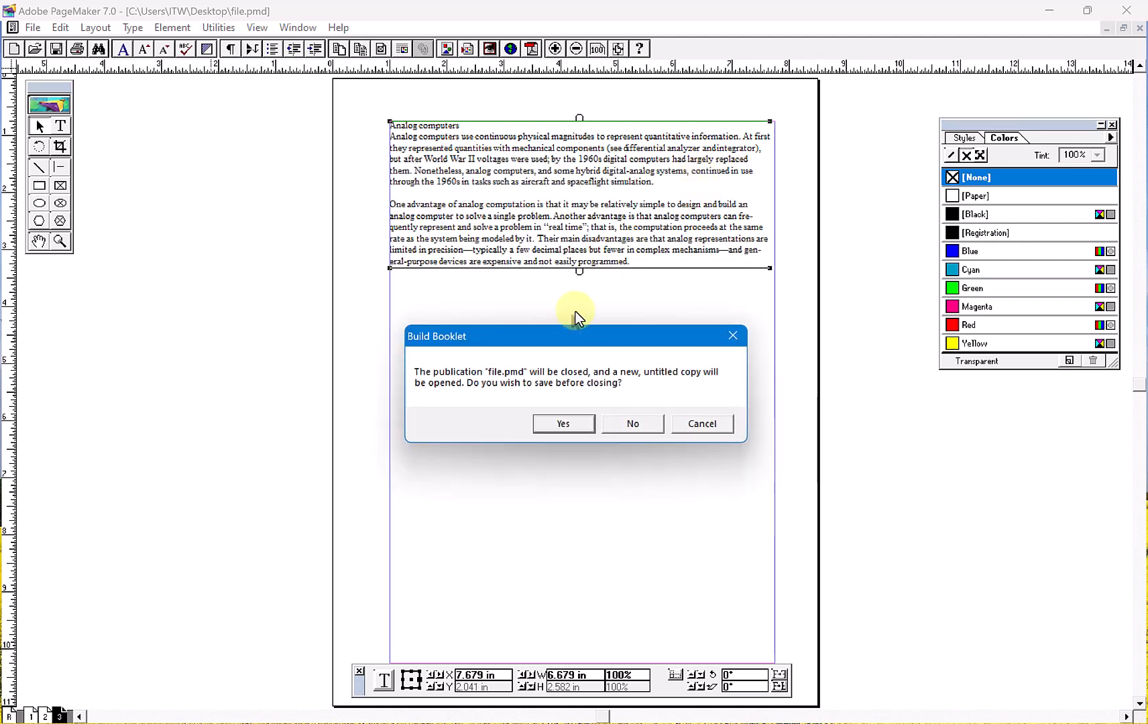
click(554, 426)
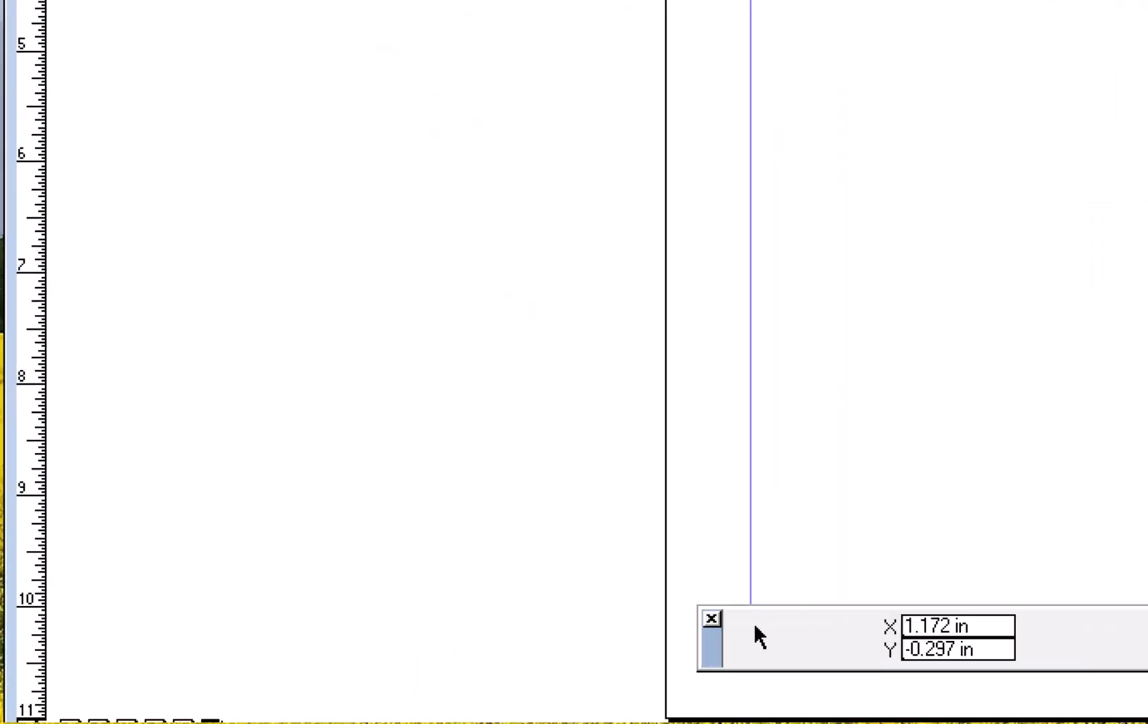
- Go through pages 1 to 6 of the new untitled publication to examine the inserted blank pages and the text
click(85, 701)
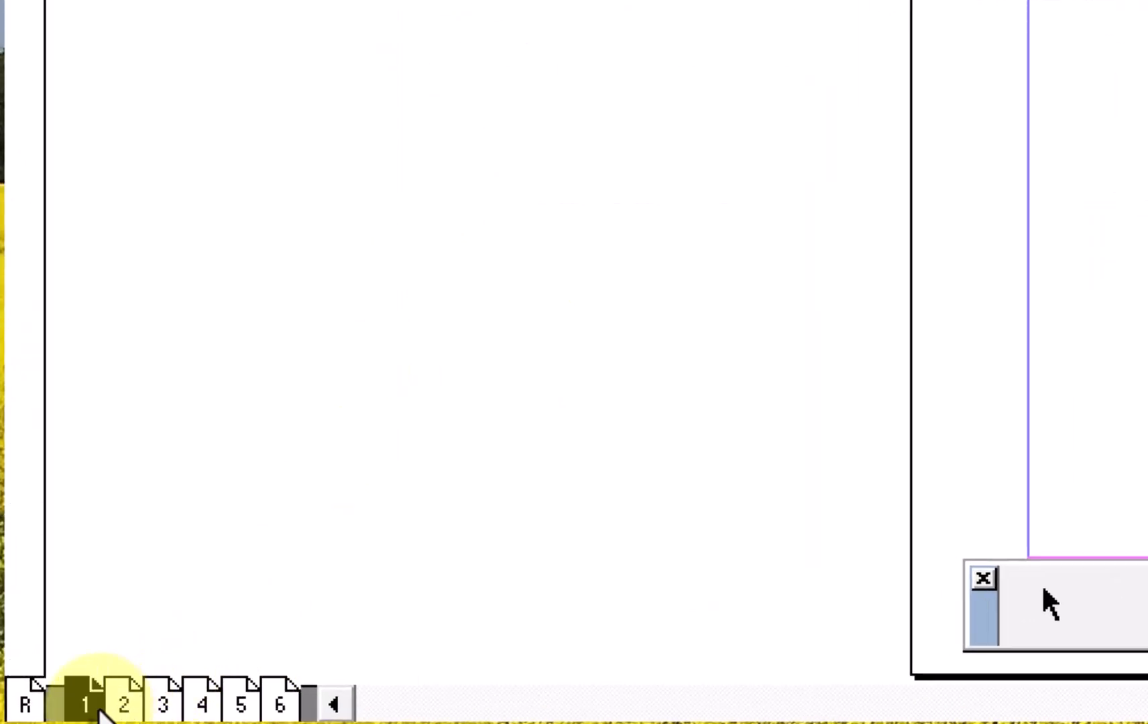
click(126, 700)
click(165, 697)
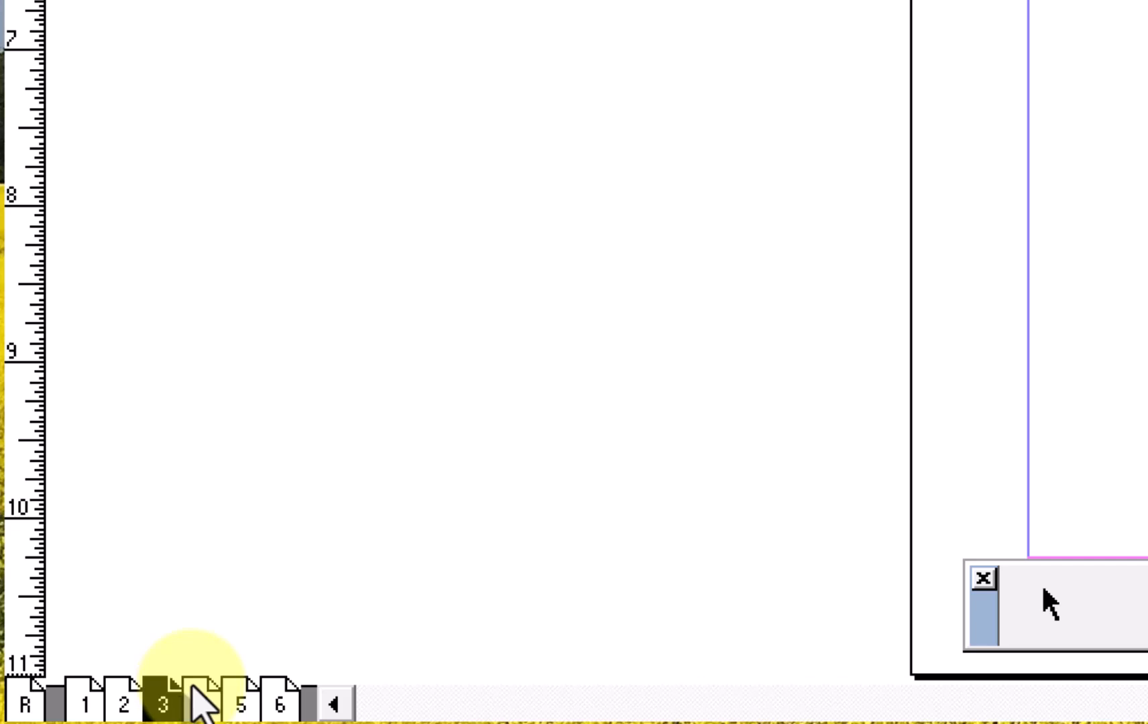
click(201, 697)
click(241, 697)
click(275, 702)
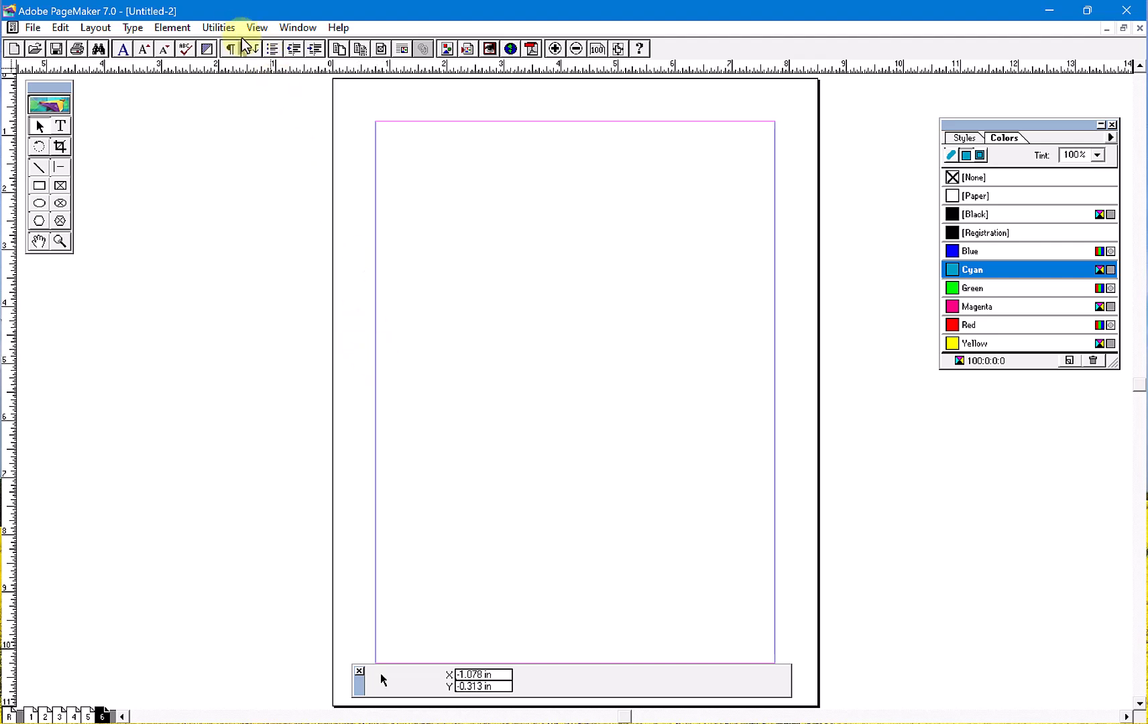
click(221, 28)
mouse_move(246, 56)
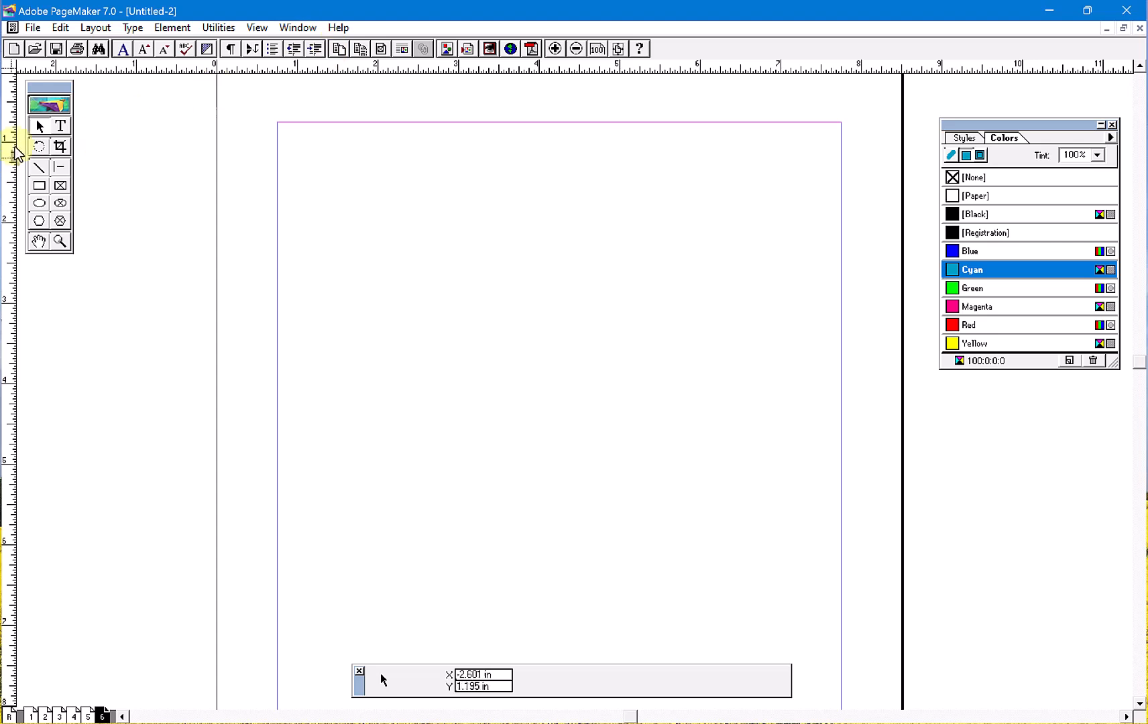
- Draw a text block about 4.9 in wide near the top of page 6 and enter four first names on separate lines
click(60, 125)
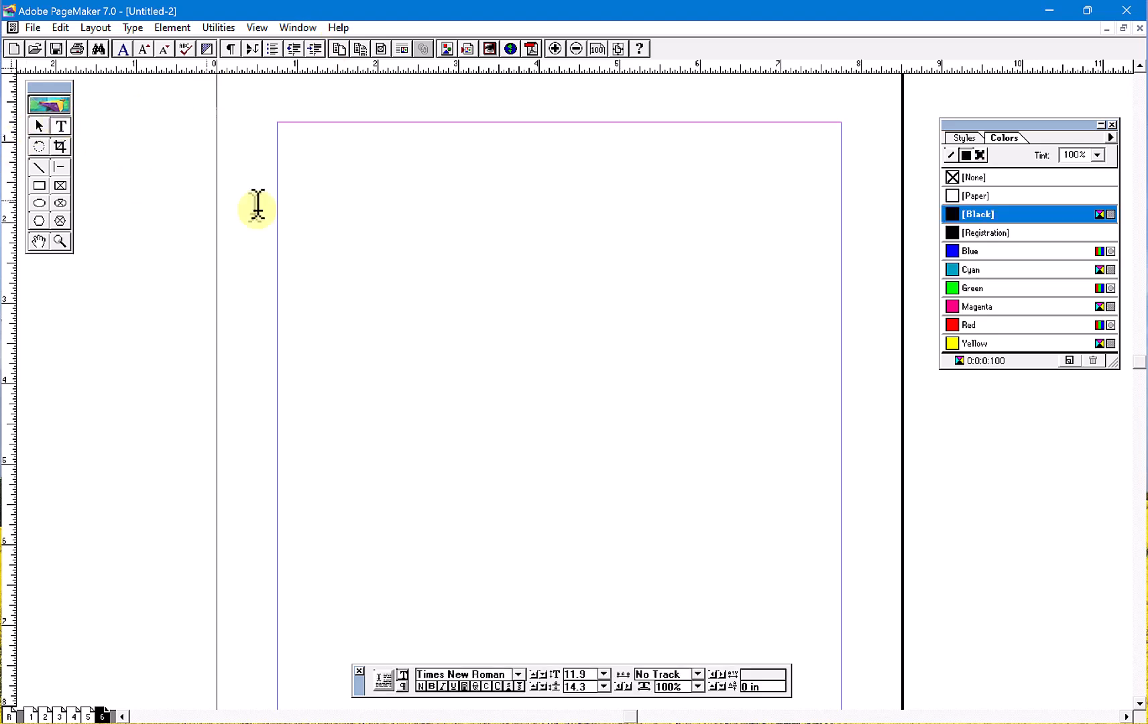
drag(315, 174, 710, 285)
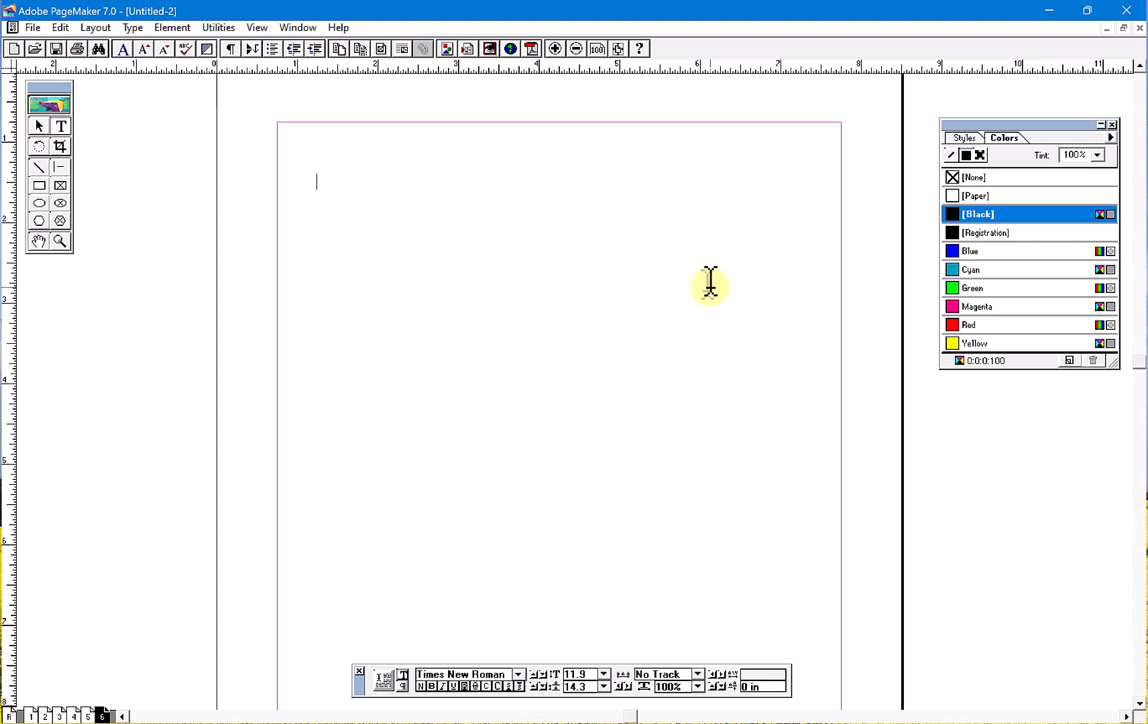
text(MOu)
key(BackSpace)
key(BackSpace)
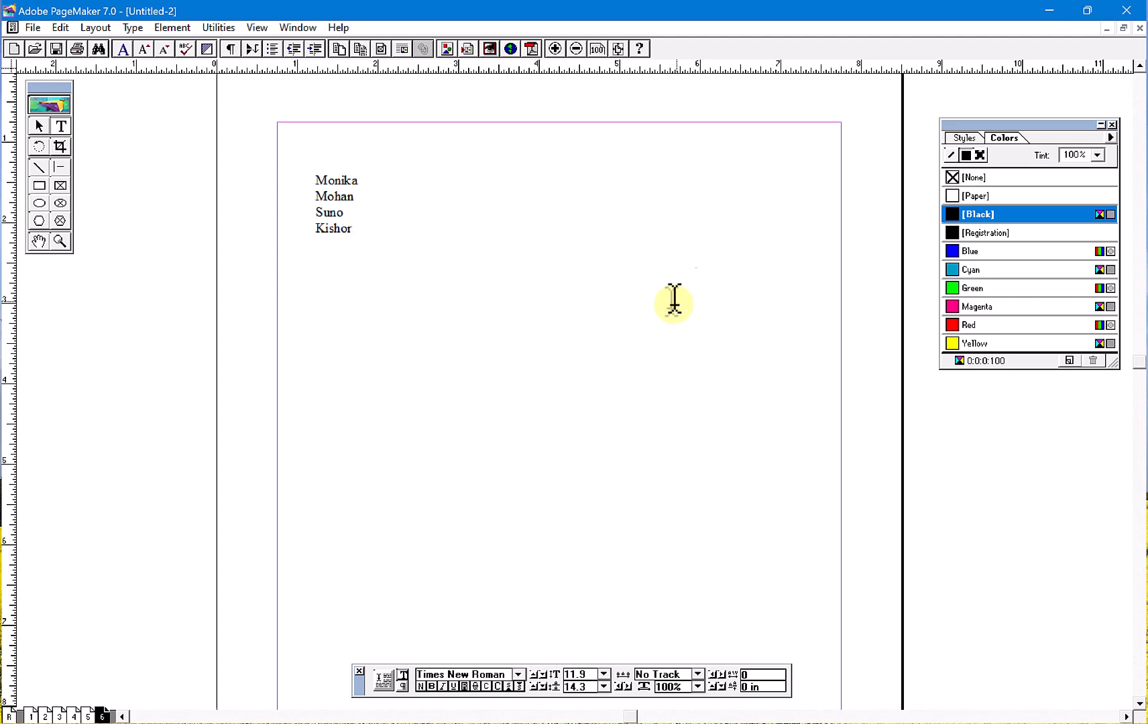
- Add bullets to the four names on page 6, replacing the diamond bullet style with the spade character from the Symbol font
drag(385, 228, 387, 120)
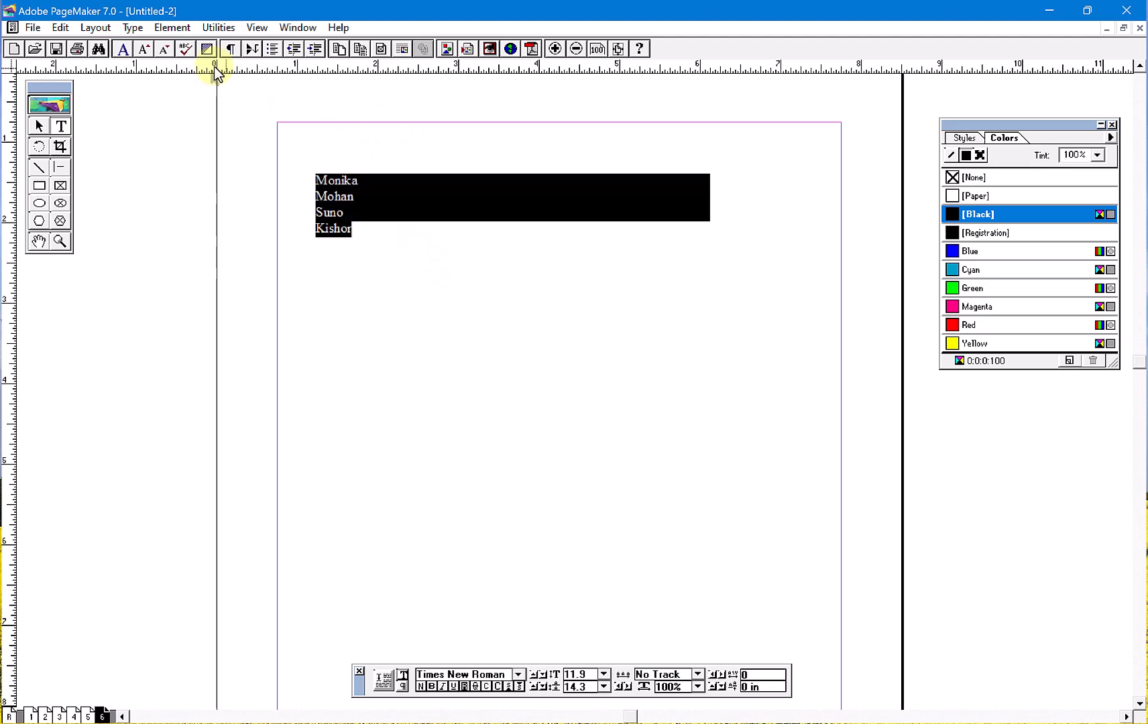
click(210, 29)
mouse_move(216, 45)
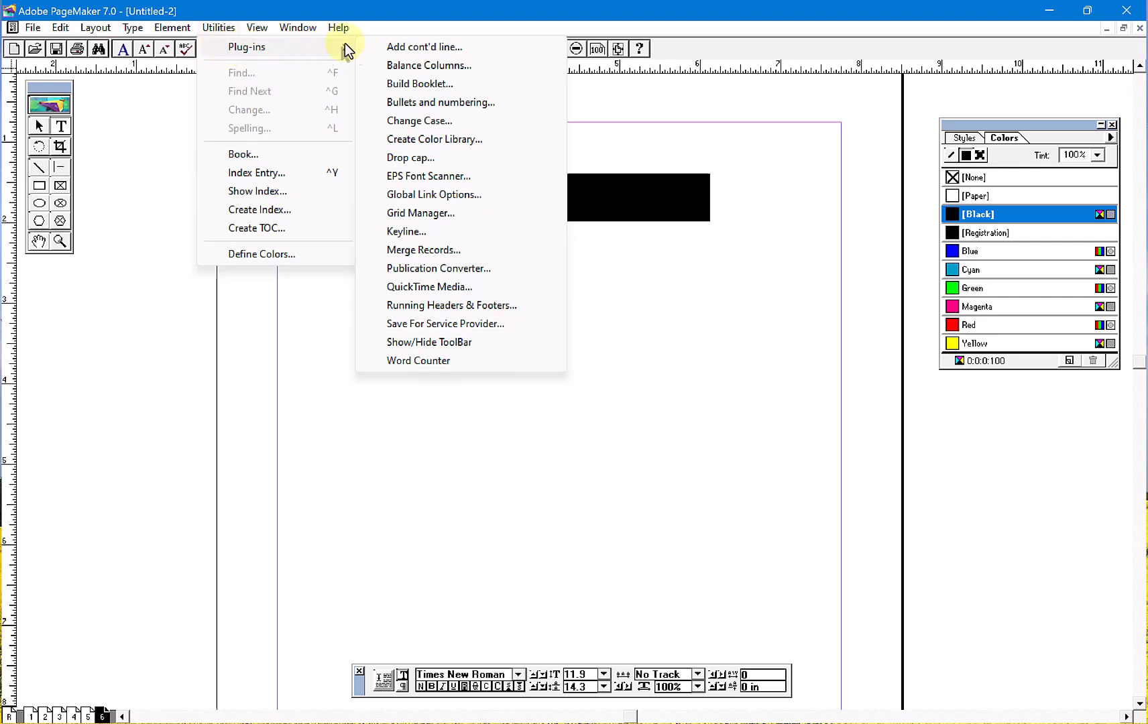
click(442, 104)
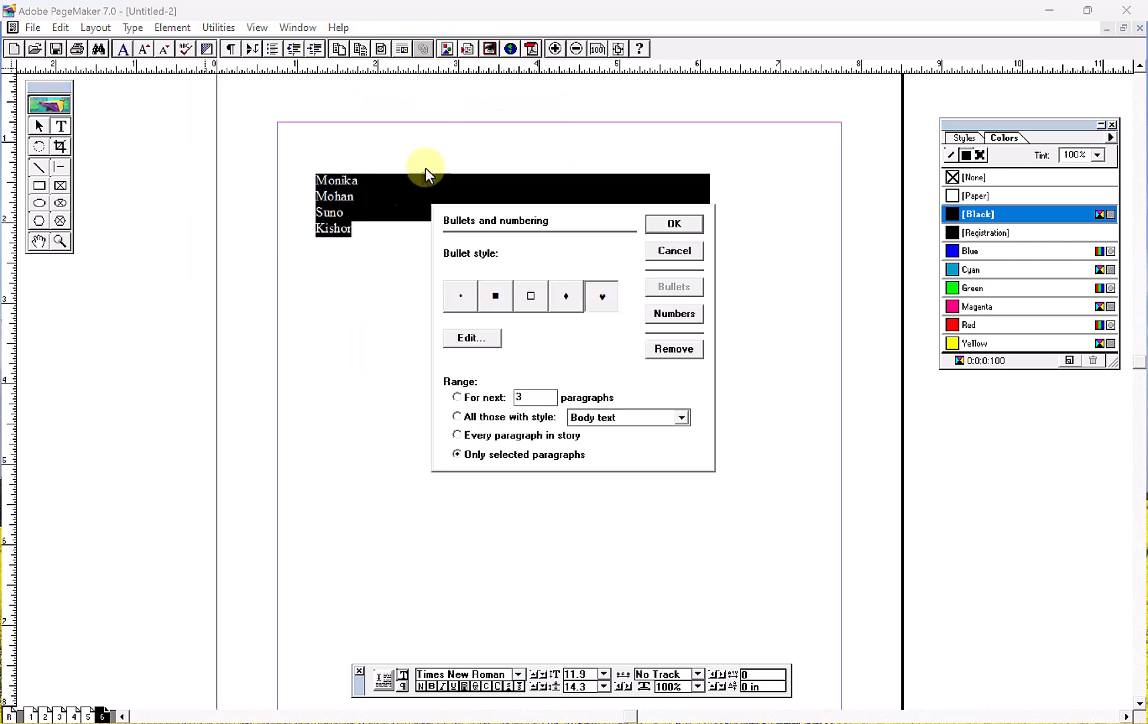
click(537, 298)
click(473, 307)
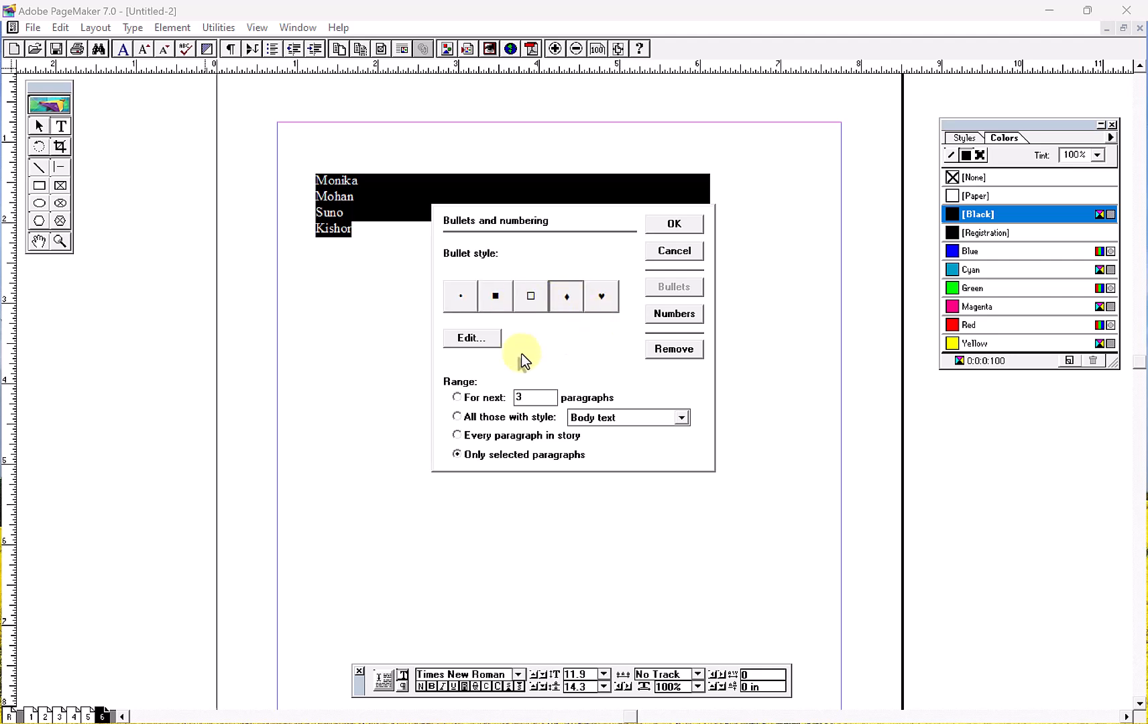
click(485, 343)
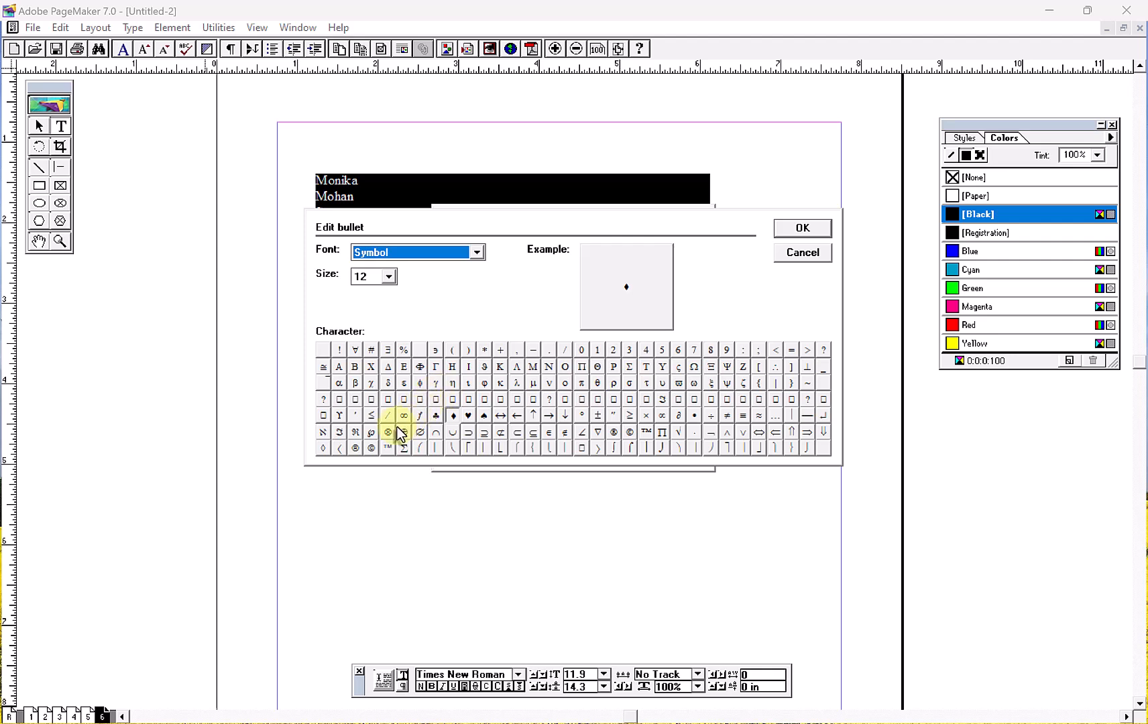
click(483, 416)
click(782, 233)
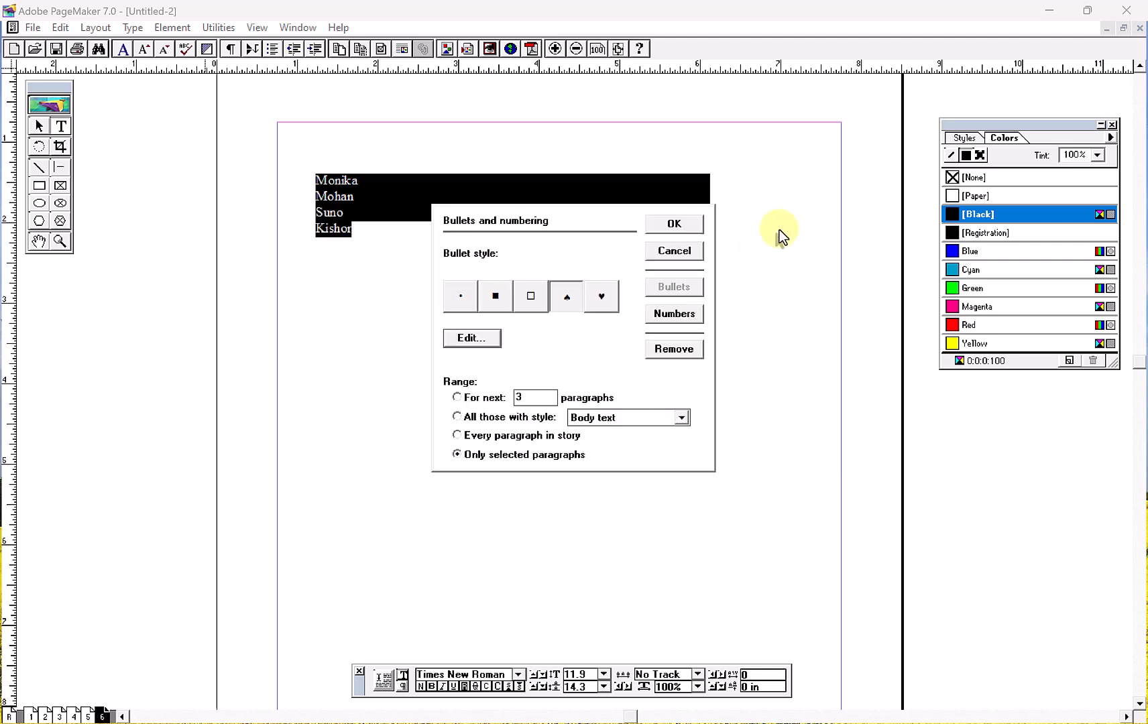
click(673, 228)
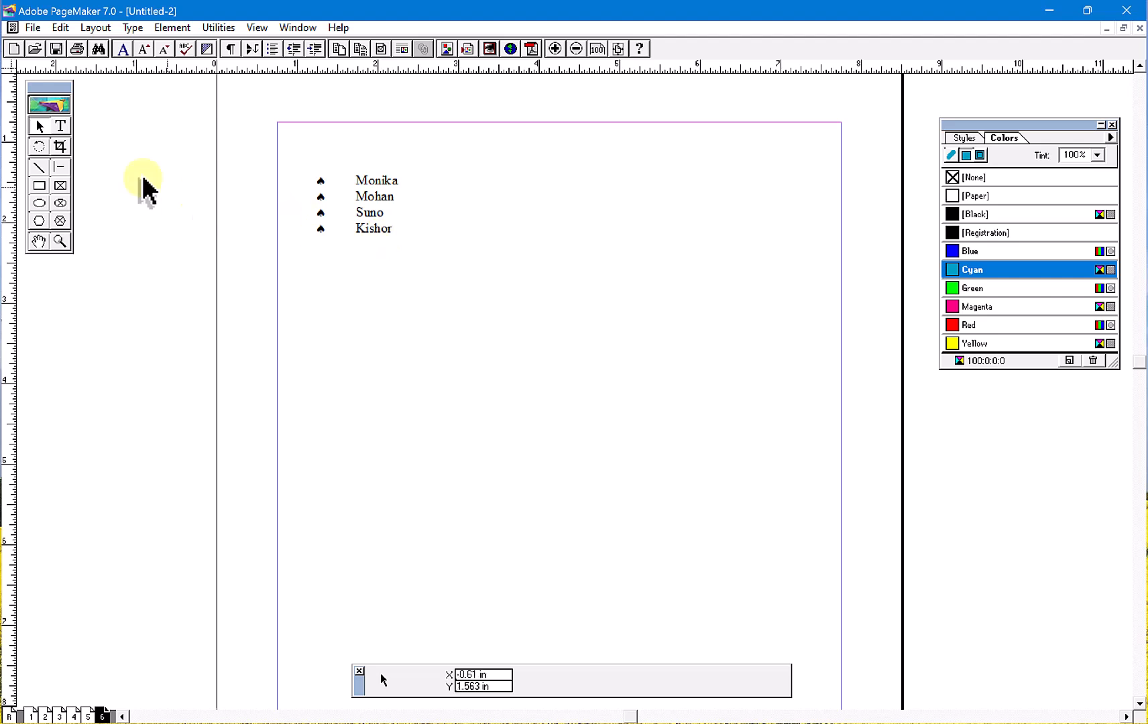
- Check the numbering styles for the four bulleted names, and remove the bullets from the selected paragraphs
click(61, 126)
drag(397, 231, 303, 175)
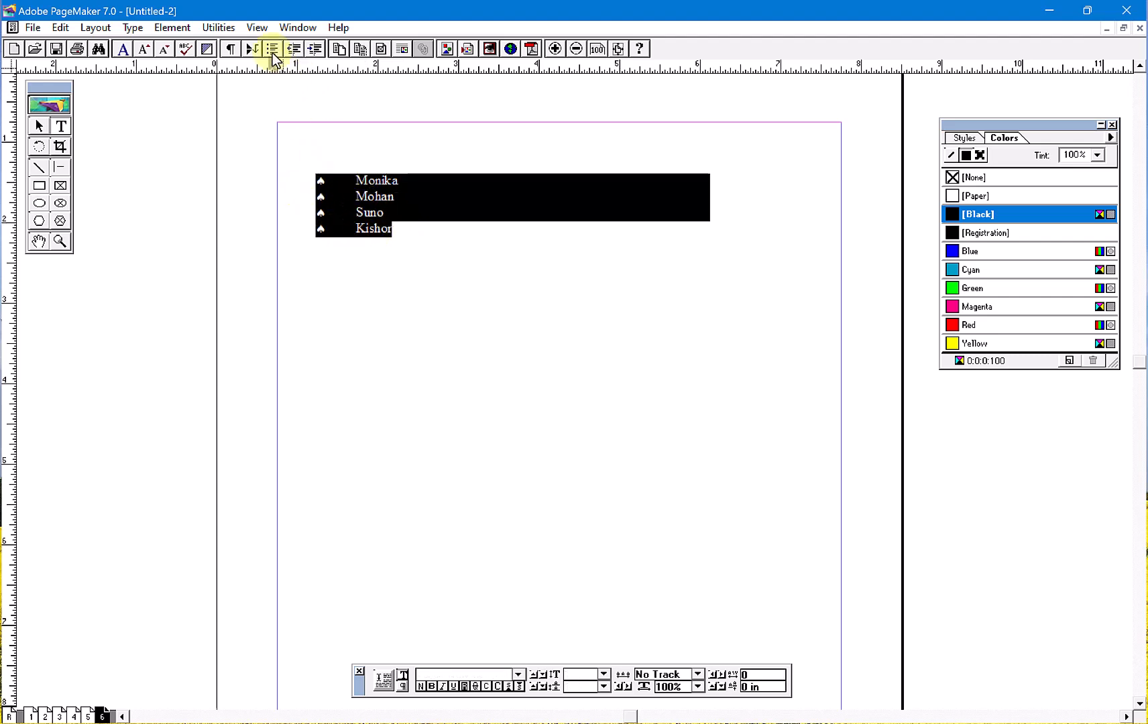
click(220, 28)
mouse_move(257, 51)
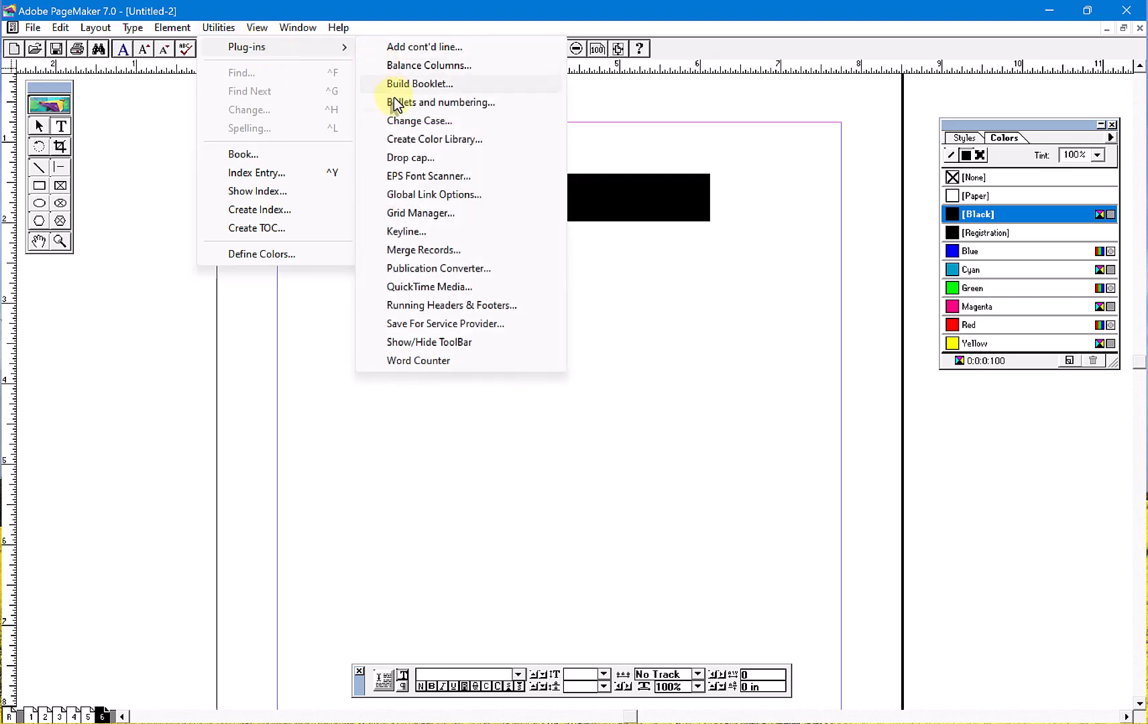
click(419, 102)
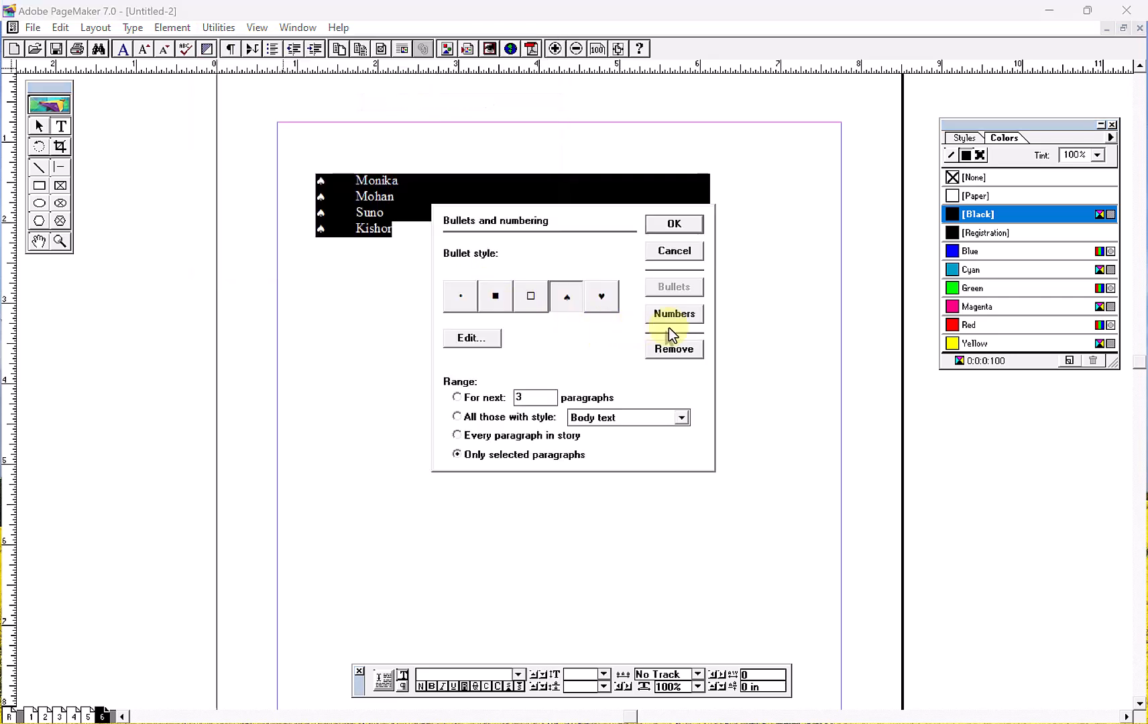
click(673, 314)
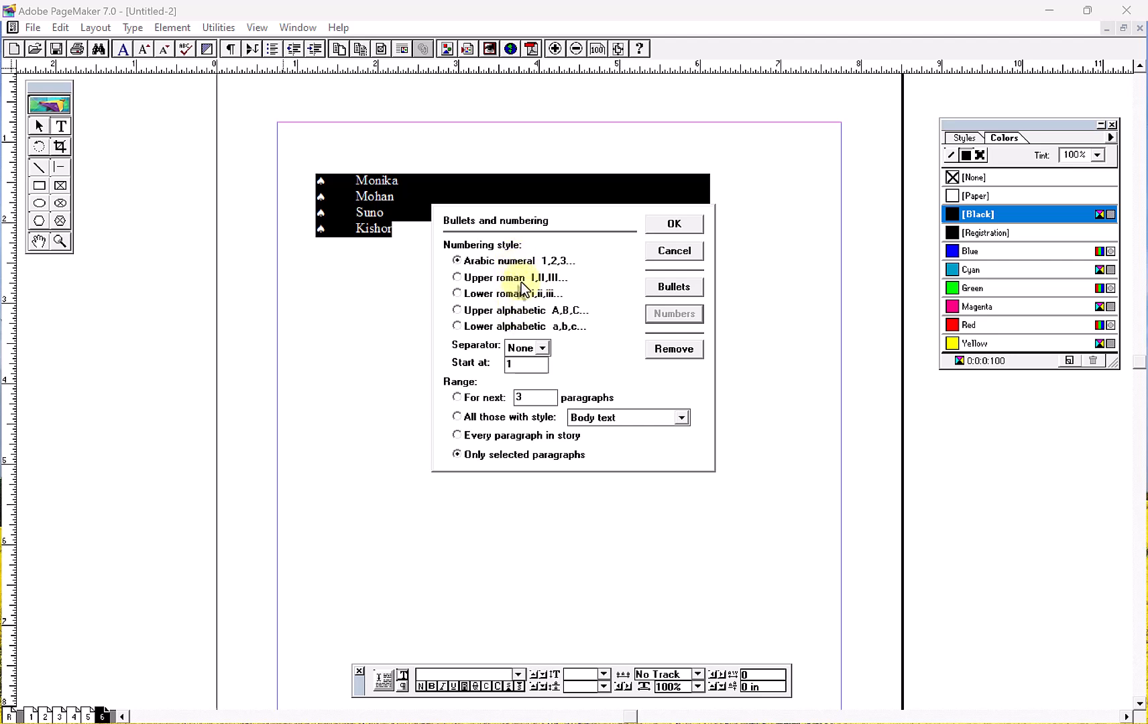
click(667, 351)
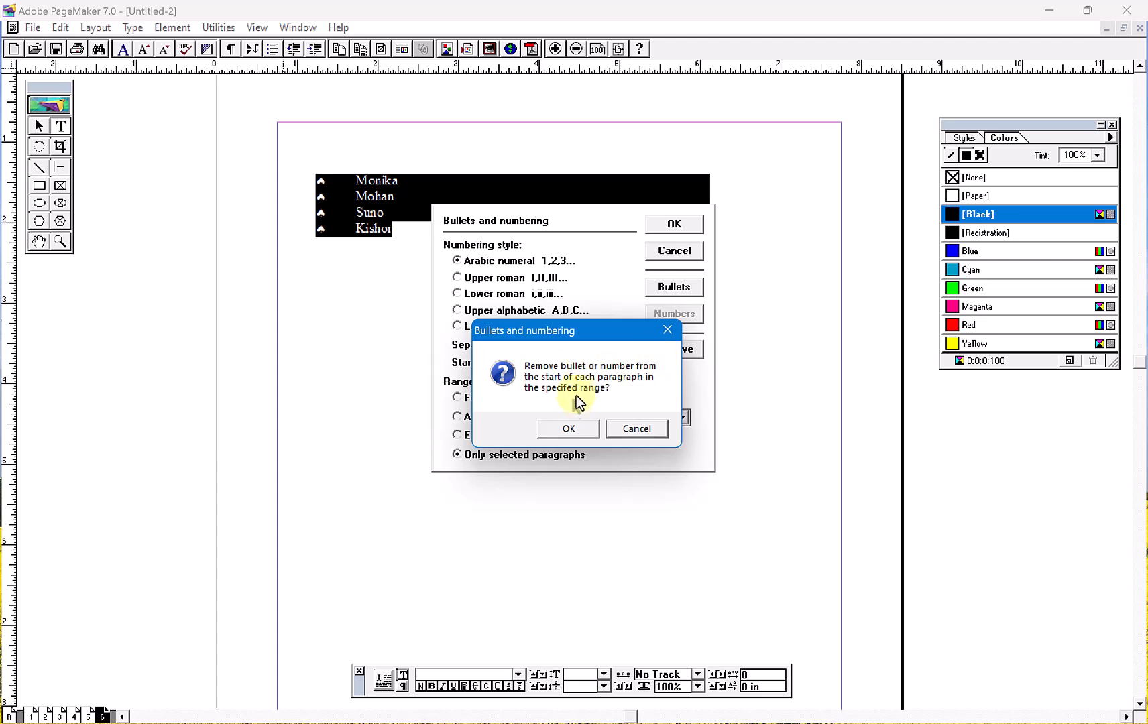
click(569, 429)
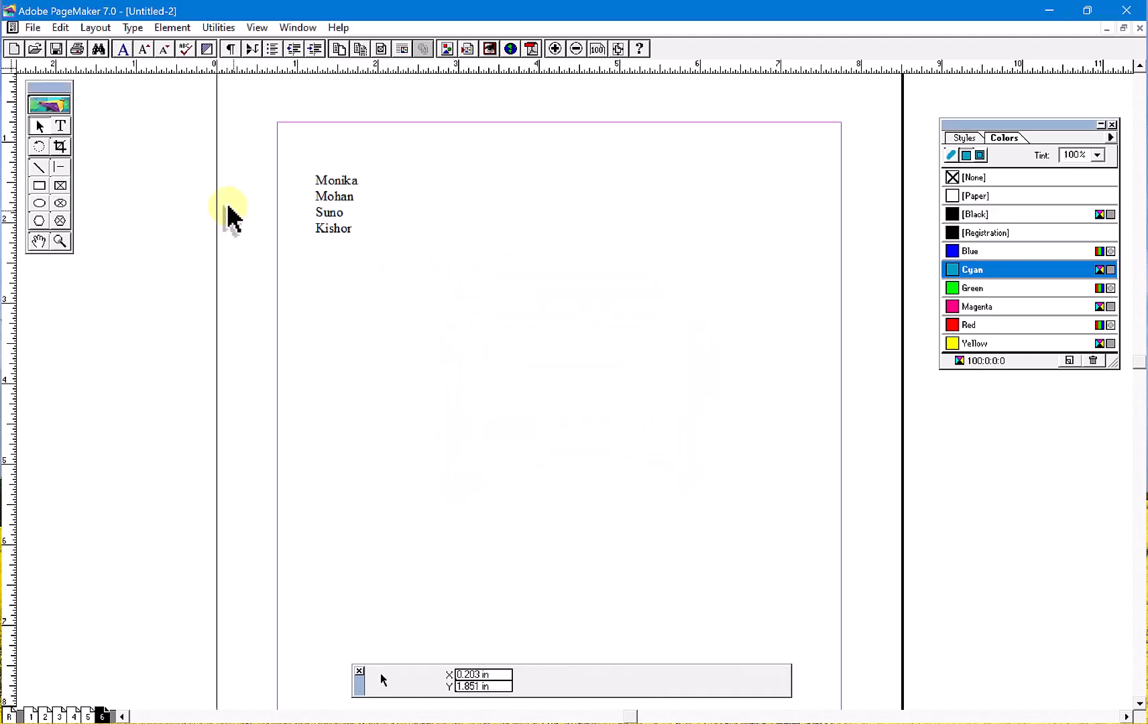
- Go to page 1 and set all text in the left column to 14 pt
click(221, 28)
mouse_move(333, 46)
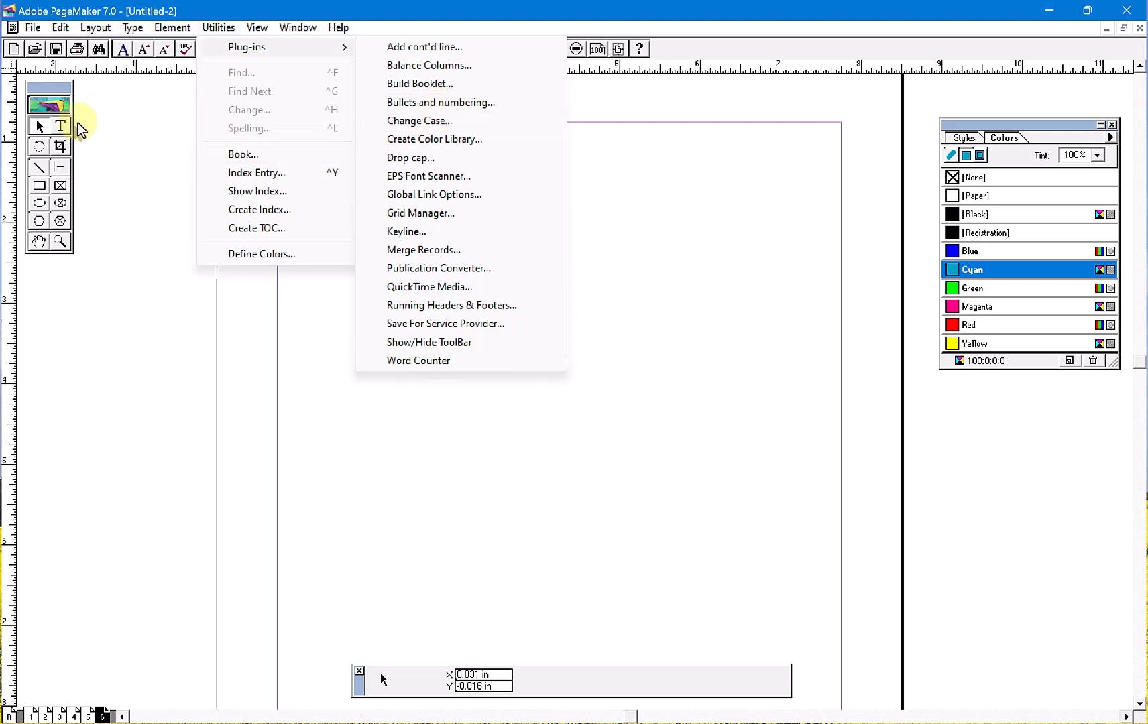
click(61, 132)
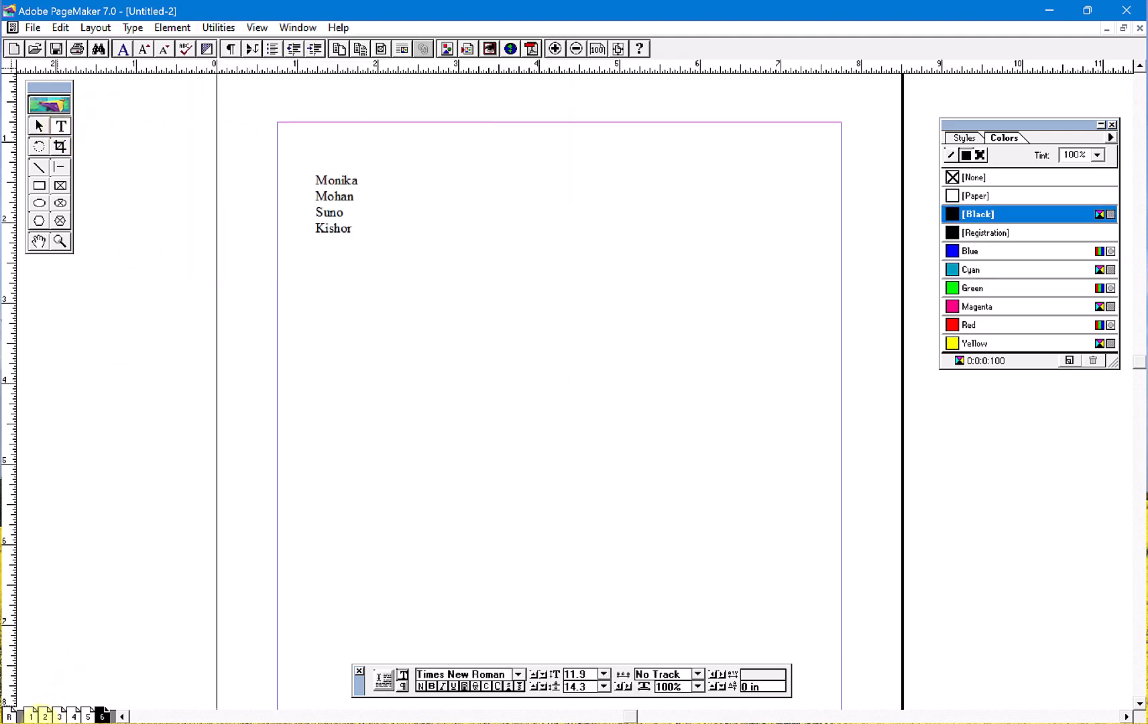
click(31, 716)
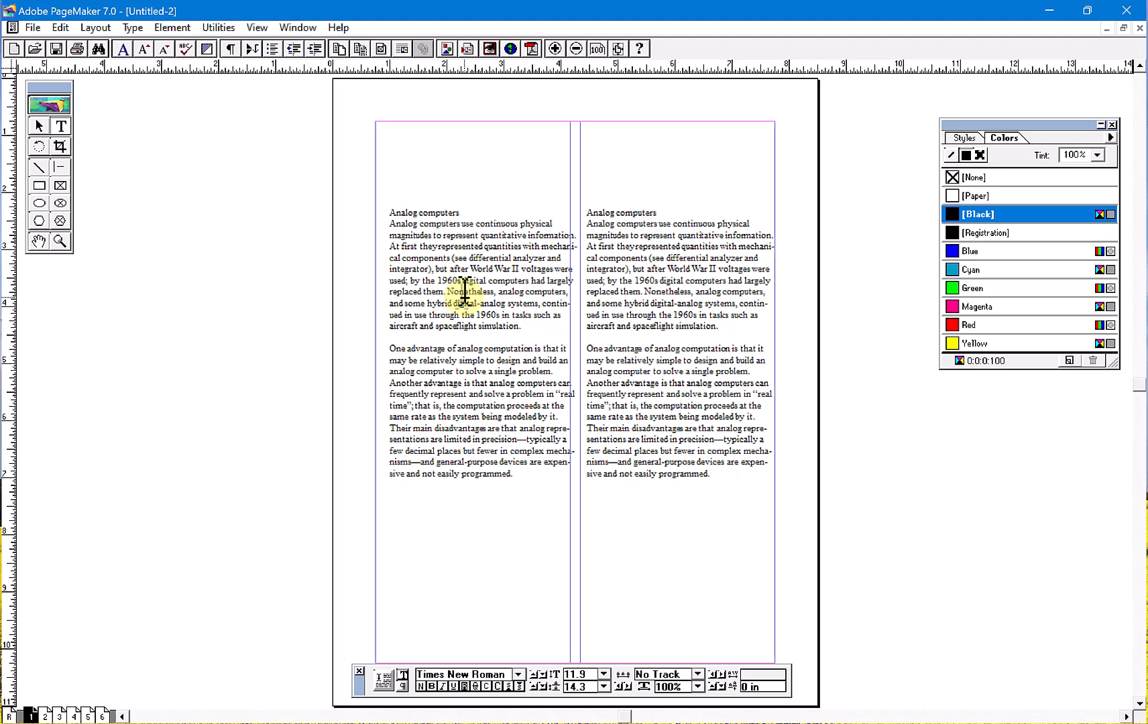
key(ctrl+1)
drag(502, 511, 302, 138)
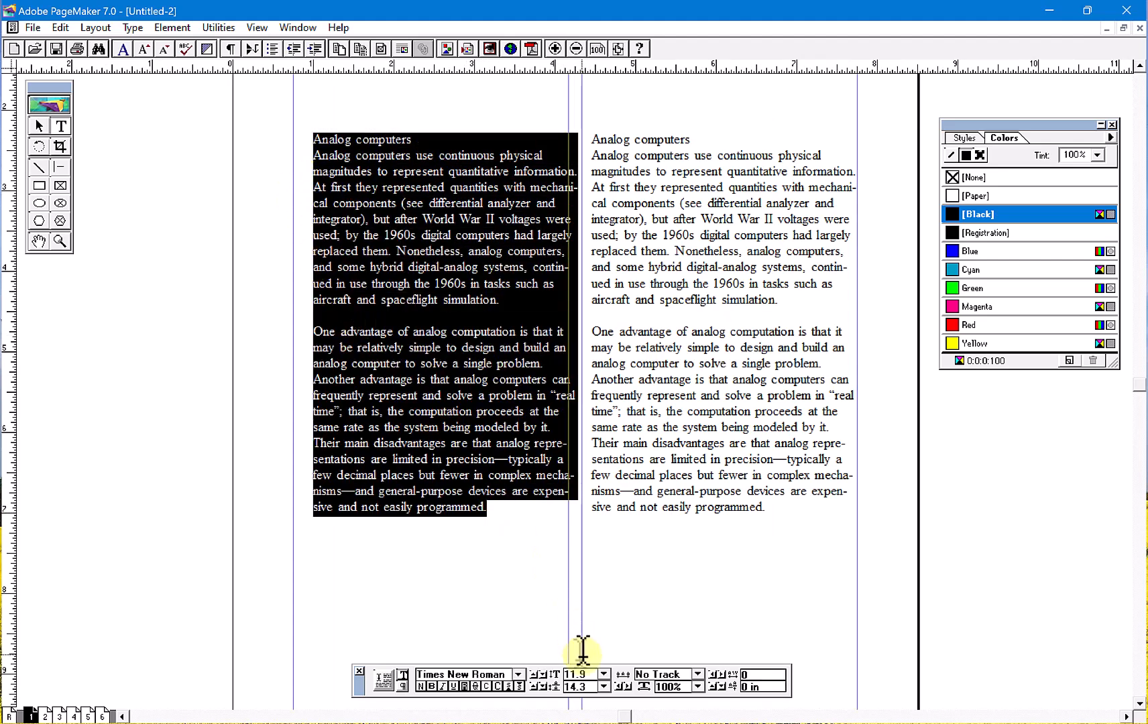
click(602, 677)
text(14)
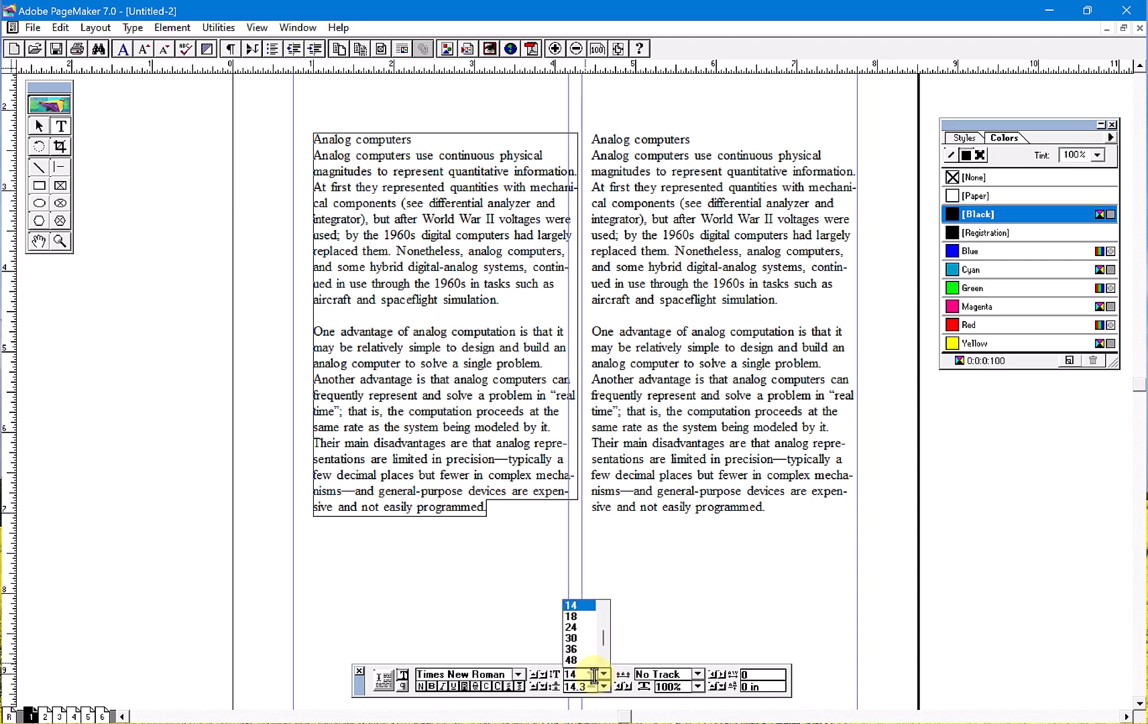
key(Return)
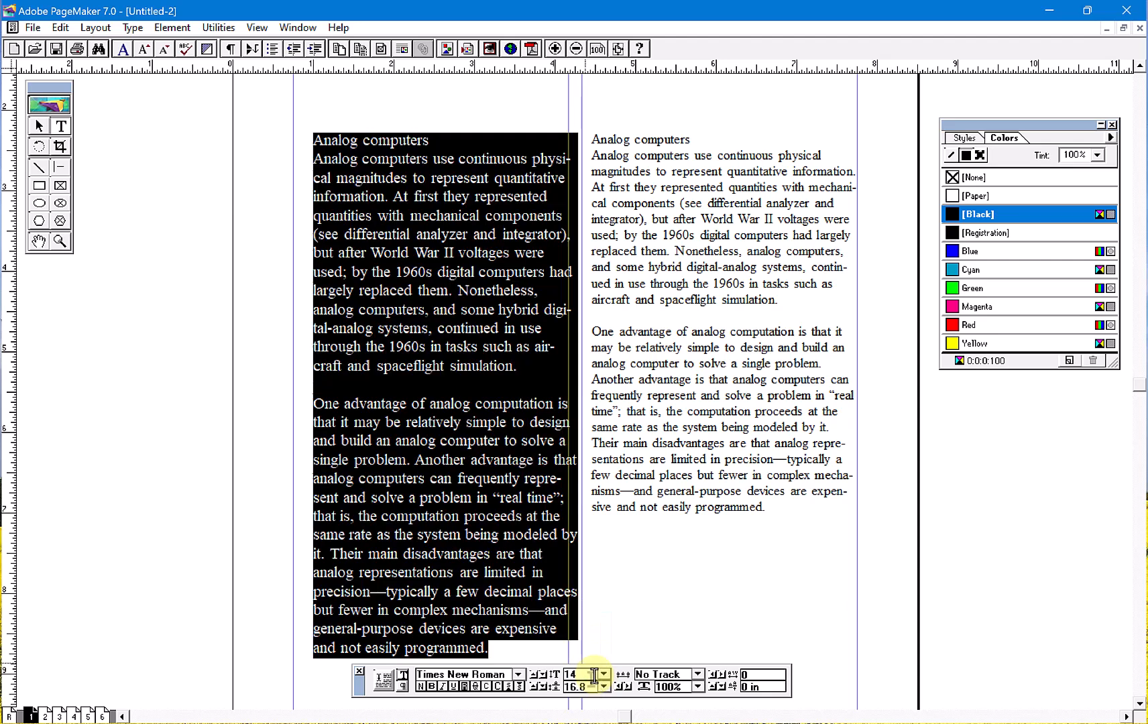
click(359, 215)
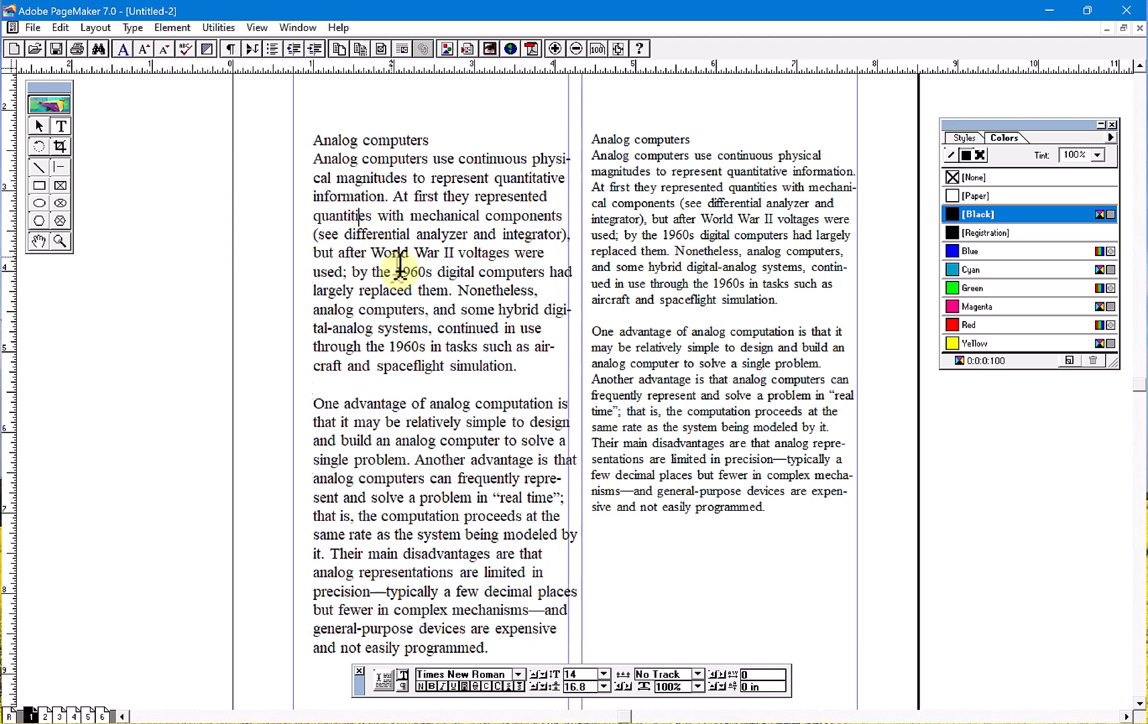
- Justify the left column's heading and first paragraph, and align the text block with the page's left margin at X 0.75 in
drag(518, 366, 317, 115)
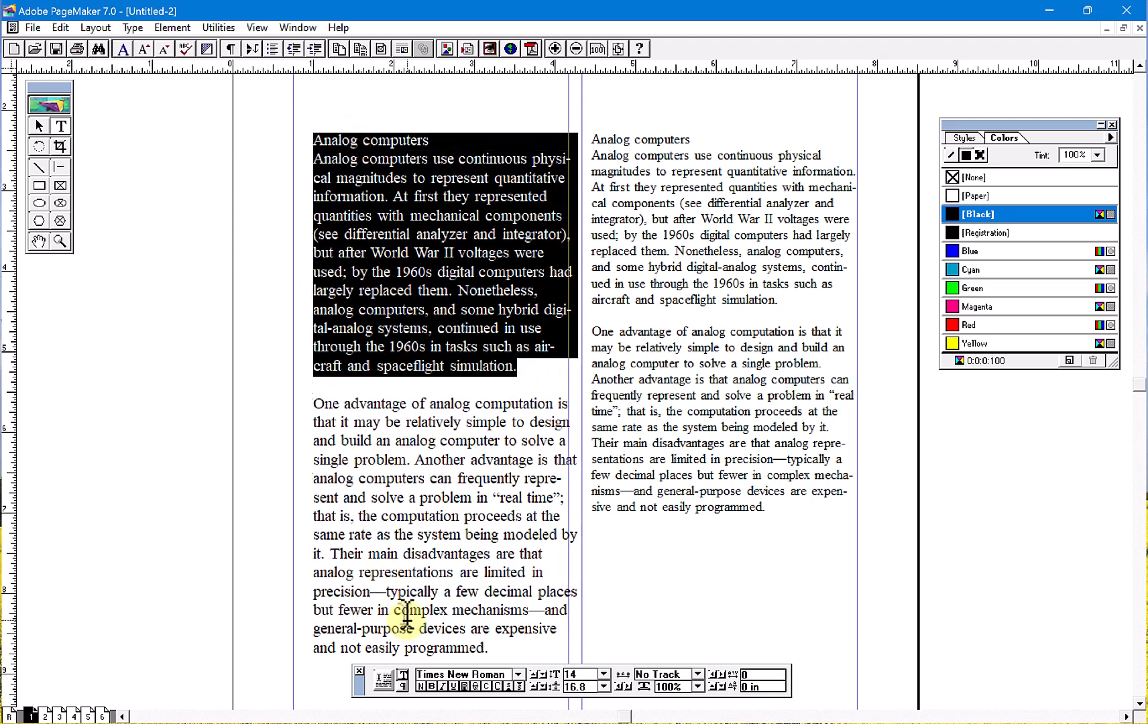
key(ctrl+shift+j)
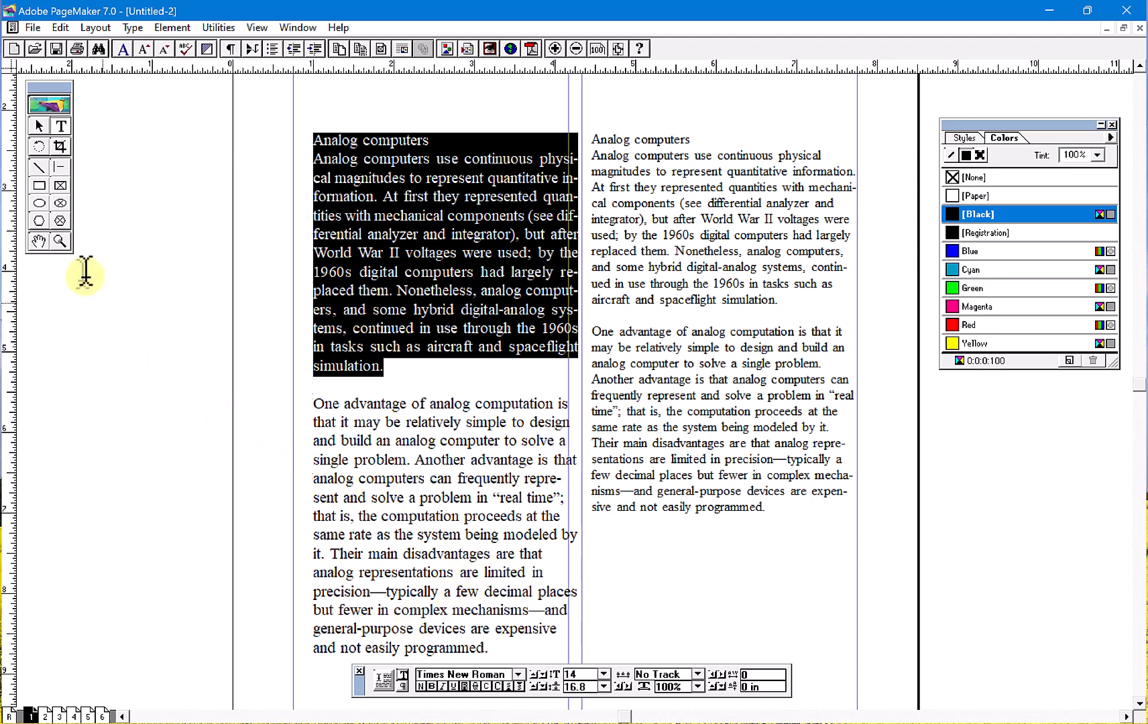
click(39, 125)
drag(343, 197, 339, 204)
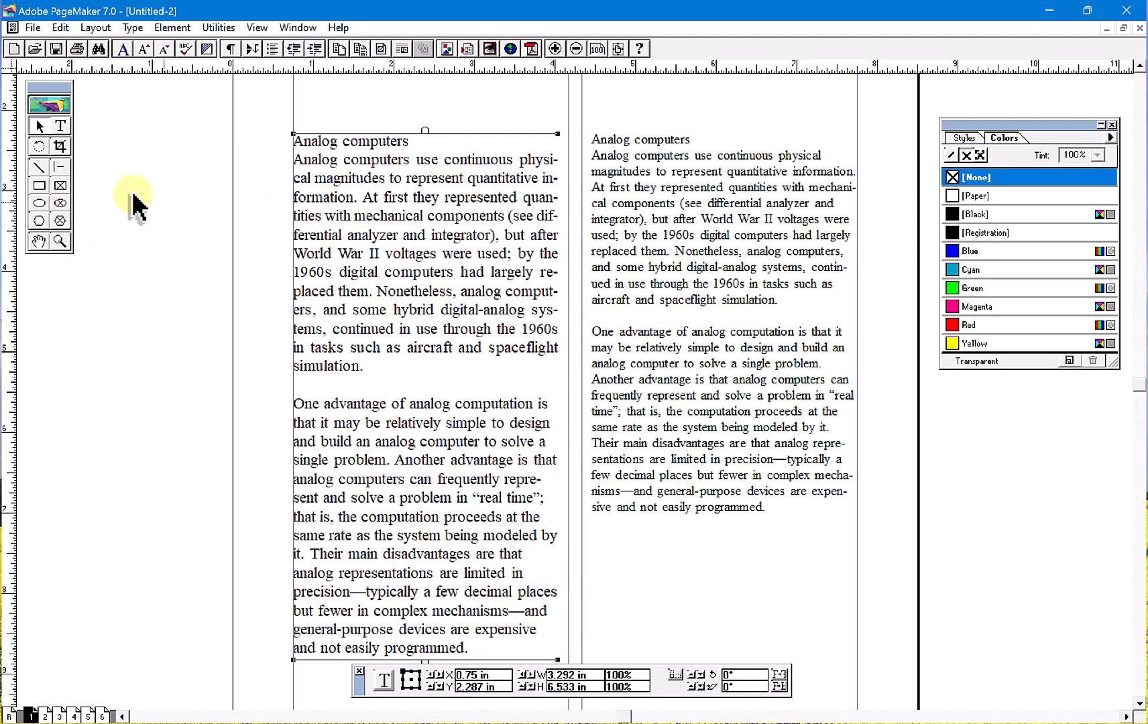
- Convert the left column's heading and first paragraph to UPPER CASE with the Change Case plug-in
click(60, 125)
drag(371, 366, 256, 146)
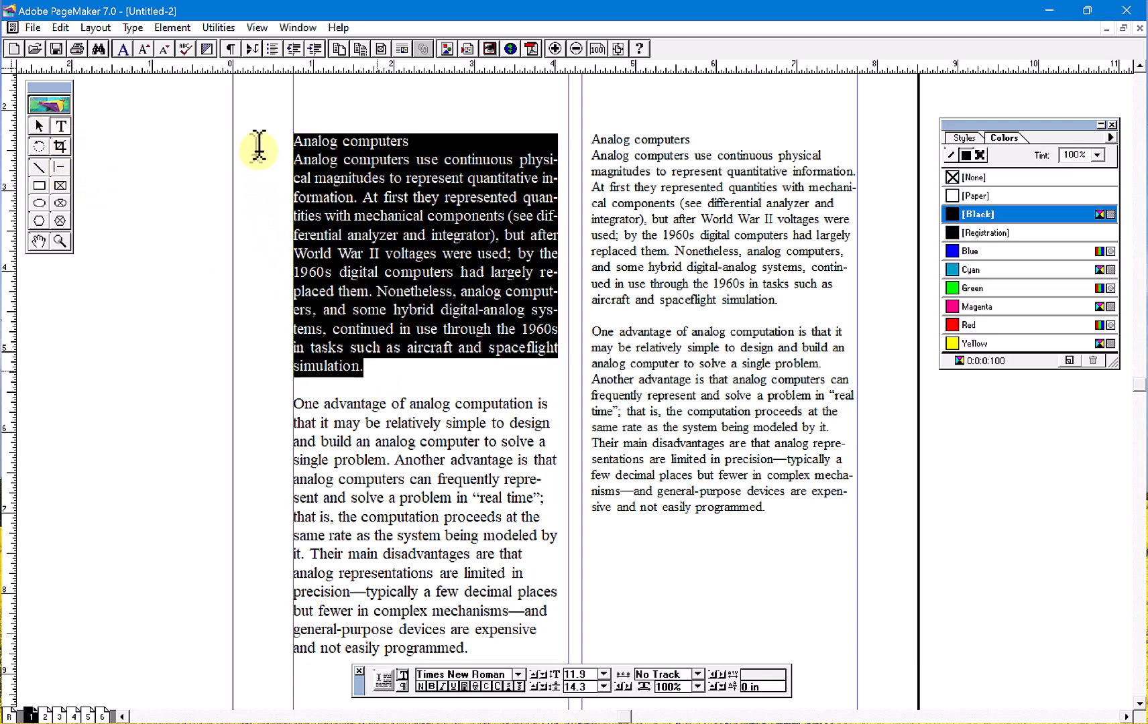
click(218, 27)
mouse_move(238, 47)
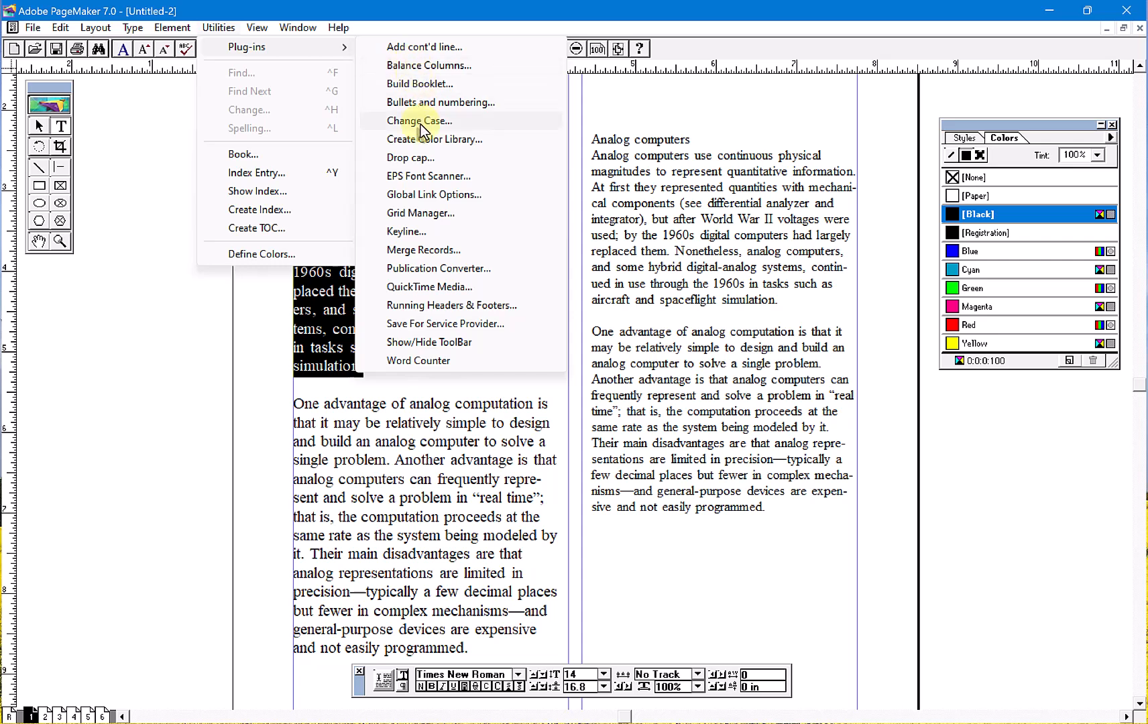
click(433, 128)
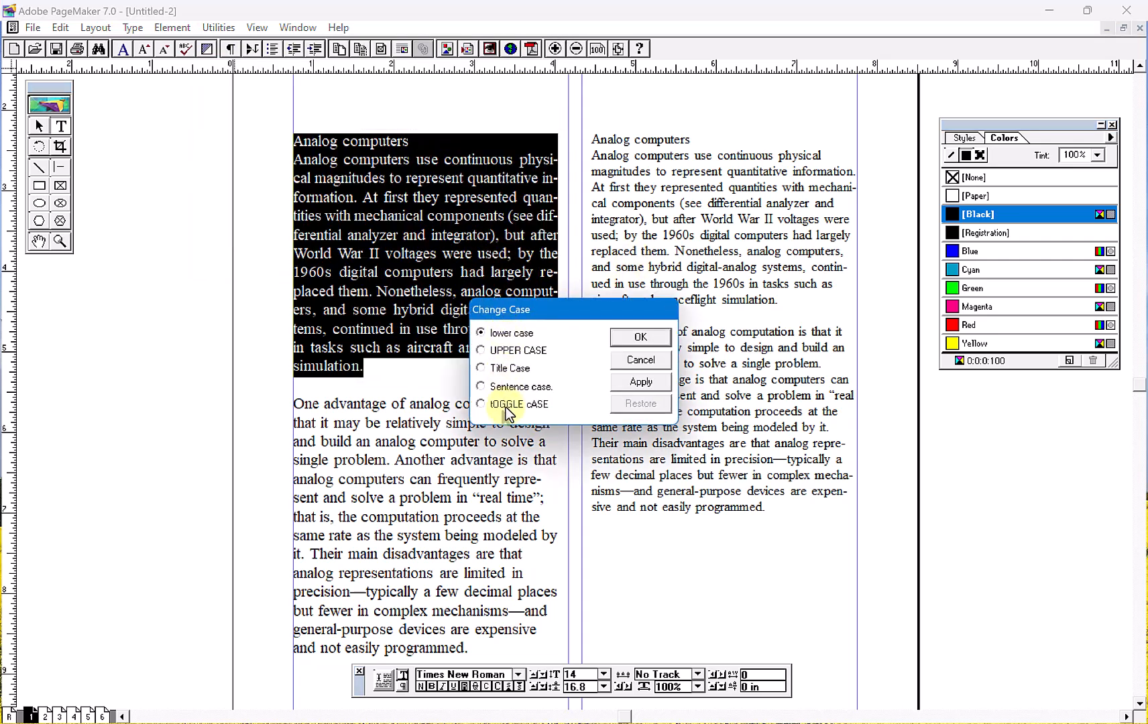
click(529, 354)
click(633, 336)
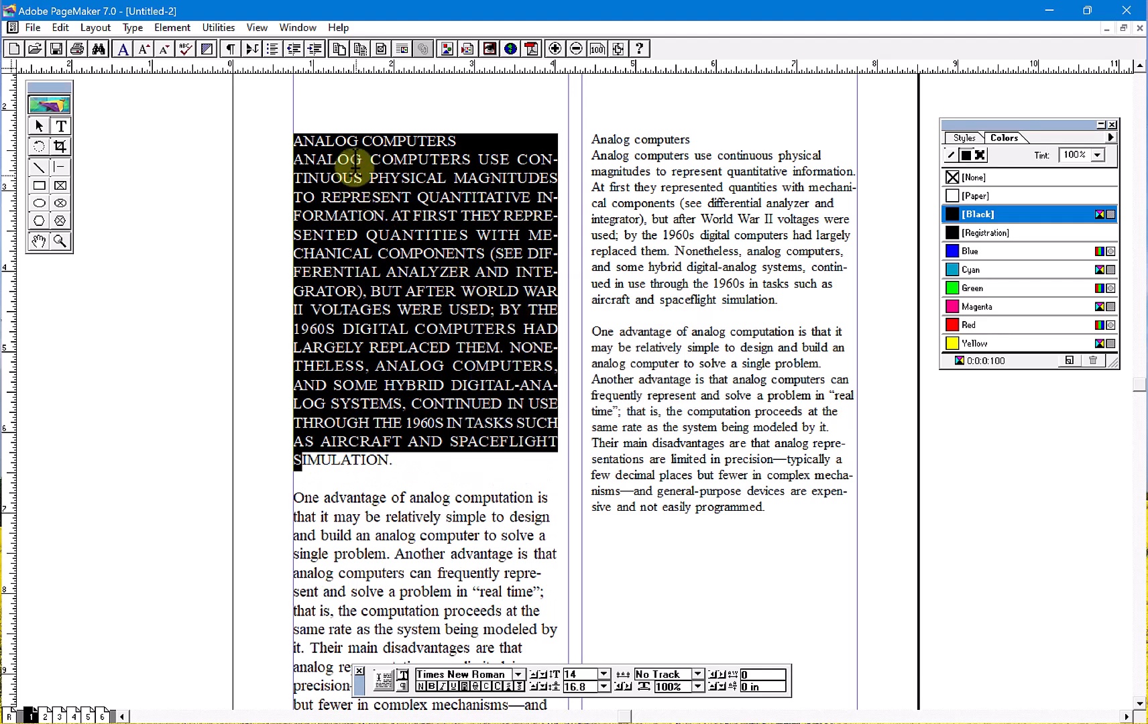
- Convert the left column's heading and first paragraph to Title Case, reselecting the text to include its last word
click(204, 30)
mouse_move(238, 46)
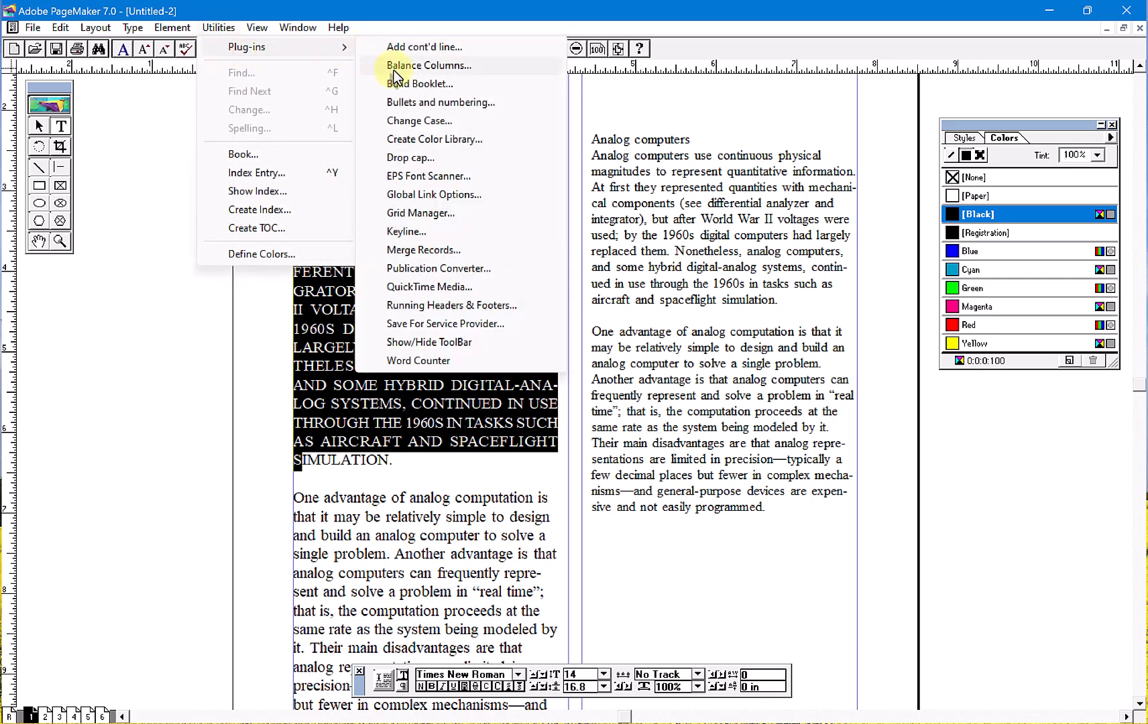
click(402, 122)
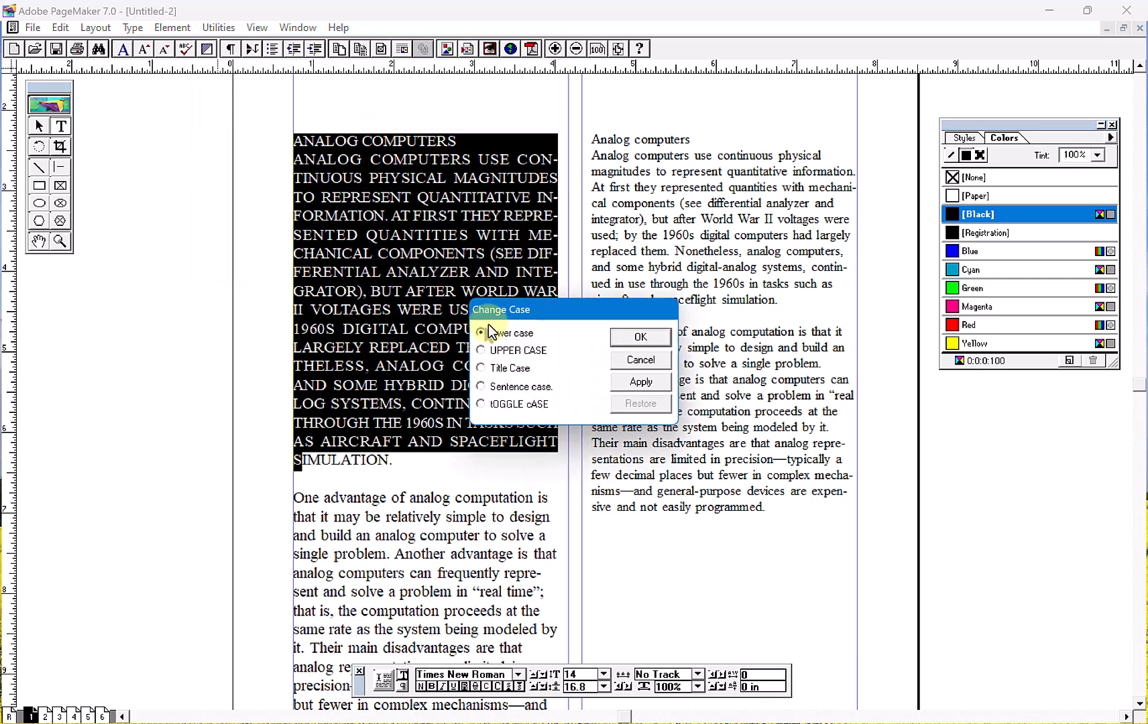
click(640, 336)
drag(468, 367, 259, 134)
click(220, 27)
mouse_move(270, 47)
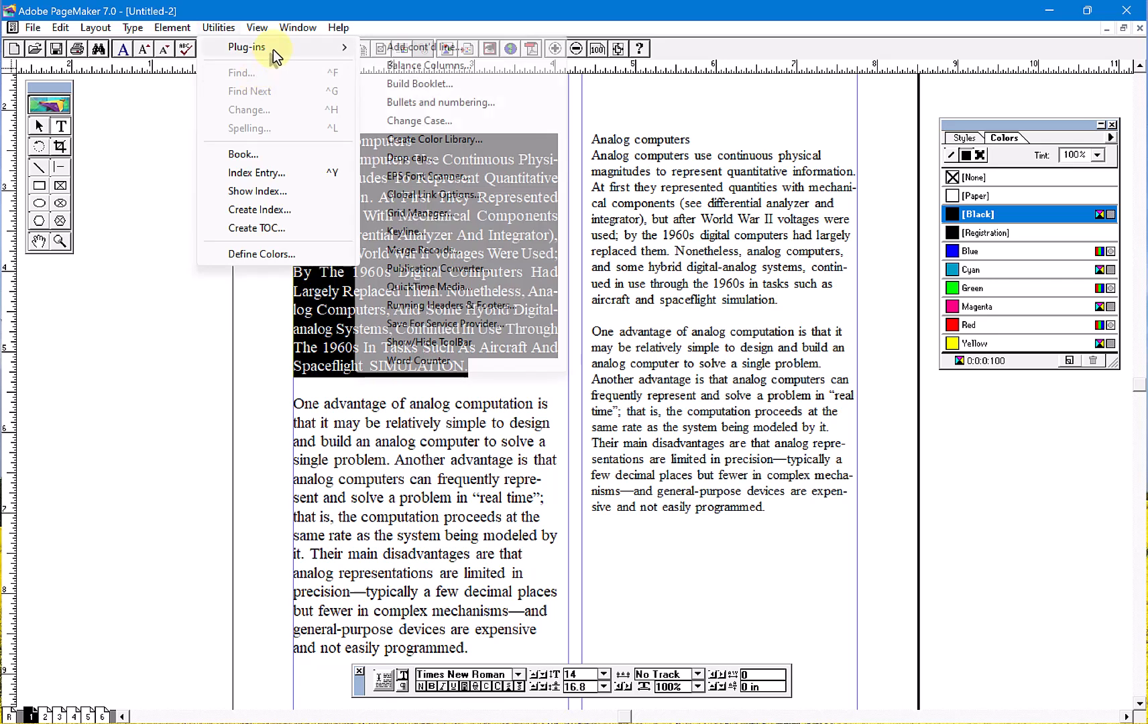
click(418, 122)
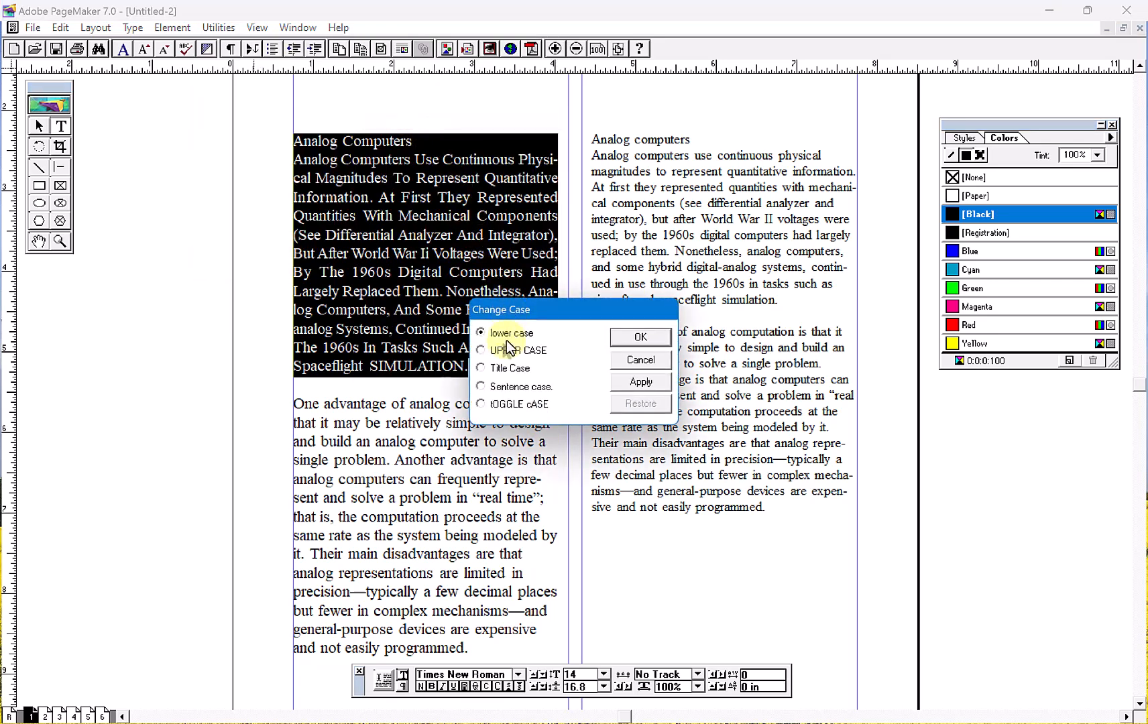
click(627, 341)
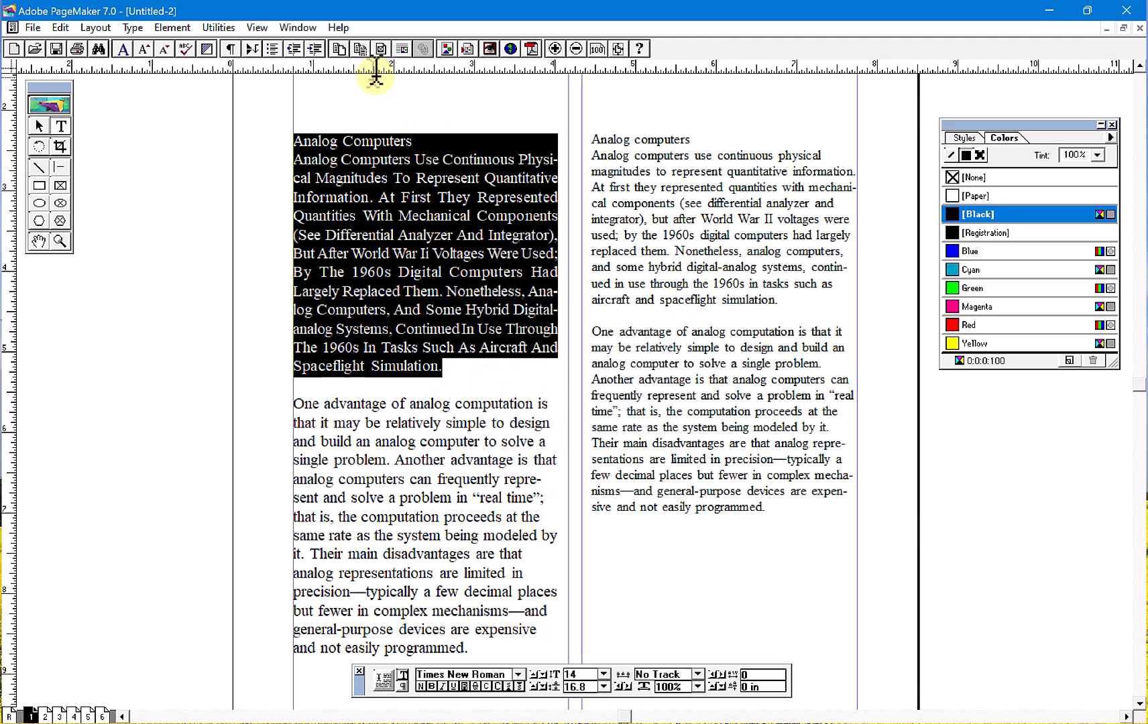
- Create a color library named "my color lib" in the file CUSTOM.BCF, with 5 colors per column and 3 per row
click(221, 27)
mouse_move(282, 47)
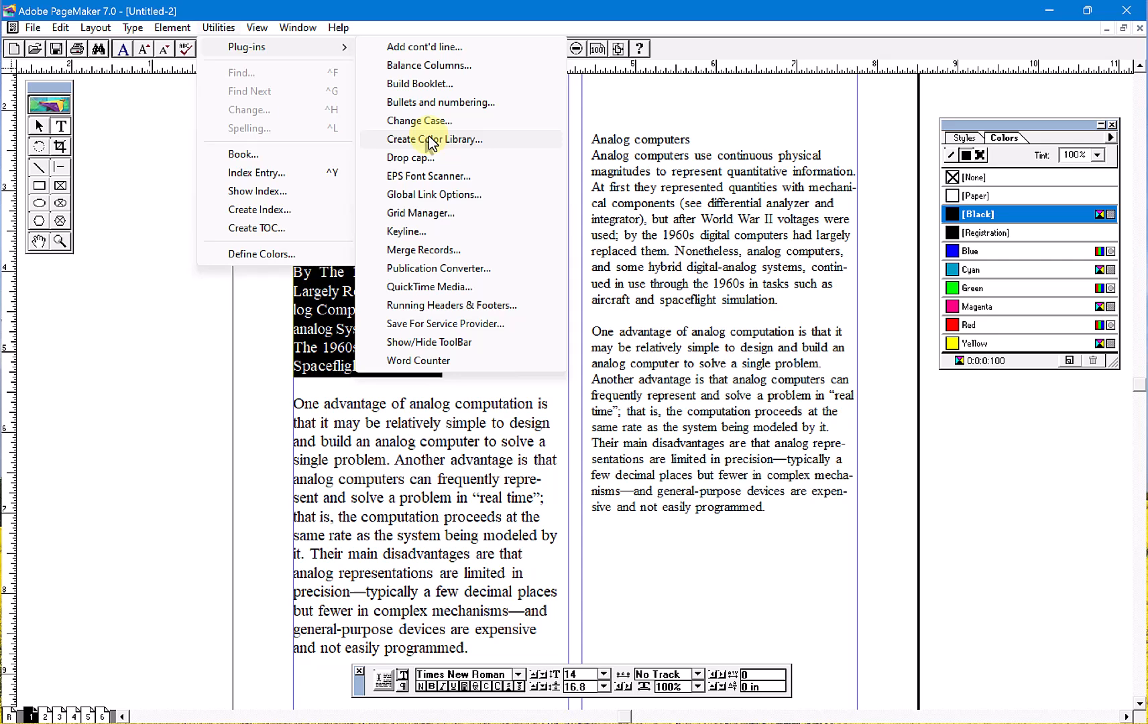
click(432, 141)
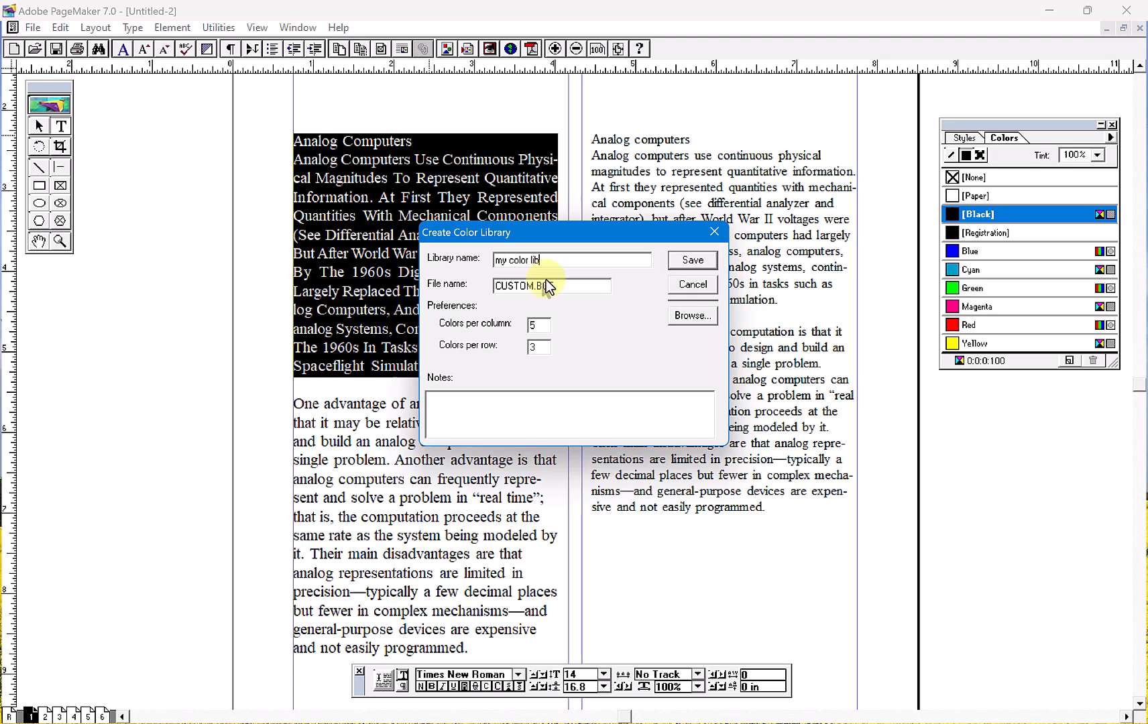
click(693, 263)
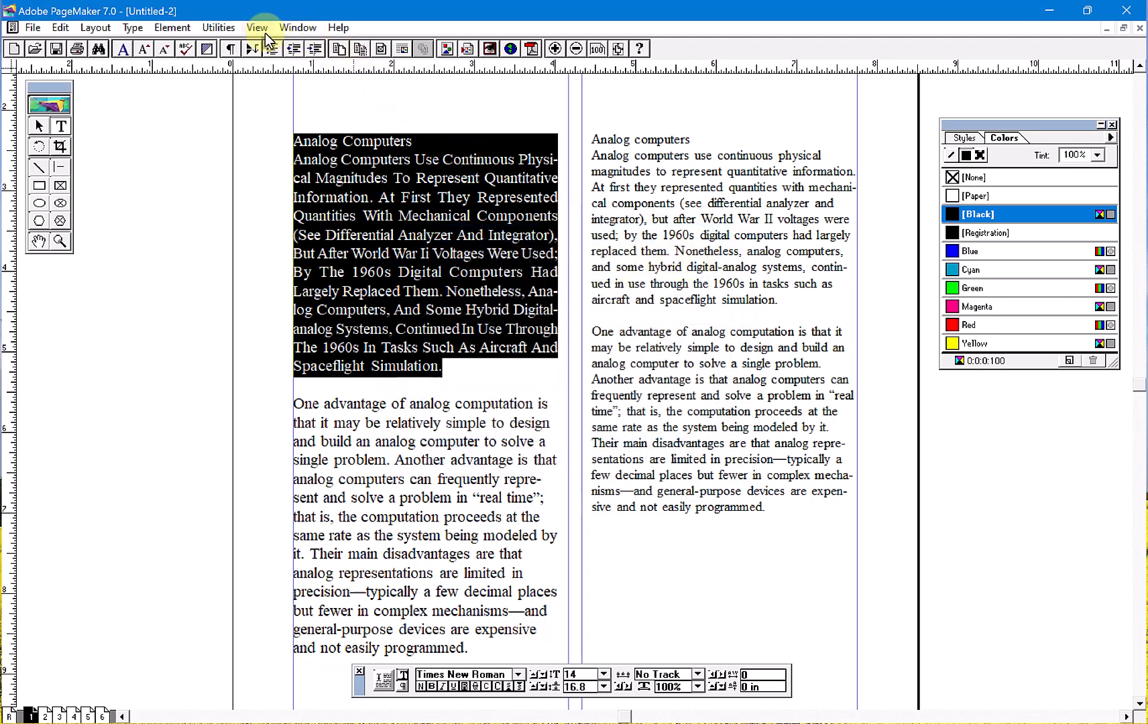
- Start defining a new color based on the Cyan swatch from the "my color lib" library
click(221, 27)
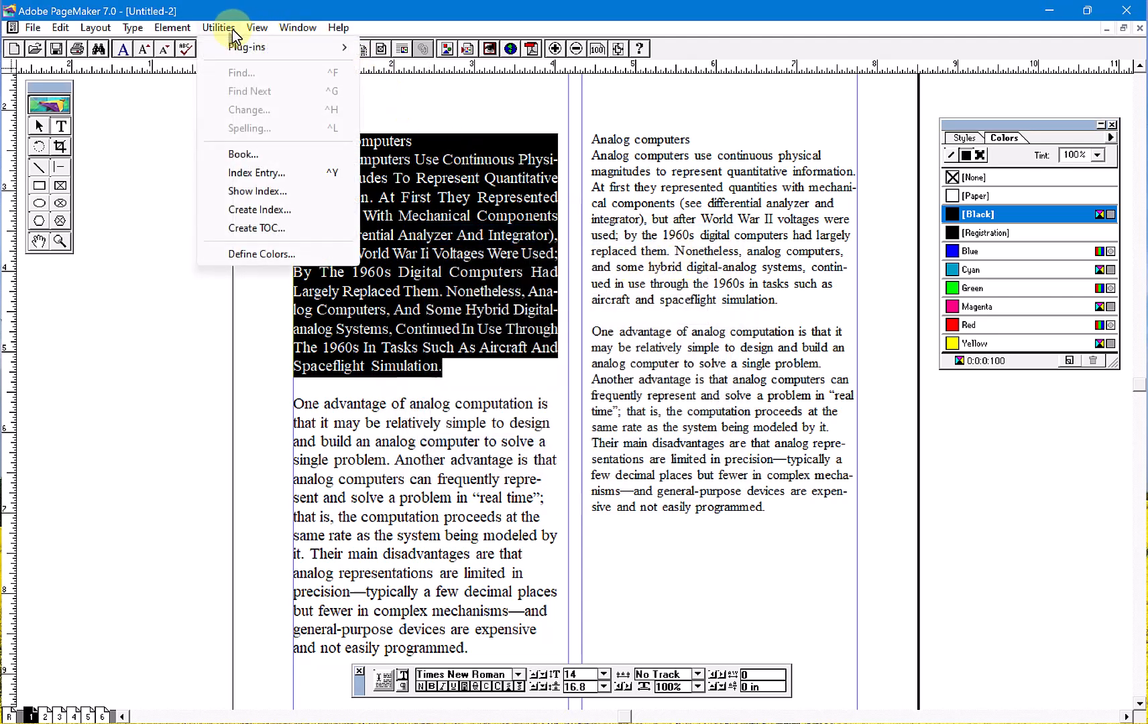
click(233, 255)
click(639, 314)
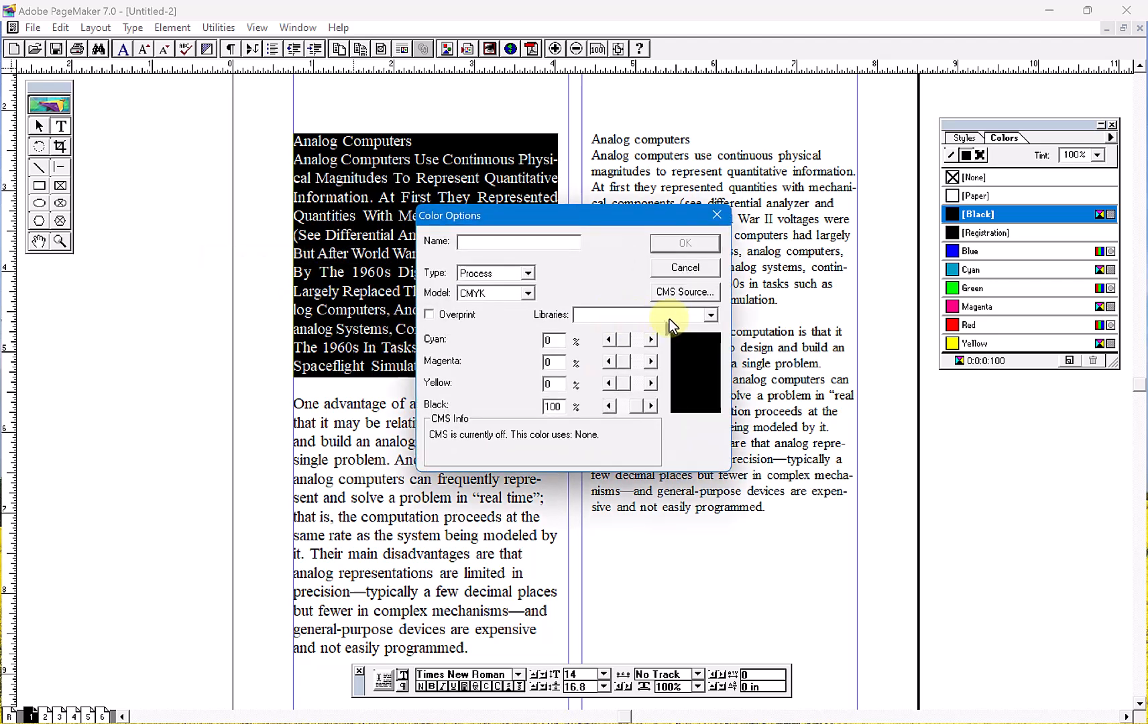
click(704, 317)
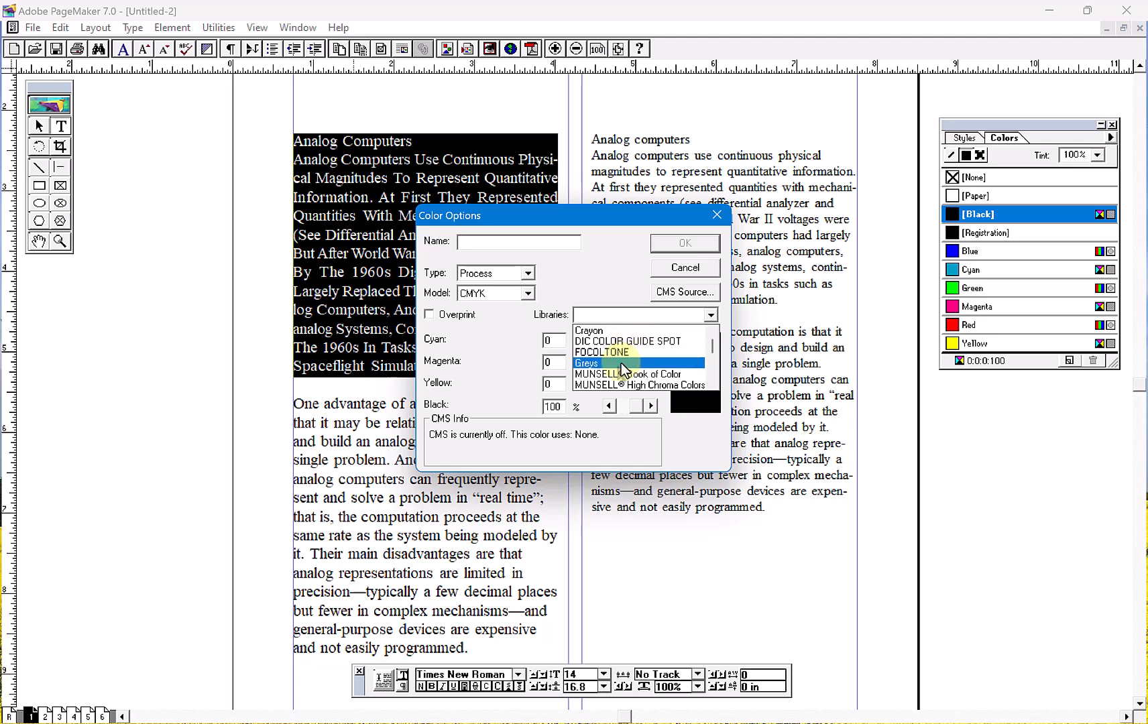
scroll(619, 359, down, 1)
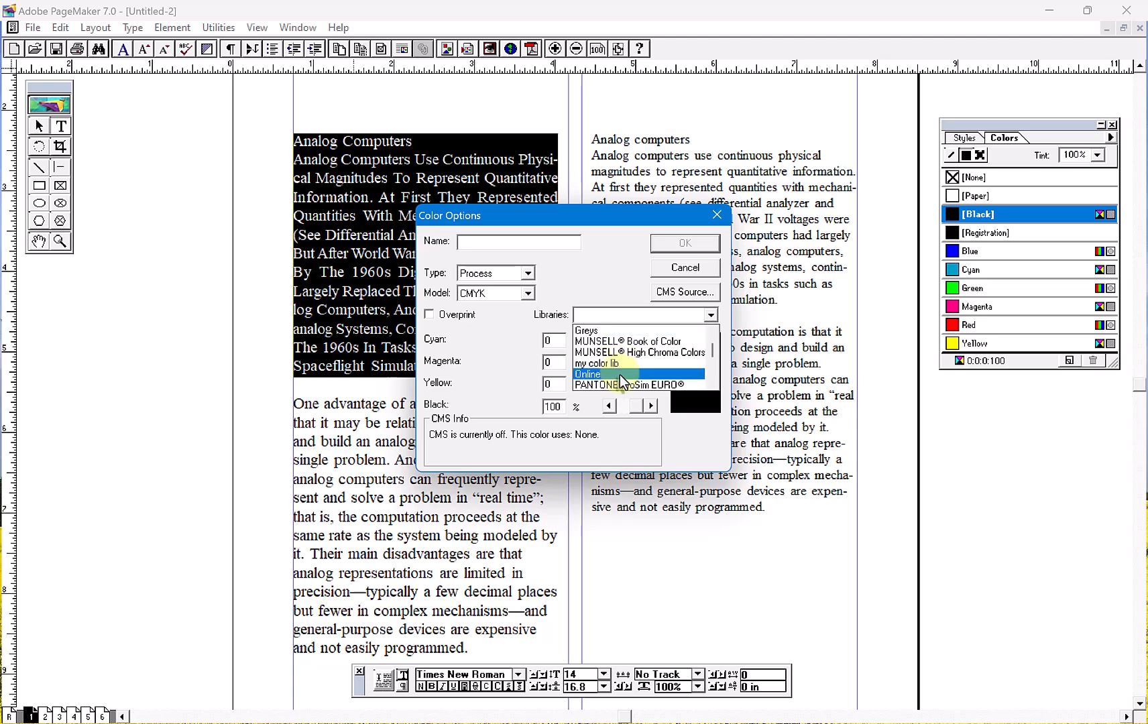
click(618, 364)
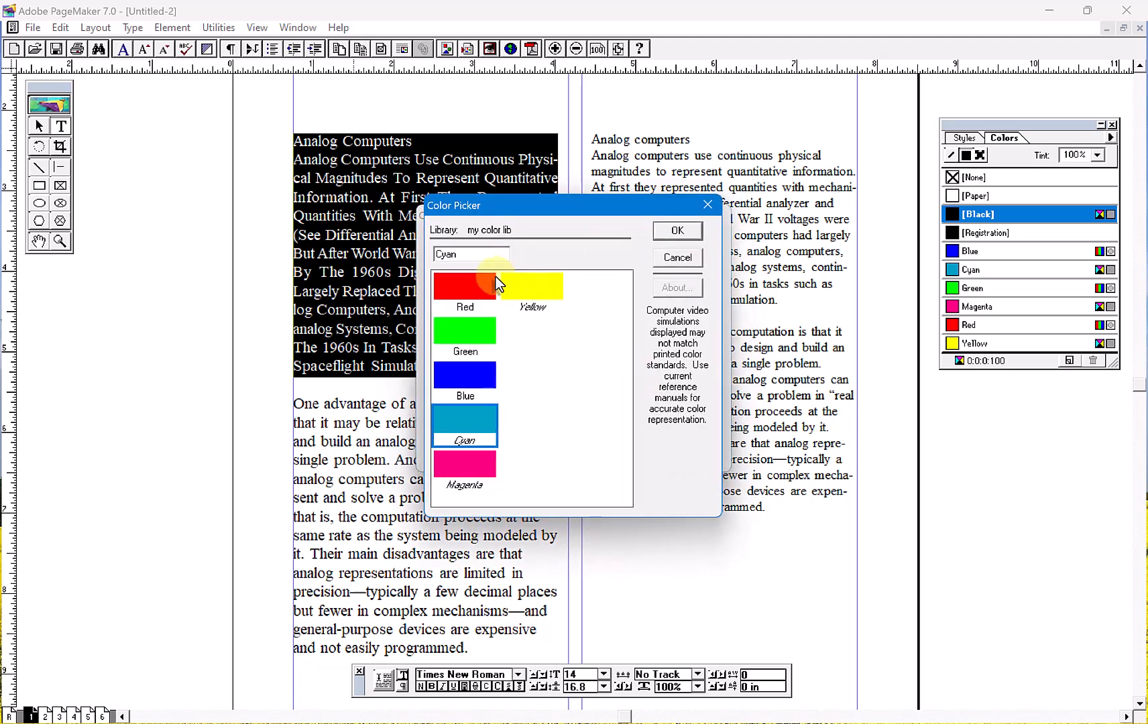
click(678, 232)
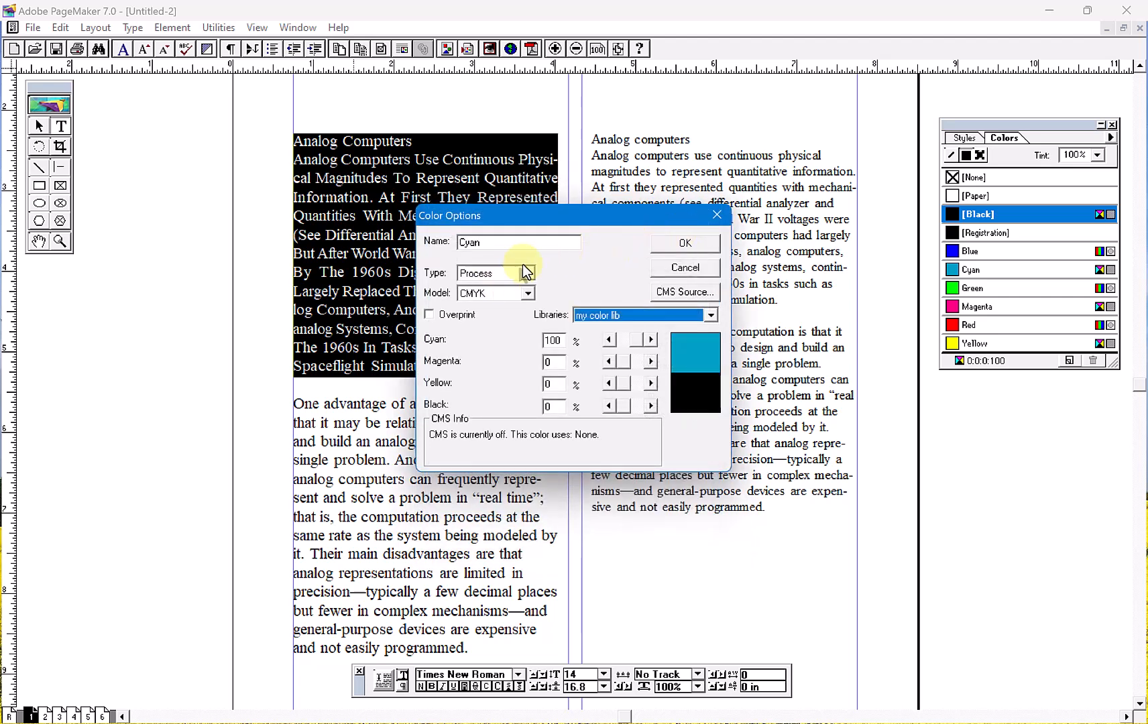
- Set the new color to Cyan 100% and Magenta 60%, name it "darkblue", and save it to the publication's colors
click(632, 341)
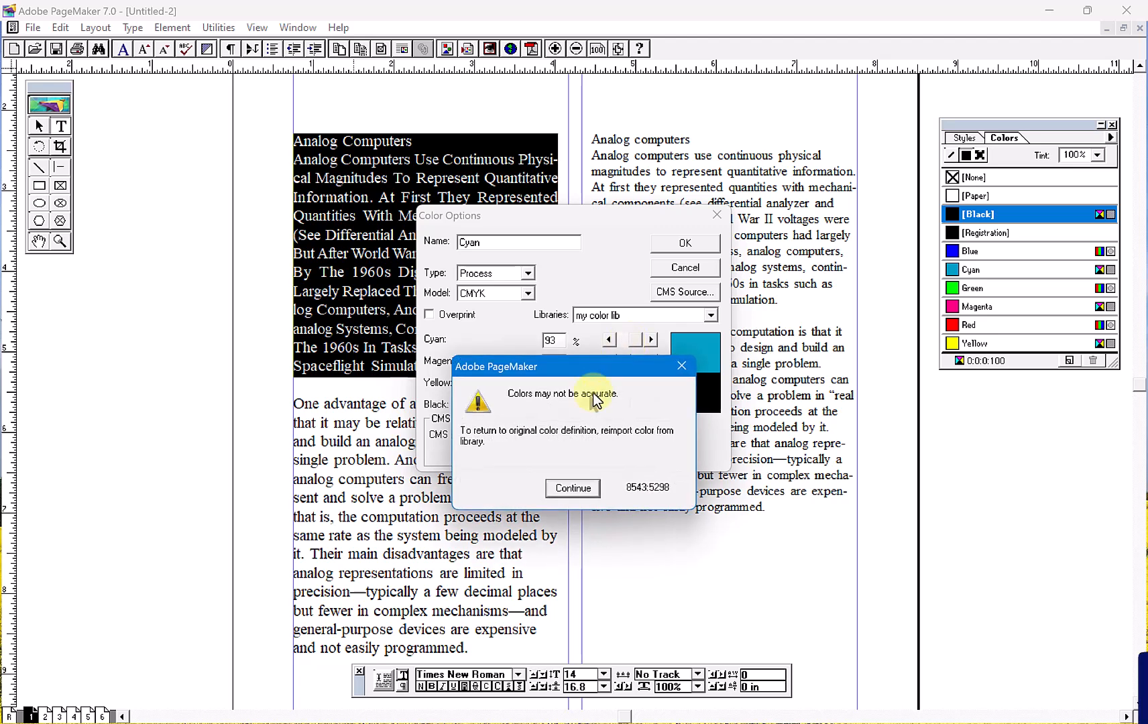
click(576, 485)
mouse_move(623, 362)
mouse_down()
mouse_move(621, 345)
mouse_move(636, 346)
mouse_up()
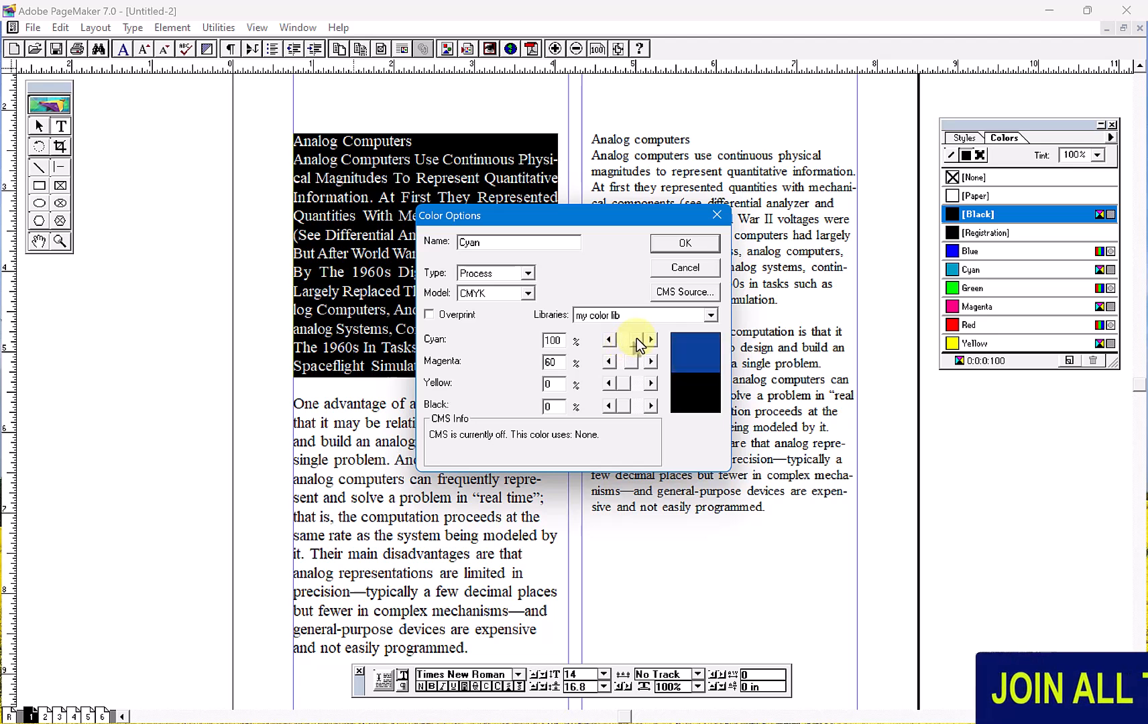
drag(511, 243, 454, 244)
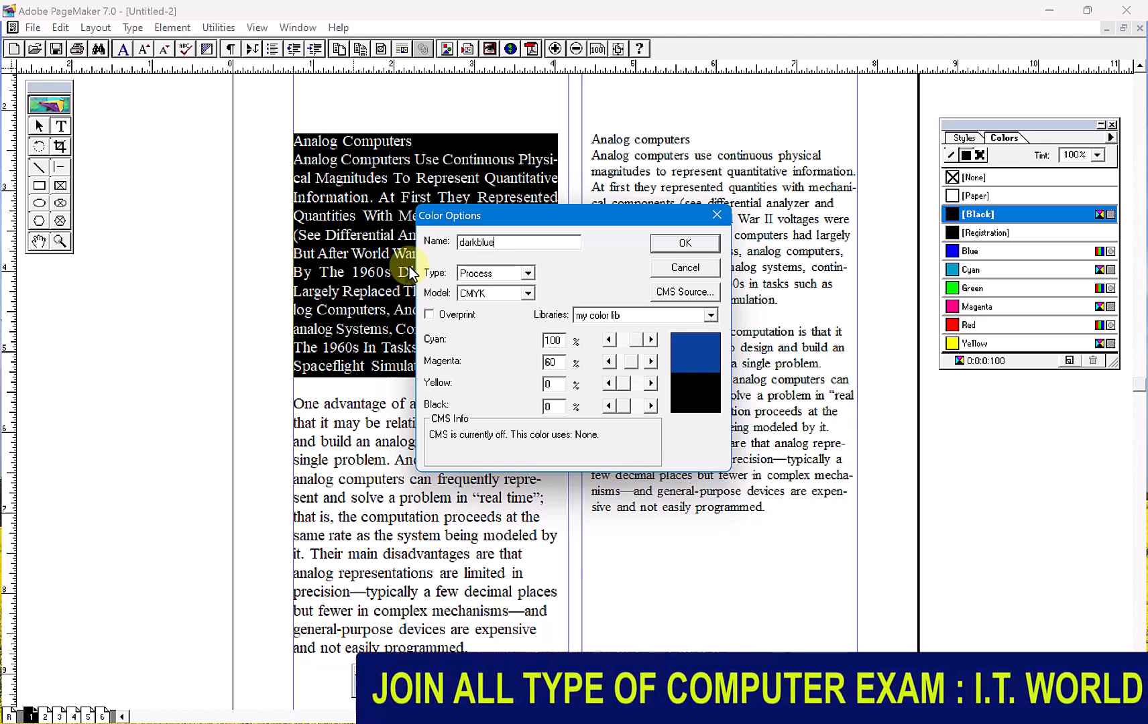
click(660, 245)
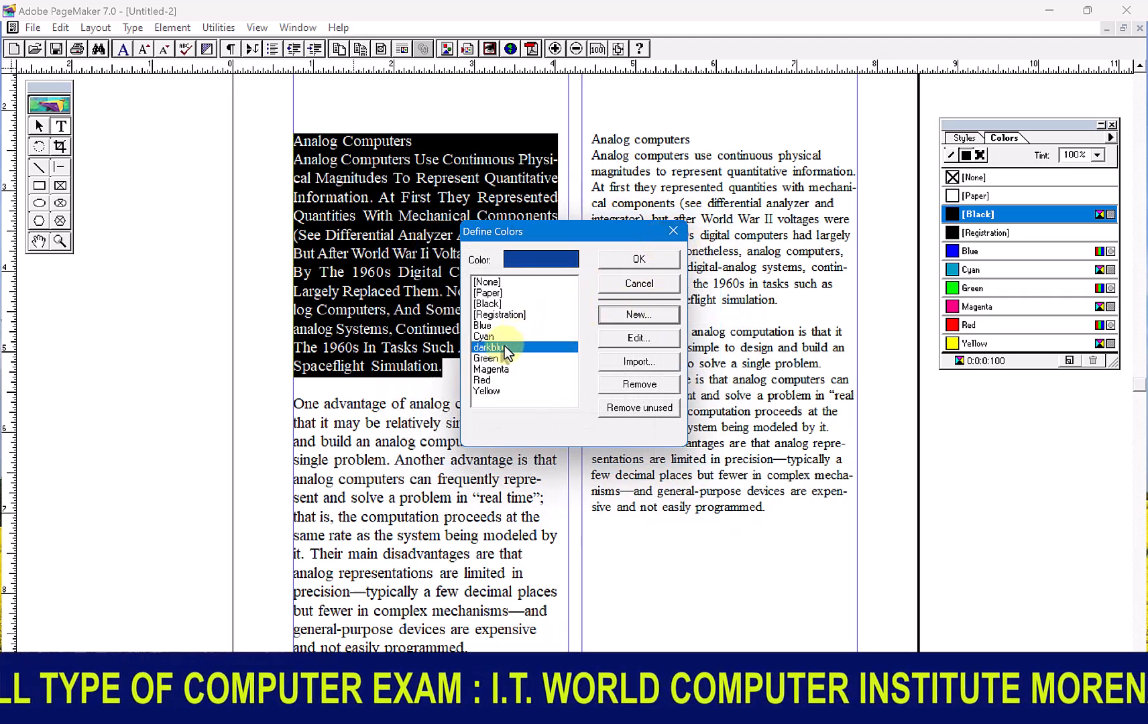
click(643, 265)
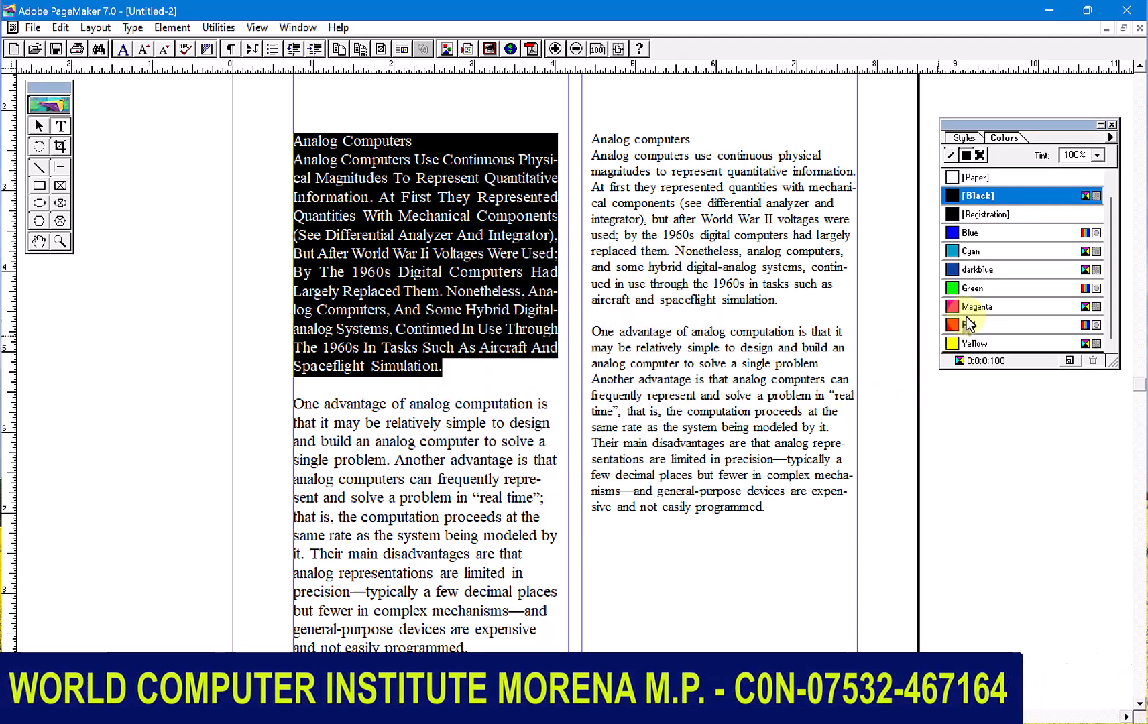
- Apply the darkblue color to the selected heading and first paragraph in the left column
click(981, 270)
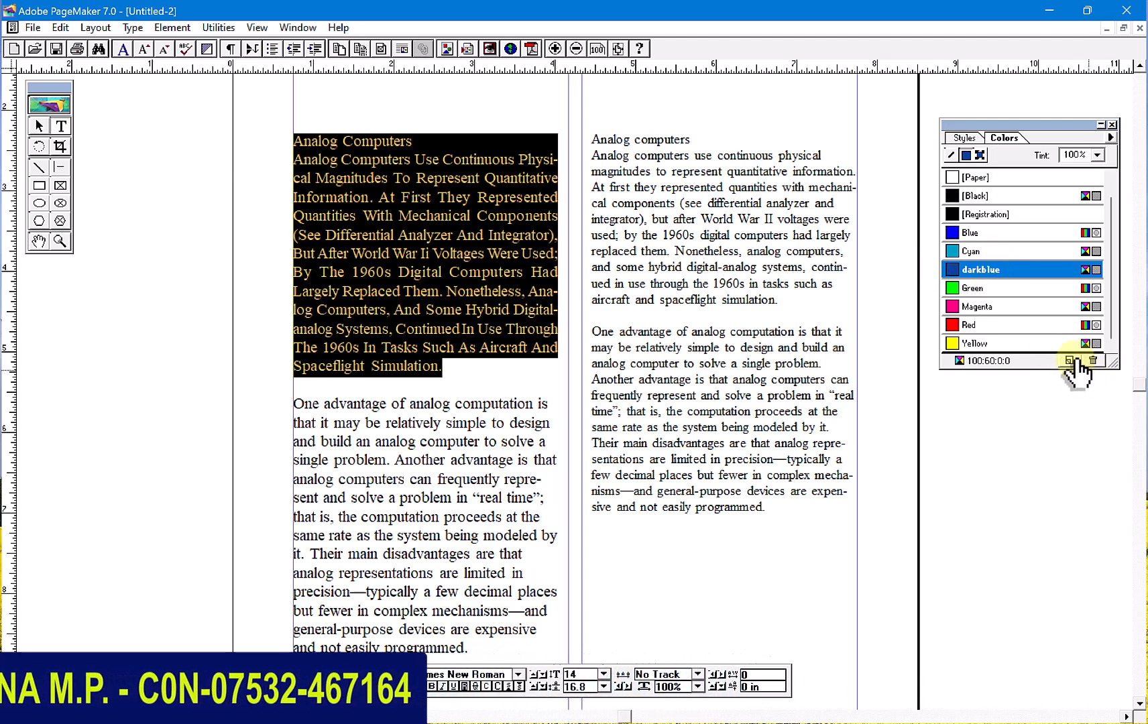
click(1069, 360)
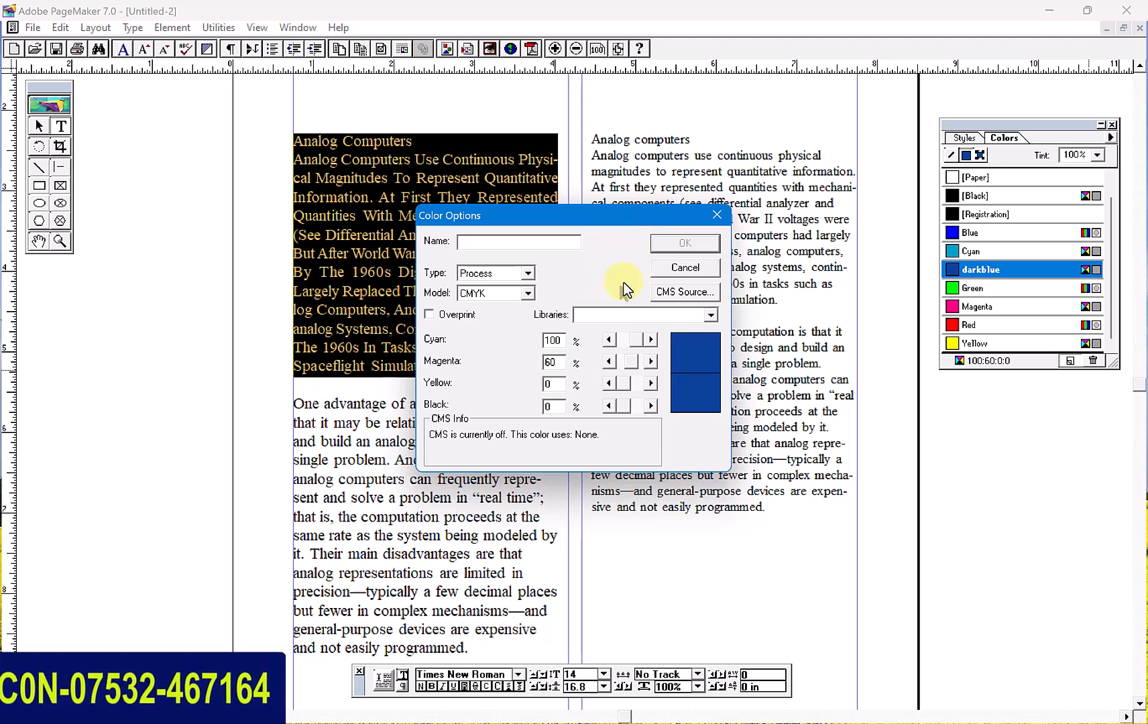
click(685, 270)
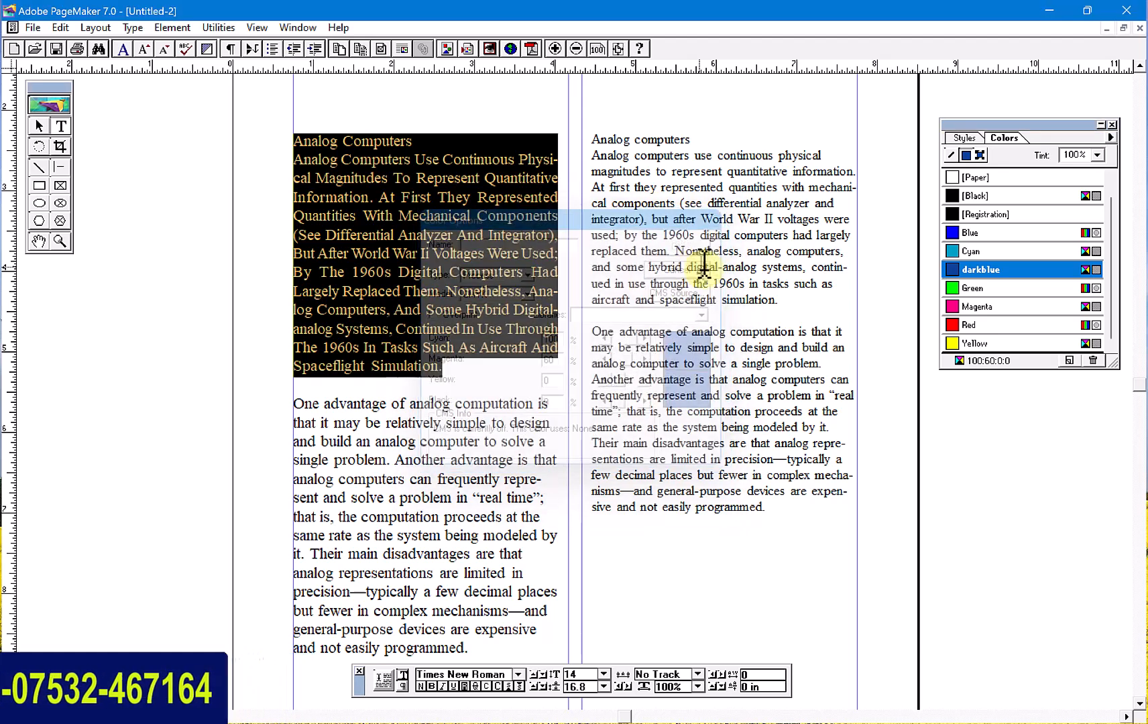
- Color the left column's selected heading and first paragraph Blue, and deselect the text
click(975, 232)
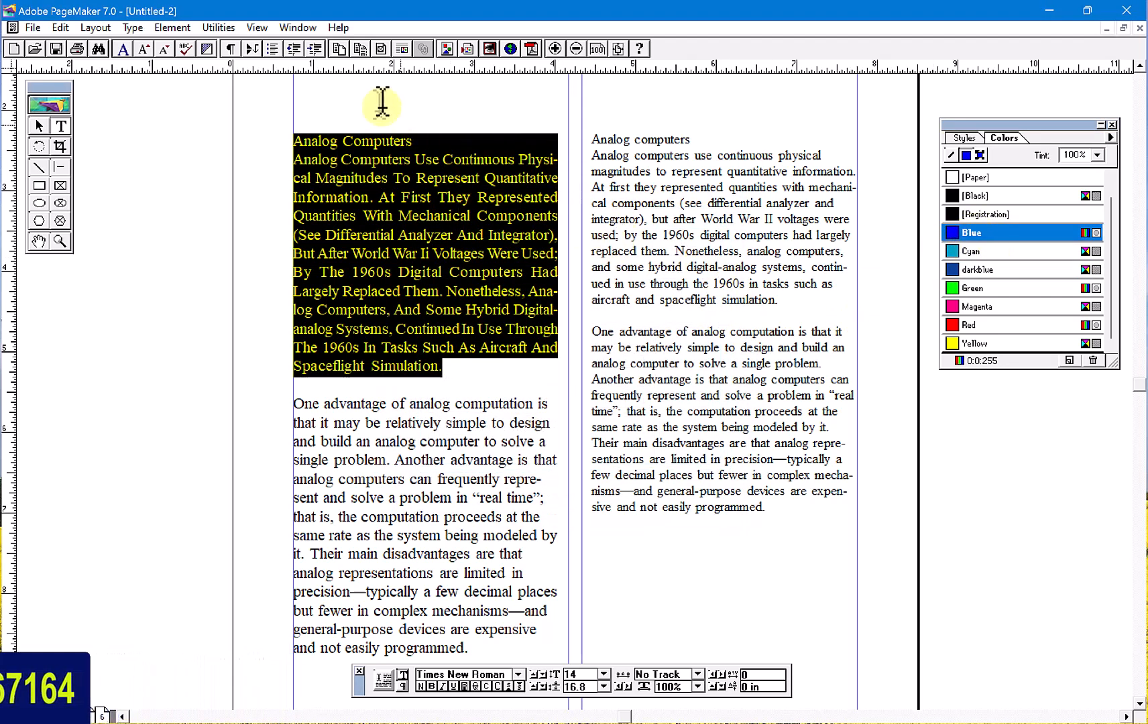
click(219, 26)
mouse_move(277, 57)
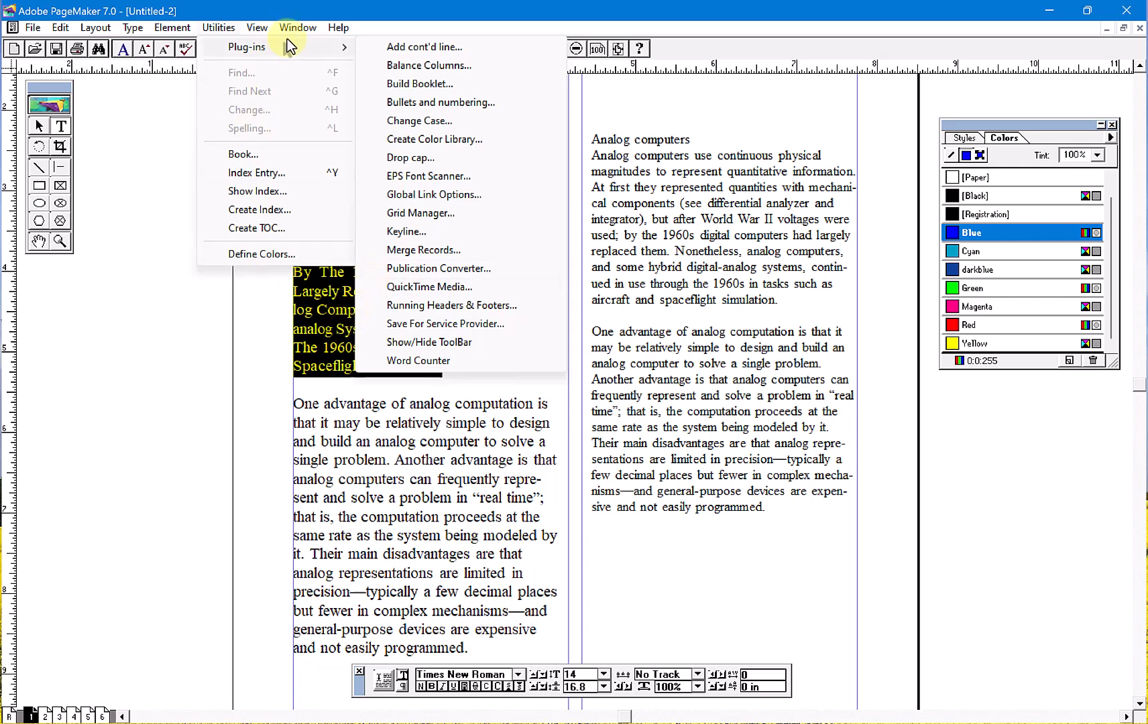
click(312, 13)
click(431, 246)
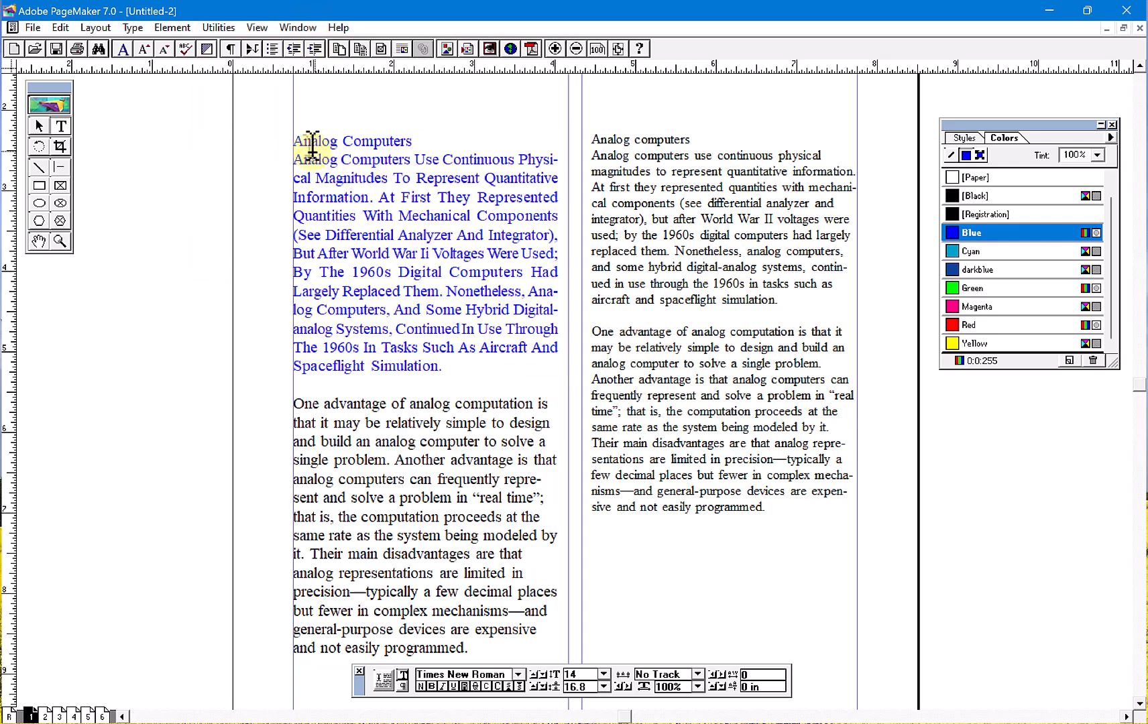
- Join the left column's "Analog Computers" heading with the paragraph below it by deleting the line break
click(419, 142)
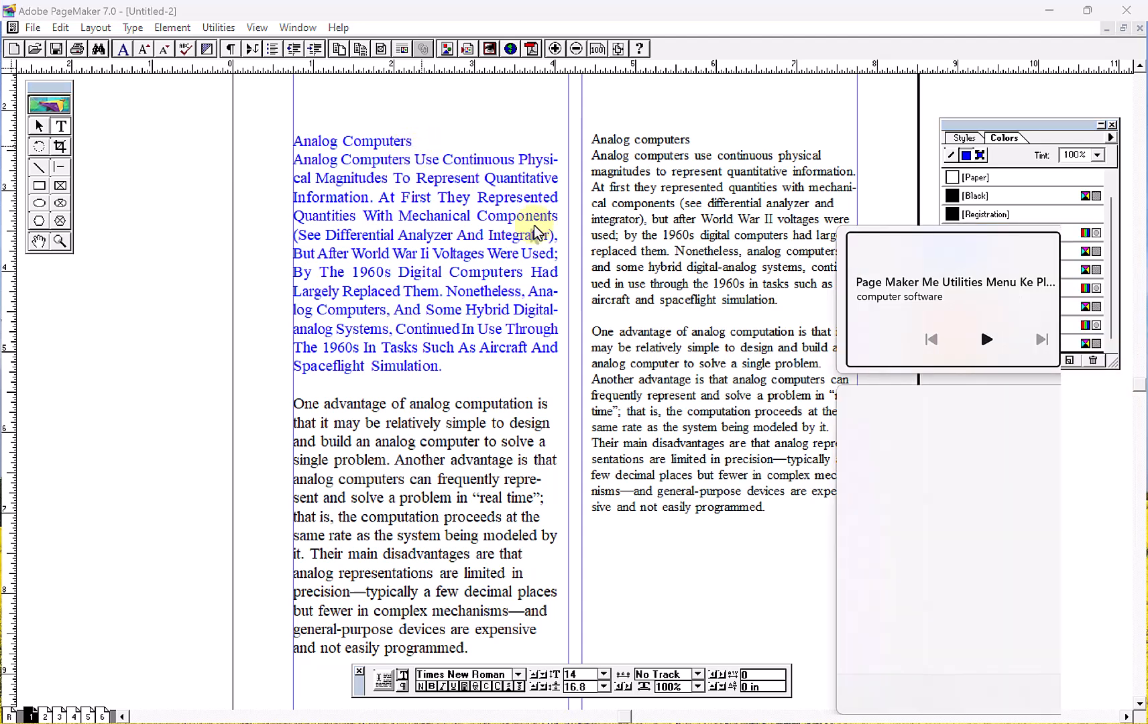
click(754, 365)
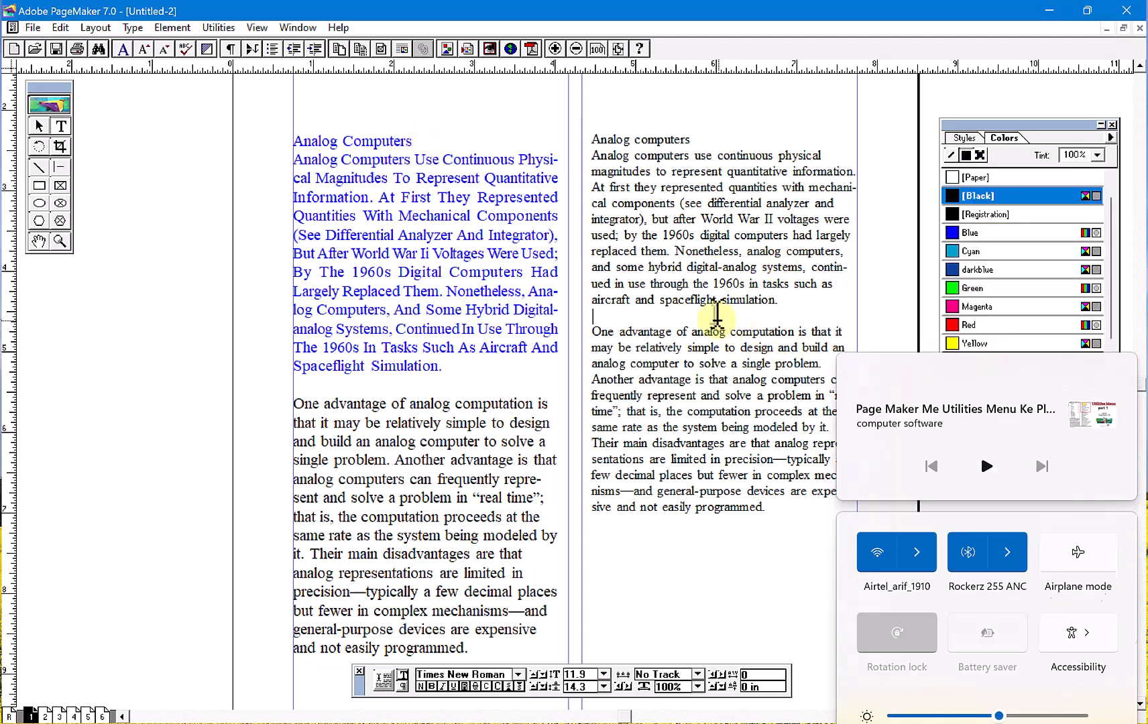
click(422, 139)
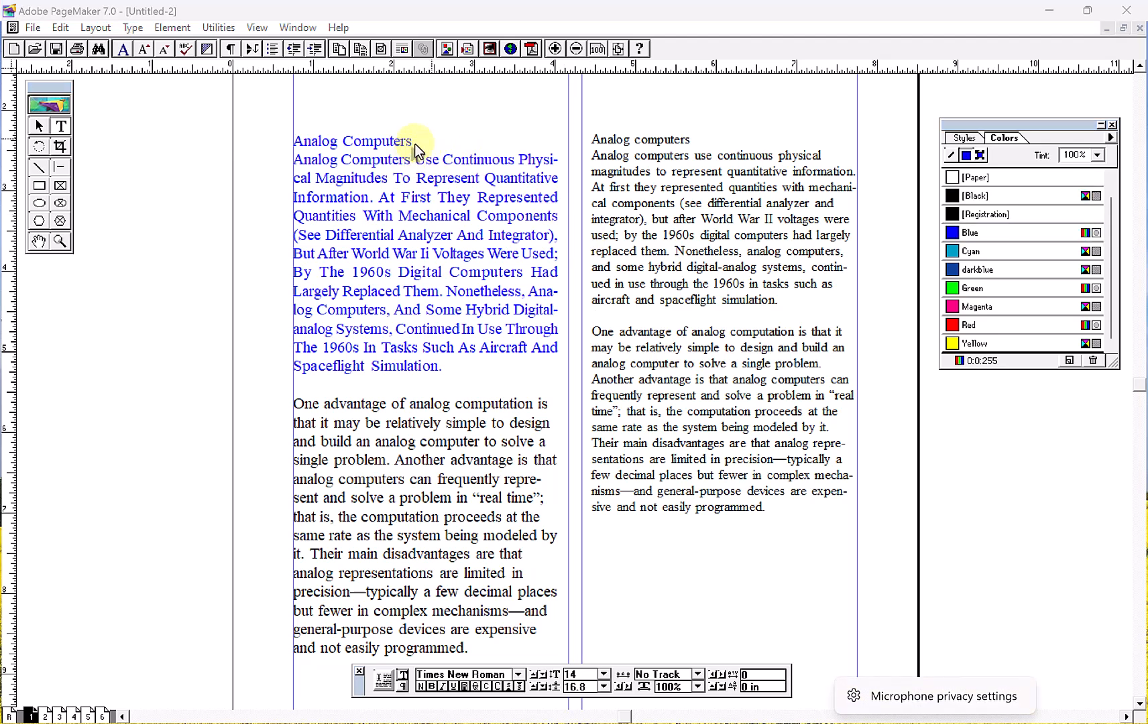
key(Delete)
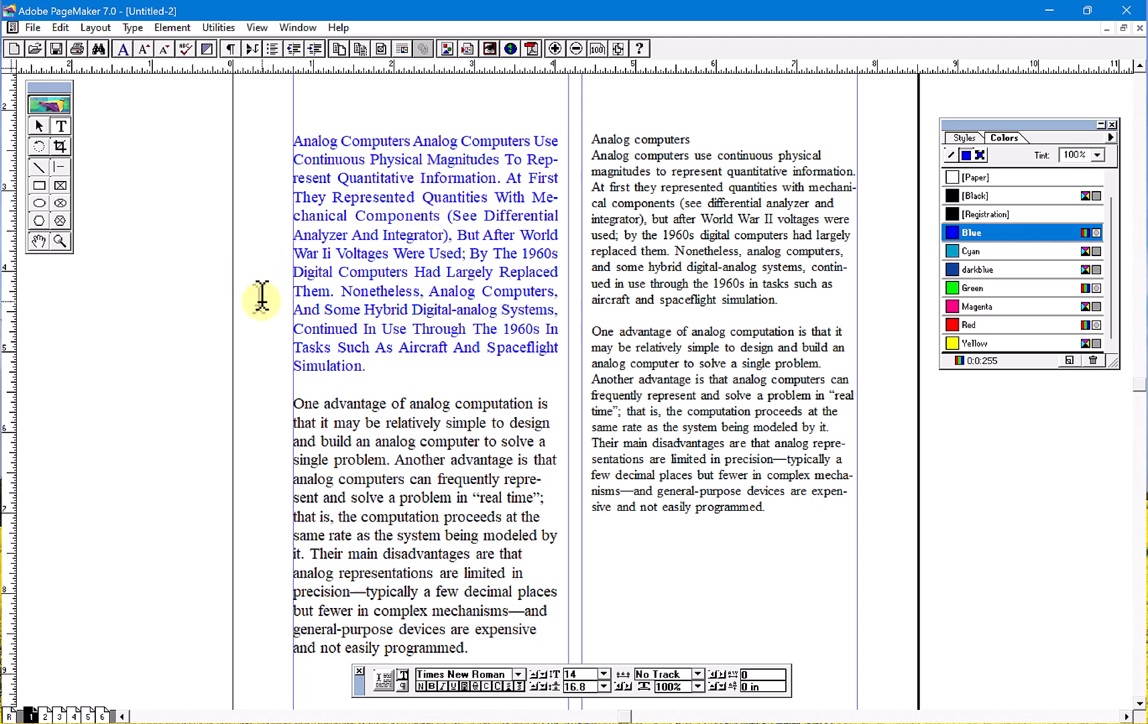
- Apply a 3-line drop cap to the blue paragraph in the left column with the Drop Cap plug-in
click(295, 143)
click(218, 27)
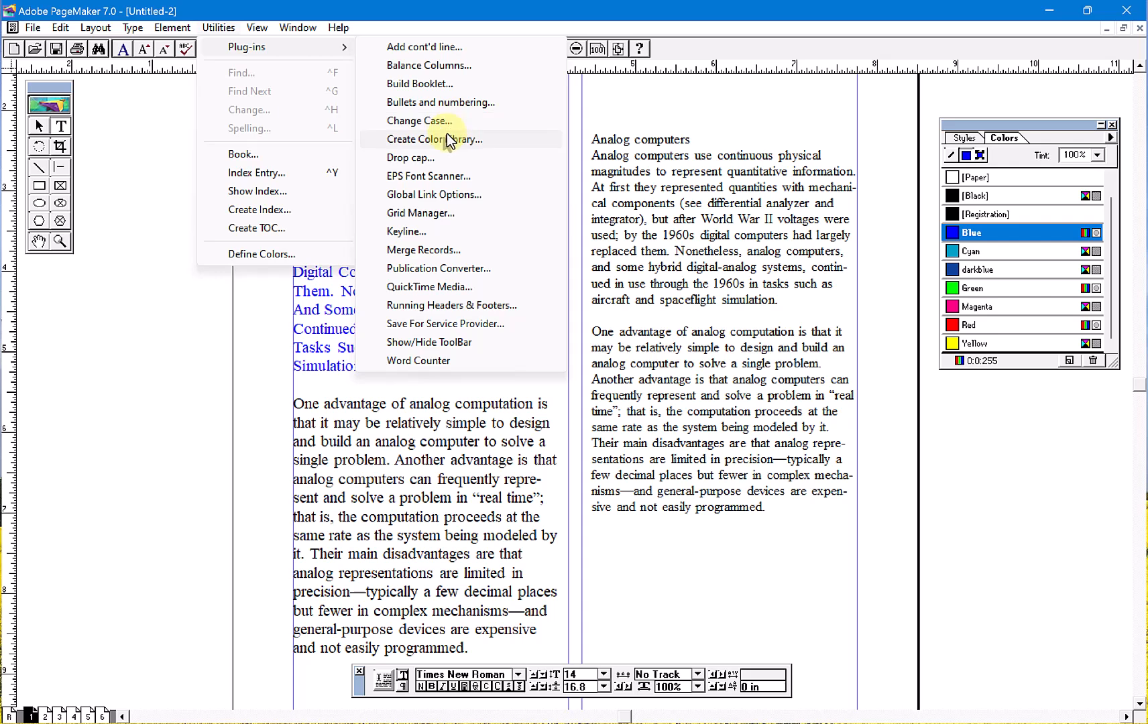
click(454, 163)
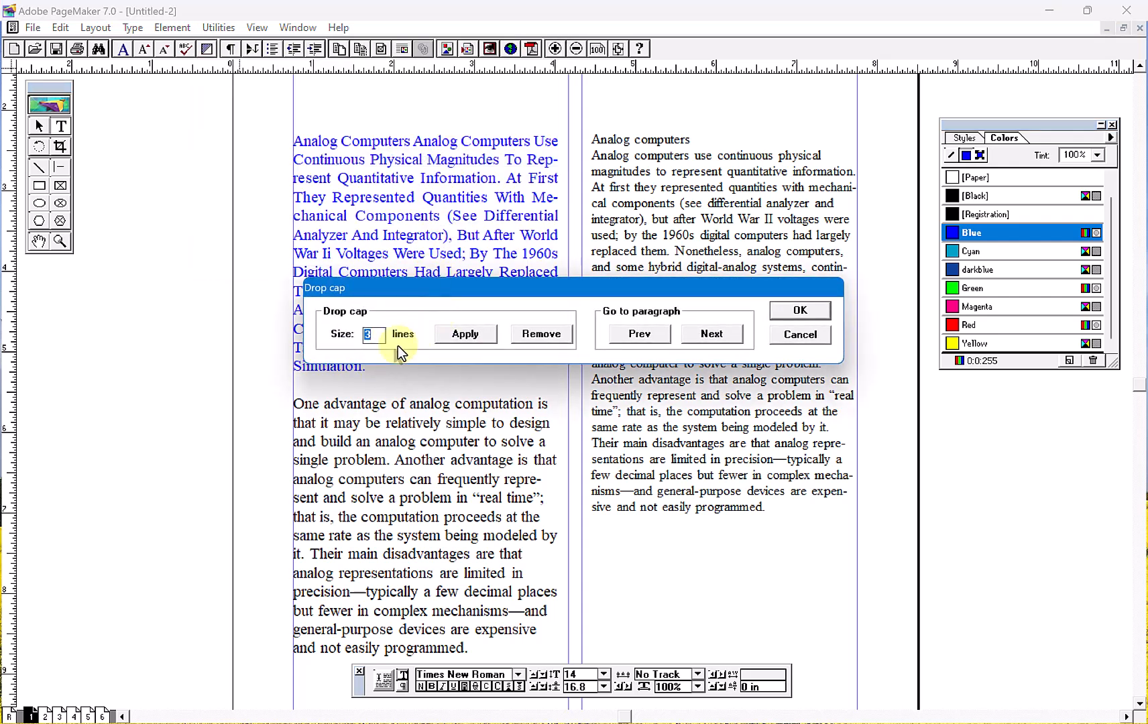
click(484, 338)
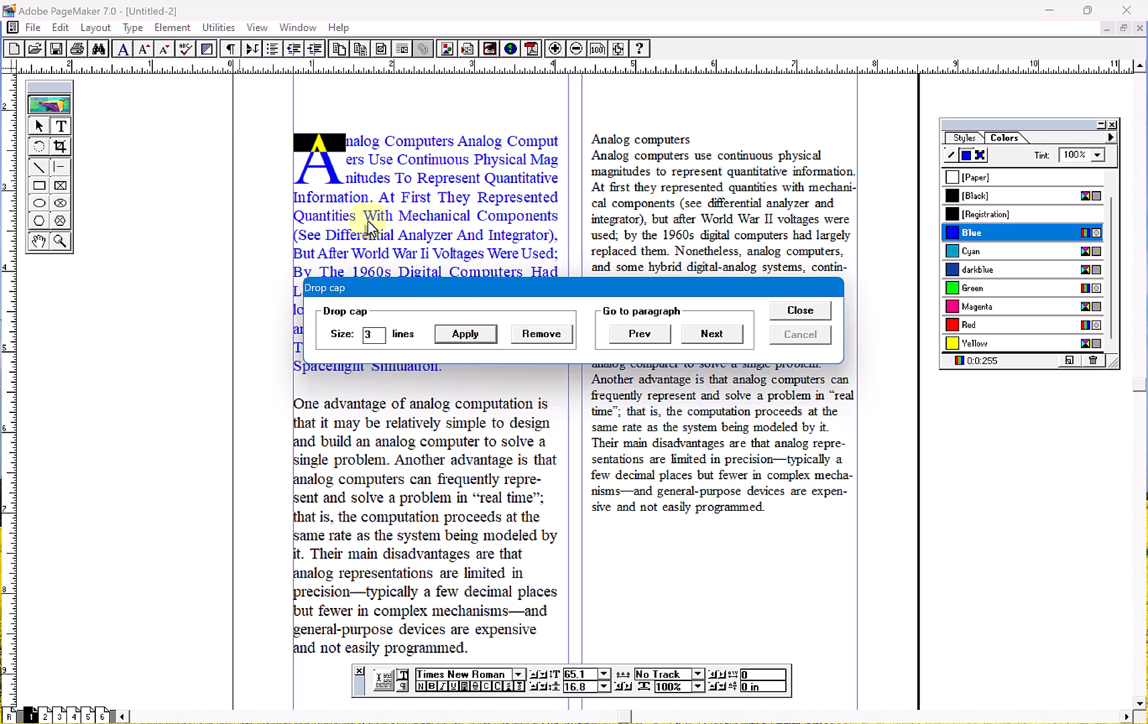
click(795, 316)
click(434, 235)
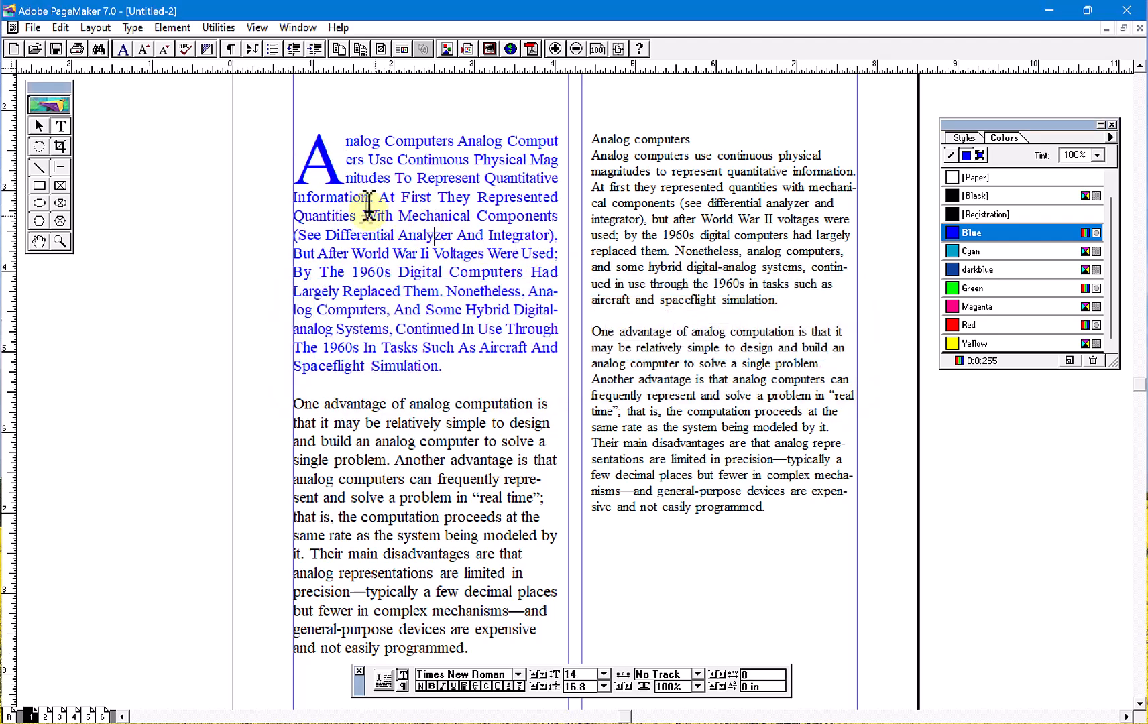
- Remove the drop cap from the blue paragraph in the left column
drag(323, 146, 310, 147)
double_click(312, 148)
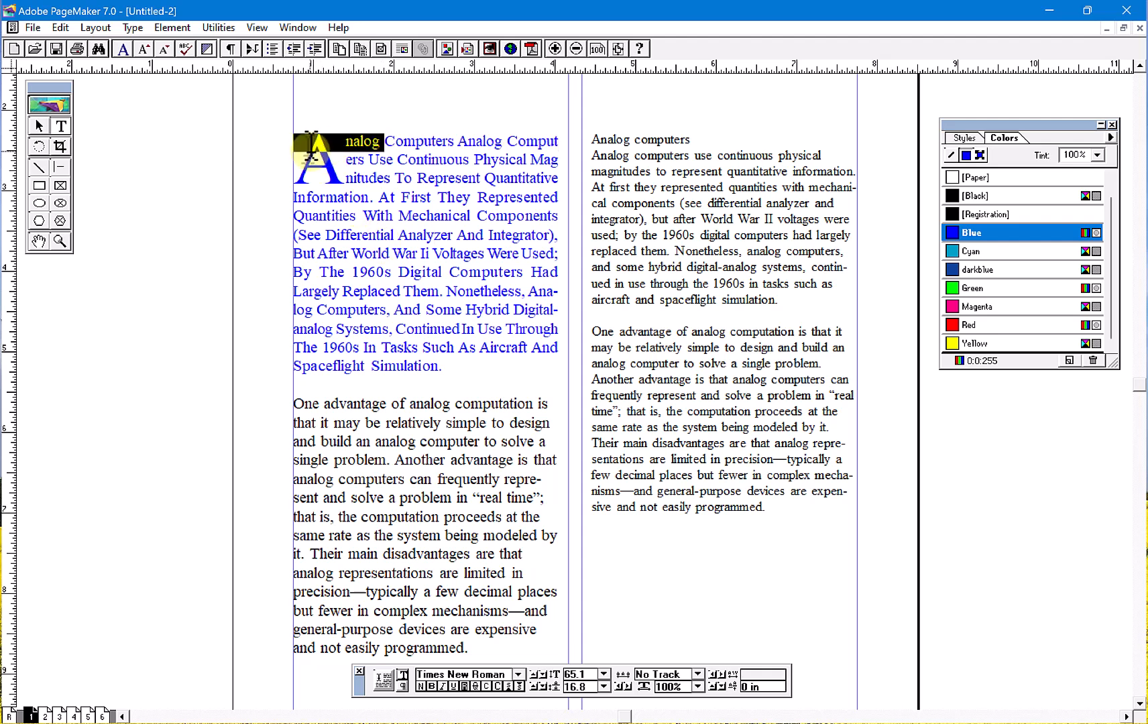
click(218, 29)
mouse_move(243, 46)
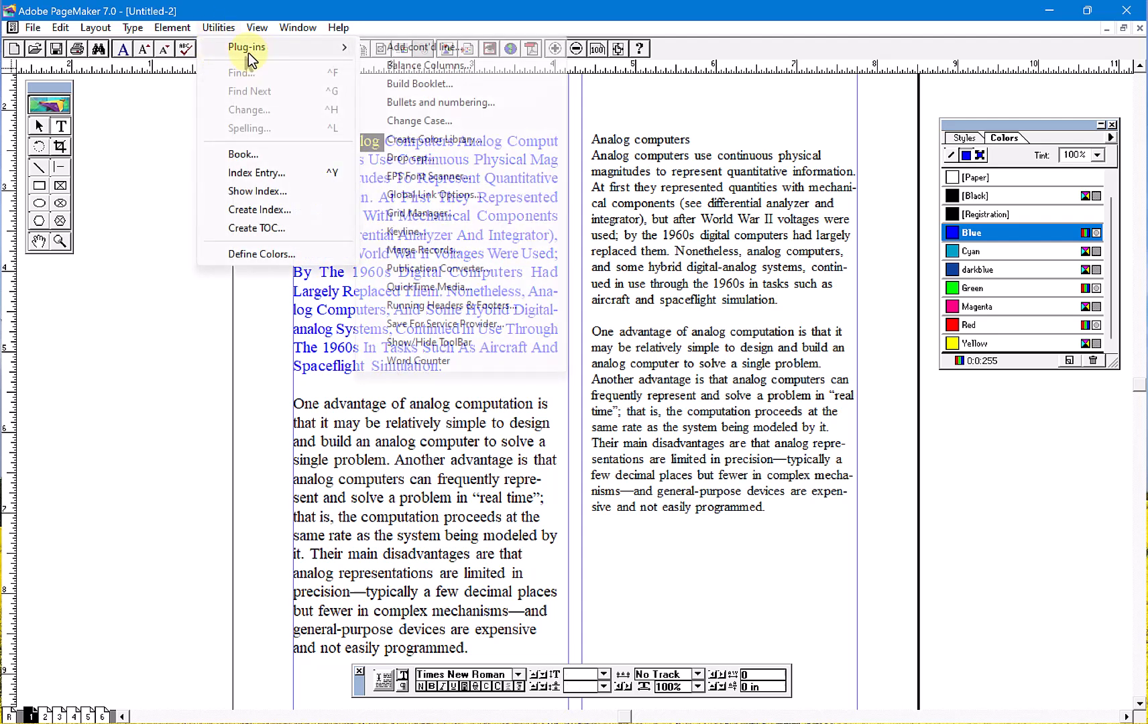
click(431, 160)
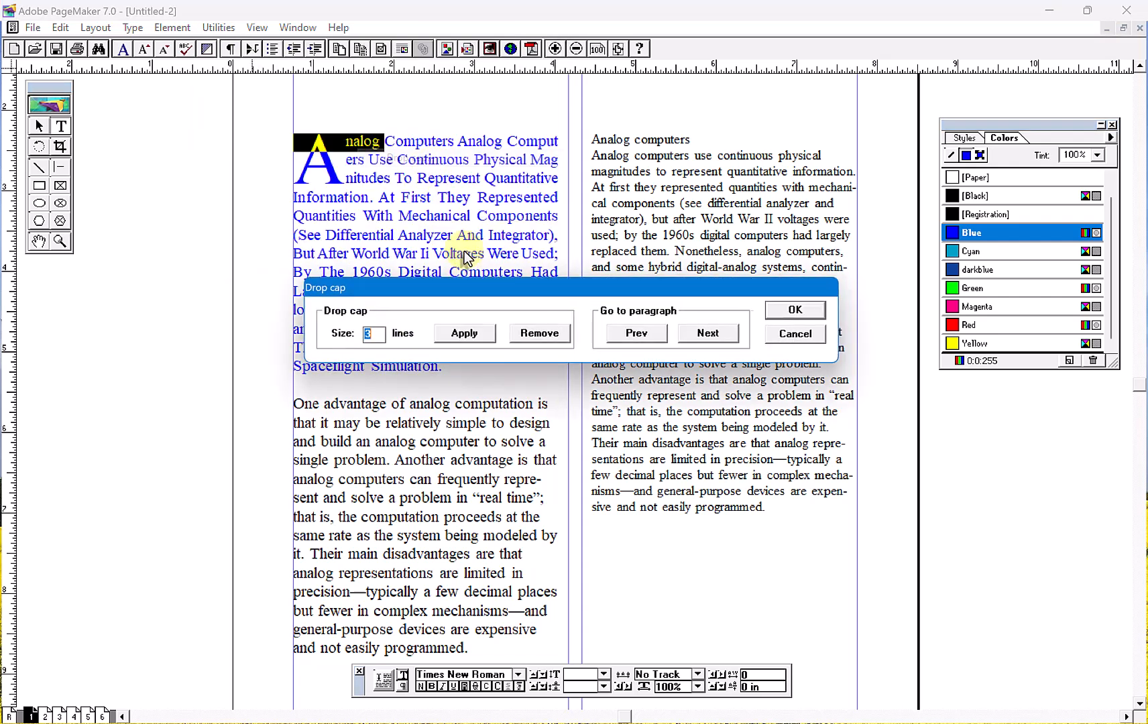
click(536, 334)
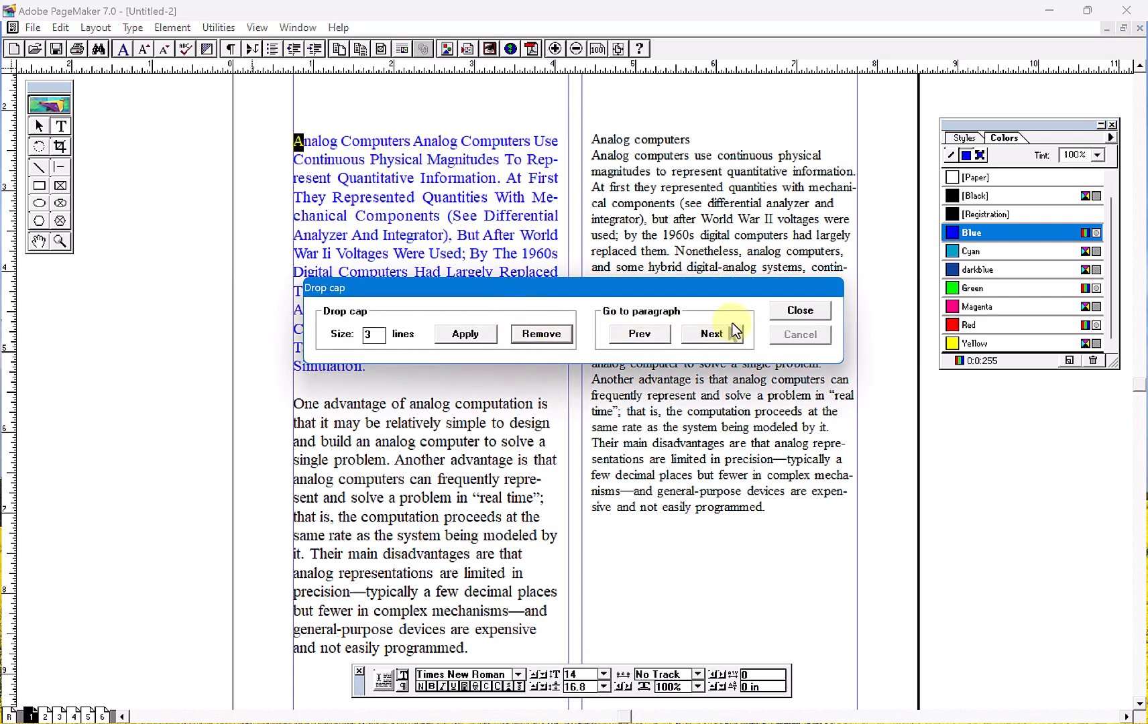
click(798, 310)
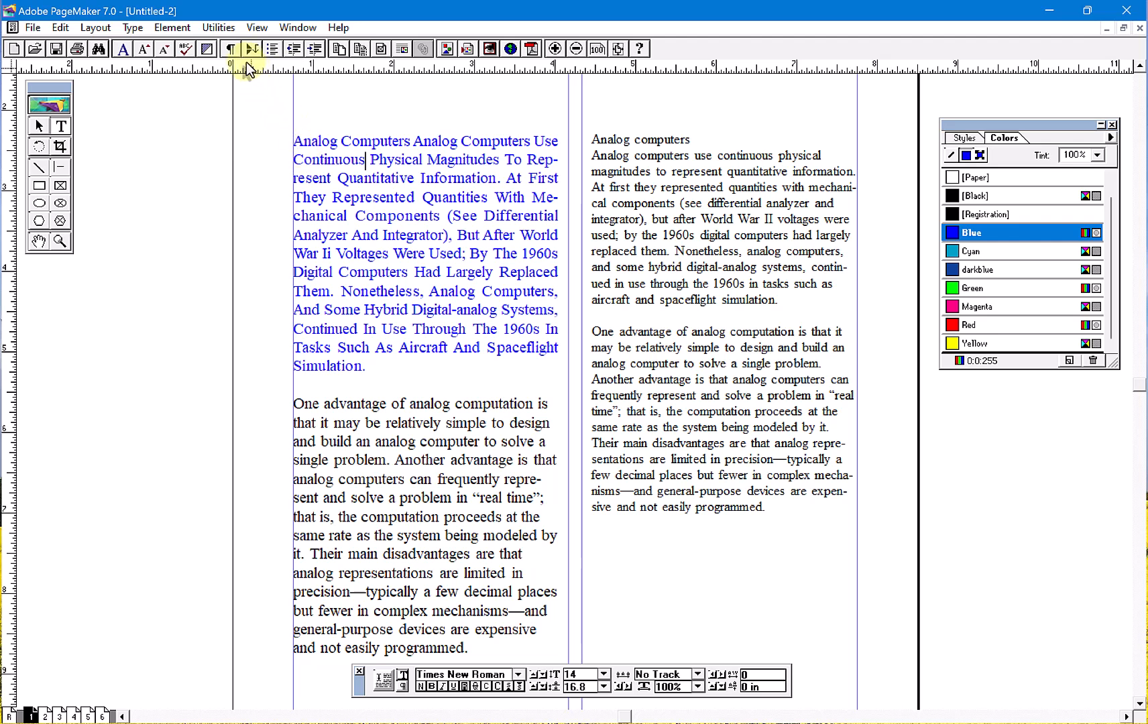
- Confirm the EPS Font Scanner preference with Scan EPS Font set to On
click(220, 27)
mouse_move(282, 47)
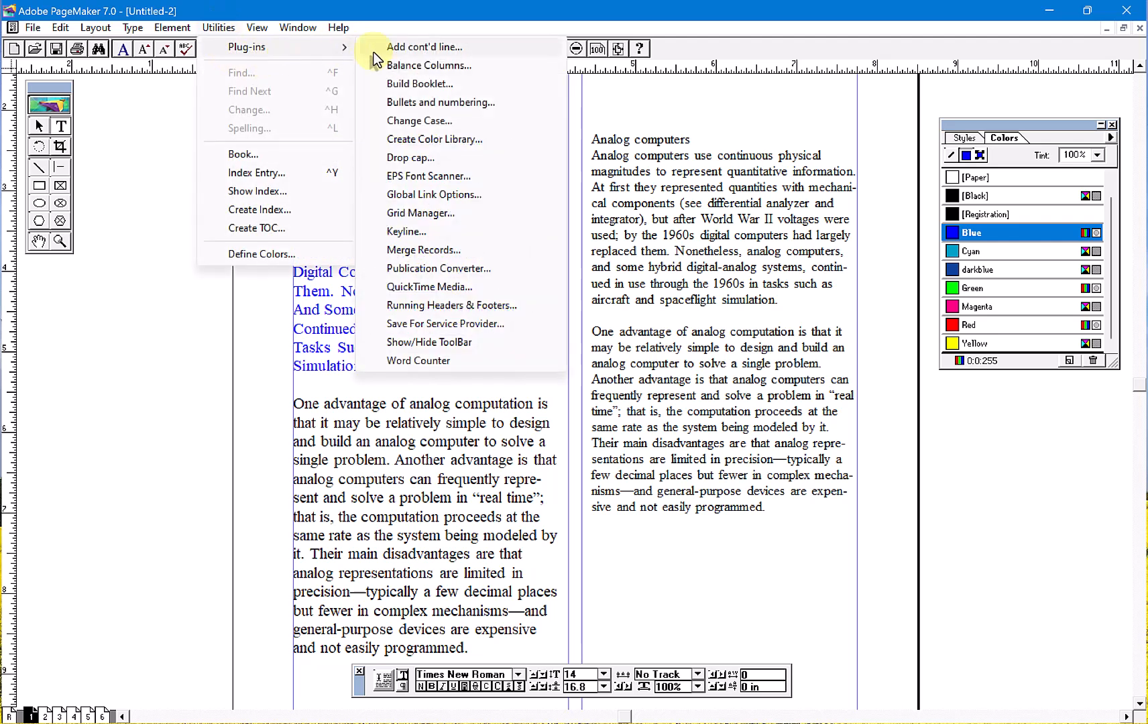
click(448, 178)
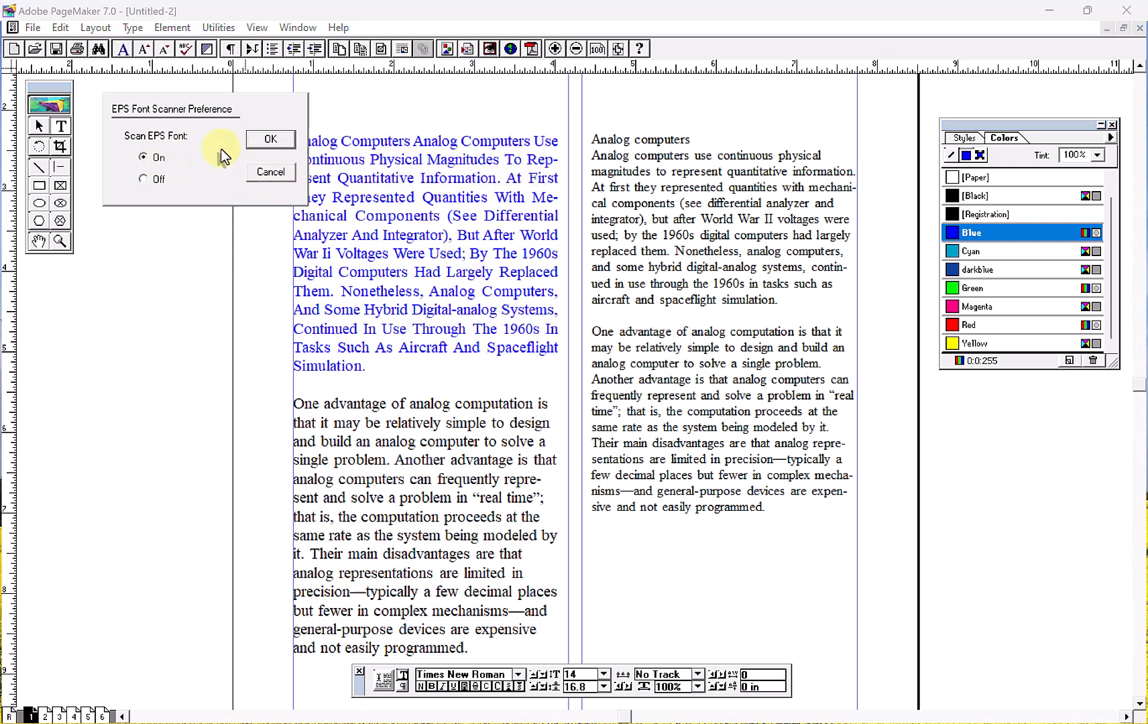
click(270, 139)
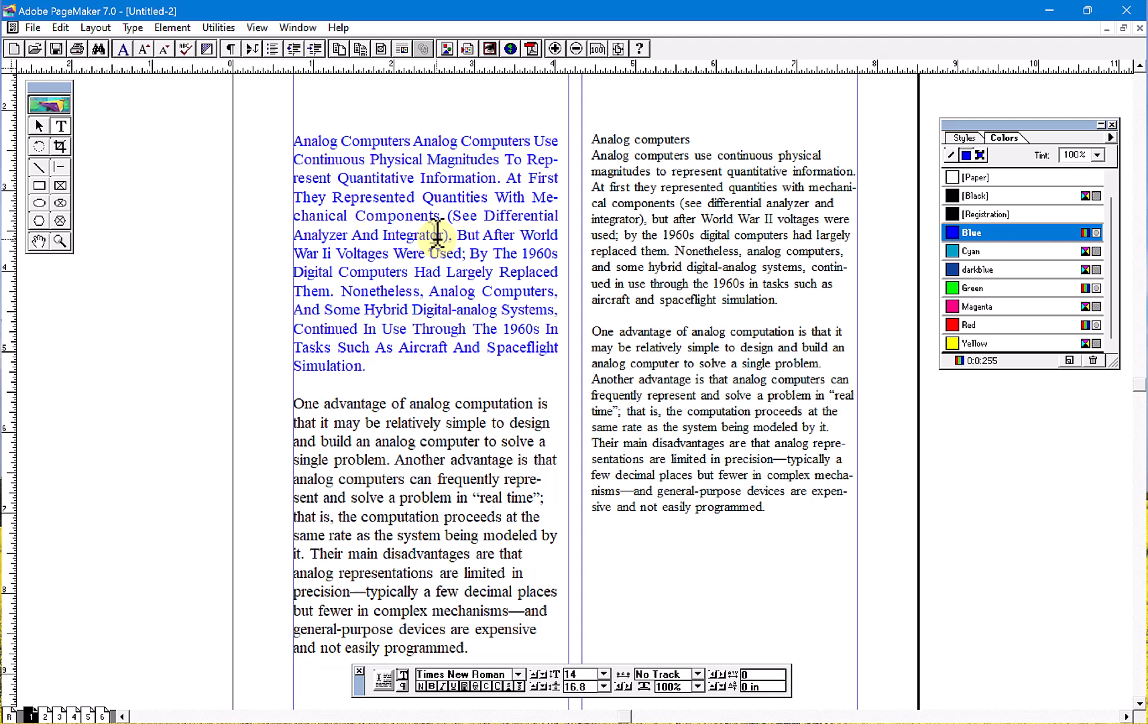
- Examine the Global Link Options settings without applying changes, and look at the link commands available for elements
click(220, 29)
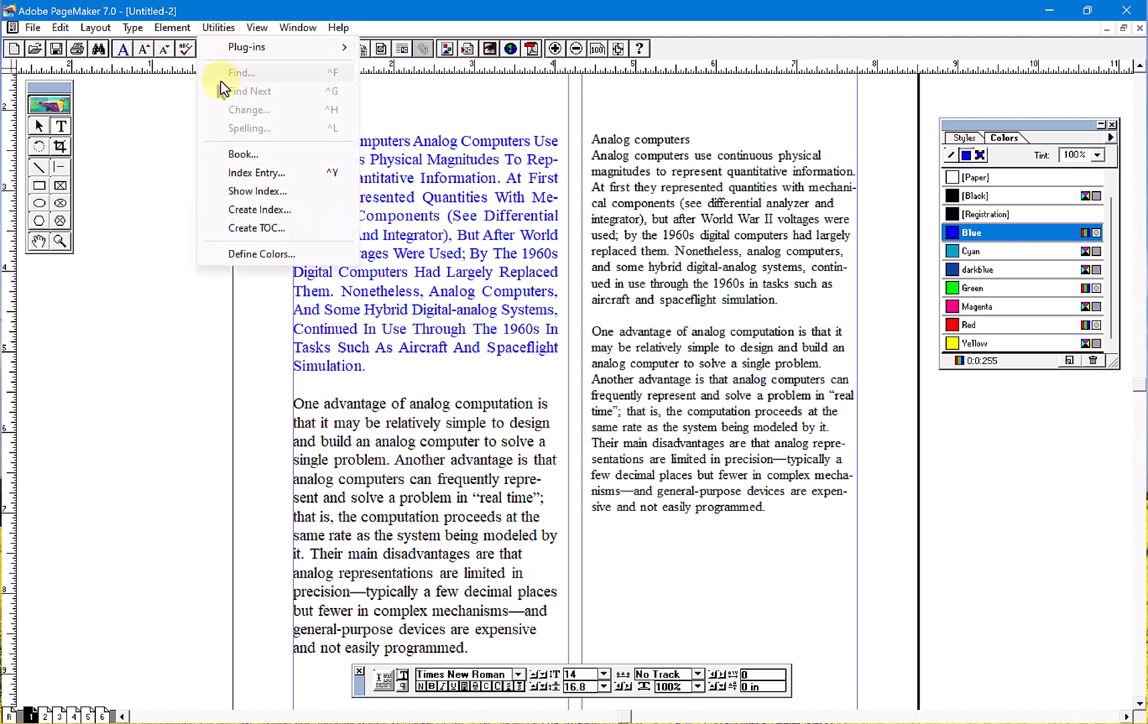
mouse_move(287, 45)
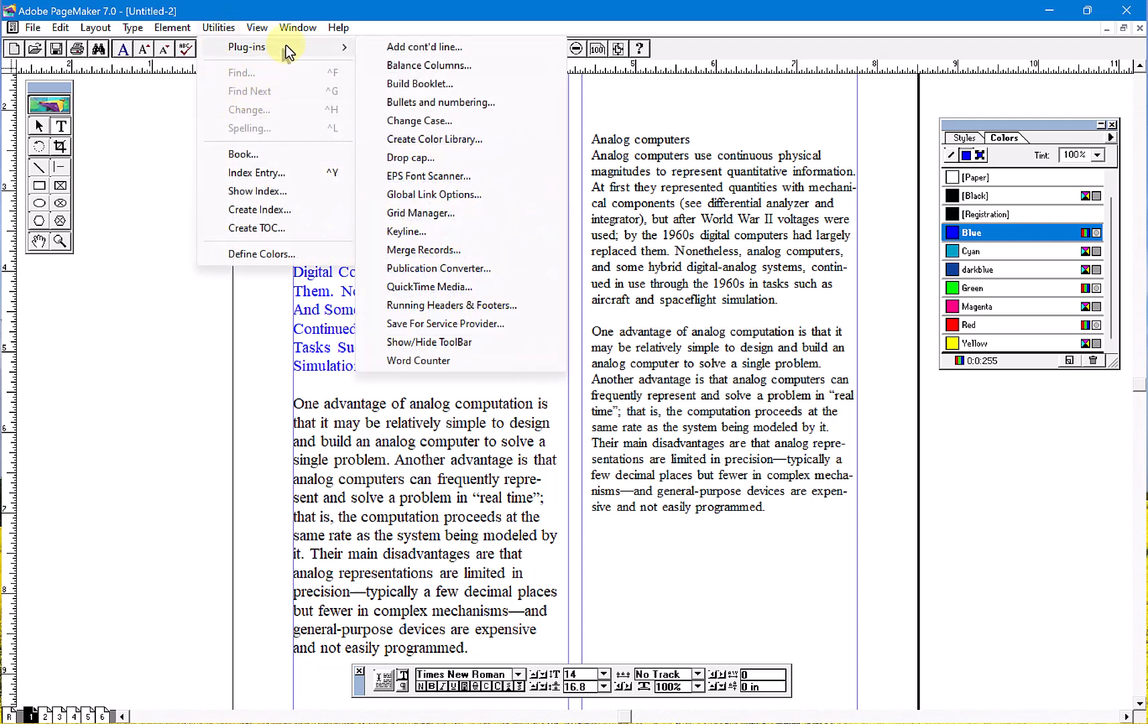
click(461, 196)
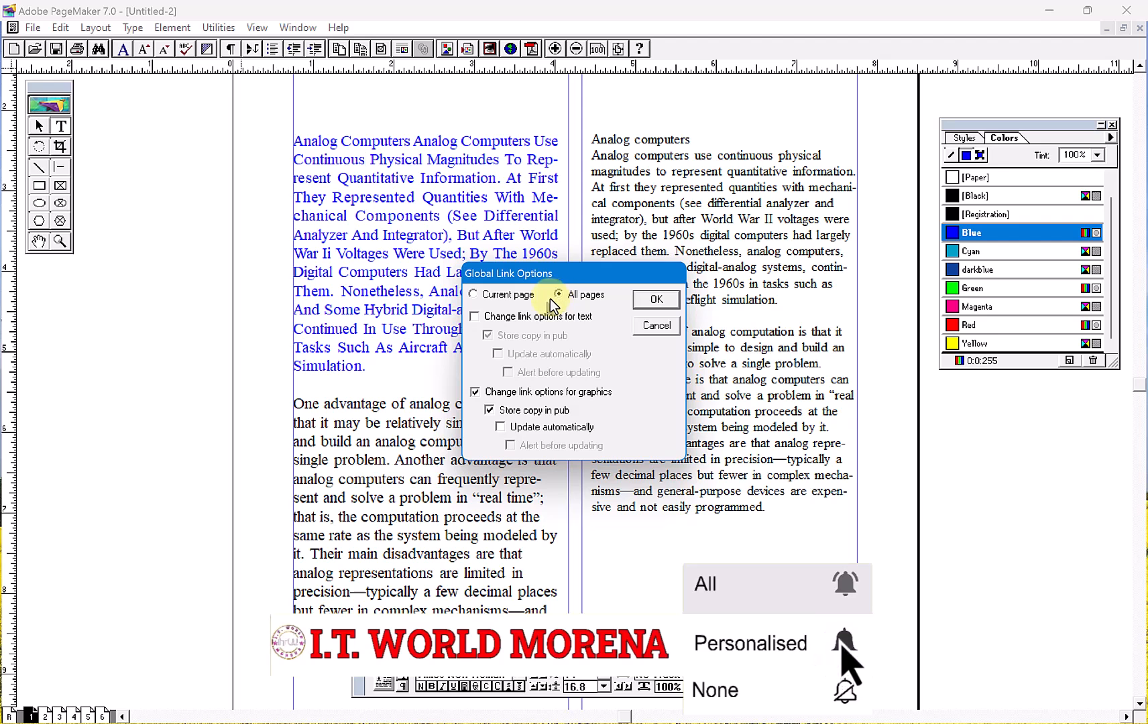
click(657, 326)
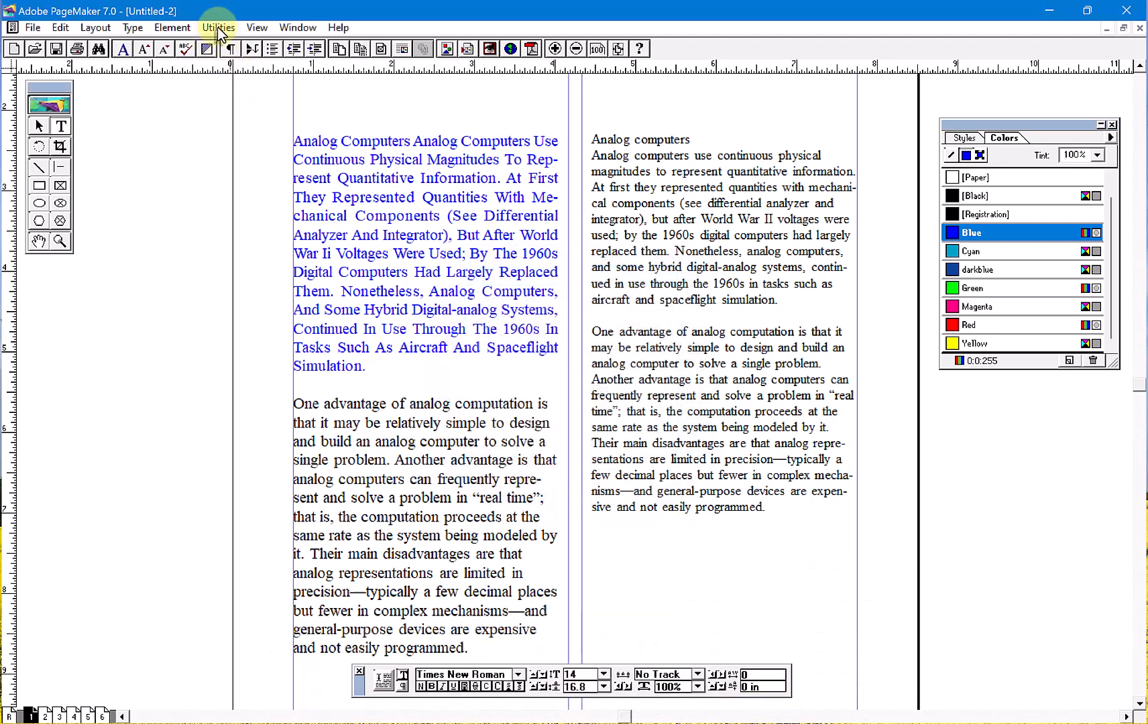
click(219, 28)
mouse_move(189, 26)
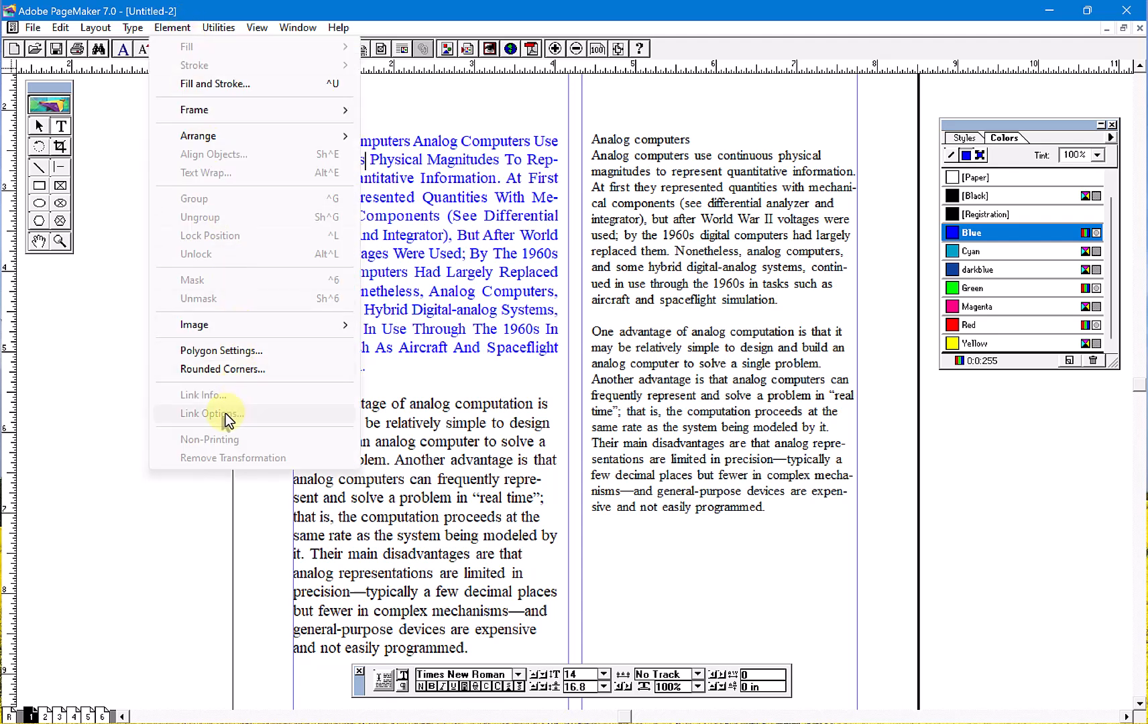
mouse_move(231, 53)
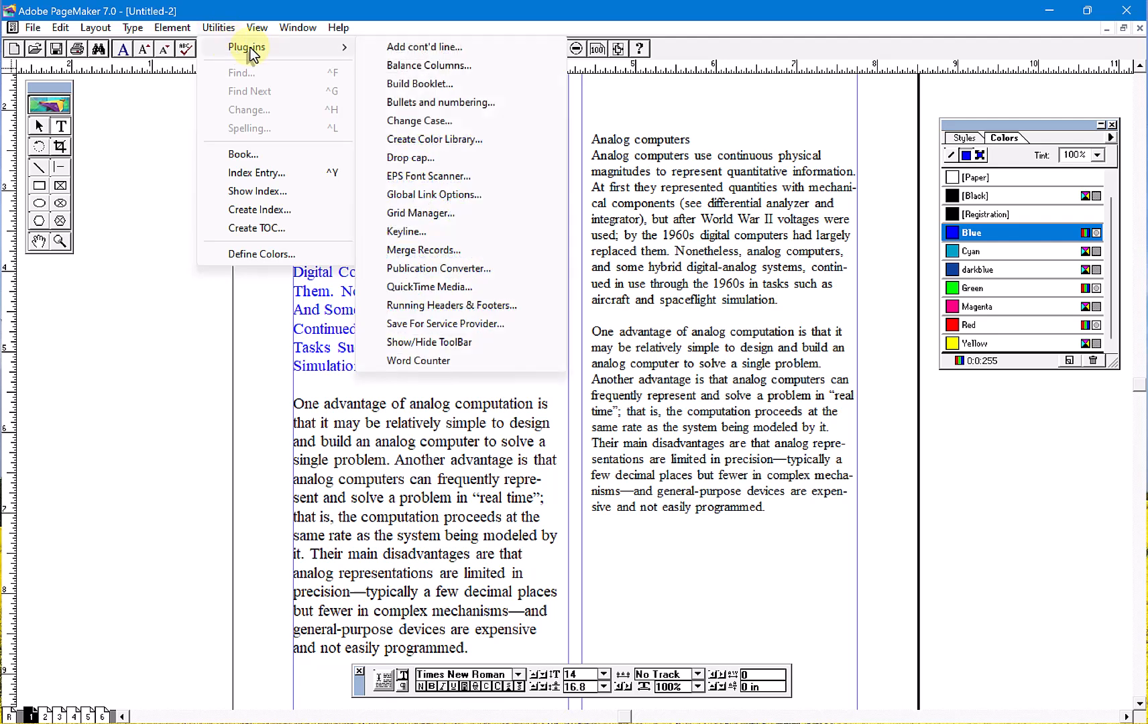
- In Global Link Options, enable text link options for all pages with Update automatically and Alert before updating
click(458, 191)
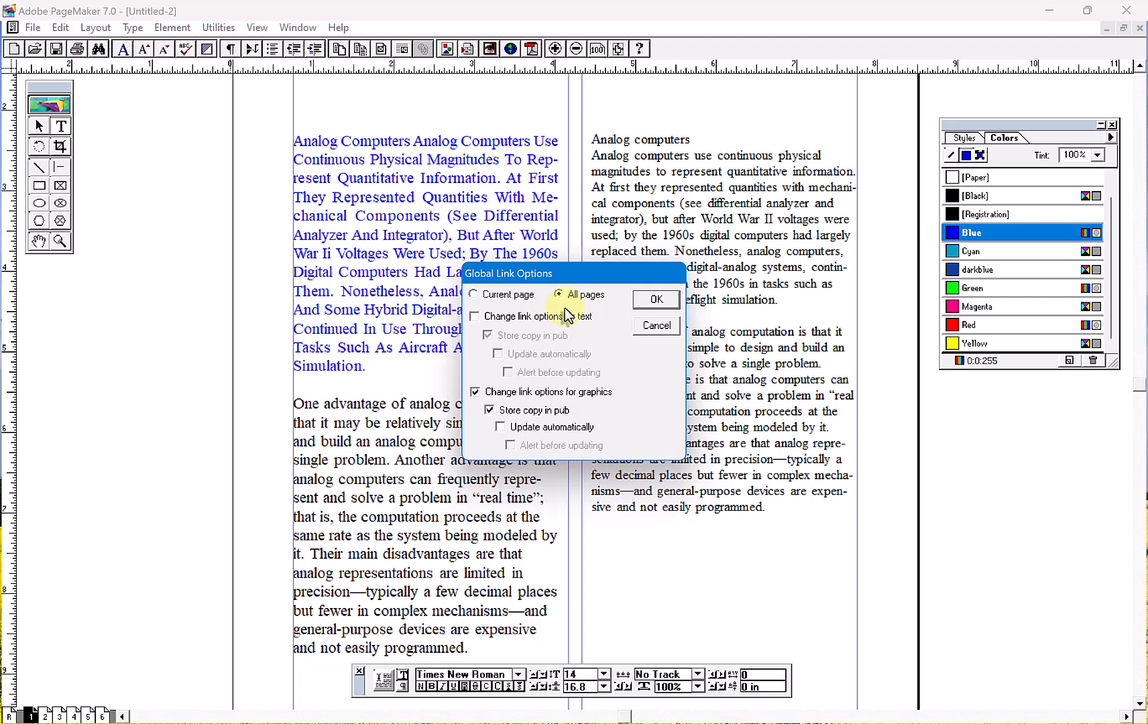
click(488, 316)
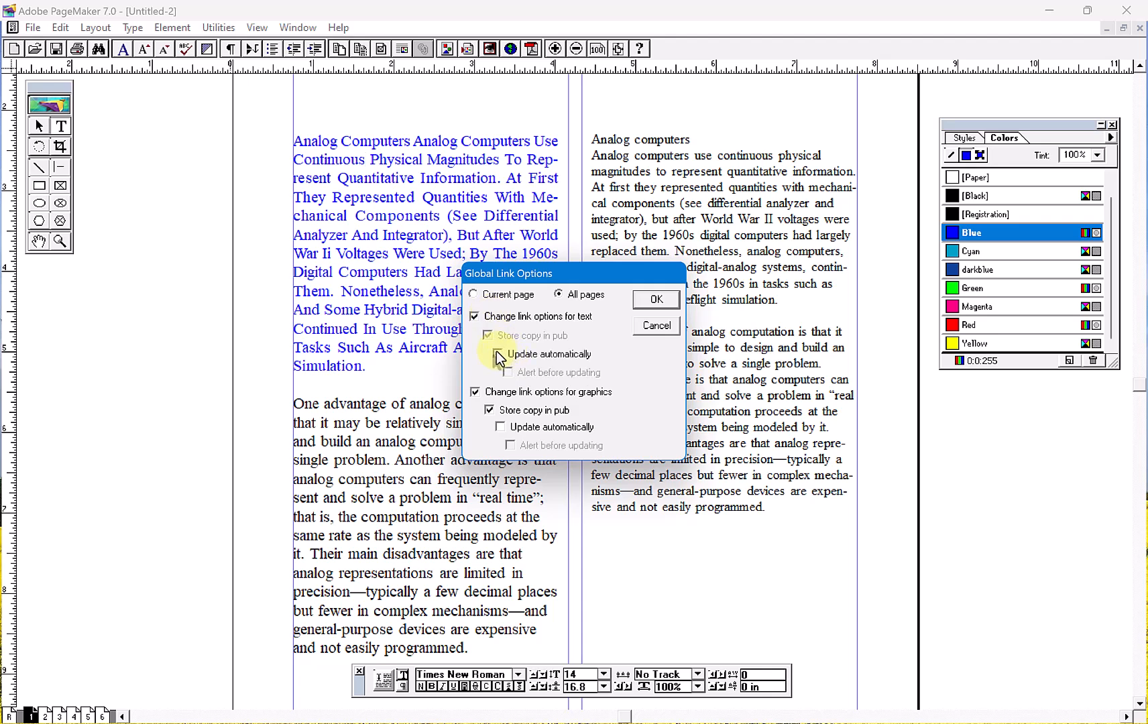
click(509, 373)
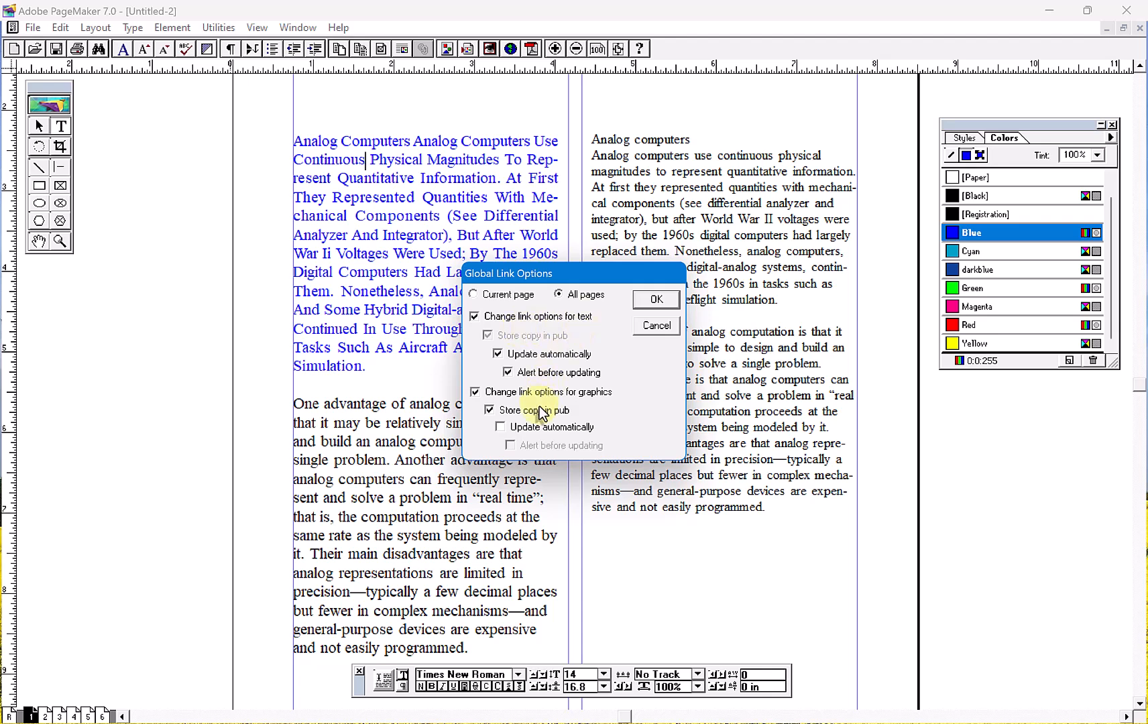
click(656, 329)
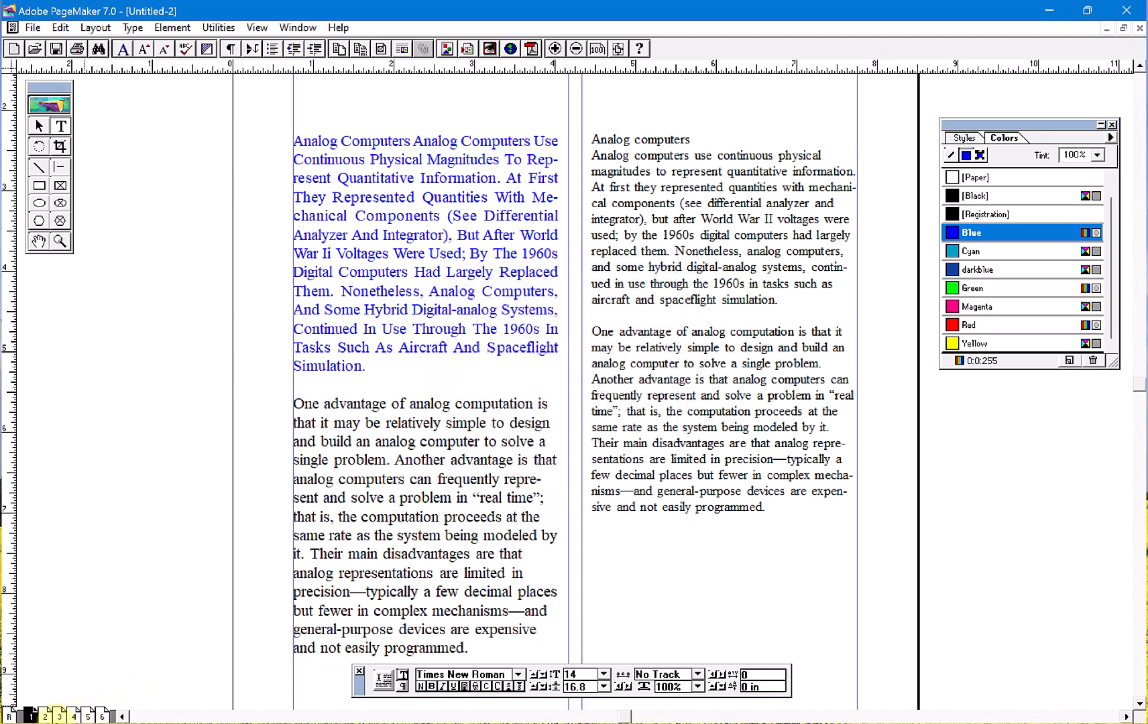
- Go to page 6 and set the global link options for graphics to update automatically with an alert before updating
click(74, 716)
click(88, 716)
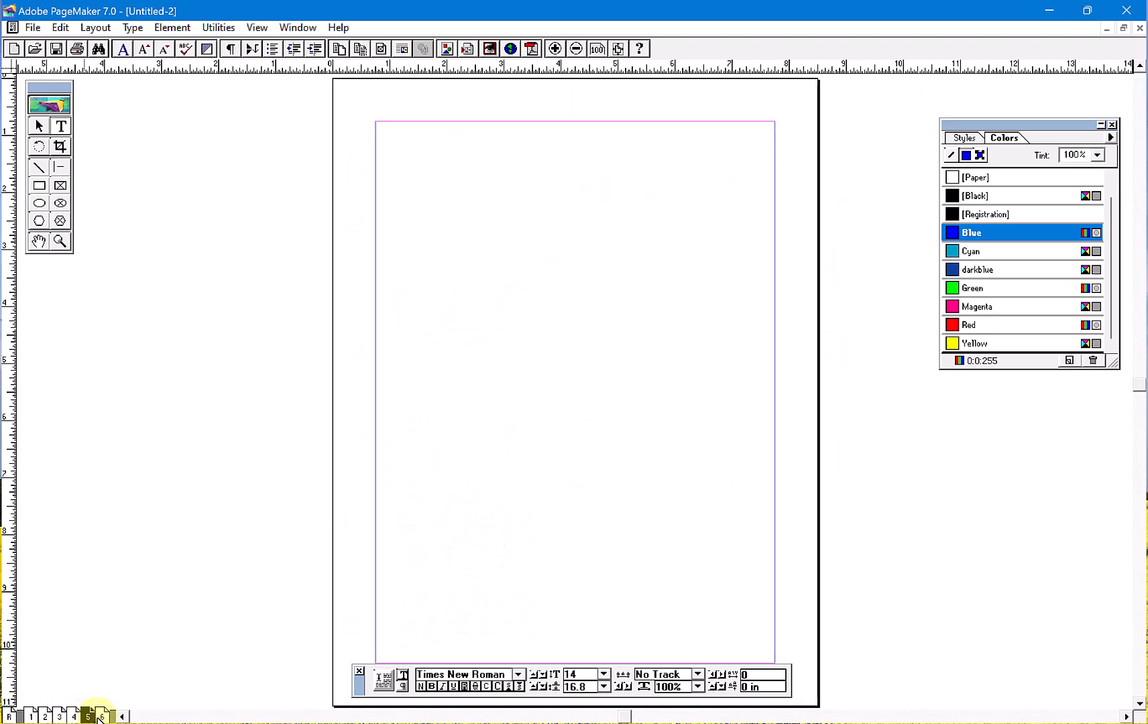
click(102, 716)
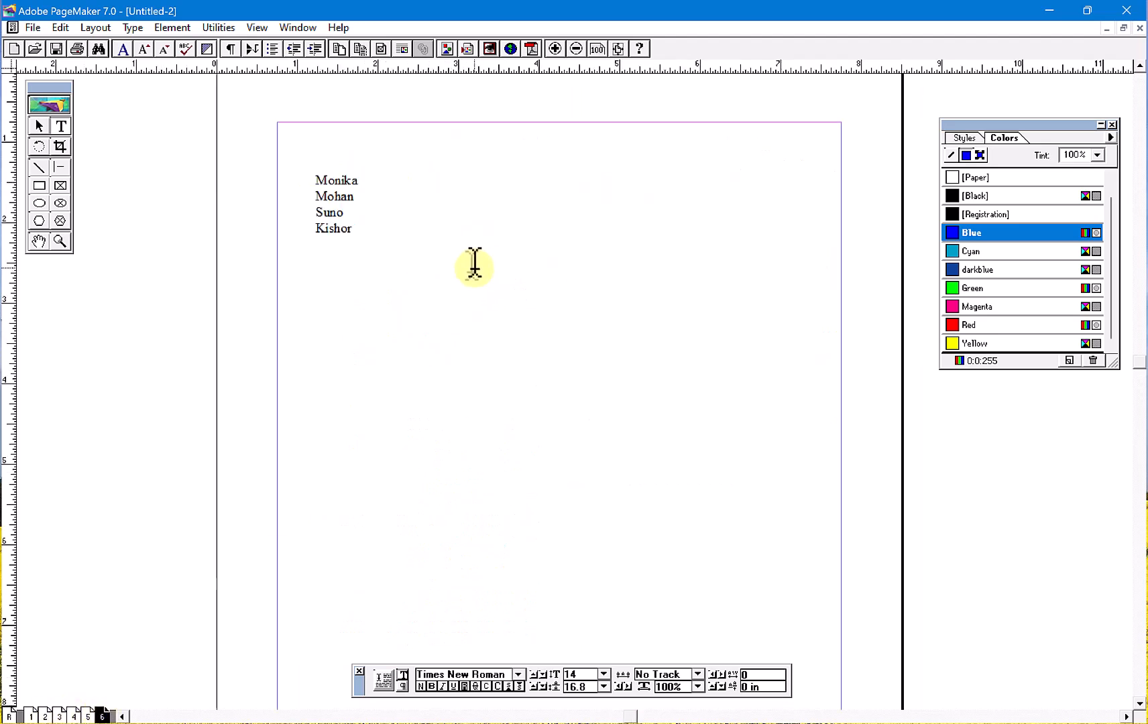
click(218, 29)
mouse_move(268, 49)
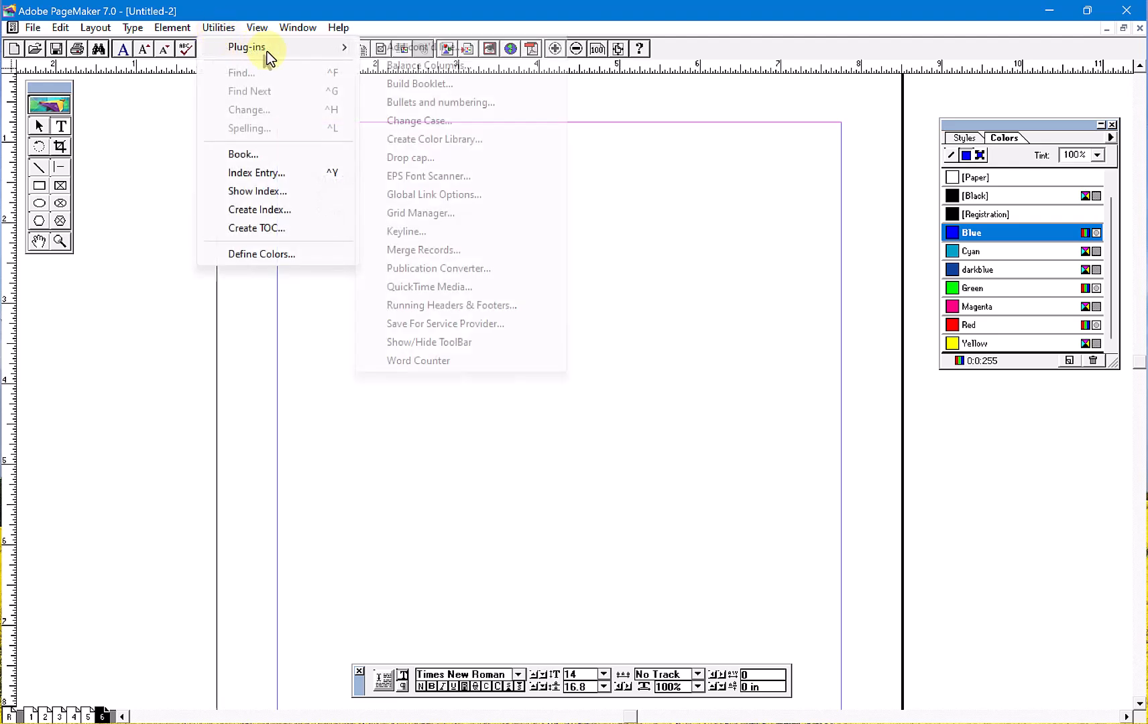
click(445, 193)
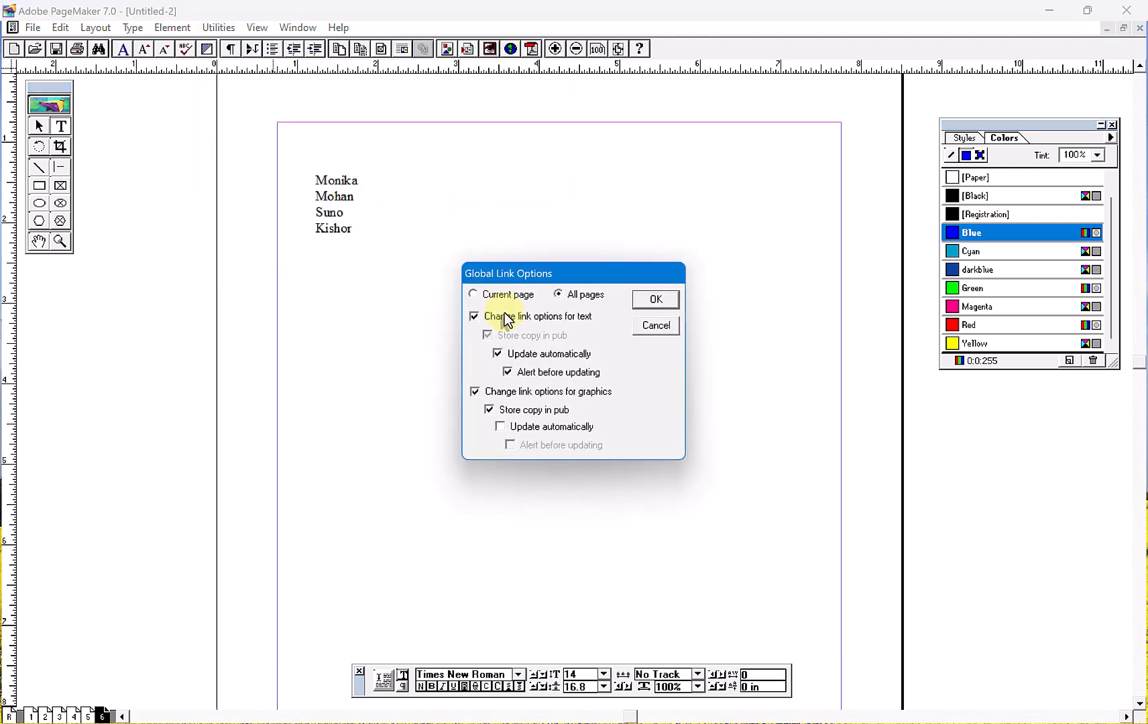
click(500, 427)
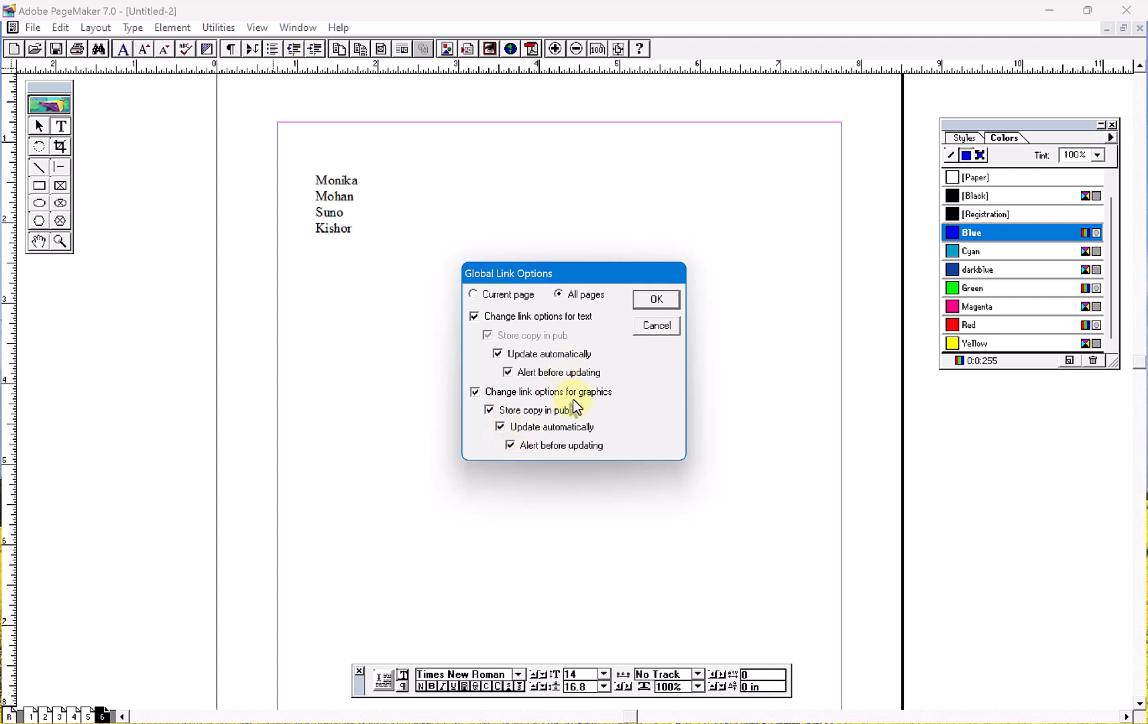
click(655, 300)
- Place paintfile.png on page 6 below the list of names, about 2.76 in wide and 2.28 in high
click(32, 29)
click(67, 174)
text(p)
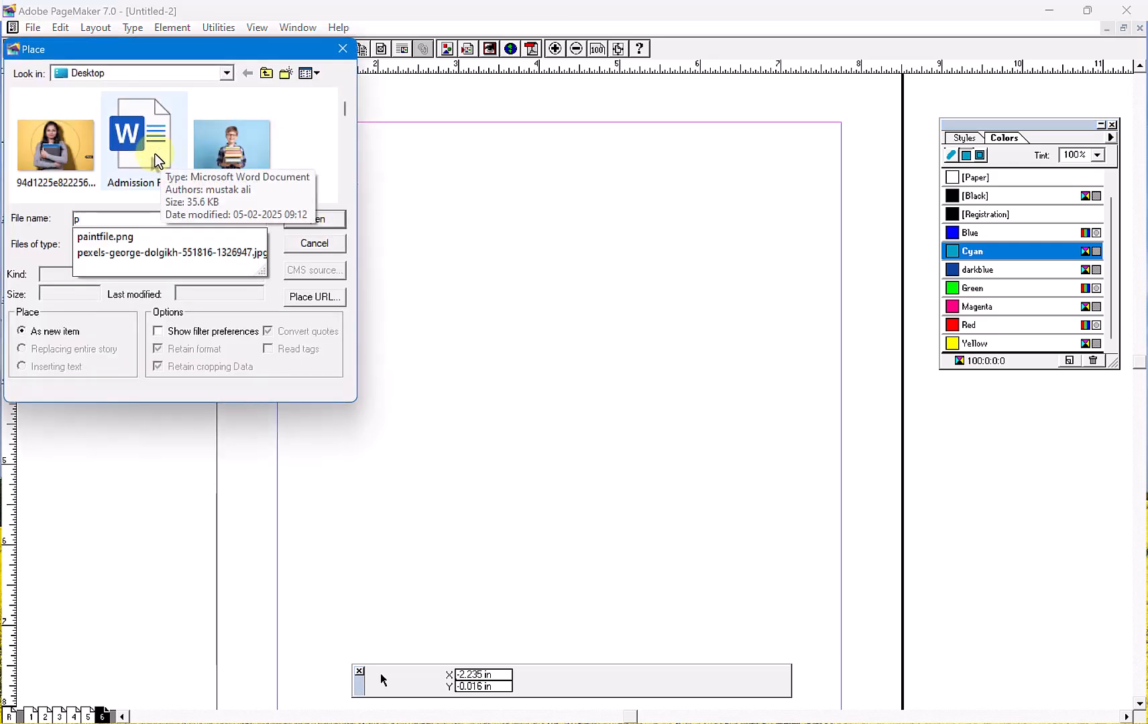
click(134, 237)
click(295, 221)
drag(421, 237, 627, 433)
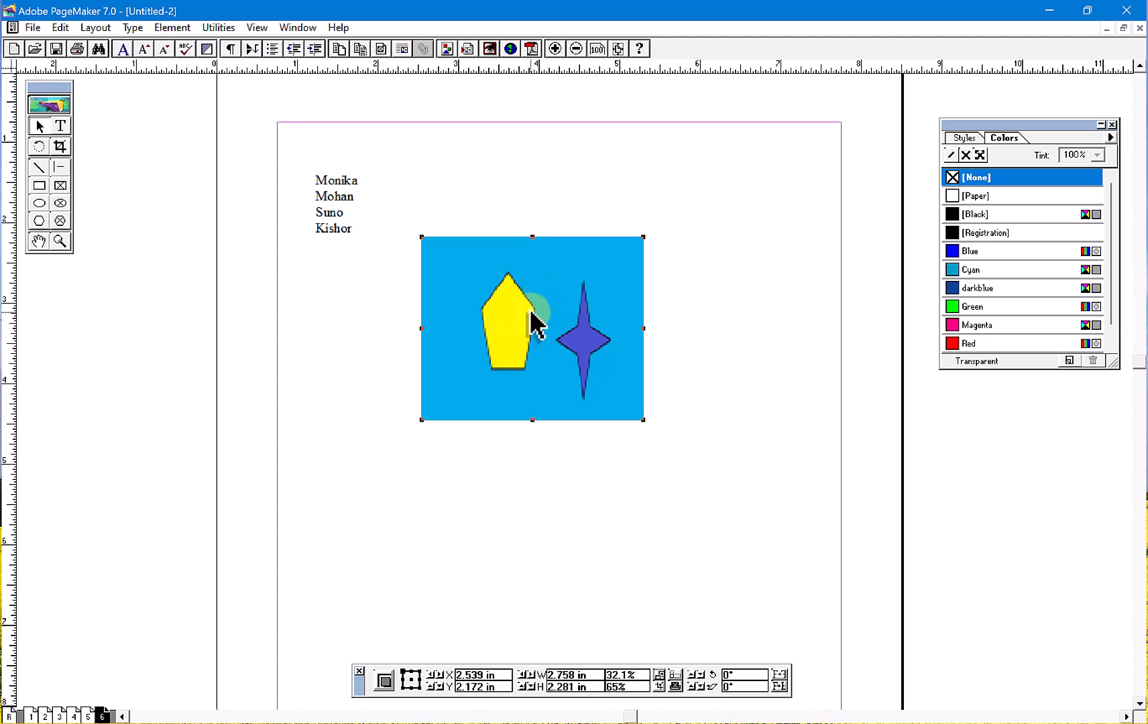
click(339, 262)
- Reapply the Global Link Options to text and graphics on all pages with automatic updating and alerts enabled
click(219, 28)
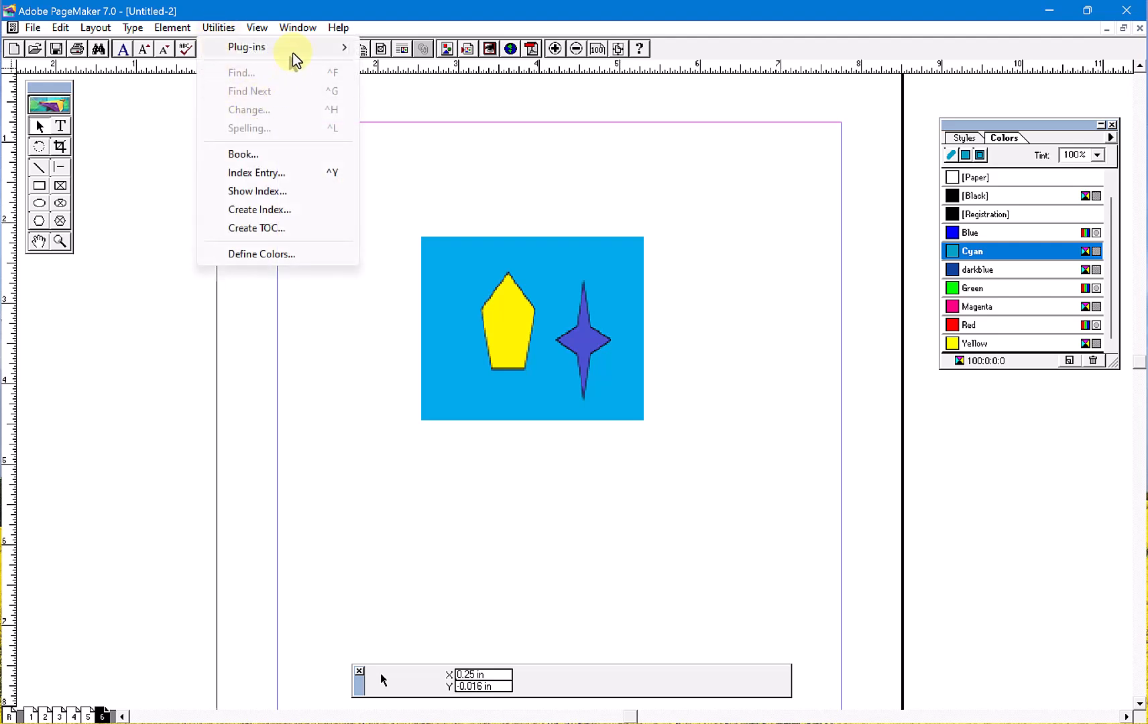
mouse_move(295, 50)
click(437, 195)
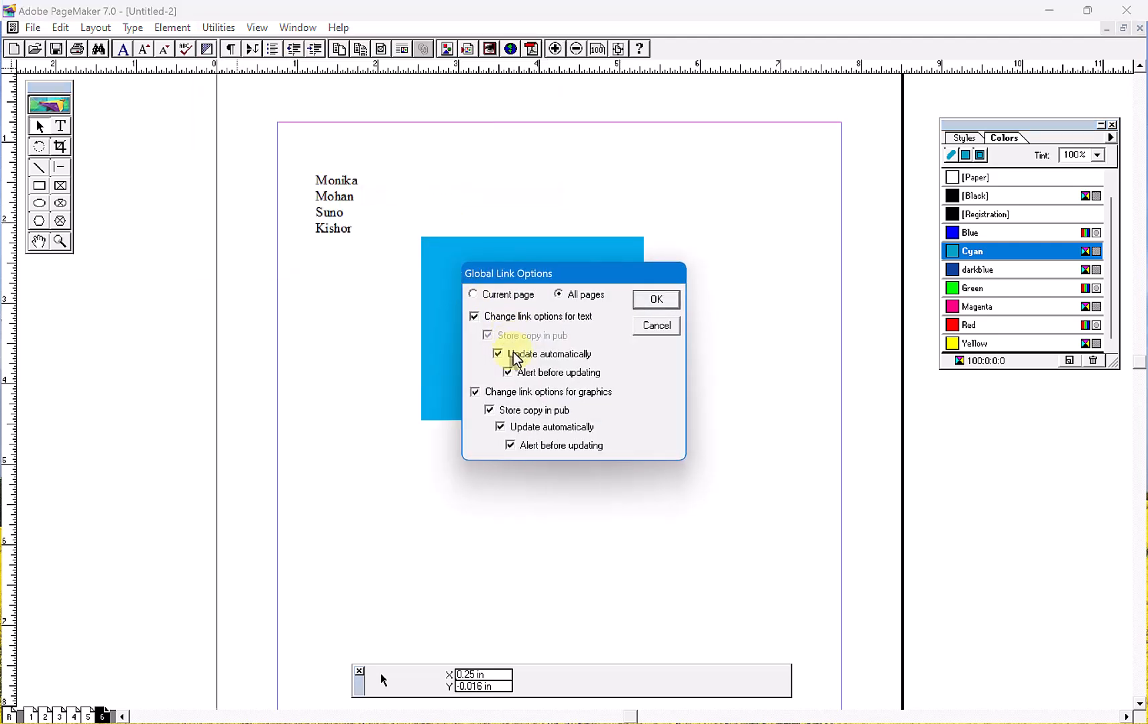
click(656, 299)
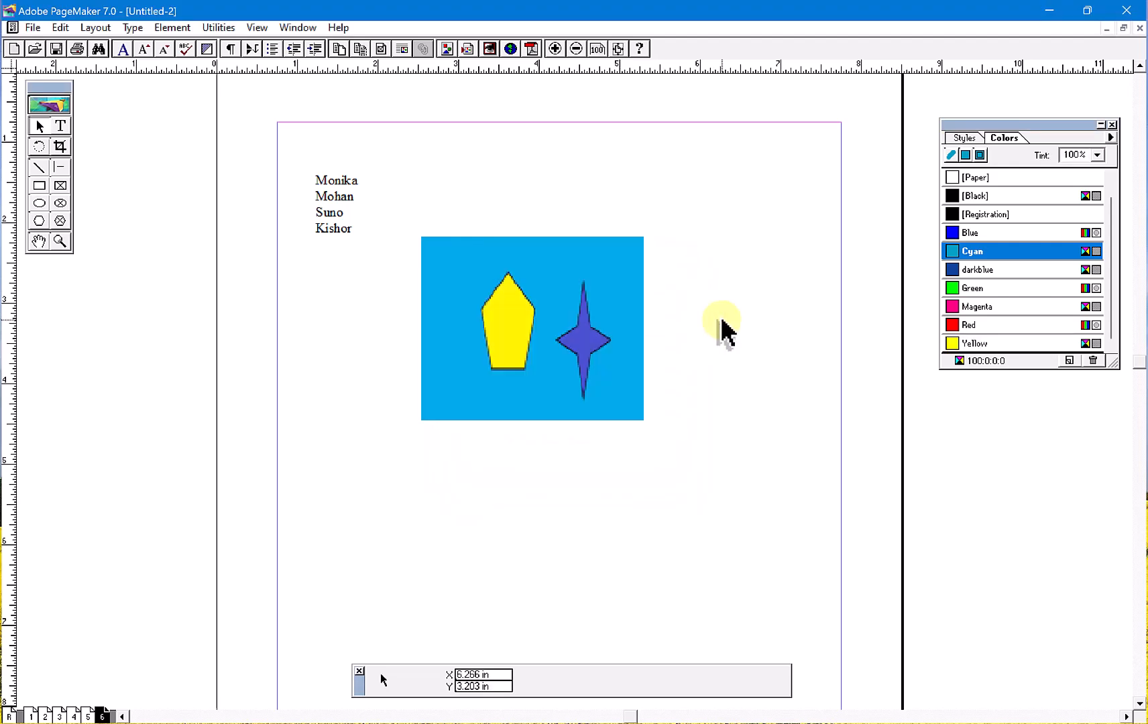
- Save the publication to the Desktop as "file", replacing the existing publication
key(ctrl+s)
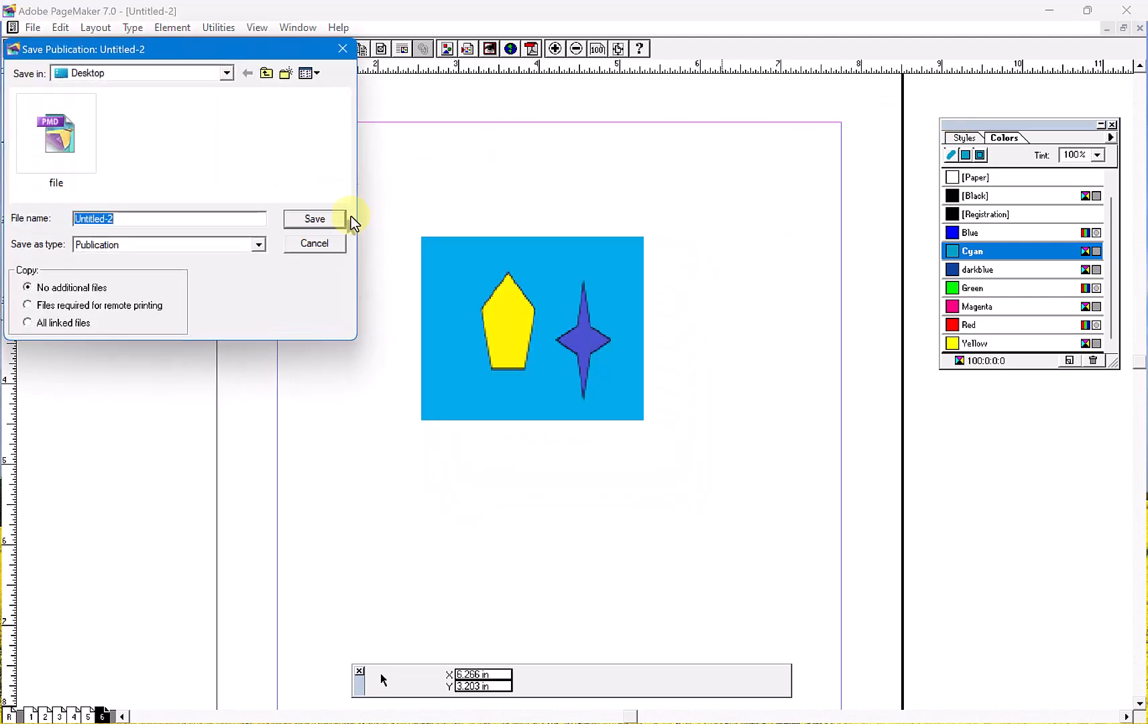
drag(225, 51, 359, 101)
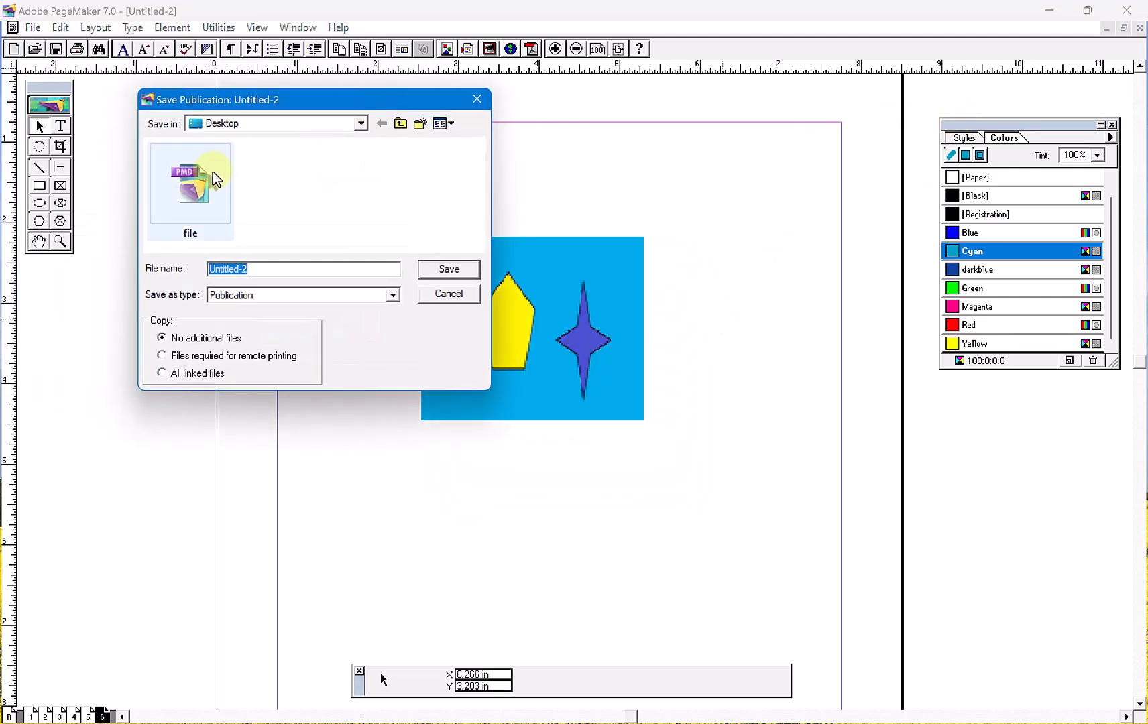
click(206, 221)
click(447, 269)
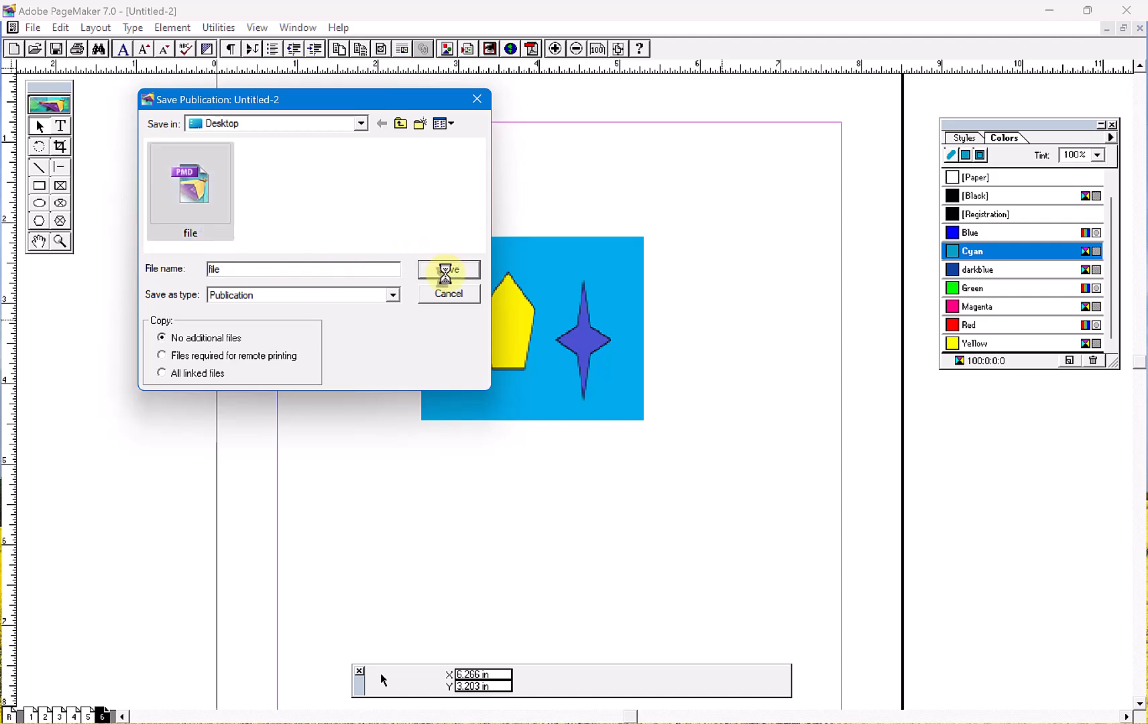
click(626, 377)
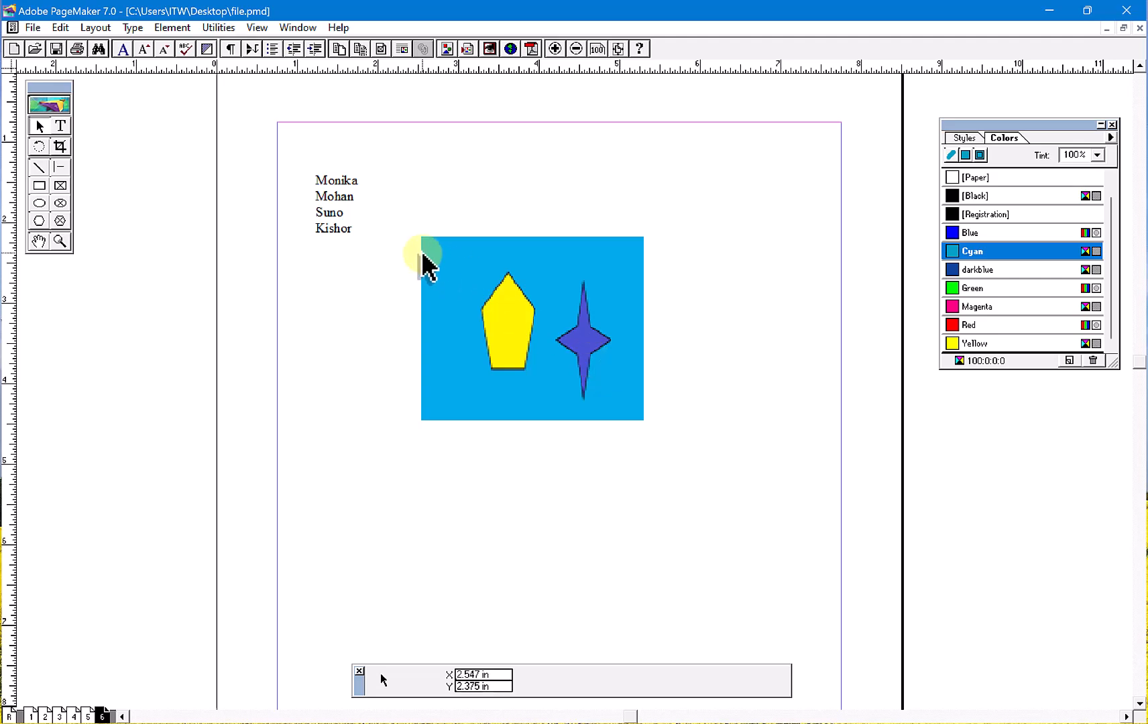
- Close the publication, clear the open windows from the desktop and open the paintfile image in Paint
click(1139, 27)
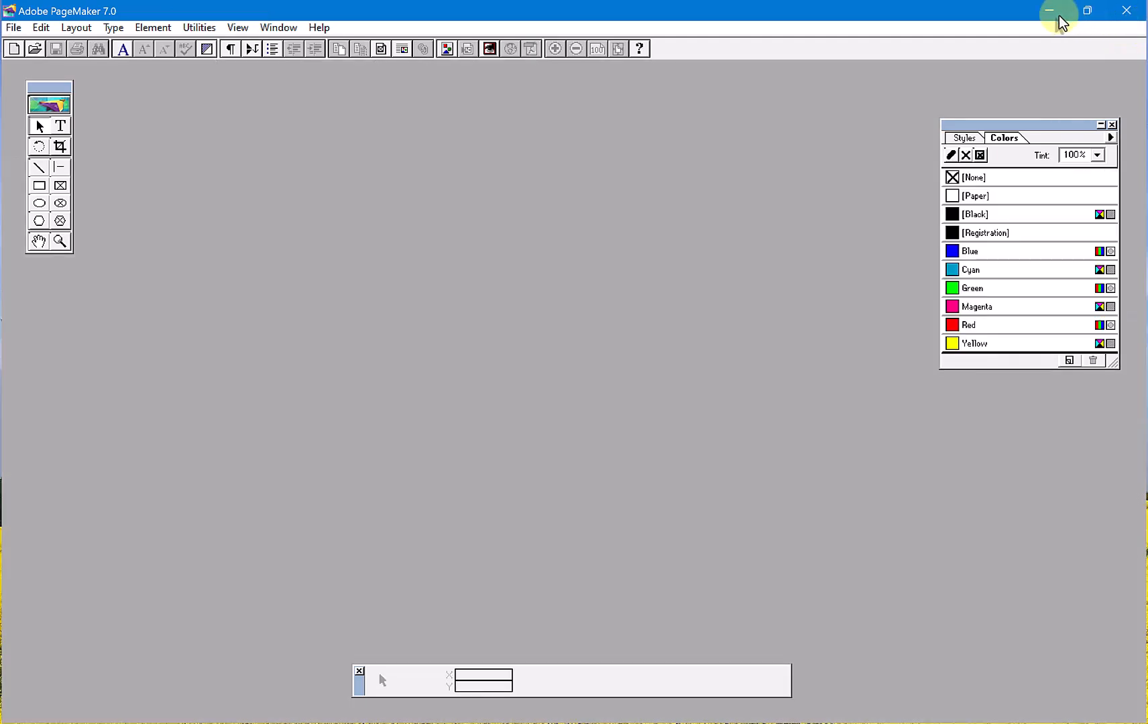
click(1060, 8)
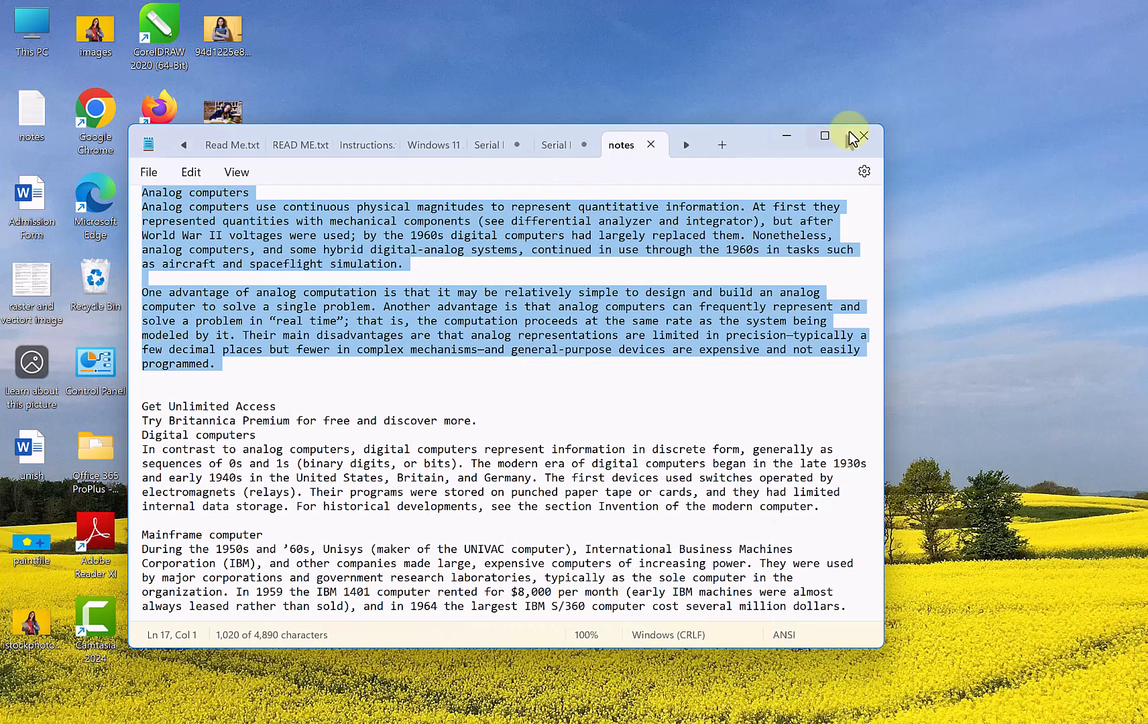
click(850, 142)
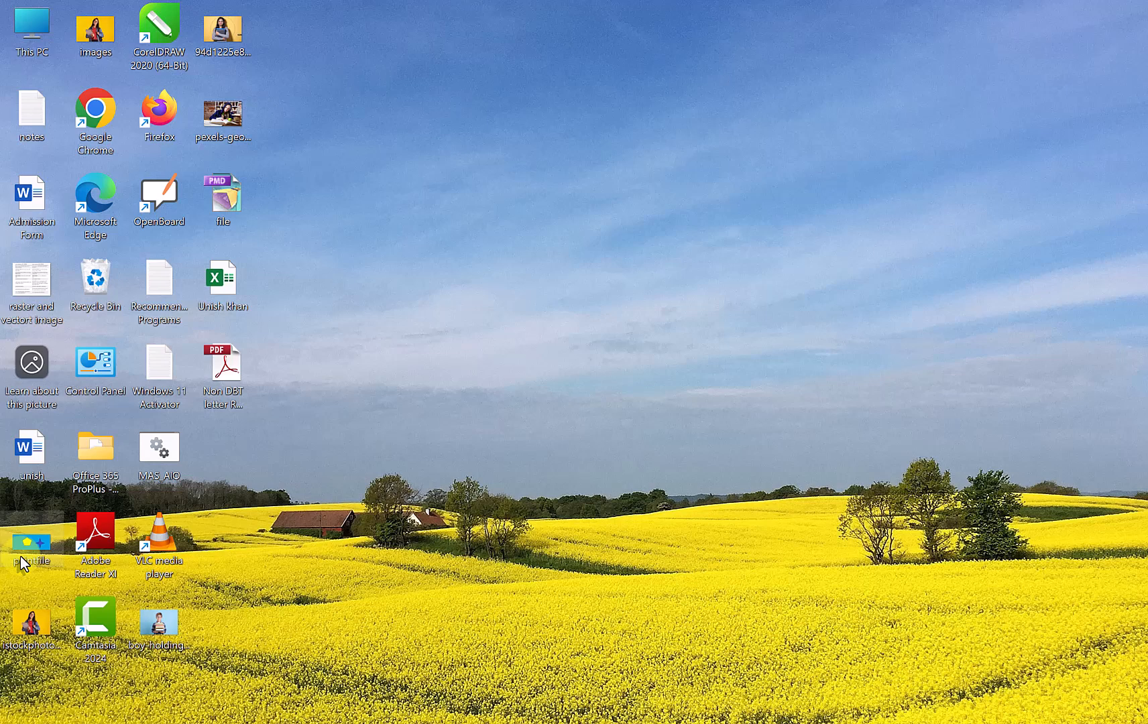
right_click(50, 541)
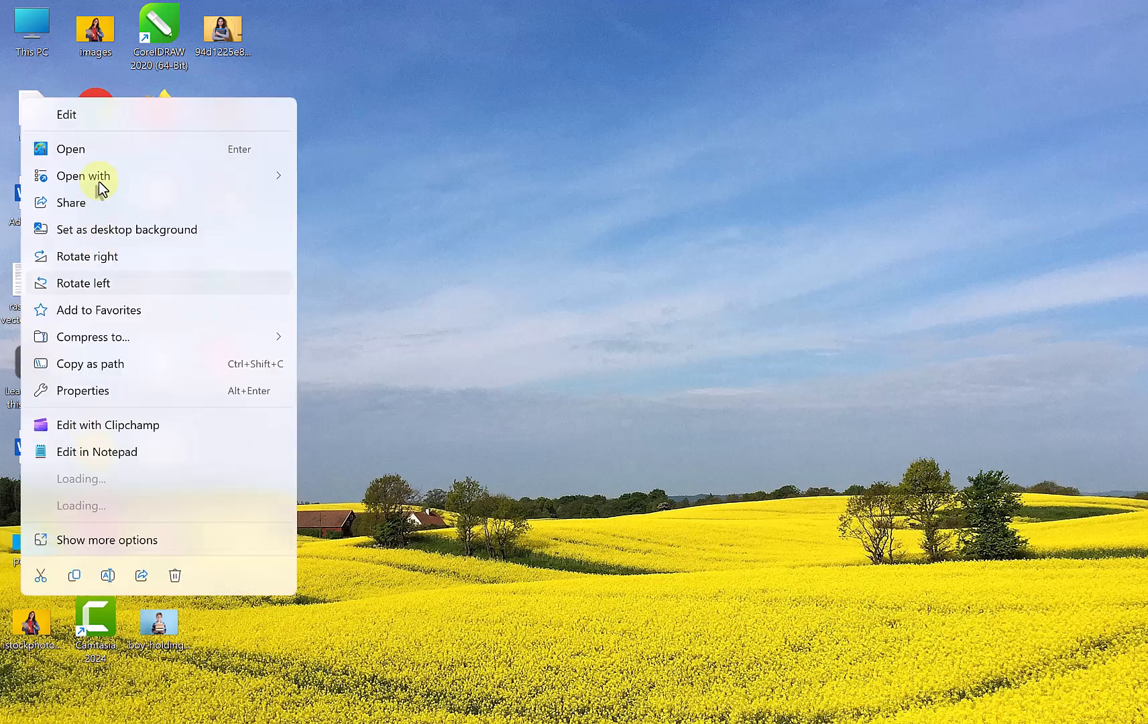
mouse_move(143, 175)
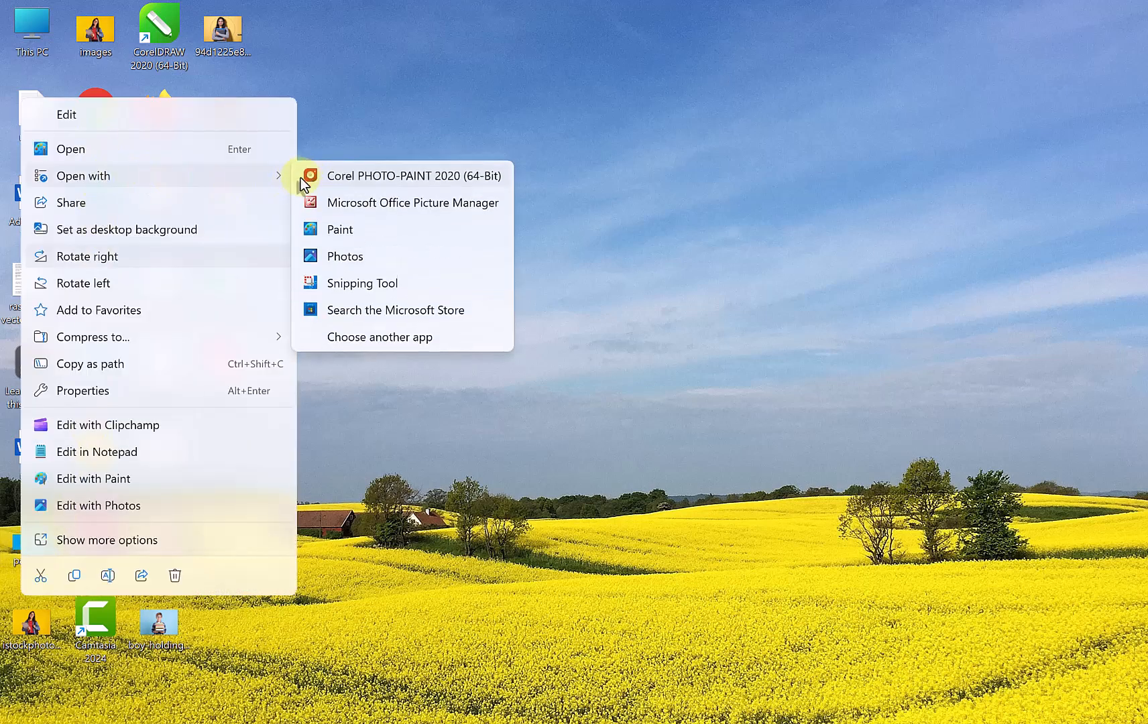
click(337, 232)
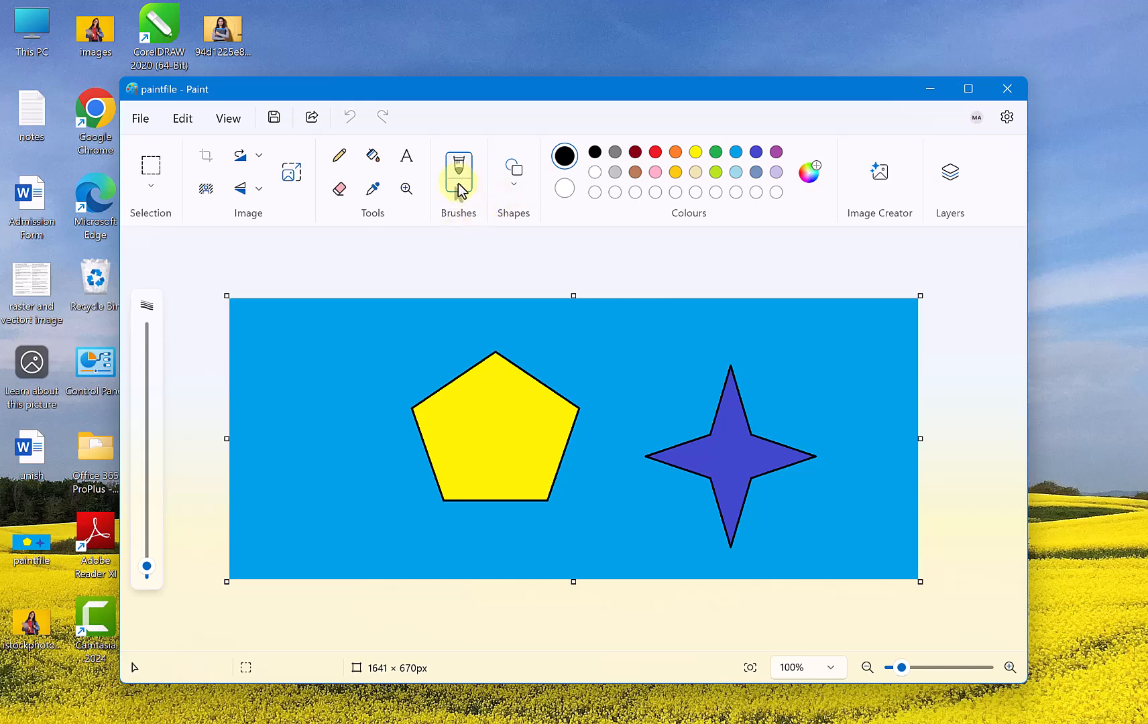
- Scribble black freehand lines over the yellow pentagon and toward the star, and close Paint saving the changes
click(340, 154)
mouse_move(466, 344)
mouse_down()
mouse_move(412, 406)
mouse_move(551, 371)
mouse_move(574, 478)
mouse_move(692, 338)
mouse_move(396, 440)
mouse_up()
drag(409, 500, 507, 496)
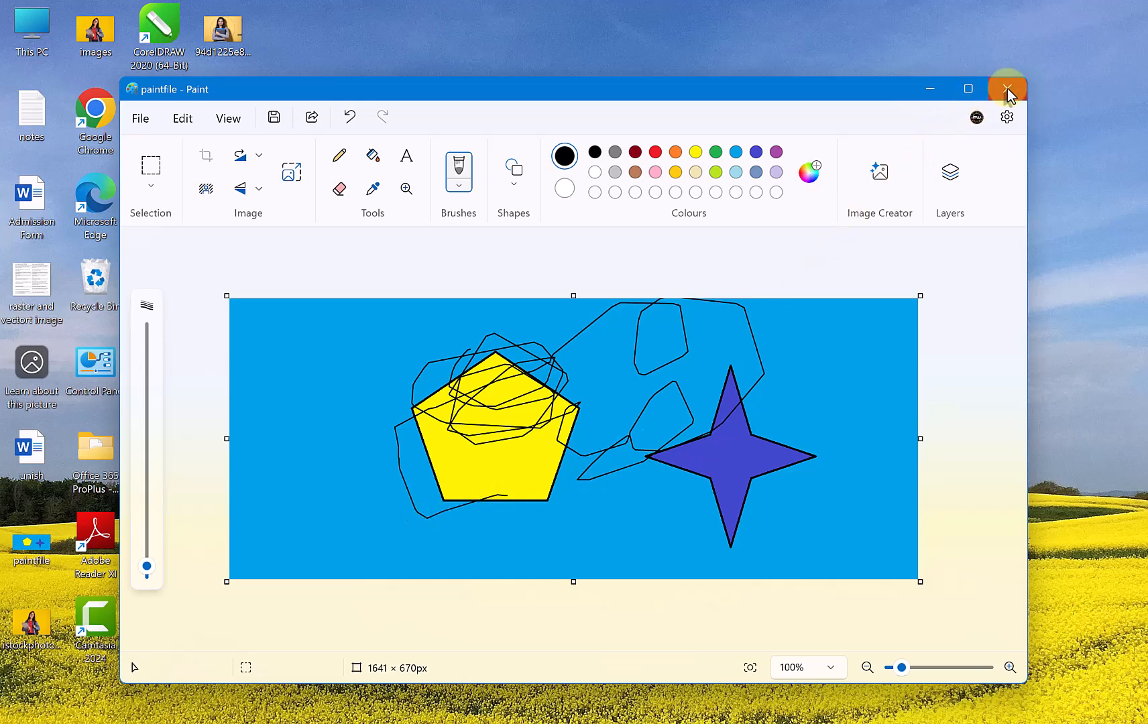
click(1007, 89)
click(484, 430)
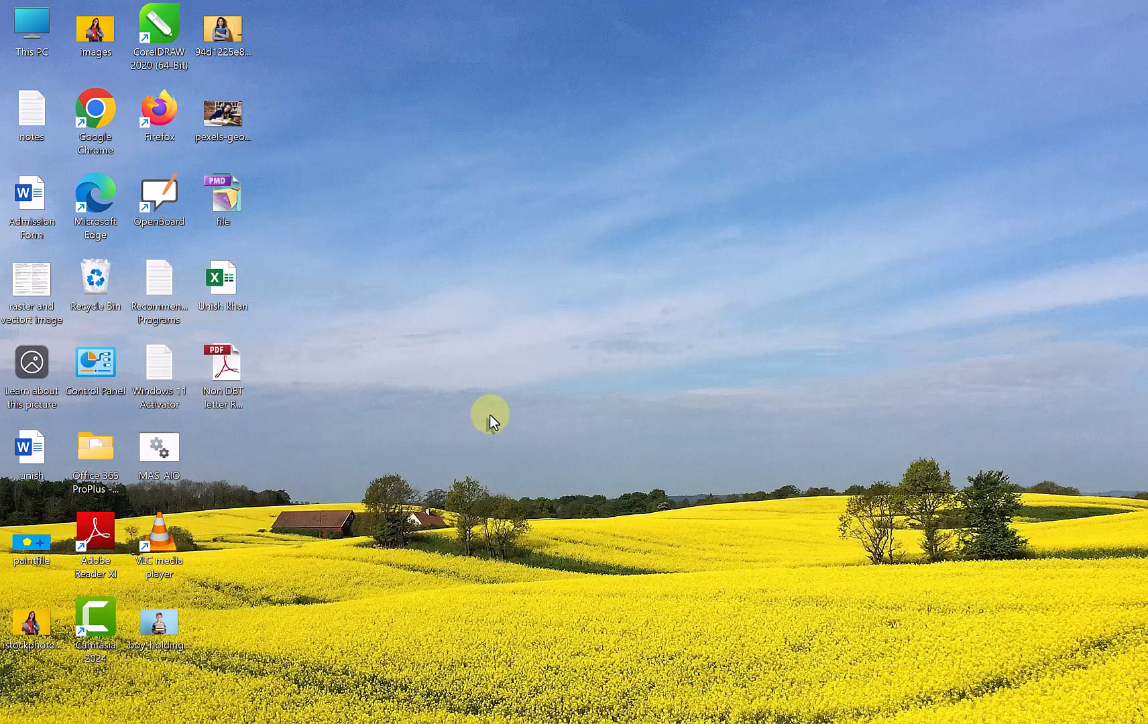
- Reopen file.pmd in PageMaker, update all modified links and maximize the publication window
double_click(216, 201)
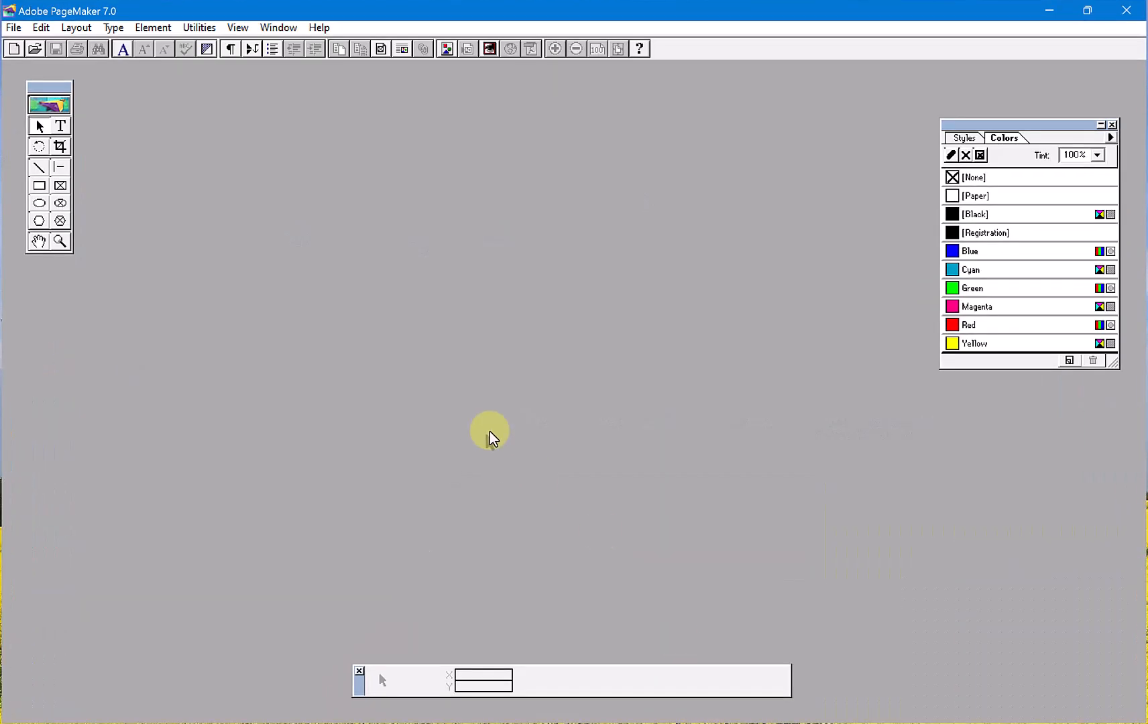
click(35, 48)
click(100, 155)
click(308, 221)
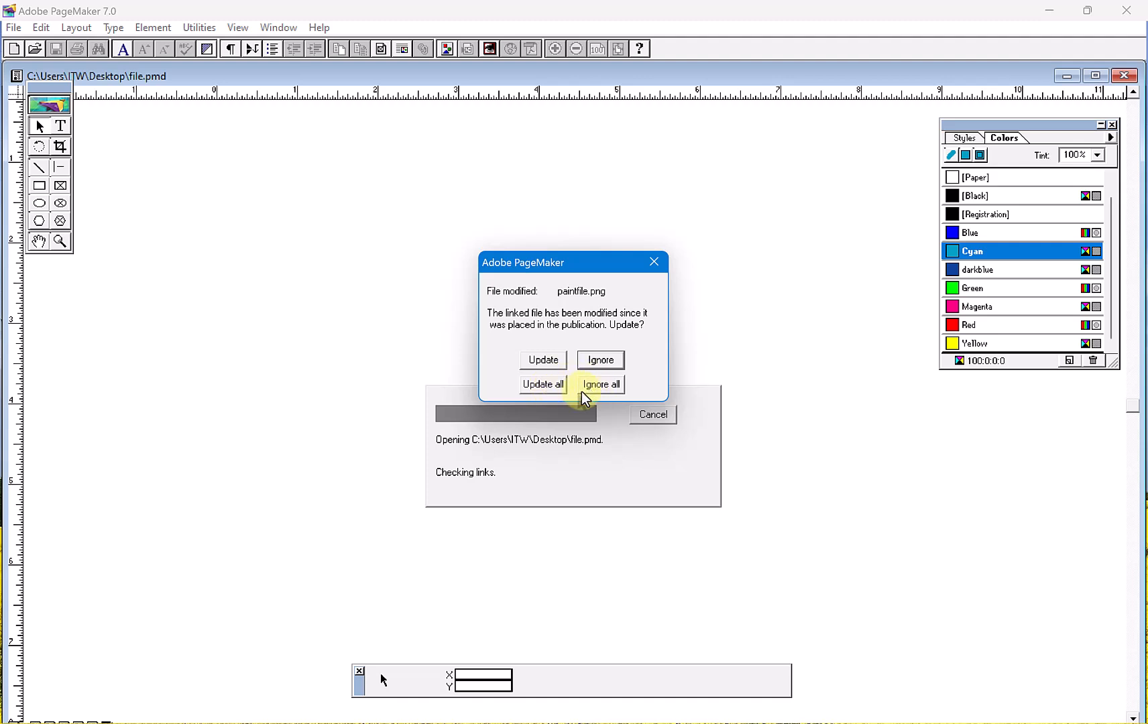
click(549, 384)
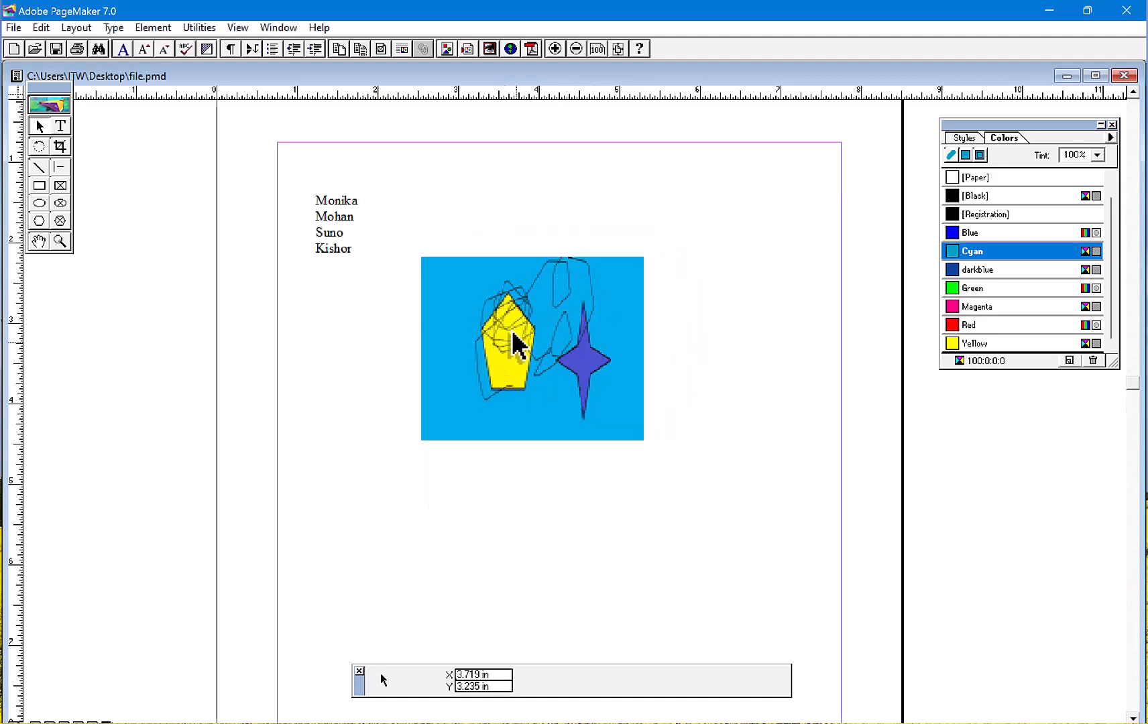
double_click(230, 75)
- Delete everything on page 6, both the list of names and the linked image
click(221, 27)
mouse_move(263, 47)
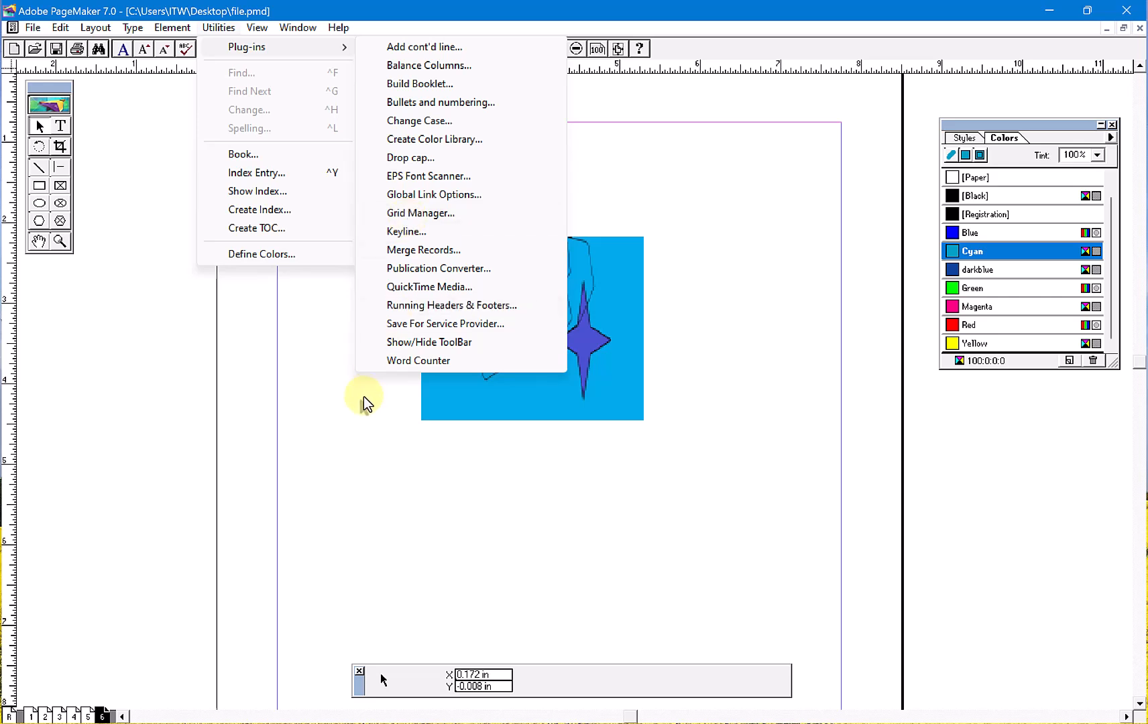
click(342, 452)
key(ctrl+a)
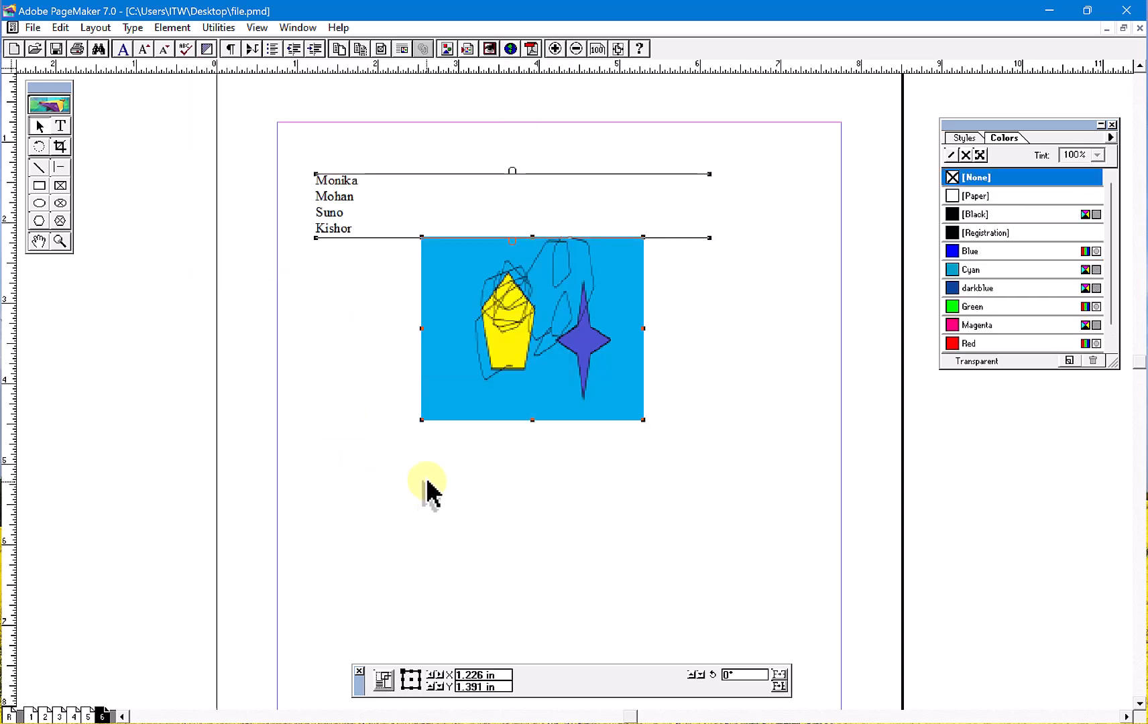
key(Delete)
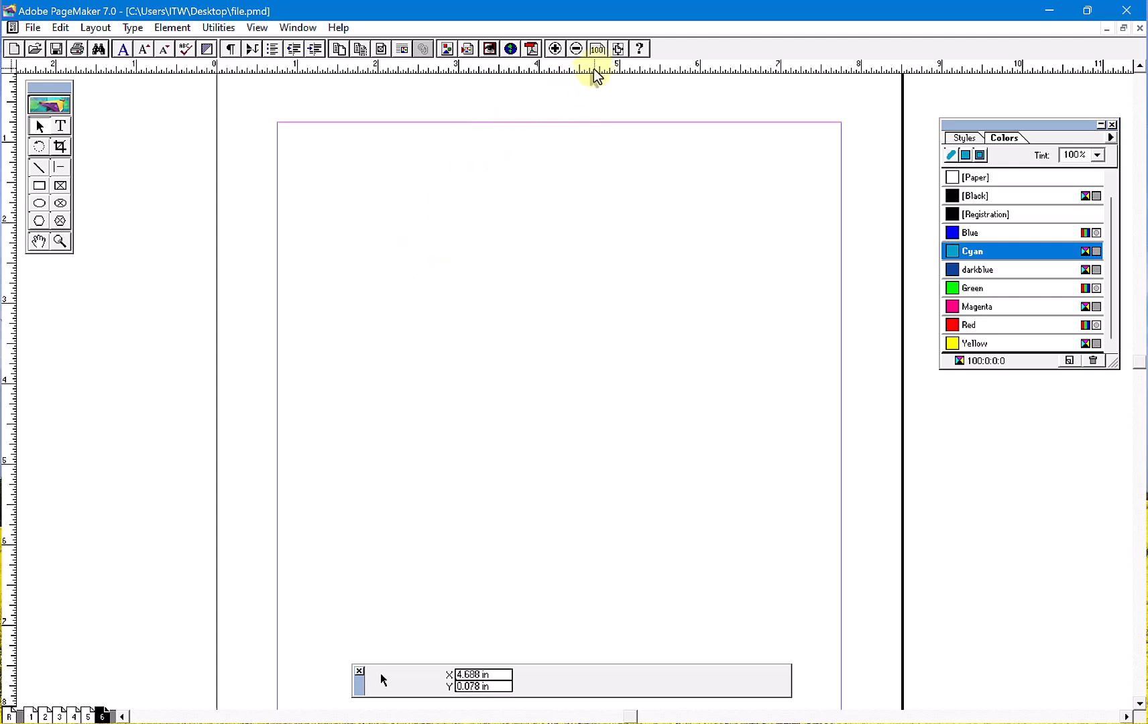
- Apply a two-column guide layout to page 6 with the Grid Manager plug-in
click(221, 28)
mouse_move(236, 48)
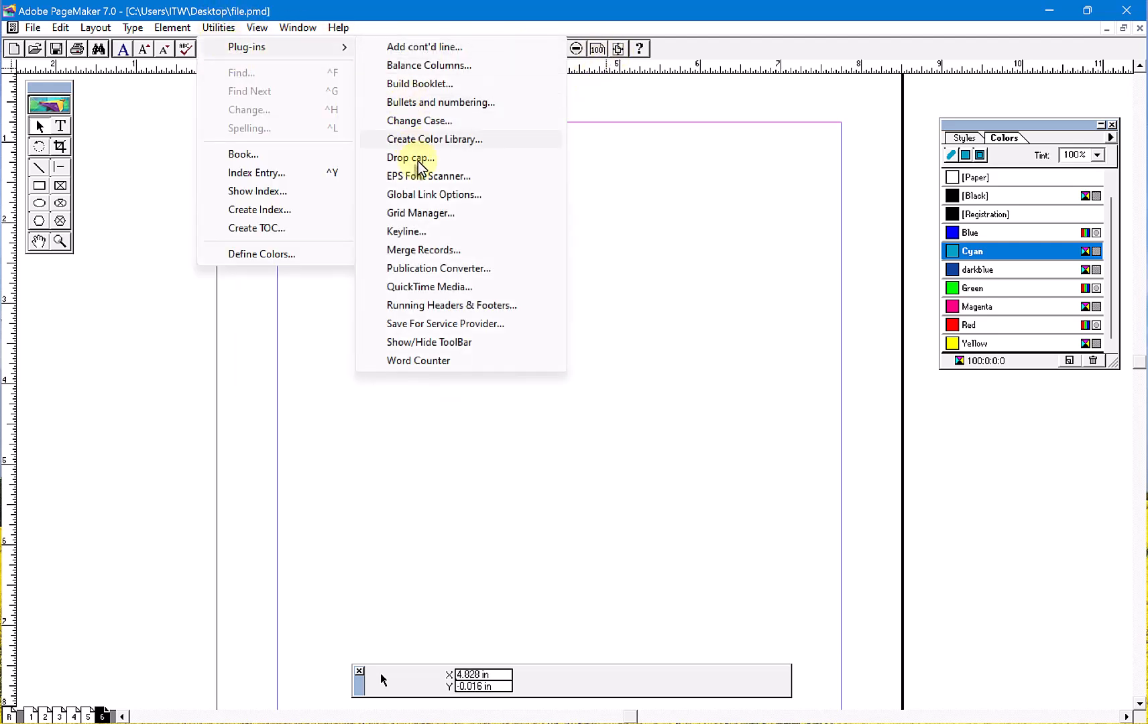
click(436, 215)
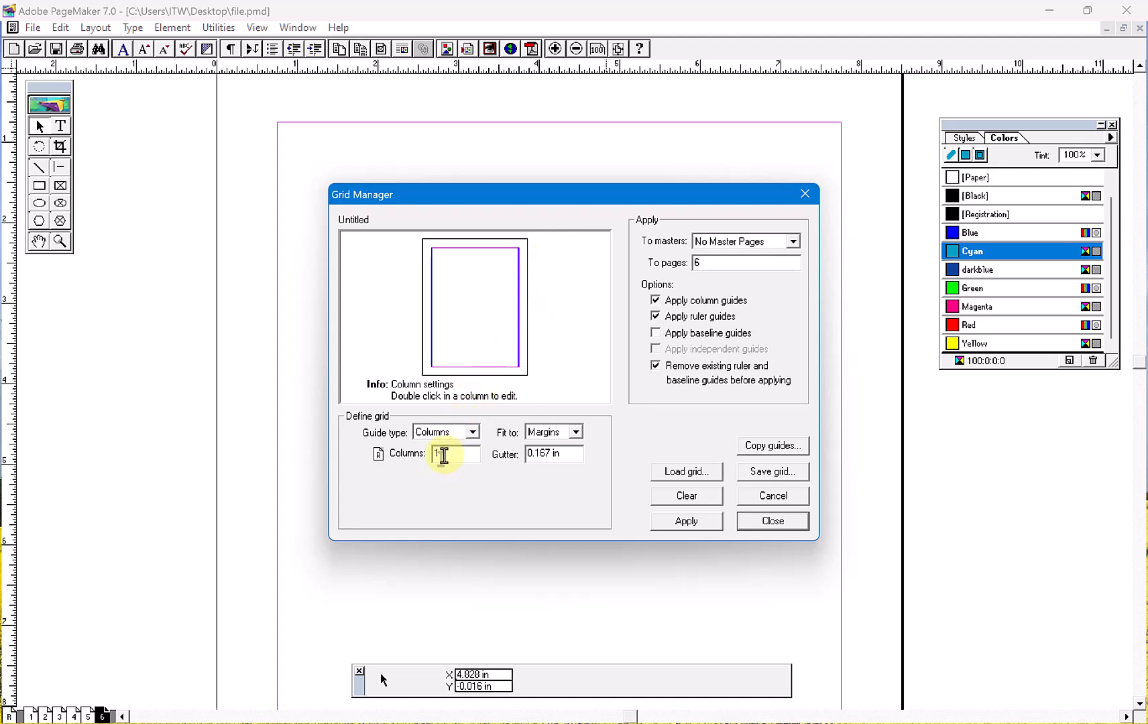
text(2)
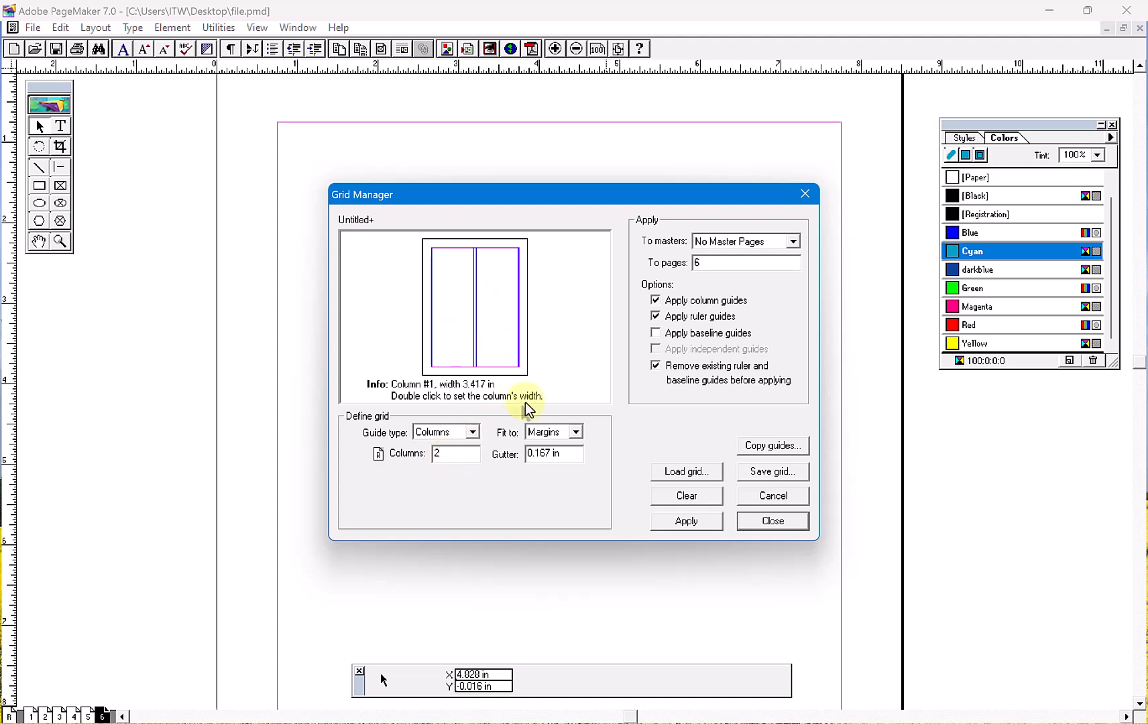
click(679, 523)
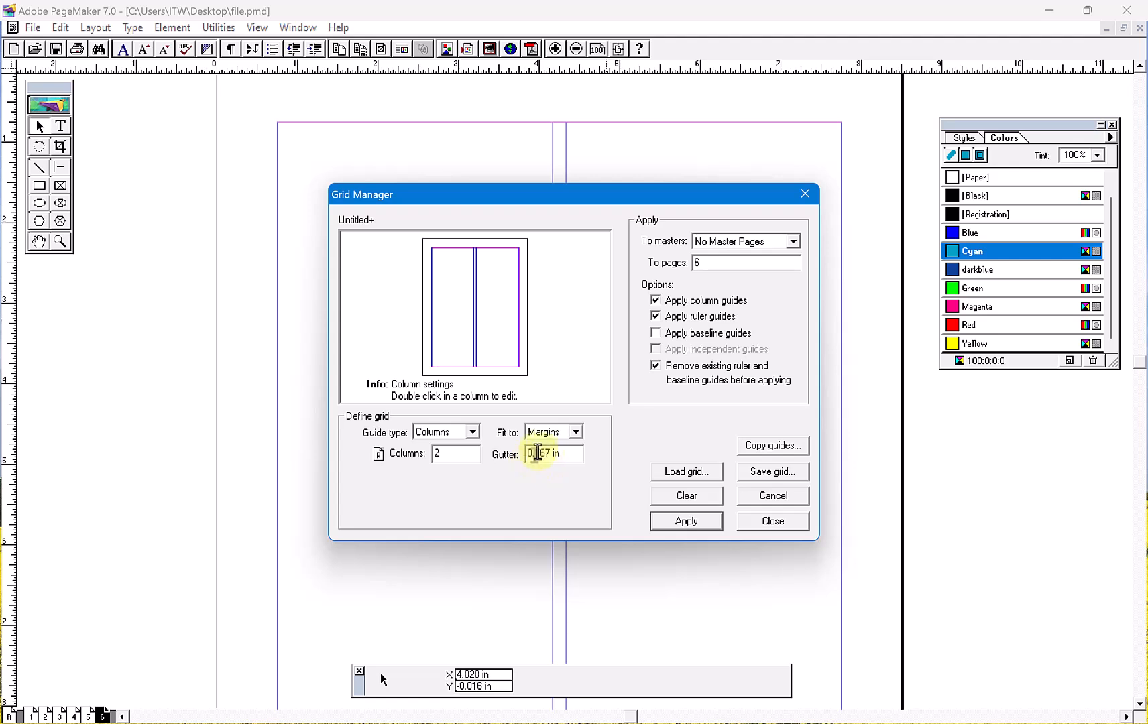
click(755, 527)
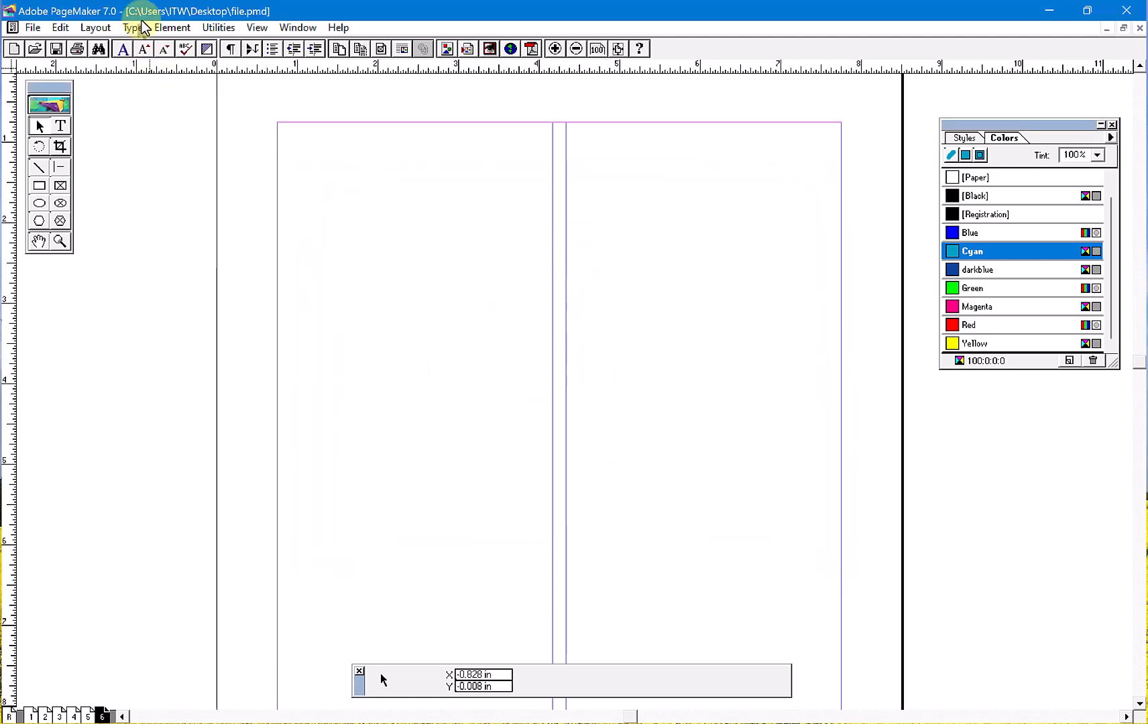
click(95, 28)
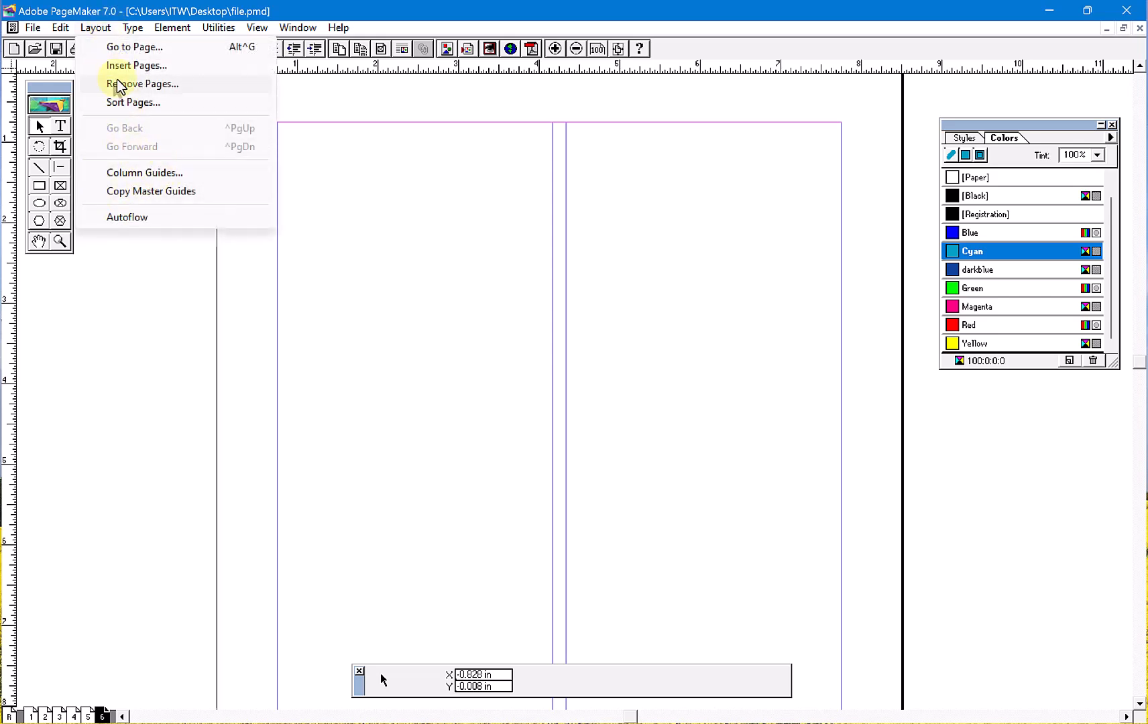
mouse_move(261, 28)
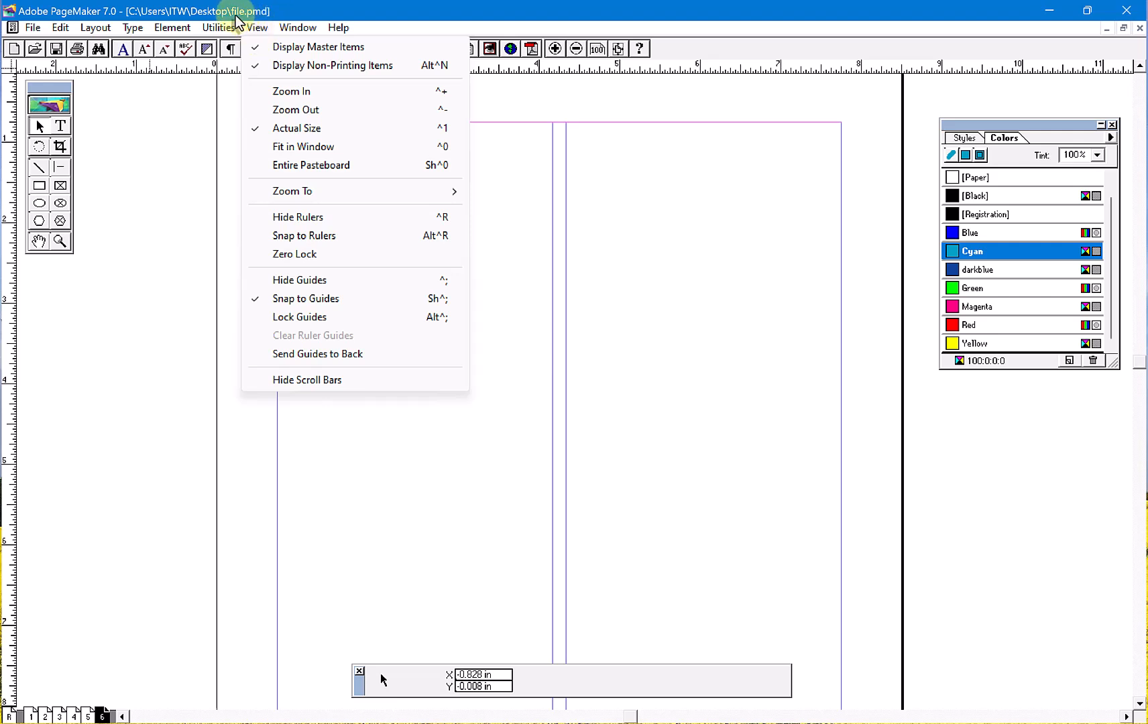
mouse_move(218, 27)
mouse_move(266, 51)
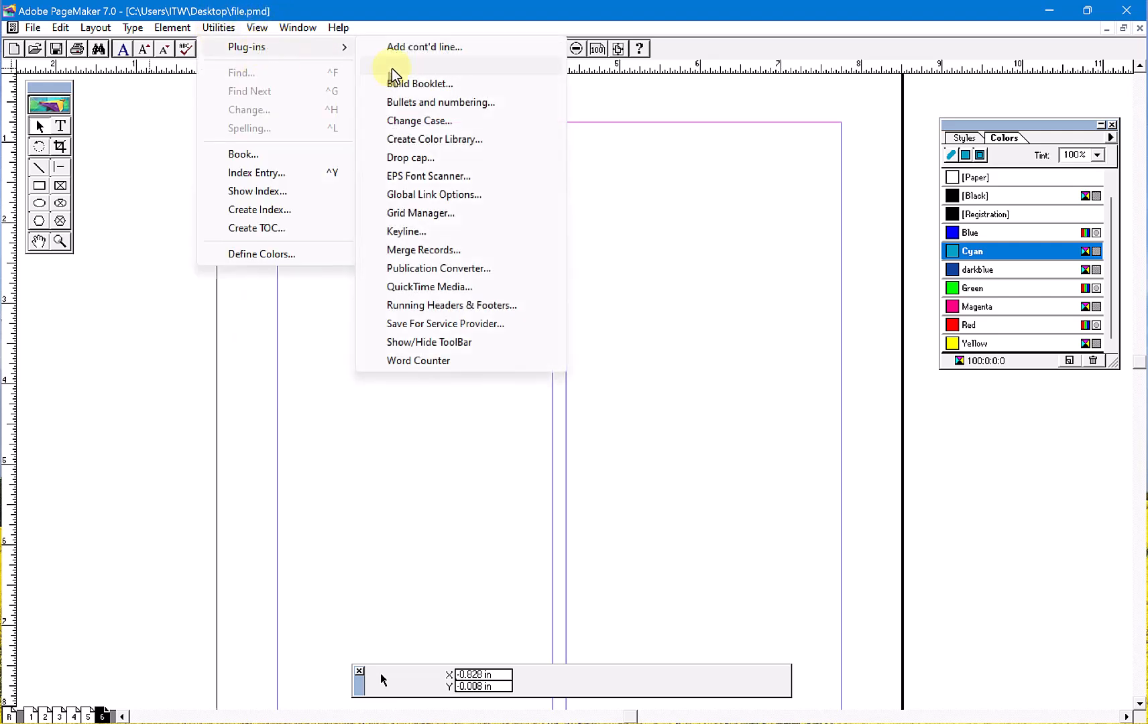
click(460, 232)
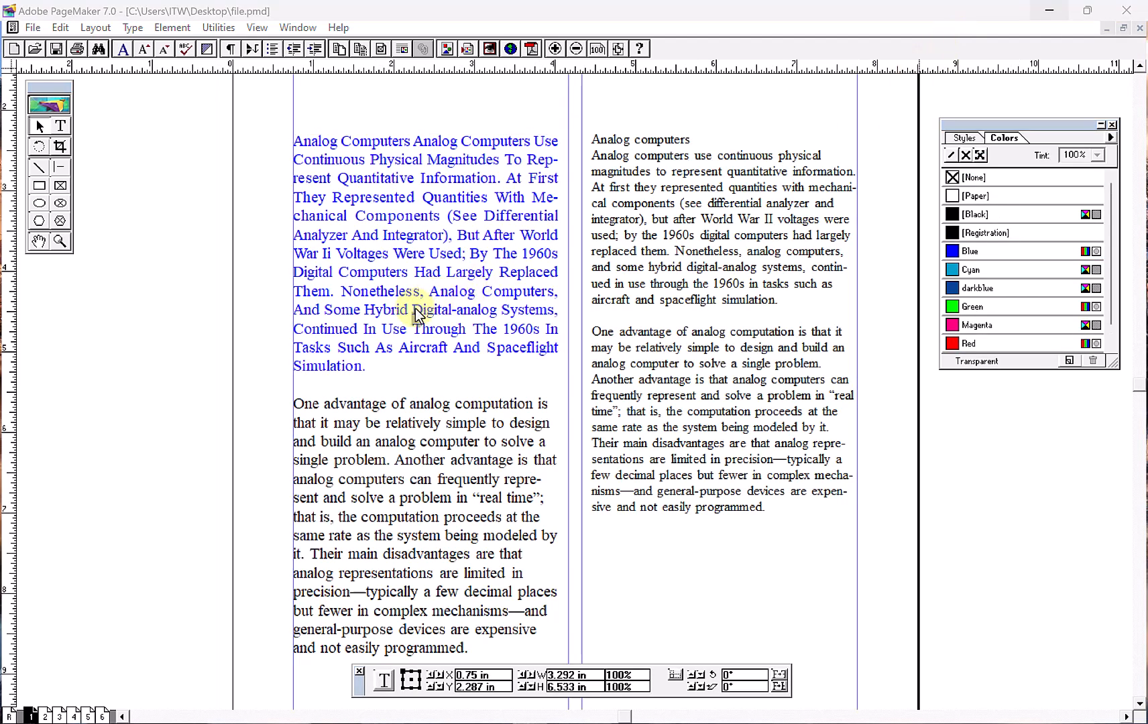
- Move the left-column text block on page 1 slightly up and right, to about X 0.875 in, Y 2.068 in
click(416, 314)
click(620, 314)
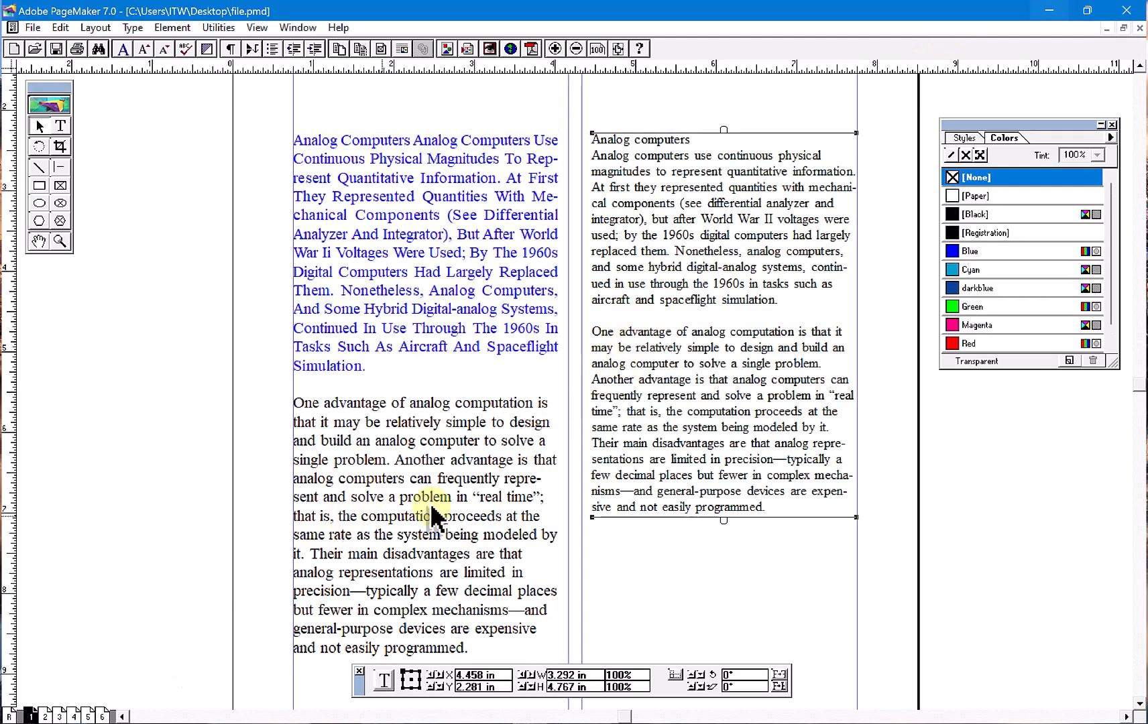
click(440, 256)
drag(441, 257, 450, 239)
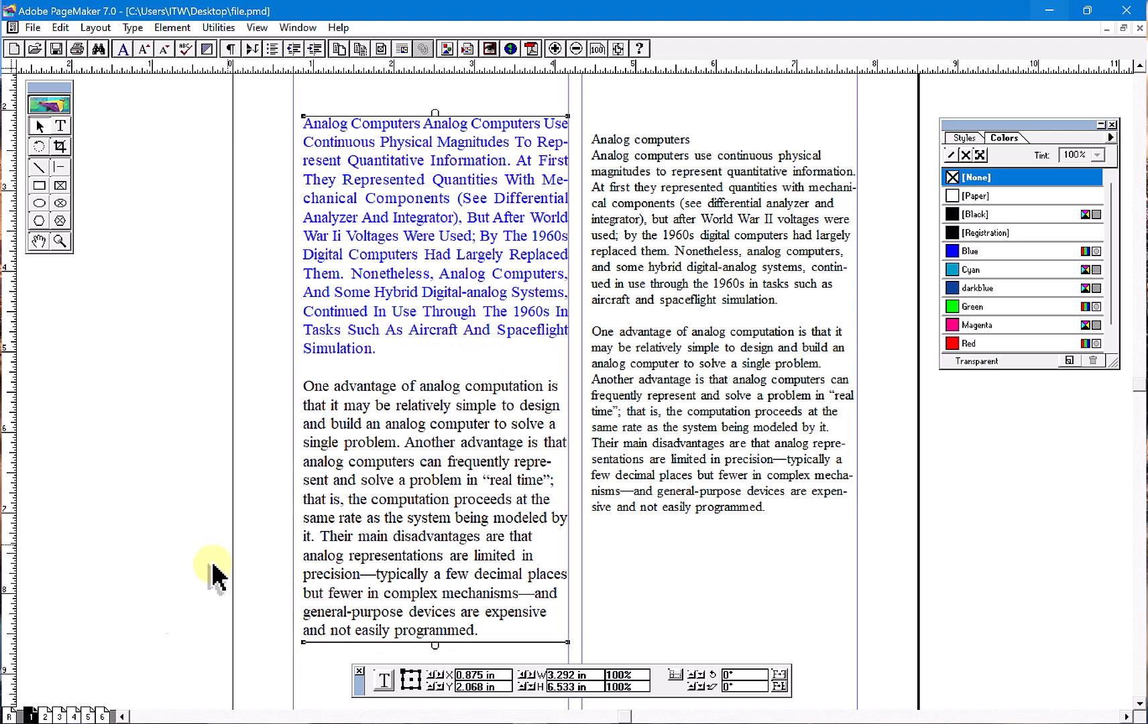
- Copy the master guides onto page 6 and add the text "I.T. WORLD MORENA" in a wide text block near the top margin
click(102, 715)
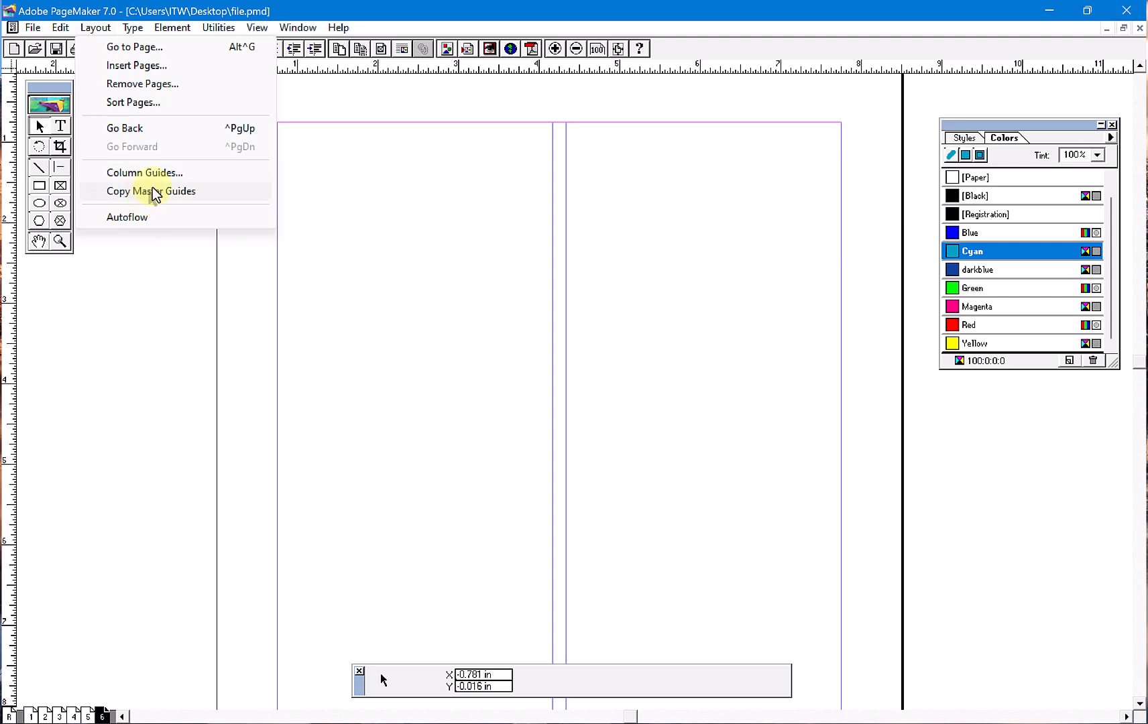
click(150, 191)
click(61, 125)
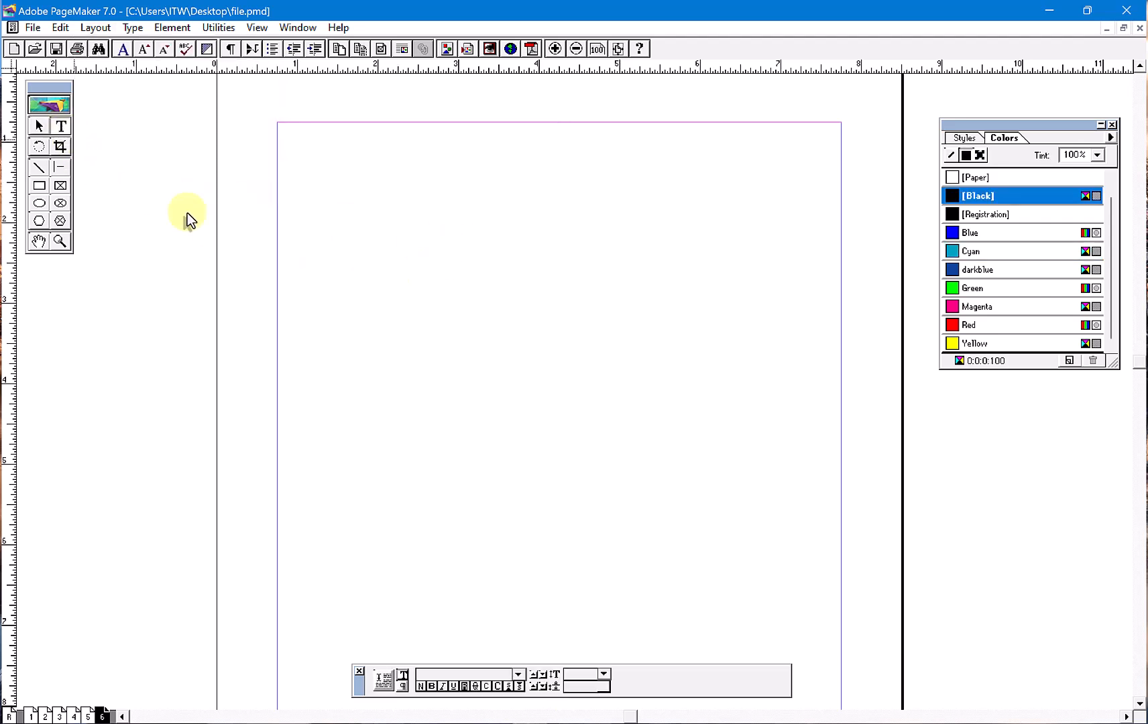
drag(300, 155, 717, 233)
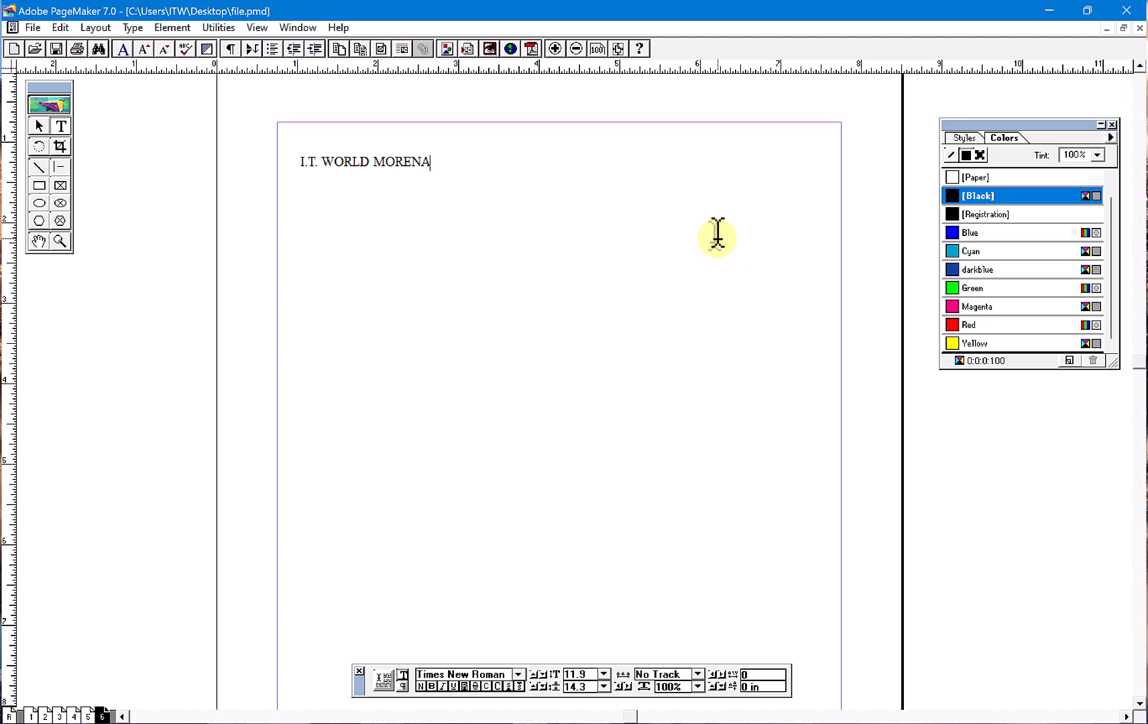
- Format the "I.T. WORLD MORENA" line as 18-point bold
click(431, 163)
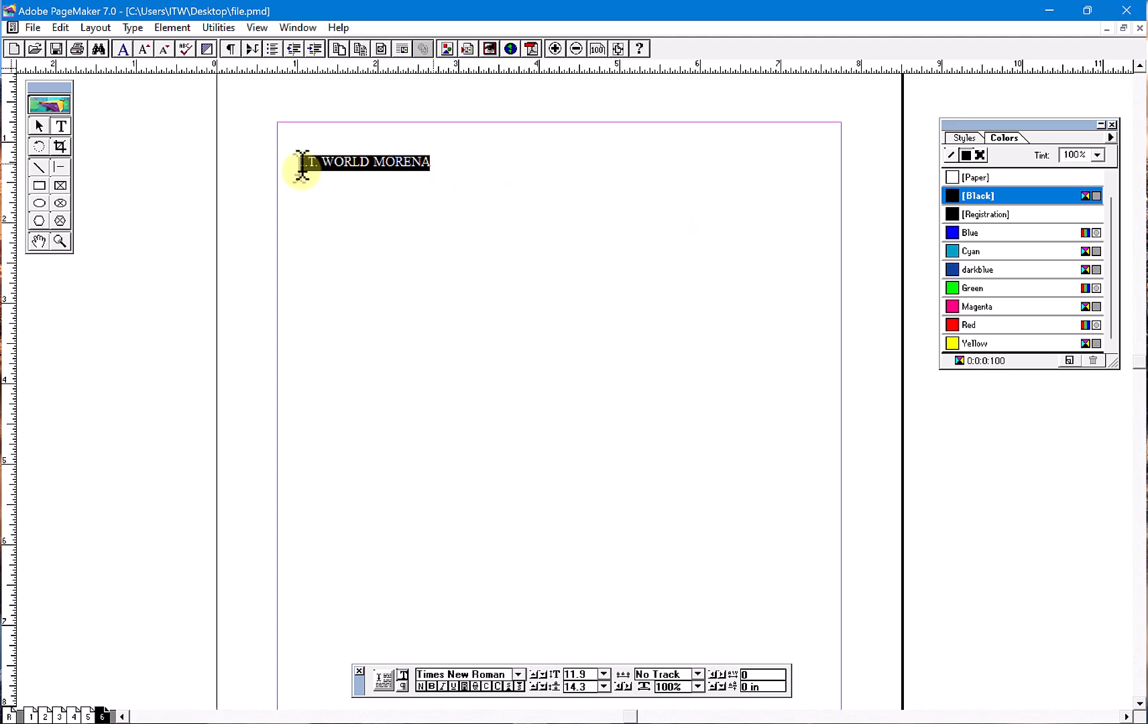
shift+click(299, 163)
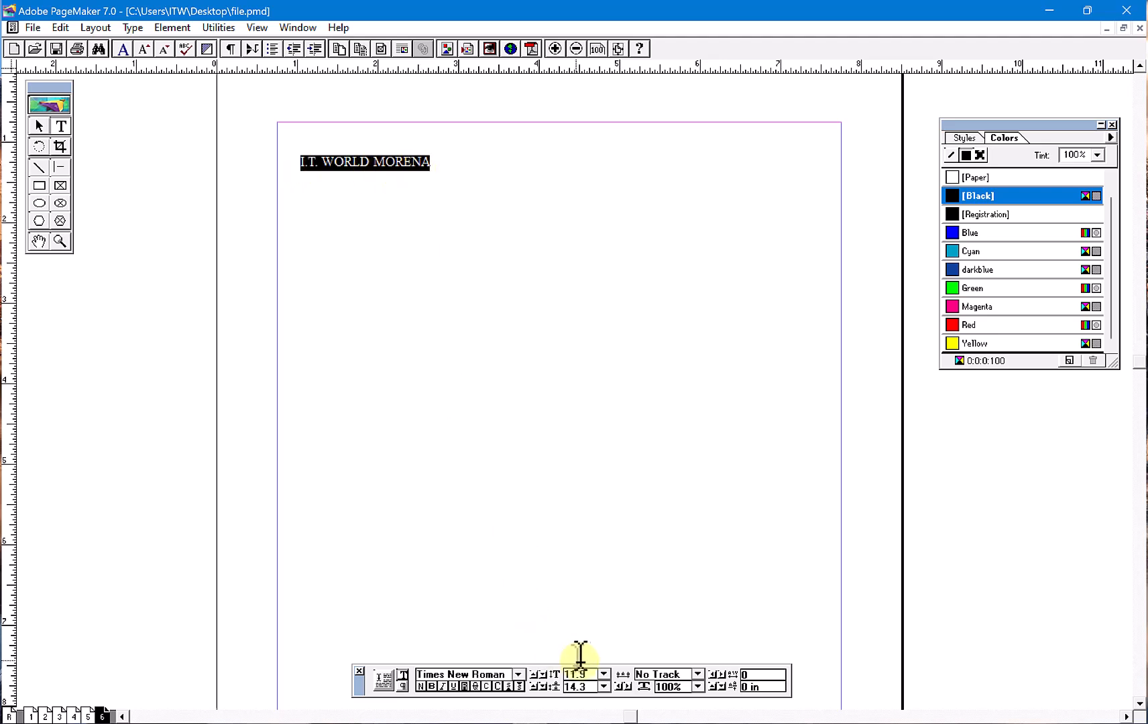
click(604, 675)
scroll(595, 660, down, 3)
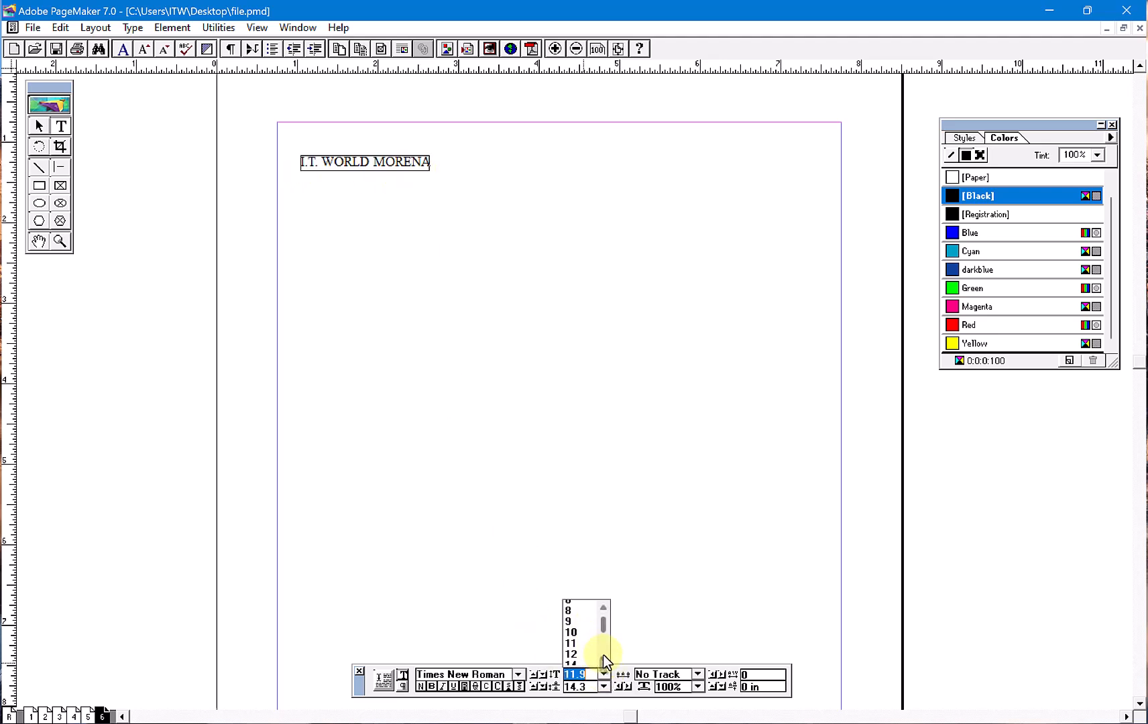
click(575, 661)
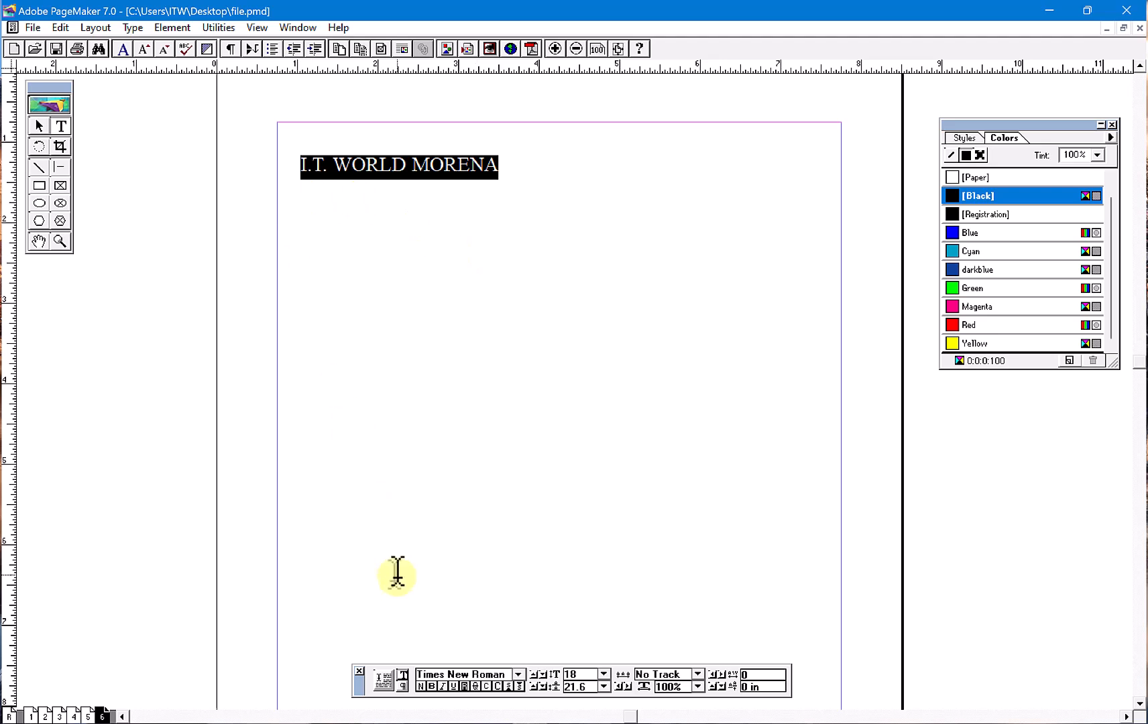
click(431, 687)
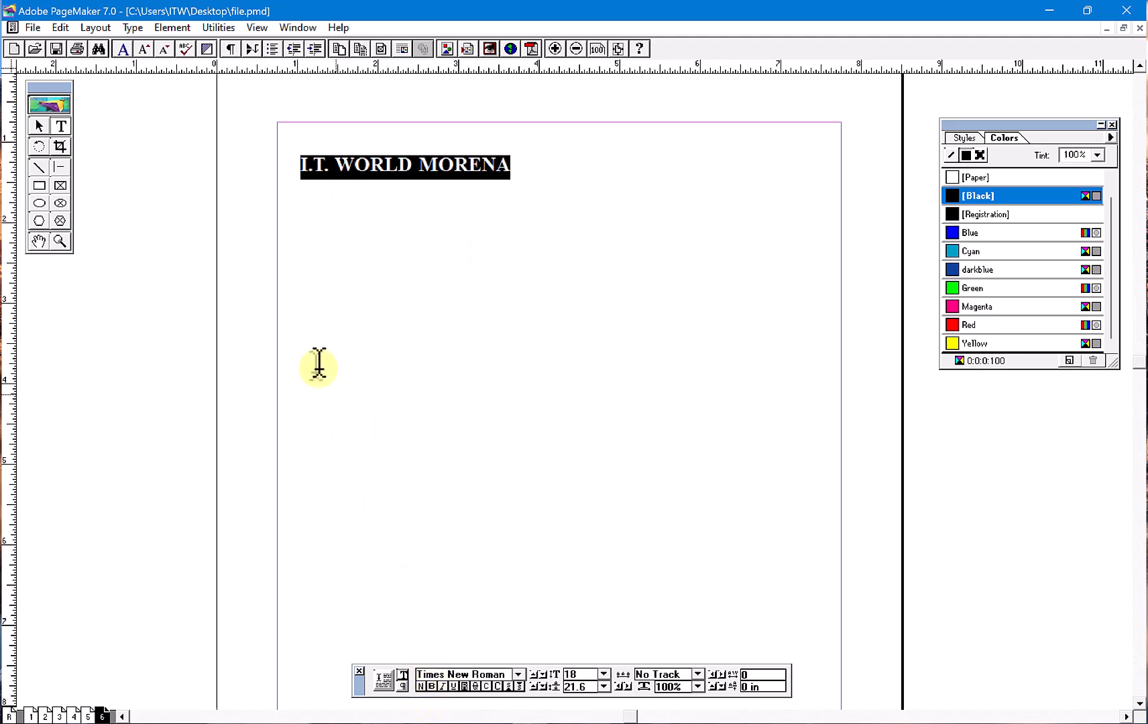
- Move the "I.T. WORLD MORENA" text block down to about Y 2.06 in and narrow it to about 2.63 in wide
click(39, 125)
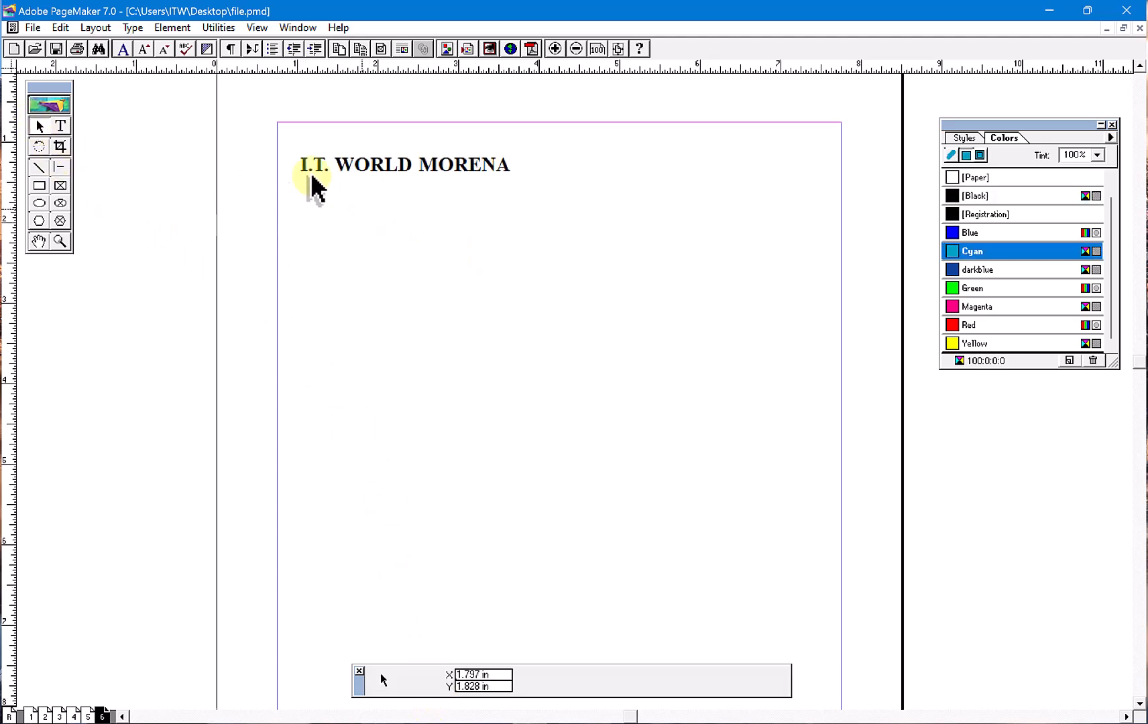
click(353, 174)
drag(359, 179, 374, 252)
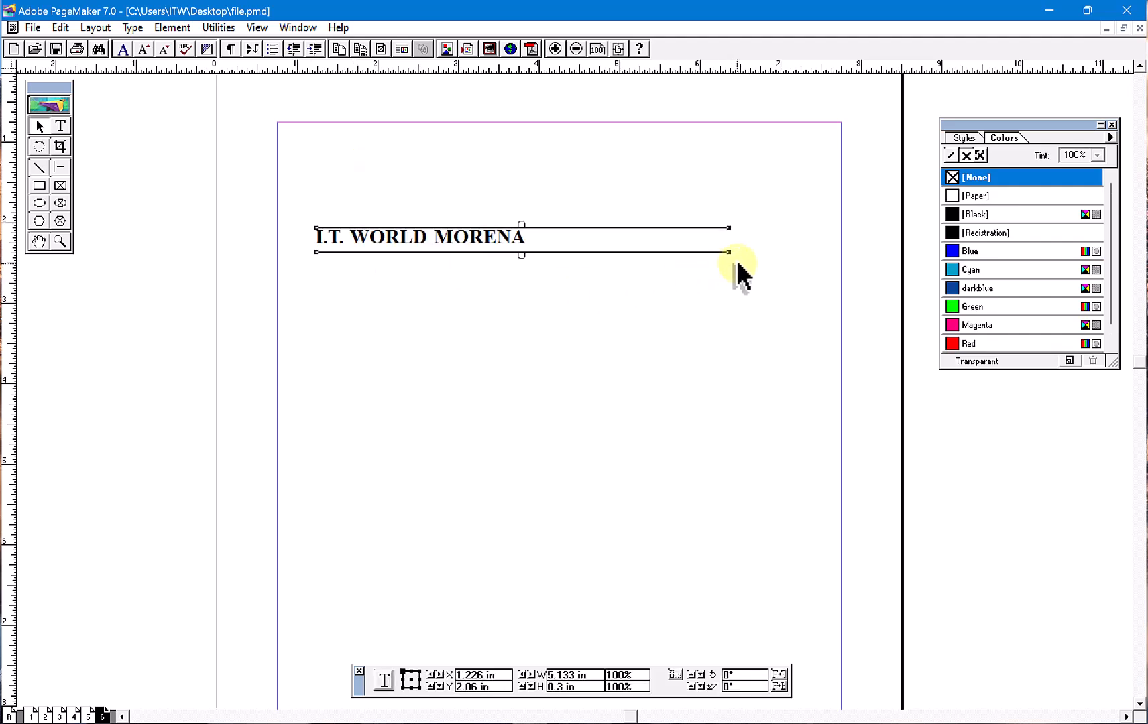
drag(729, 252, 530, 253)
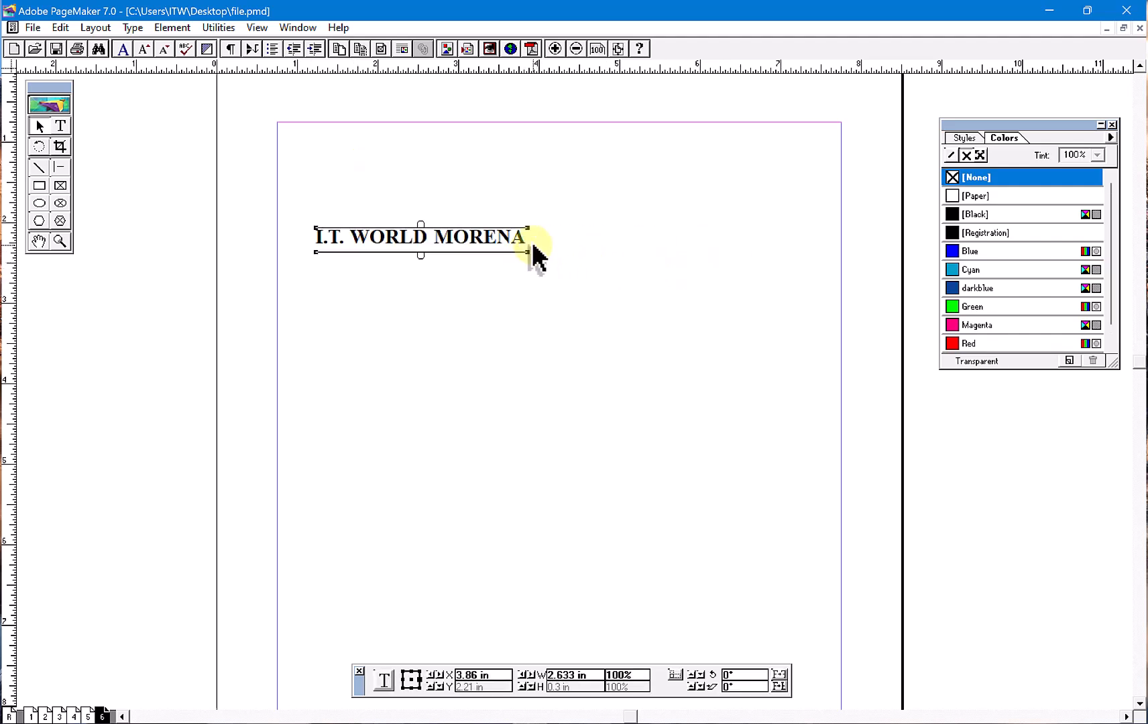
click(208, 32)
mouse_move(218, 46)
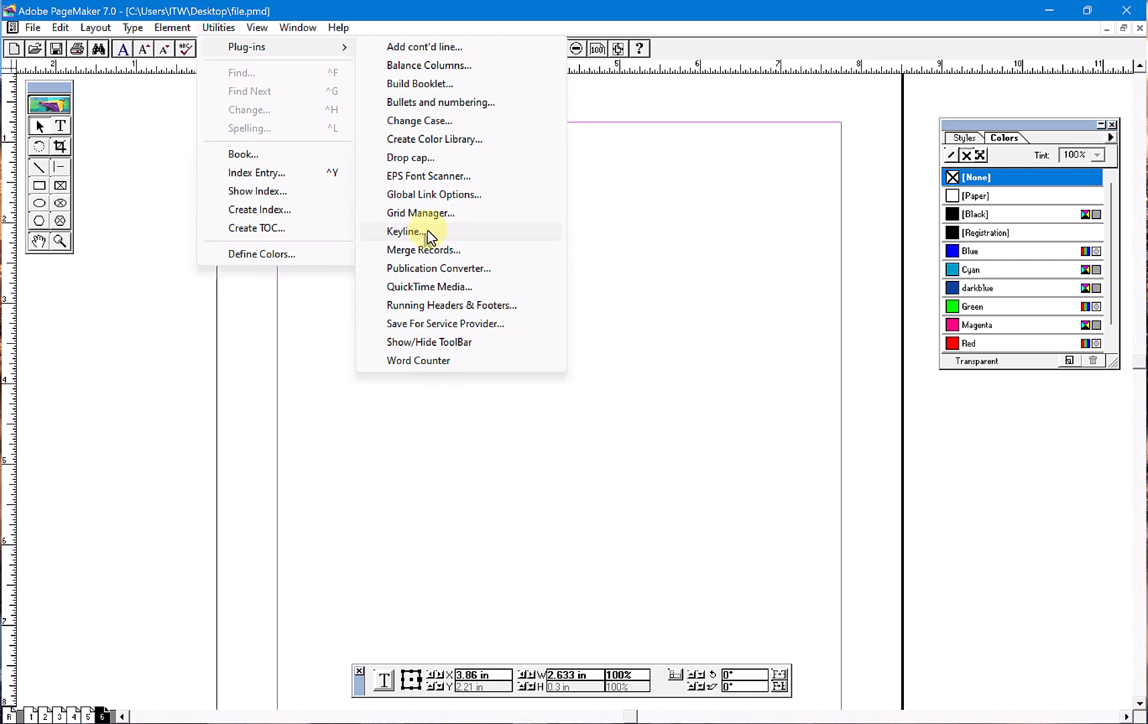
click(427, 230)
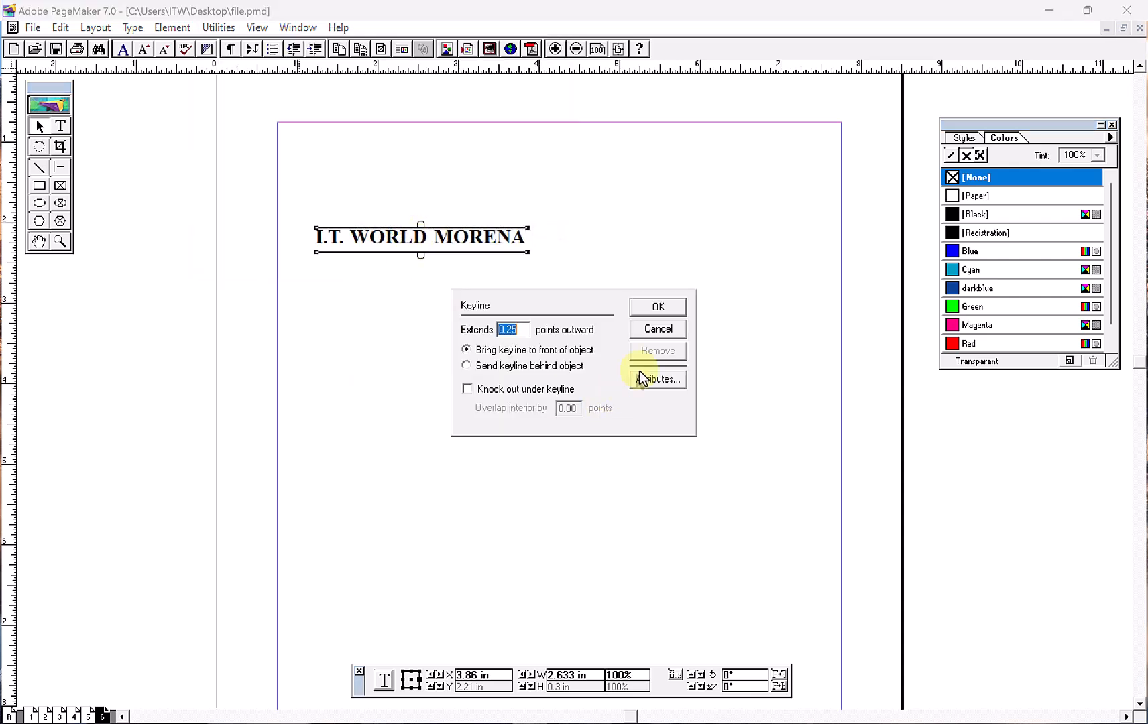
click(673, 329)
- Try to run the Keyline plug-in with no object selected on the page
click(412, 359)
click(221, 29)
mouse_move(257, 27)
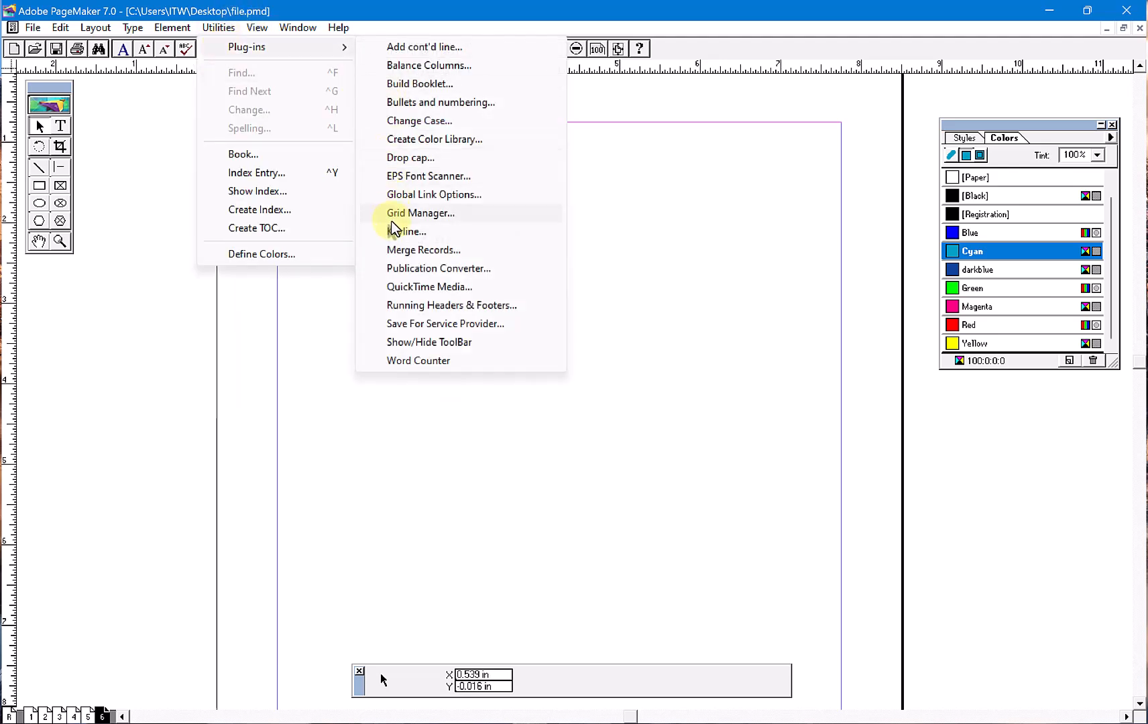
click(394, 232)
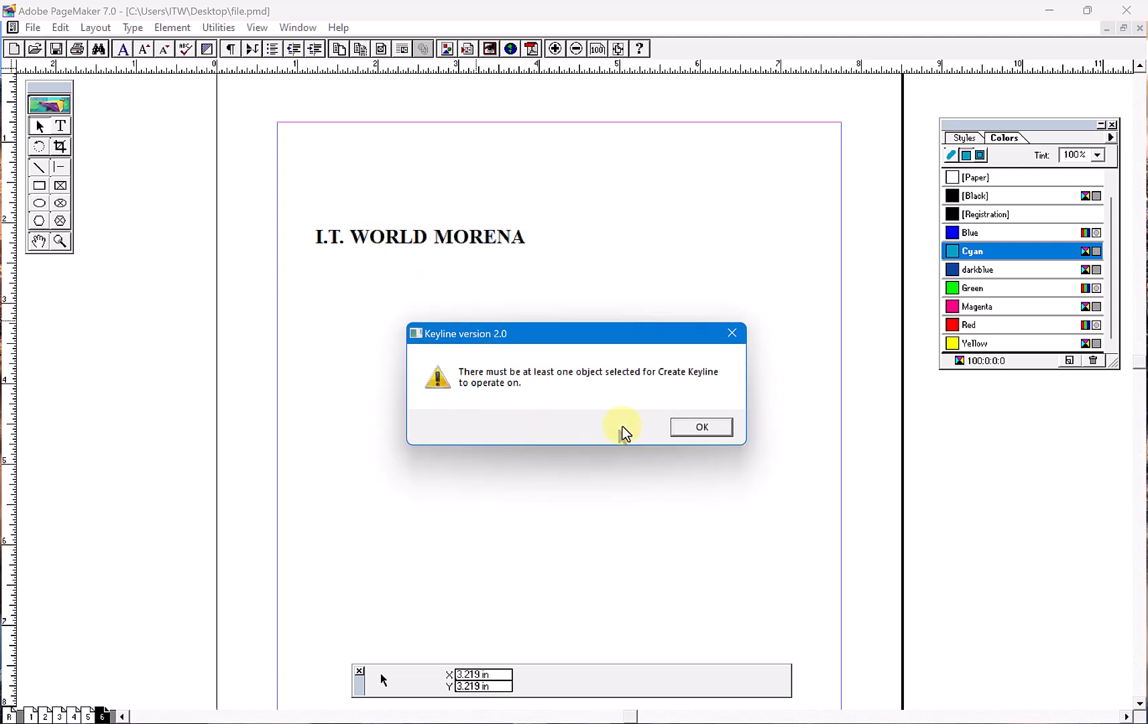
click(691, 429)
- Select the "I.T. WORLD MORENA" text block and open the Keyline settings for it
click(440, 247)
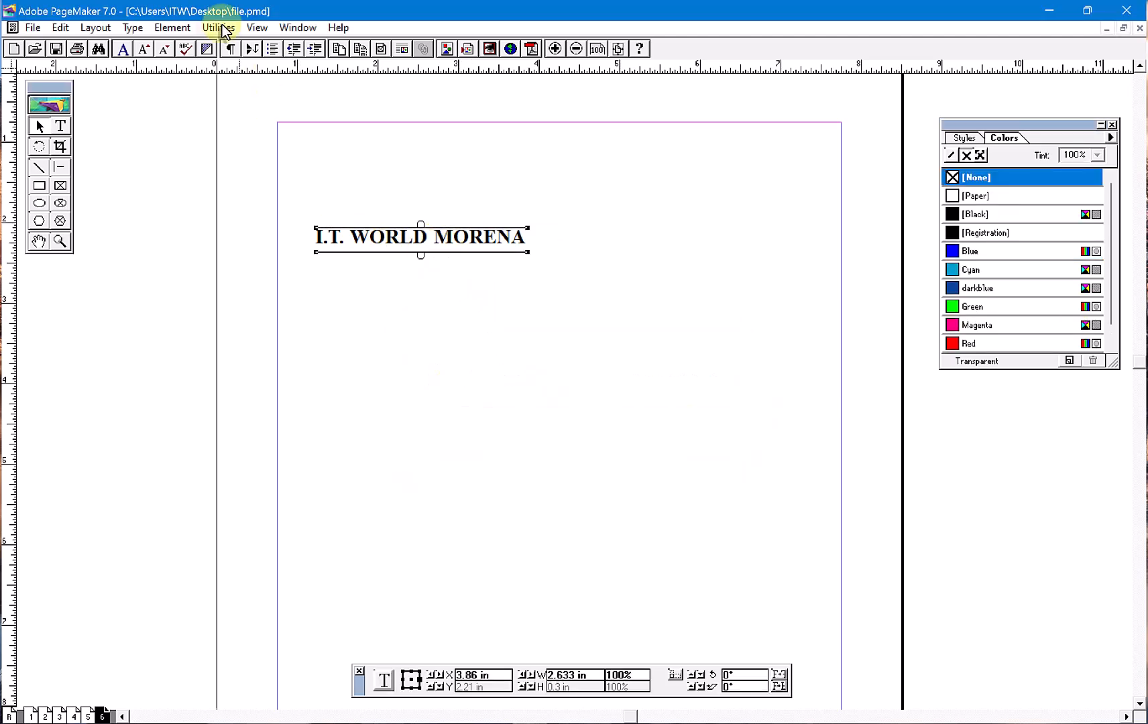
click(213, 27)
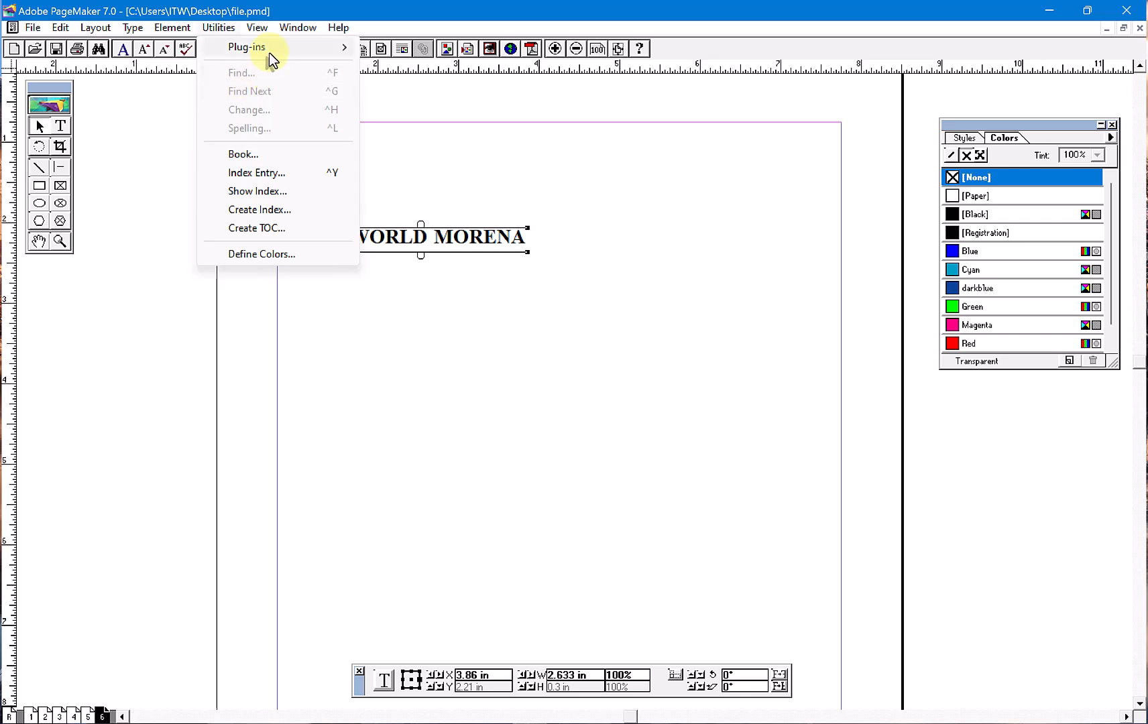
mouse_move(269, 57)
click(429, 231)
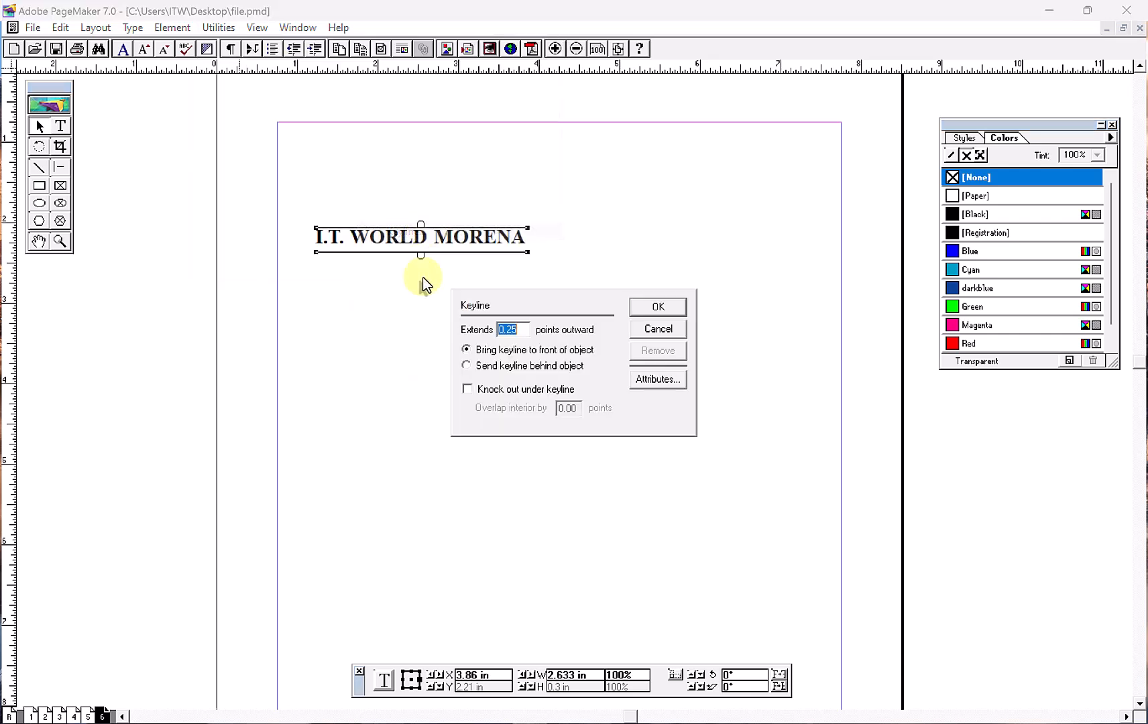
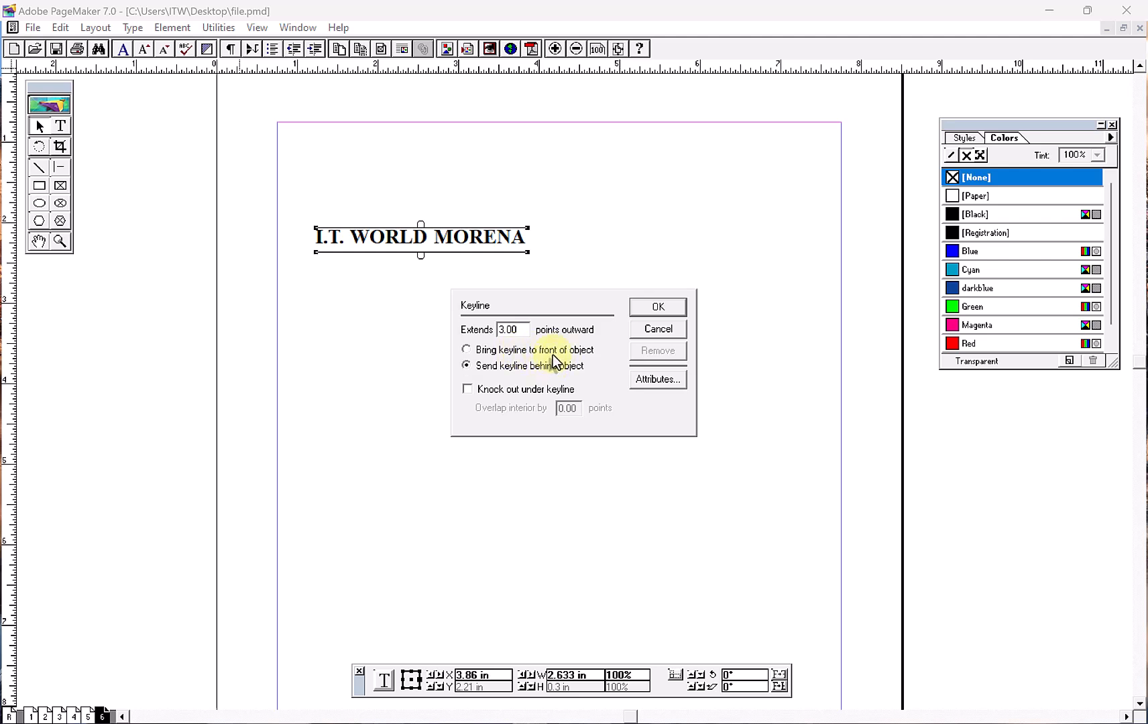
- Apply a keyline extending 3 points outward and sent behind the "I.T. WORLD MORENA" text block
click(663, 309)
click(353, 281)
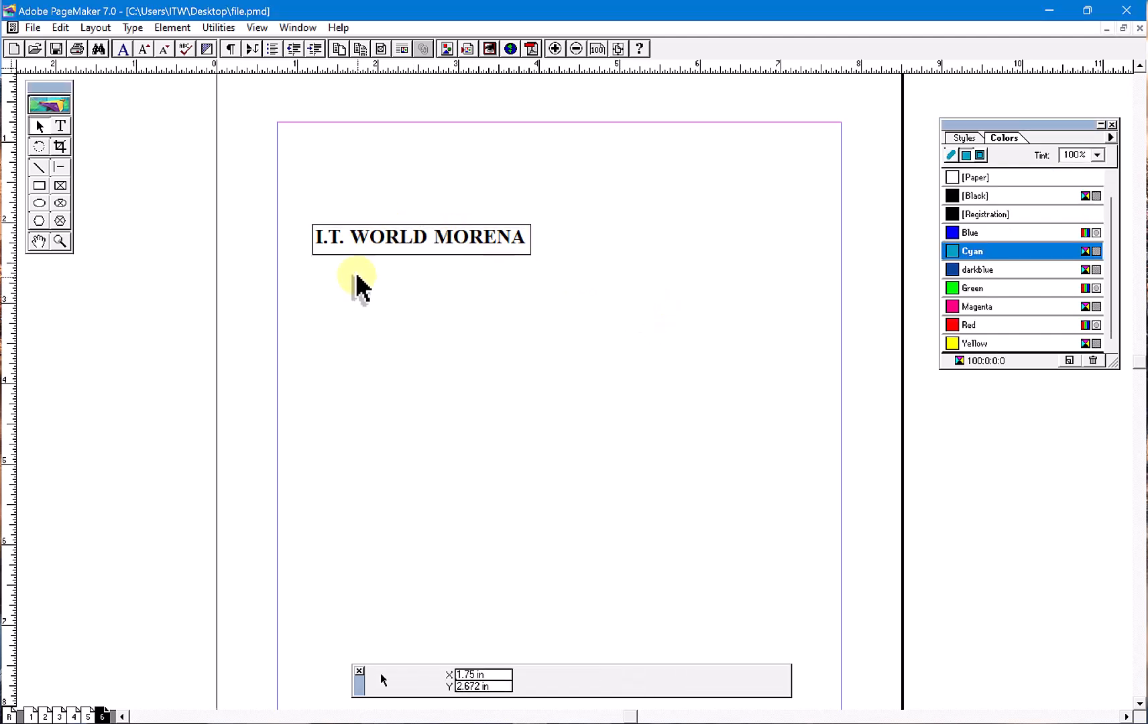
- Try Blue, Cyan, Red, None and Magenta fills on the keyline box around the text, and finish with Green
click(422, 255)
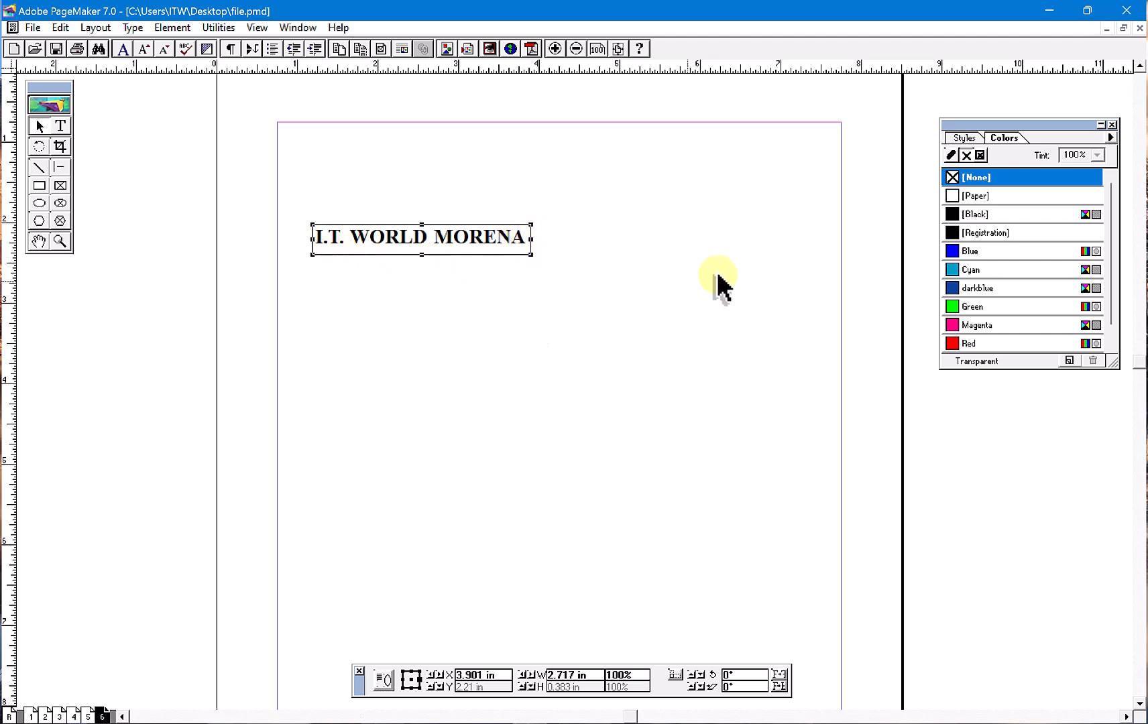
click(967, 252)
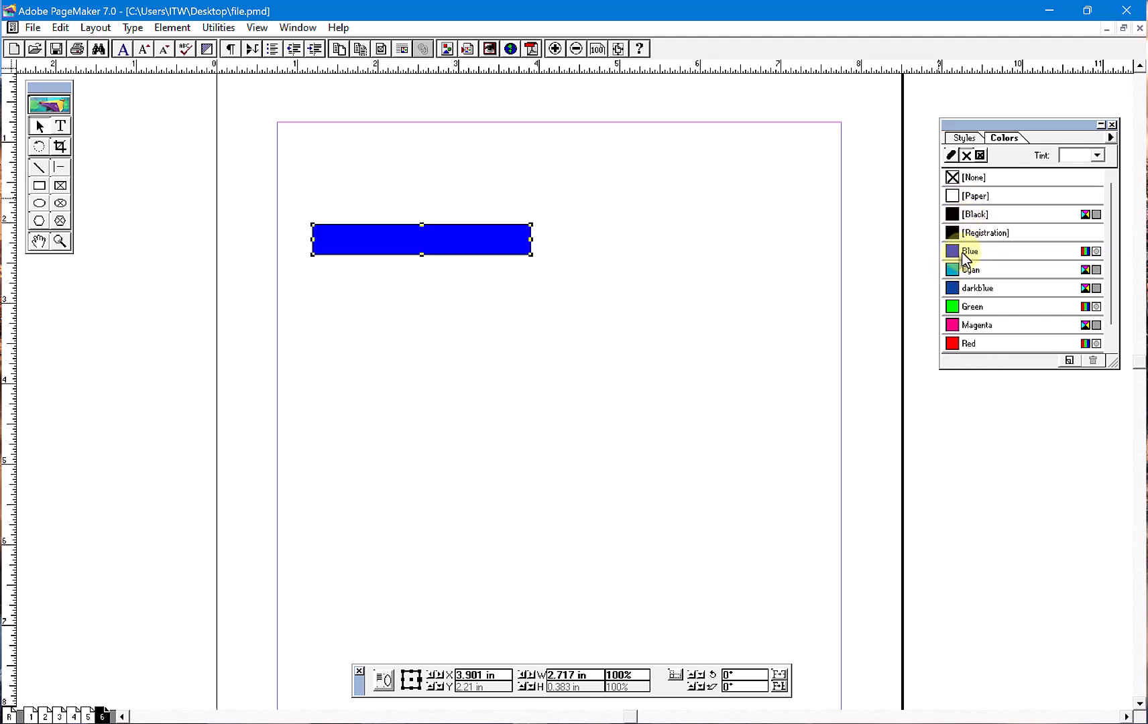
click(968, 269)
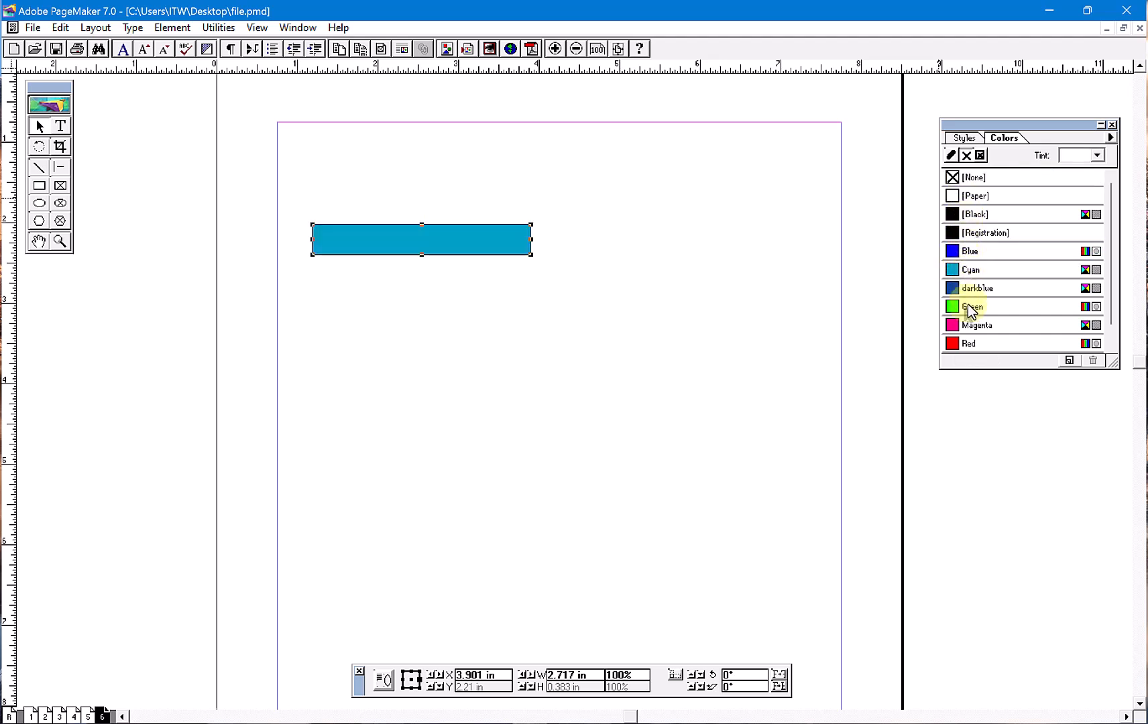
click(969, 342)
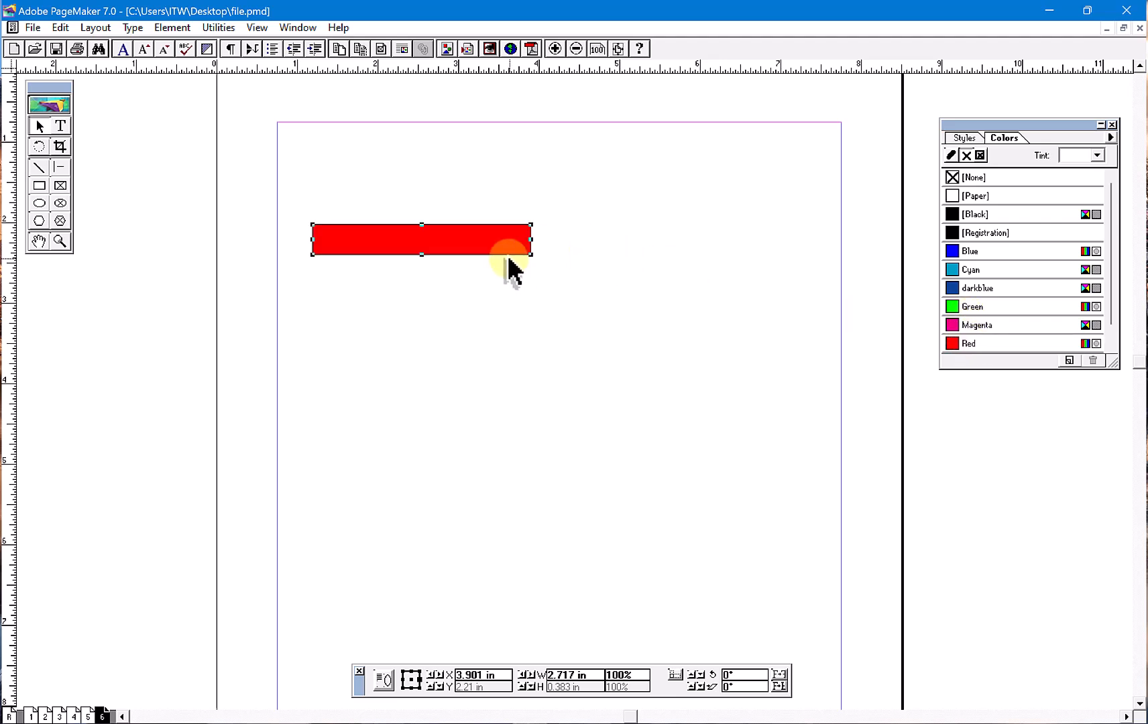
click(973, 177)
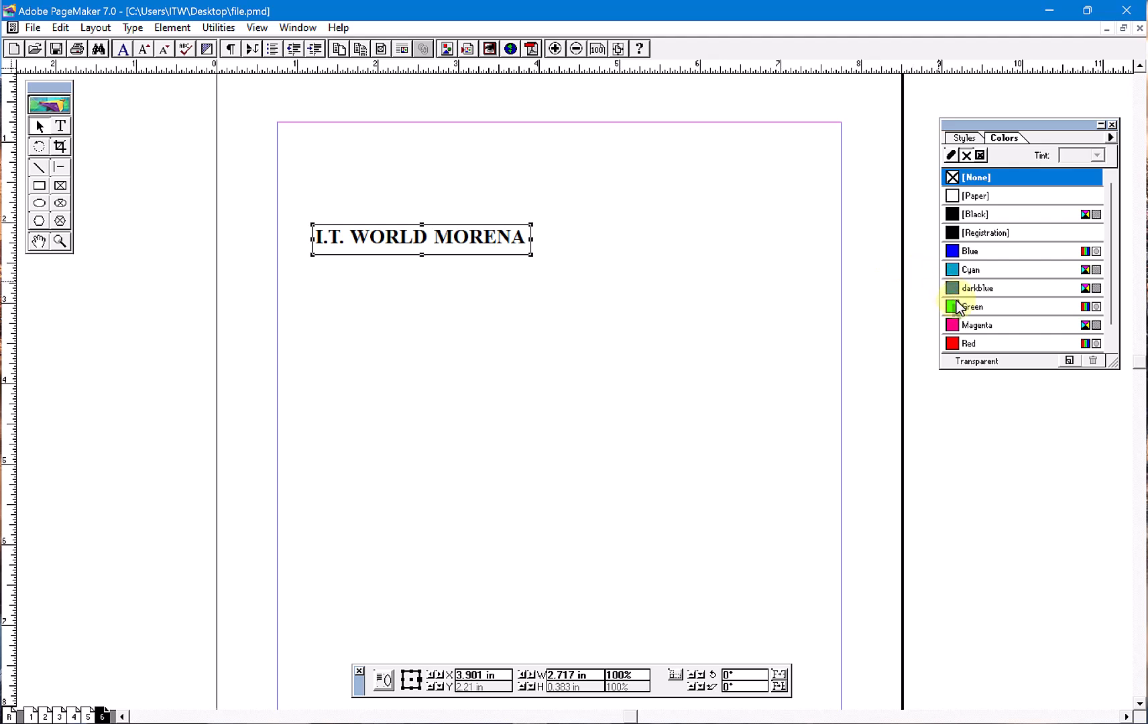
click(969, 342)
click(968, 324)
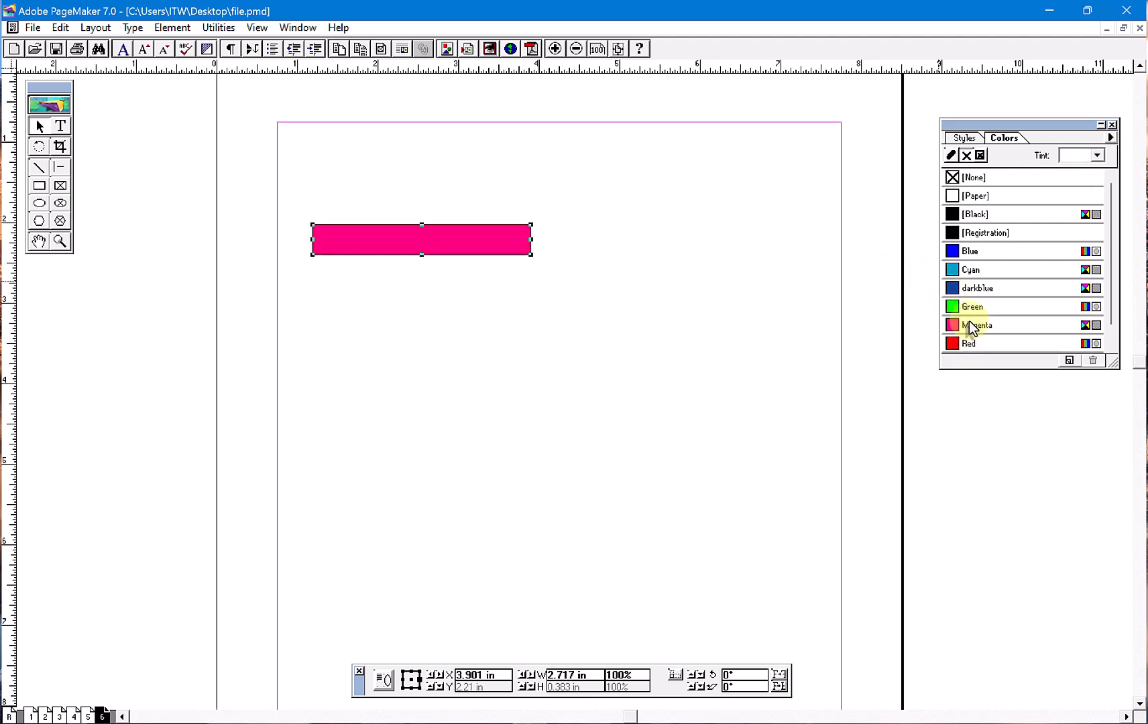
click(964, 307)
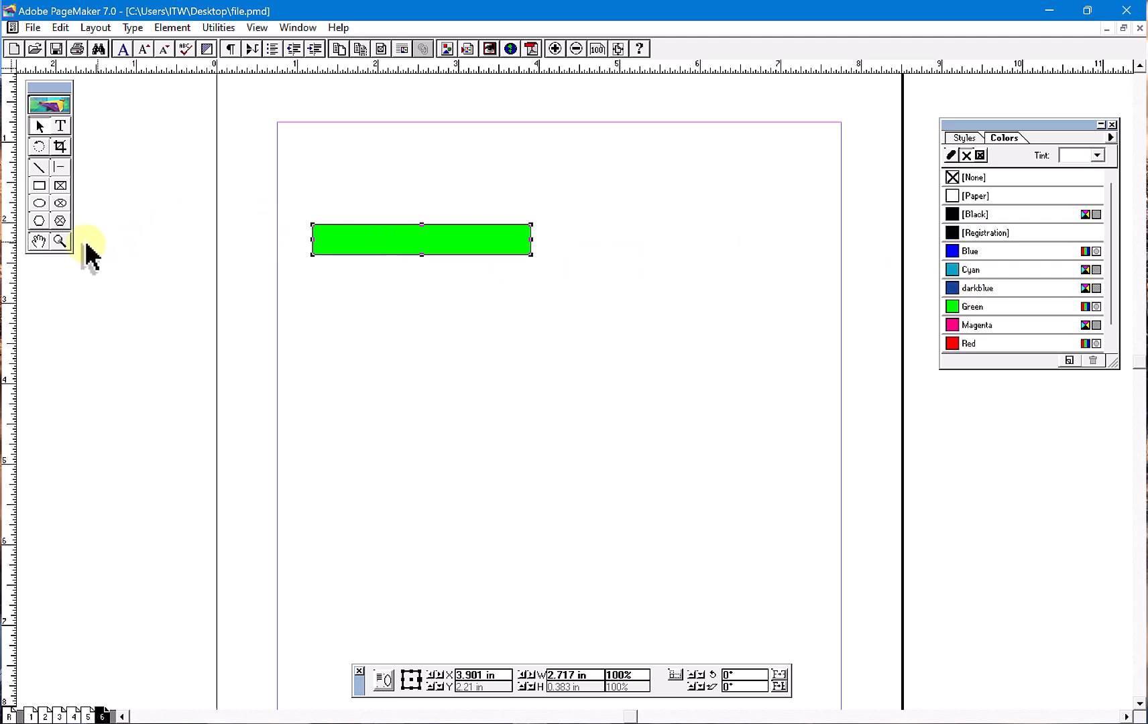
- Move the green keyline box slightly up and left, to about X 3.8 in and Y 2.18 in
click(61, 242)
click(535, 356)
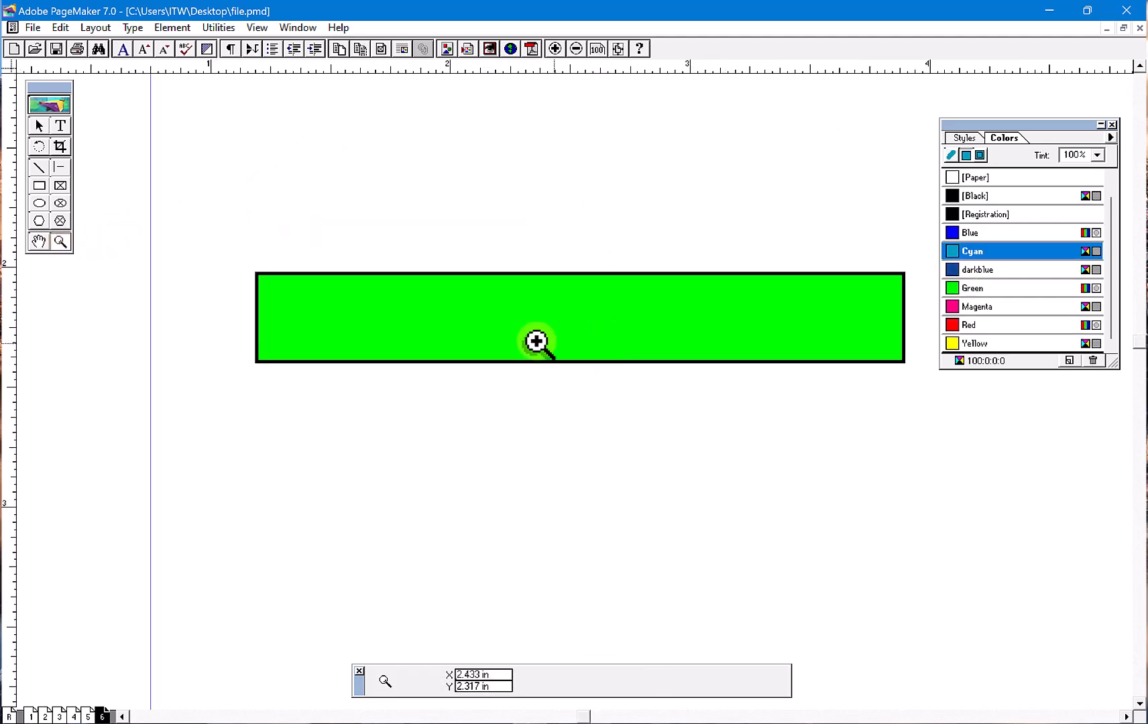
click(38, 126)
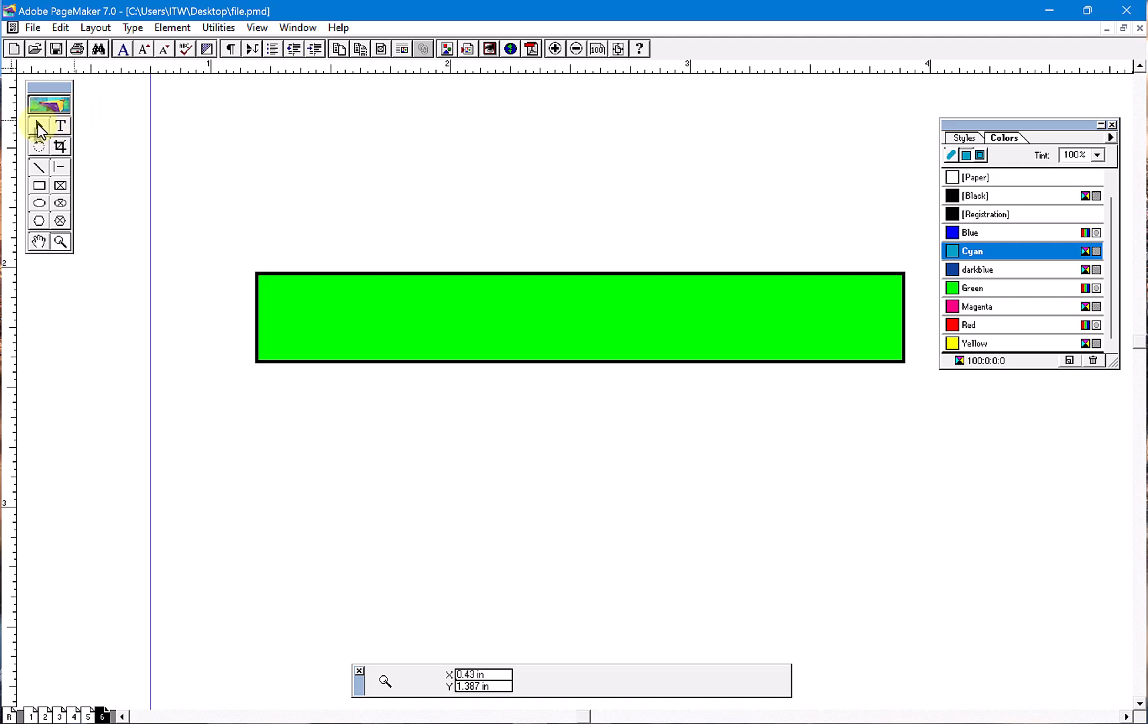
mouse_move(494, 343)
mouse_down()
mouse_move(511, 345)
mouse_move(472, 336)
mouse_up()
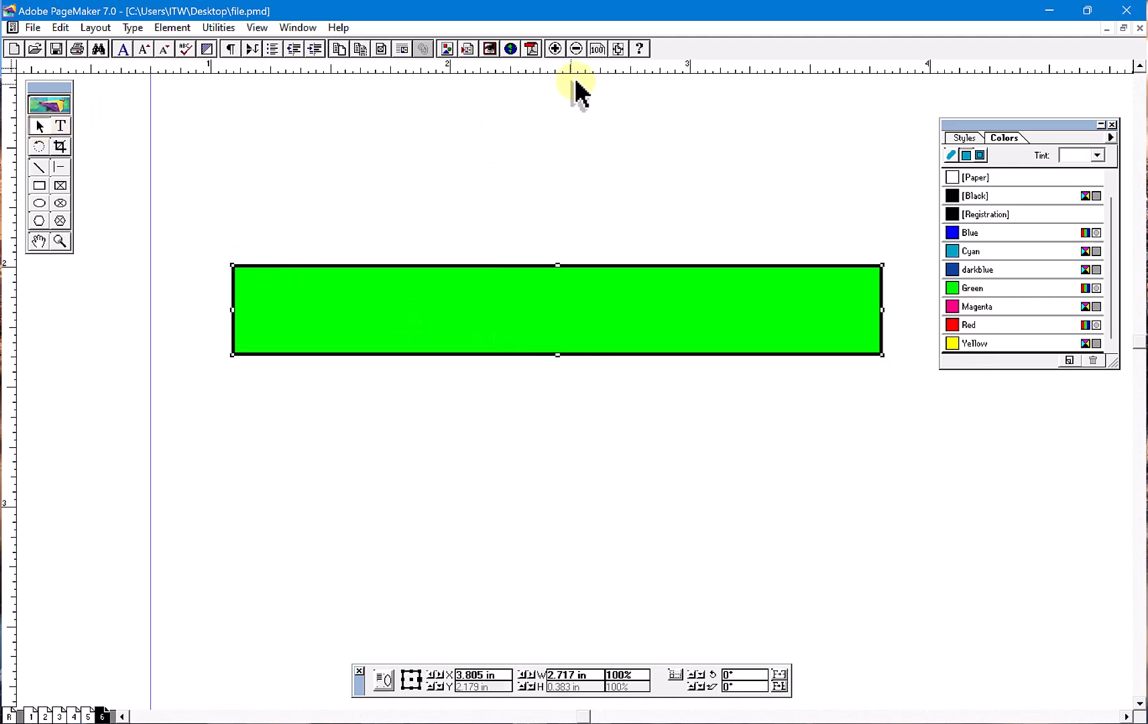
click(598, 49)
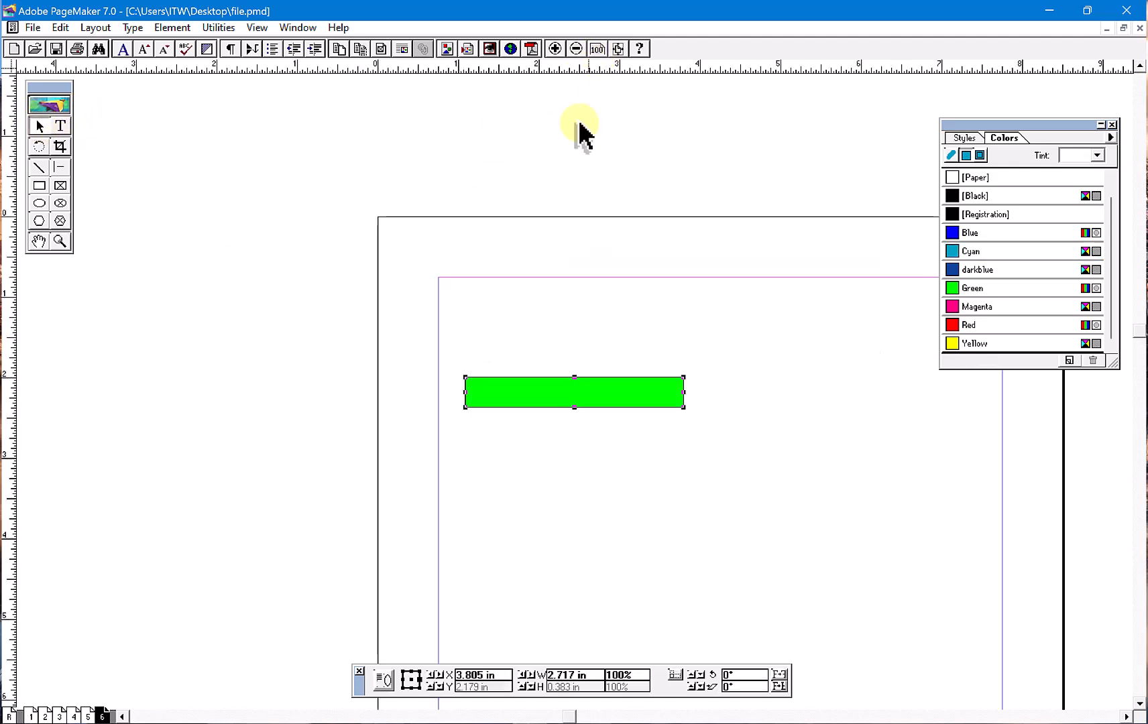
- Reapply the Keyline plug-in to the green box, extending 3 points outward and sent behind the object
click(59, 242)
drag(254, 303, 842, 497)
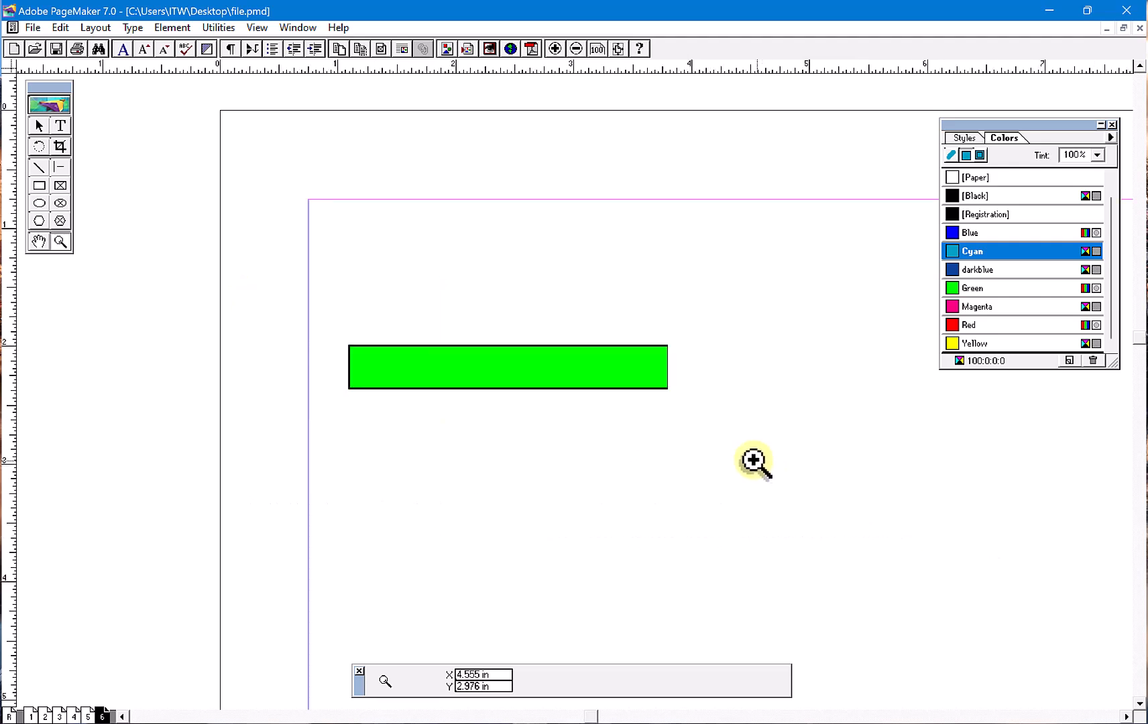
drag(159, 257, 935, 551)
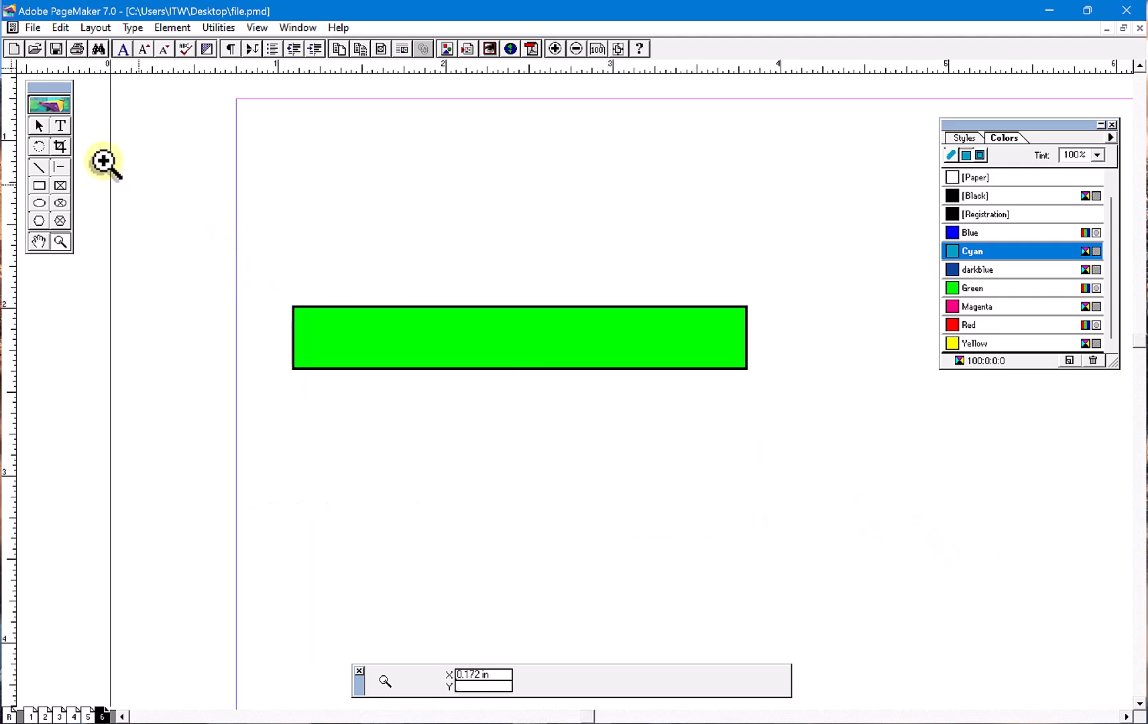
click(37, 128)
click(396, 366)
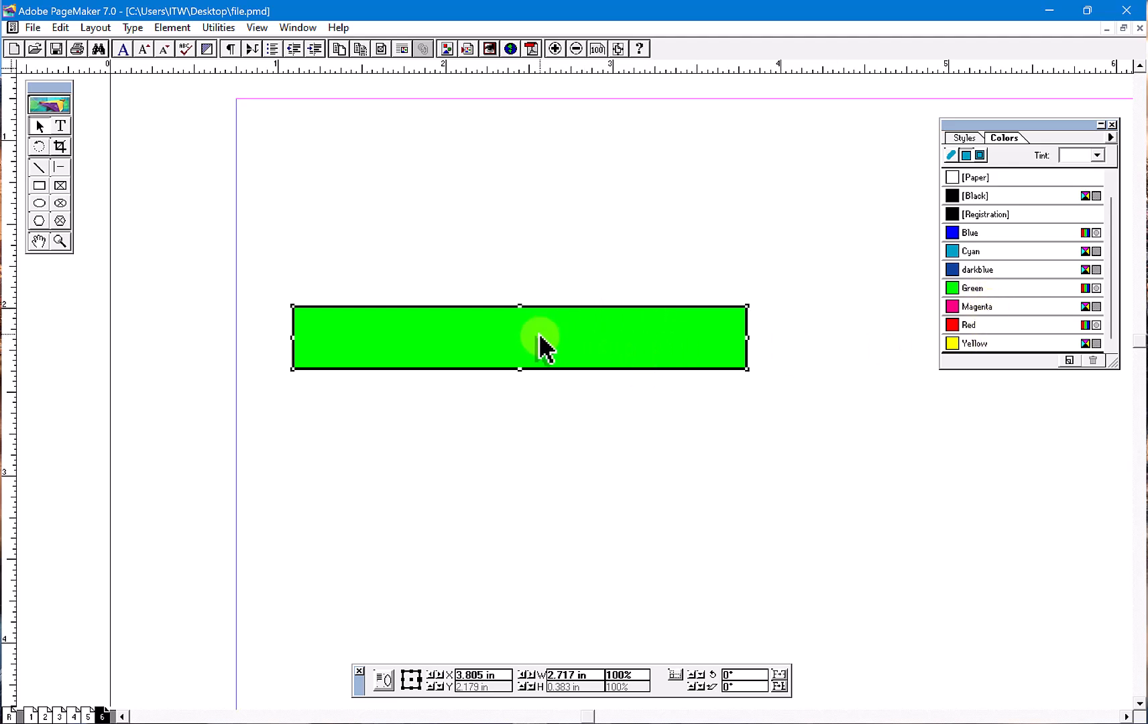
click(221, 28)
mouse_move(251, 47)
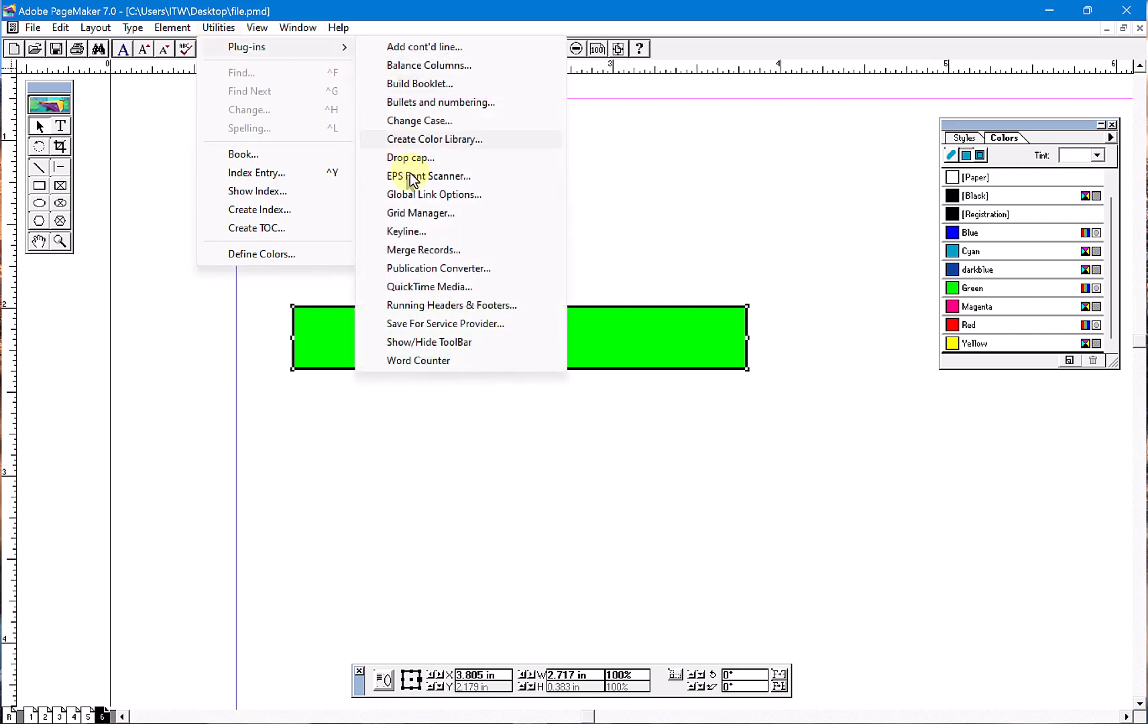
click(432, 234)
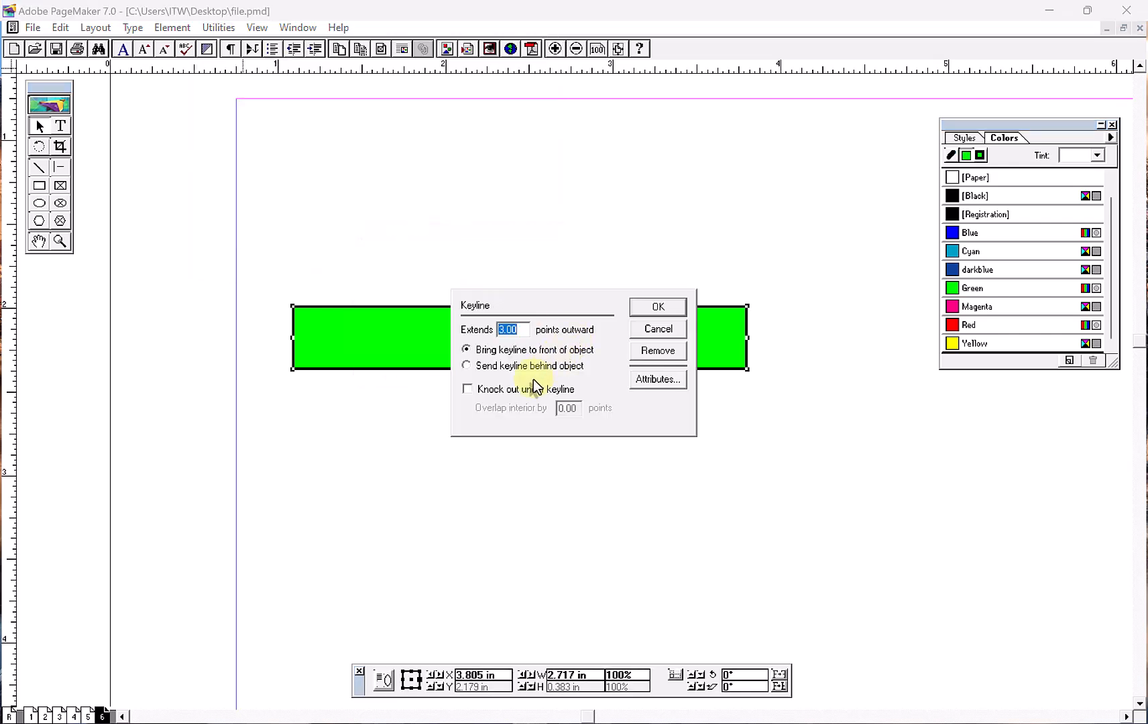
click(660, 309)
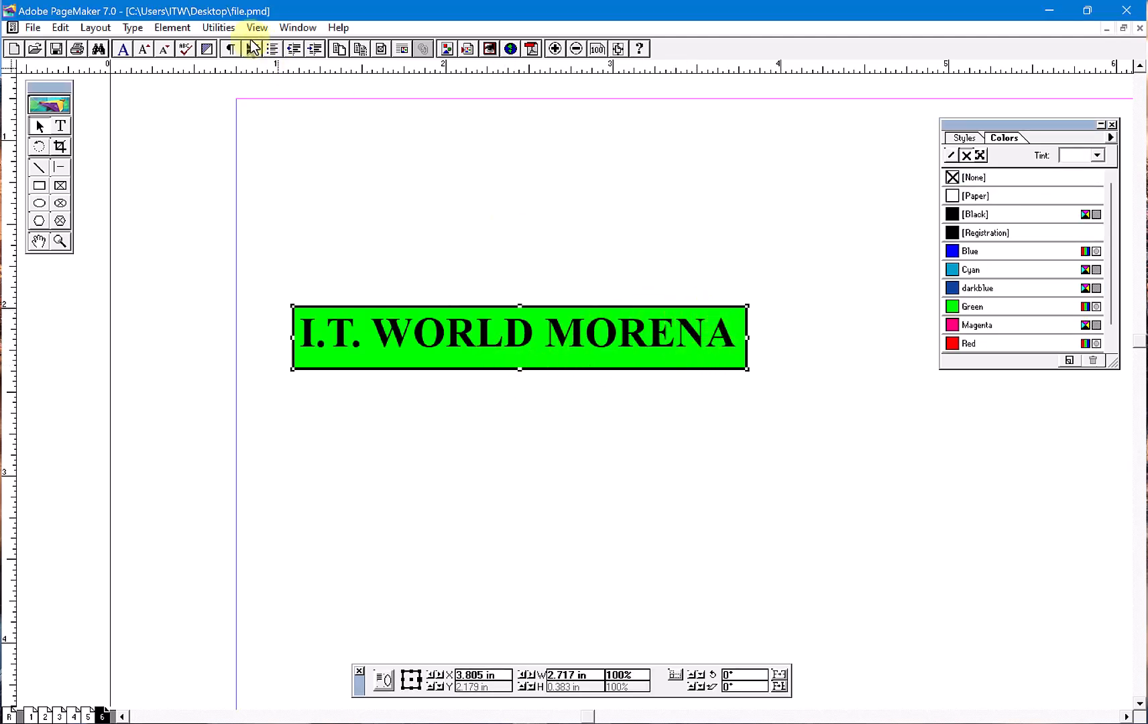
- Remove the keyline from the "I.T. WORLD MORENA" text using the Keyline plug-in
click(222, 28)
mouse_move(260, 59)
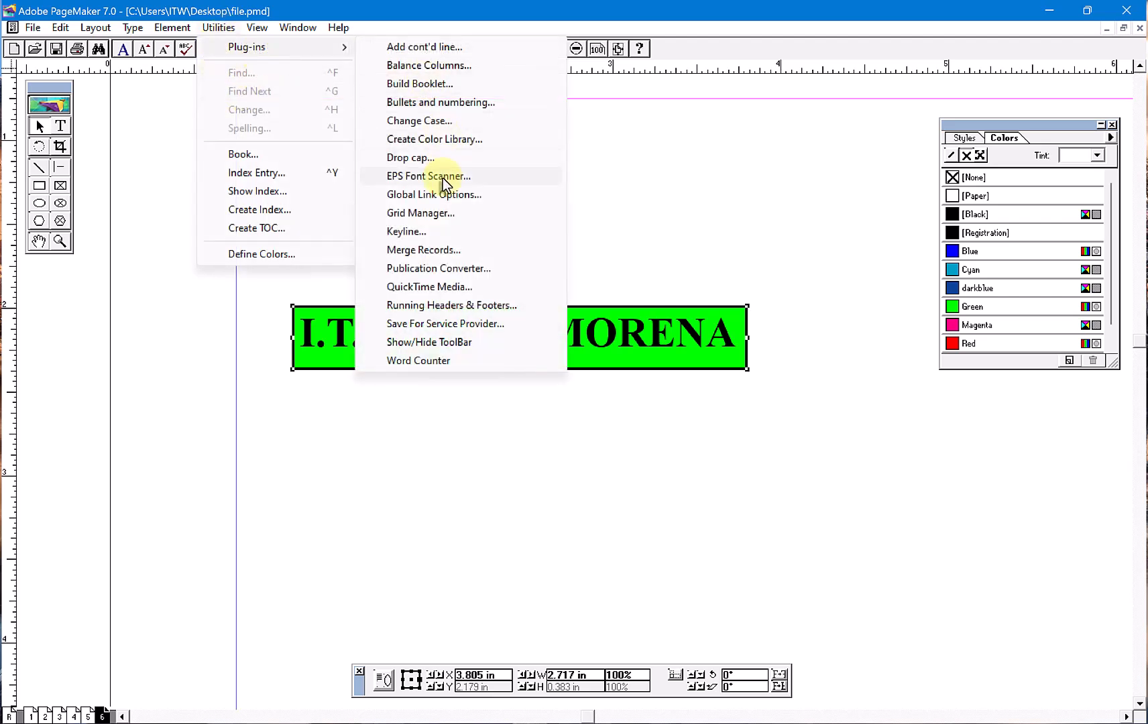
click(432, 231)
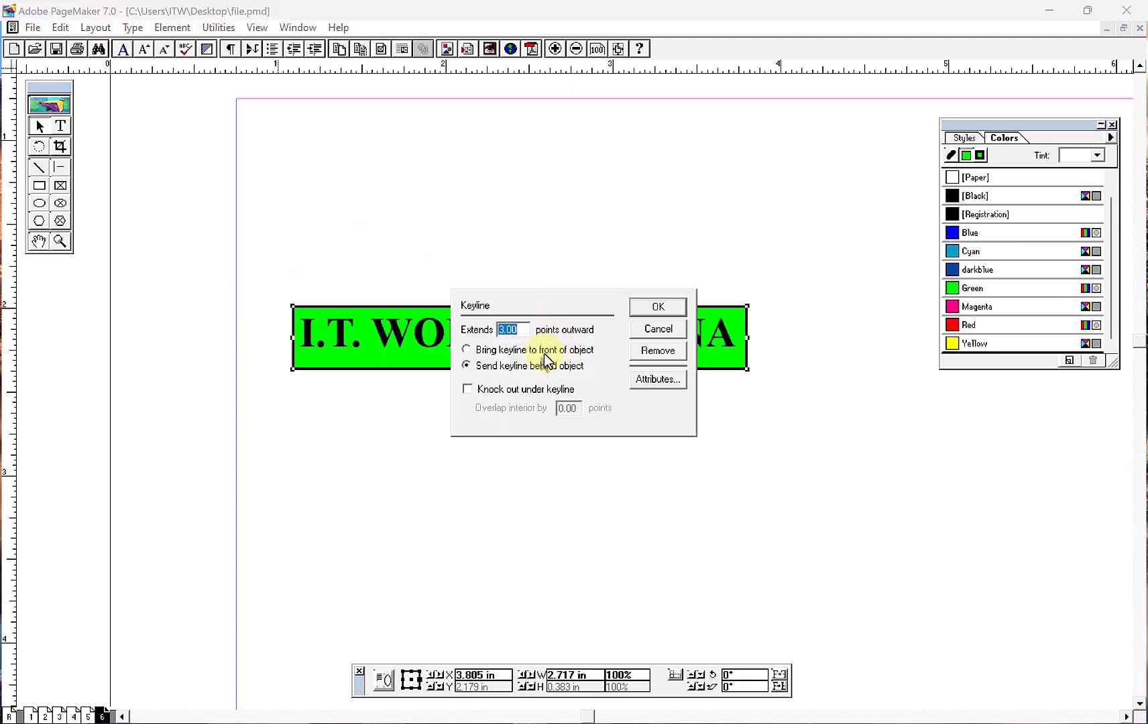
click(655, 351)
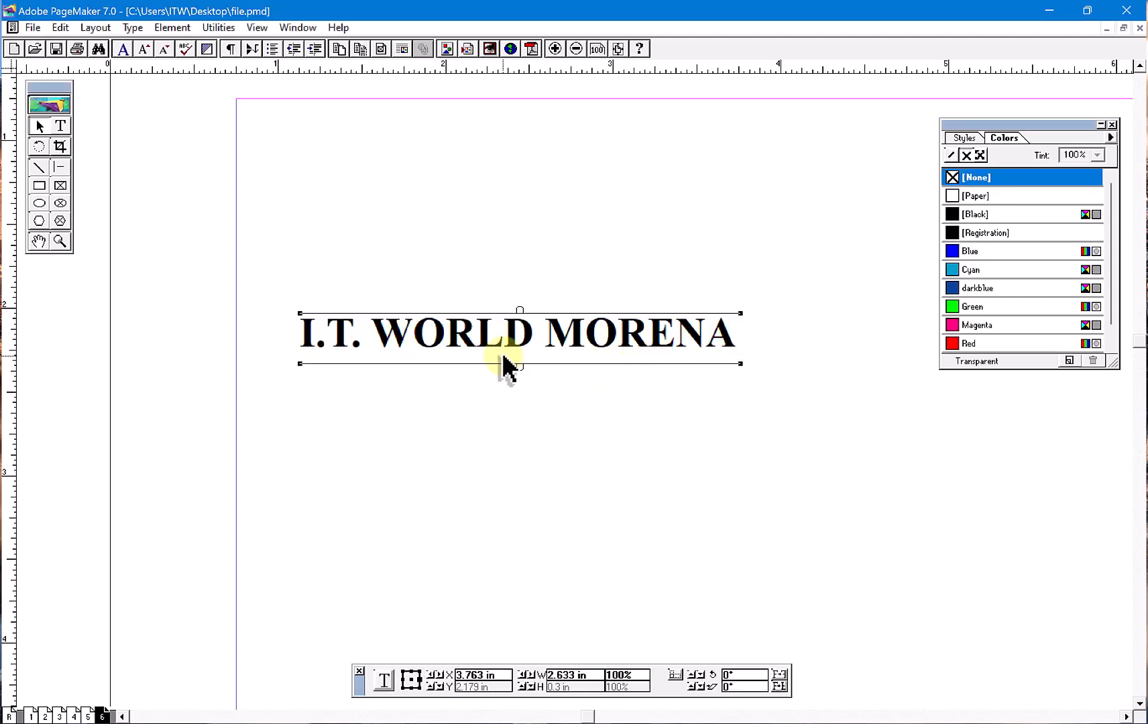
- Add a keyline to the "I.T. WORLD MORENA" text block again, 3 points outward and behind the object
click(204, 31)
mouse_move(238, 48)
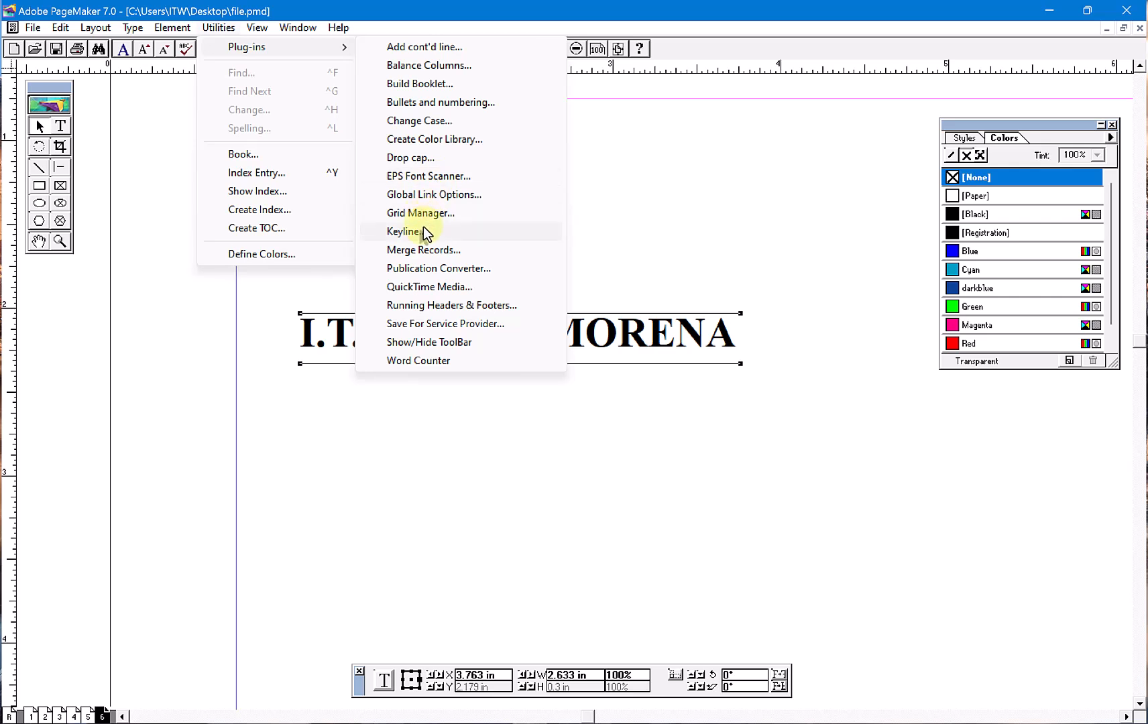
click(422, 231)
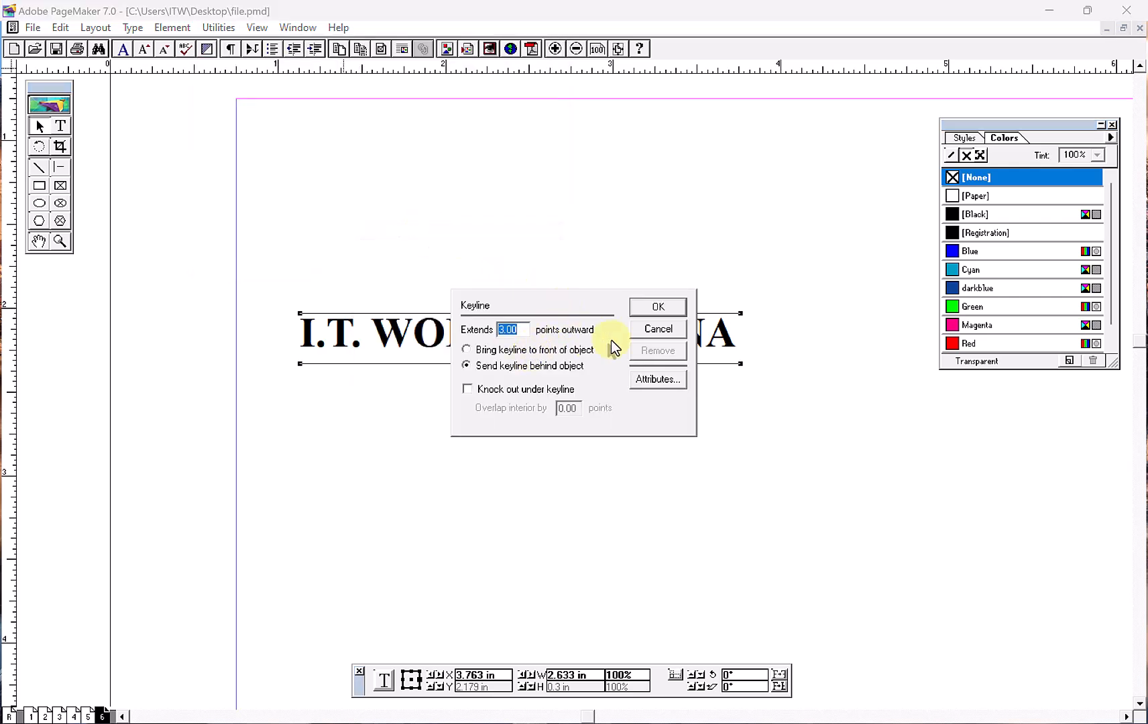
click(649, 306)
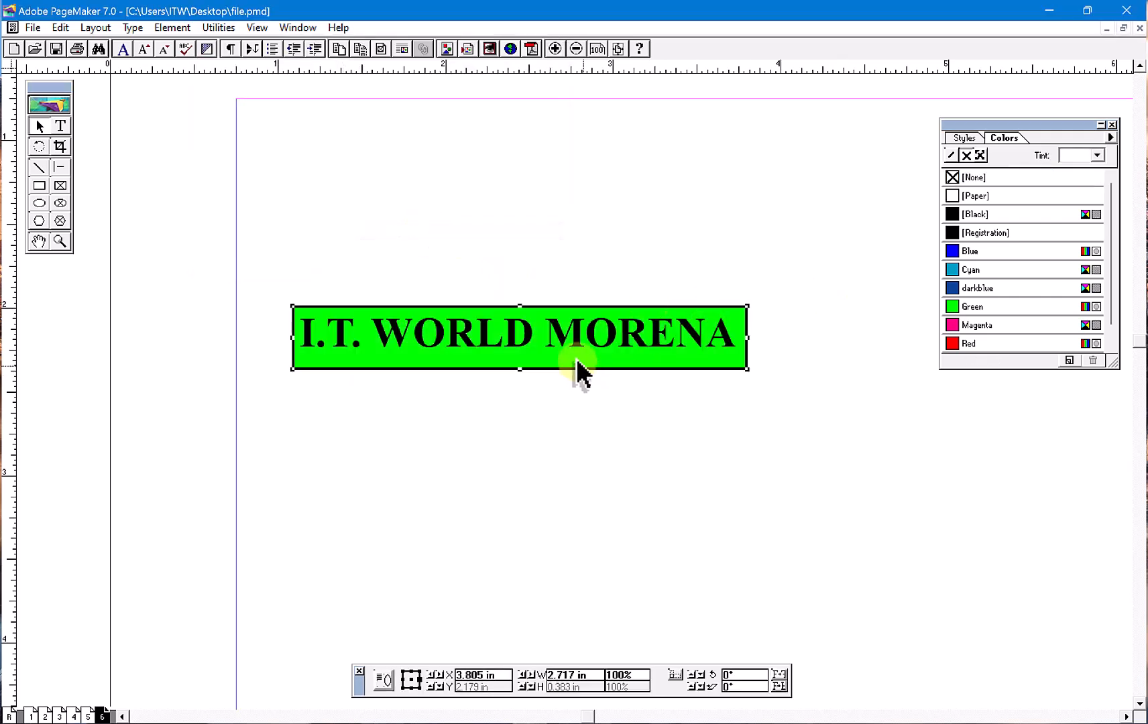
- Change the keyline's fill attribute from Solid to a vertical-line pattern and apply it
click(219, 28)
mouse_move(255, 59)
click(429, 231)
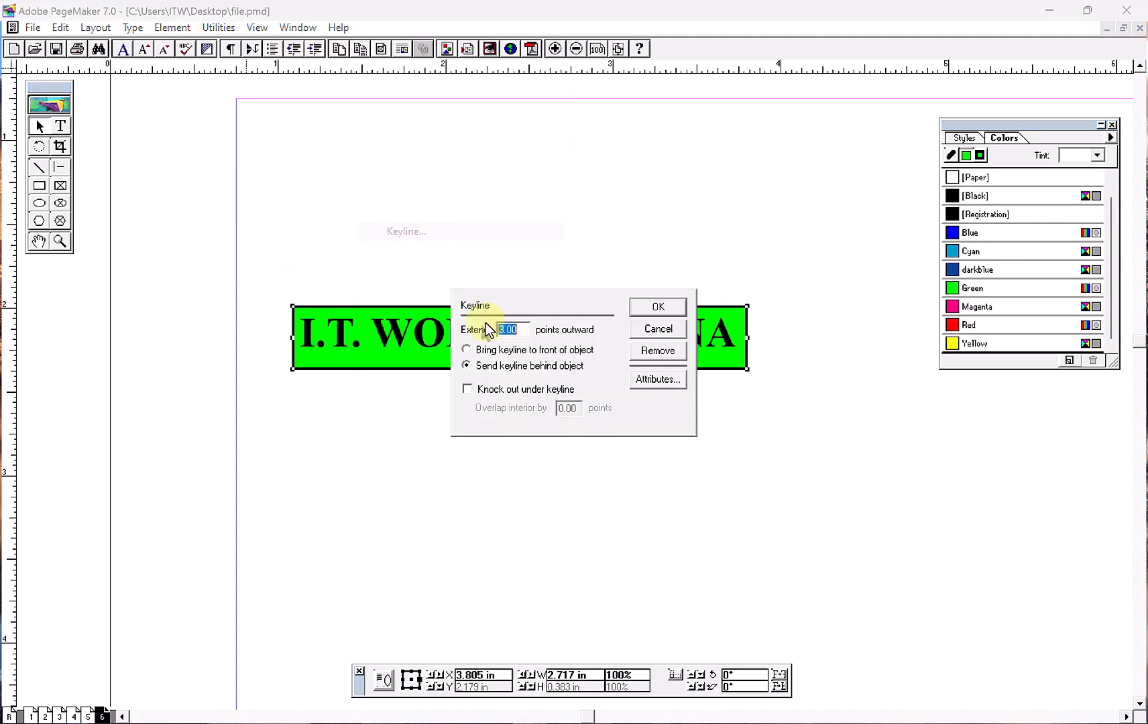
click(658, 379)
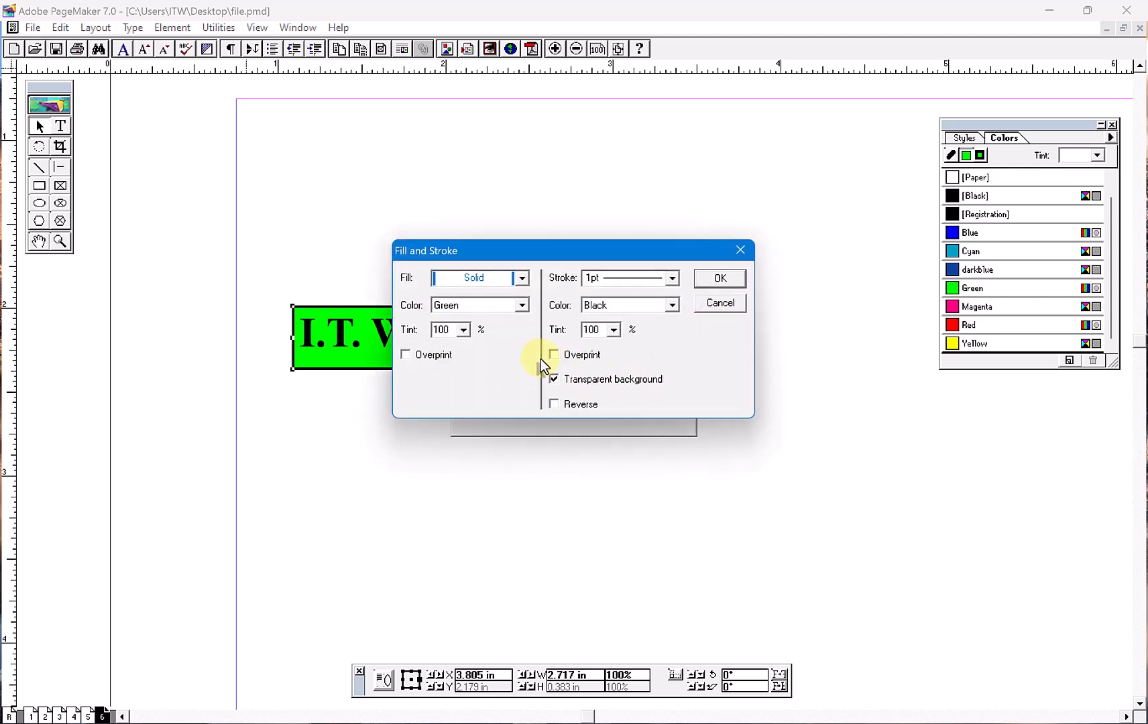
click(521, 279)
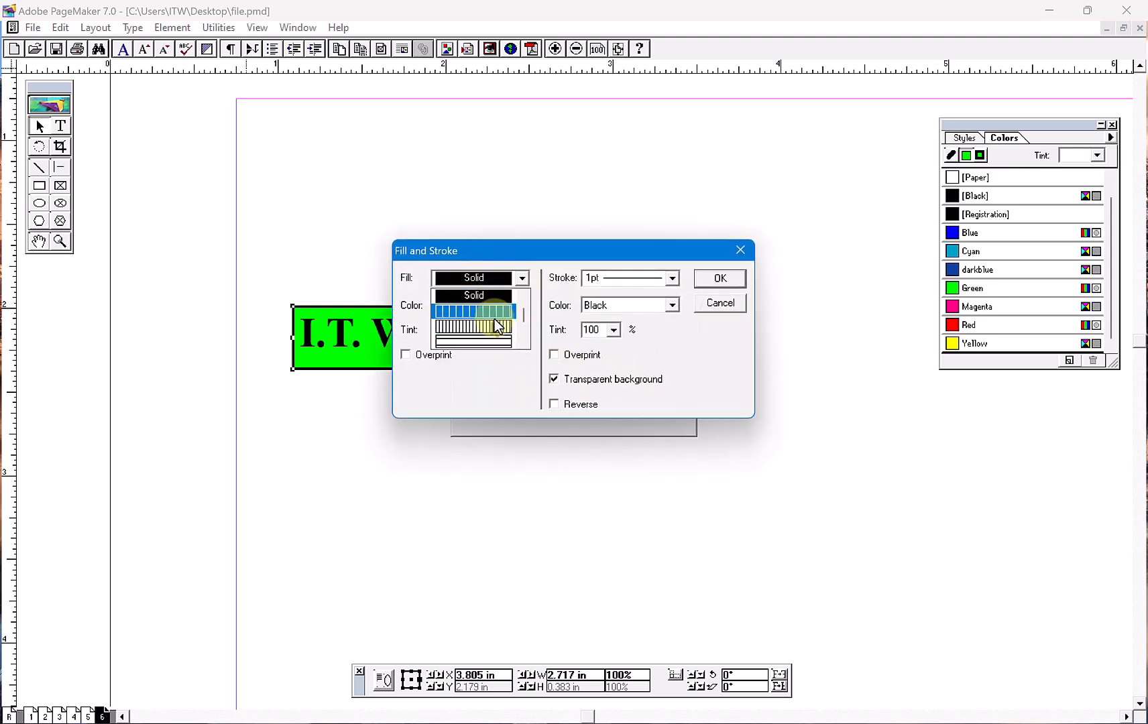
click(492, 343)
click(704, 282)
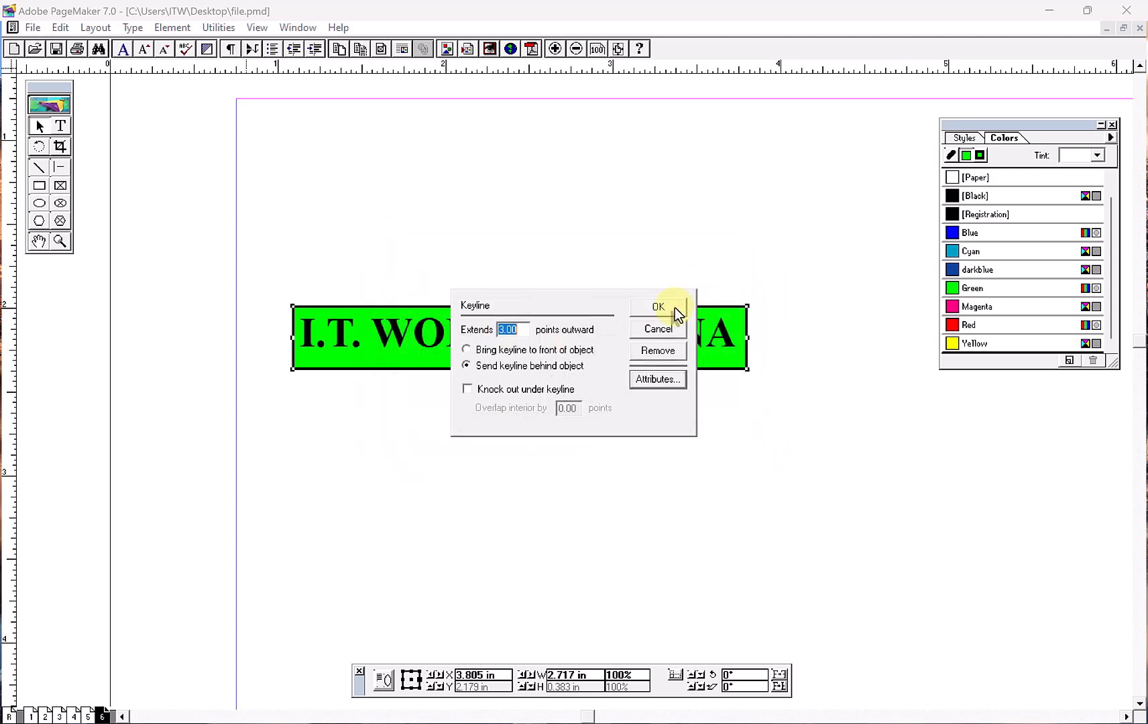
click(660, 305)
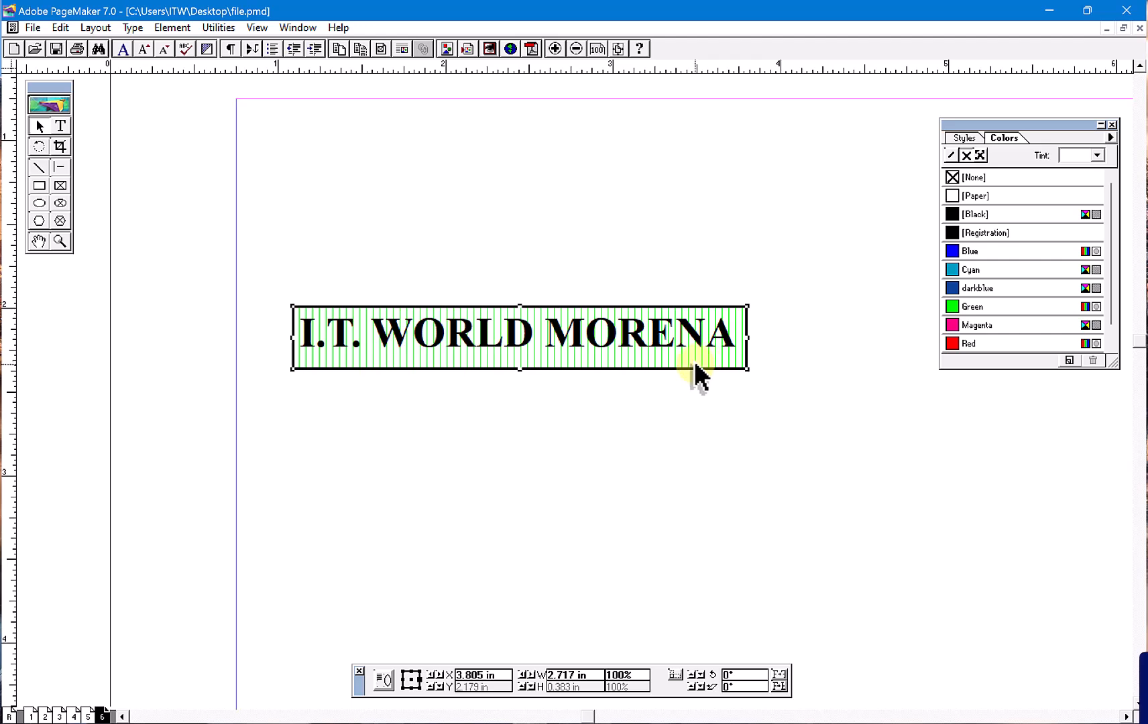
drag(697, 375, 682, 309)
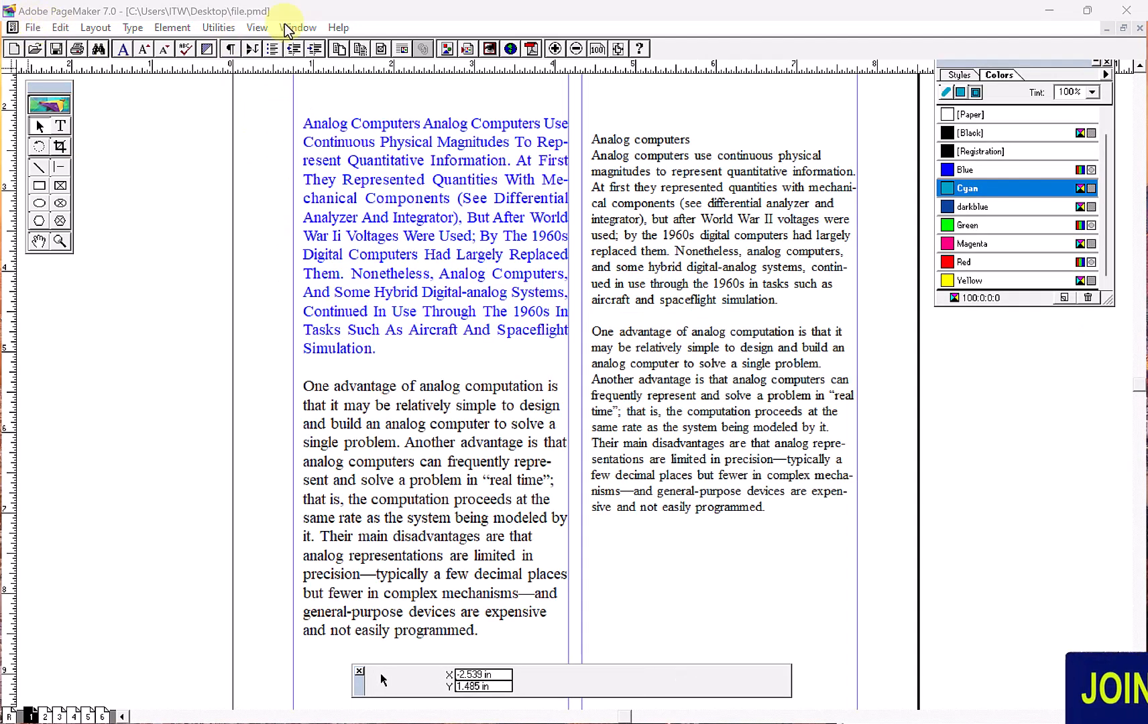
click(223, 27)
mouse_move(247, 47)
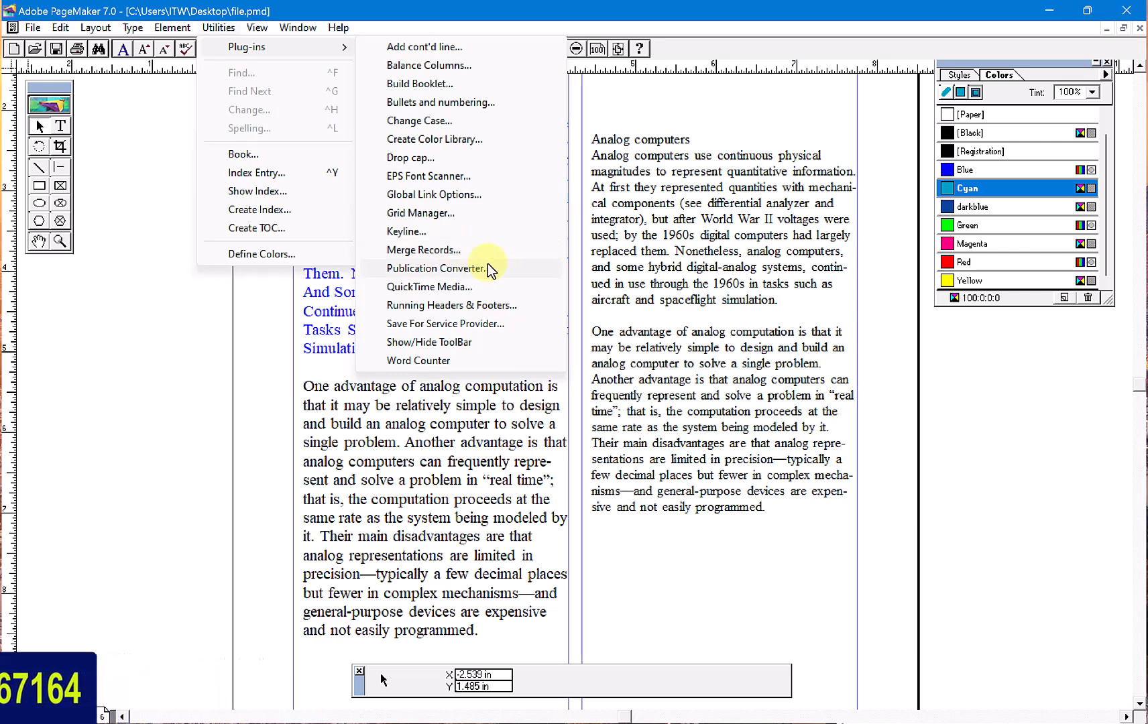
click(299, 288)
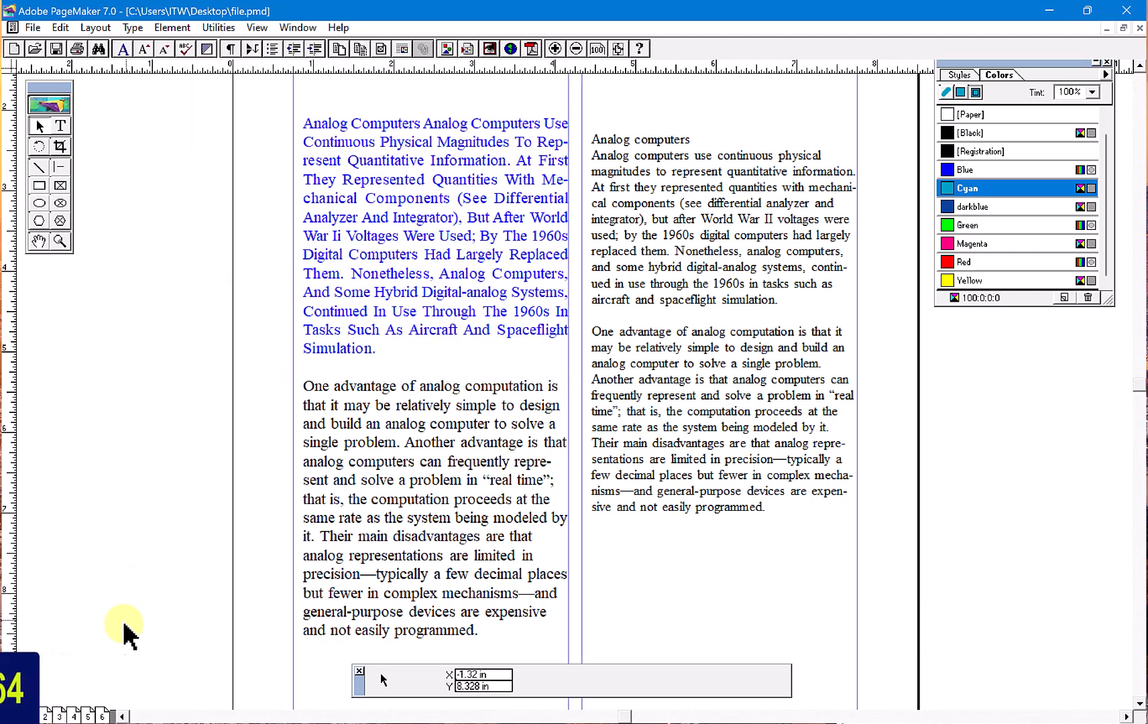
- Go to page 6 and fit the whole page in the window
click(104, 714)
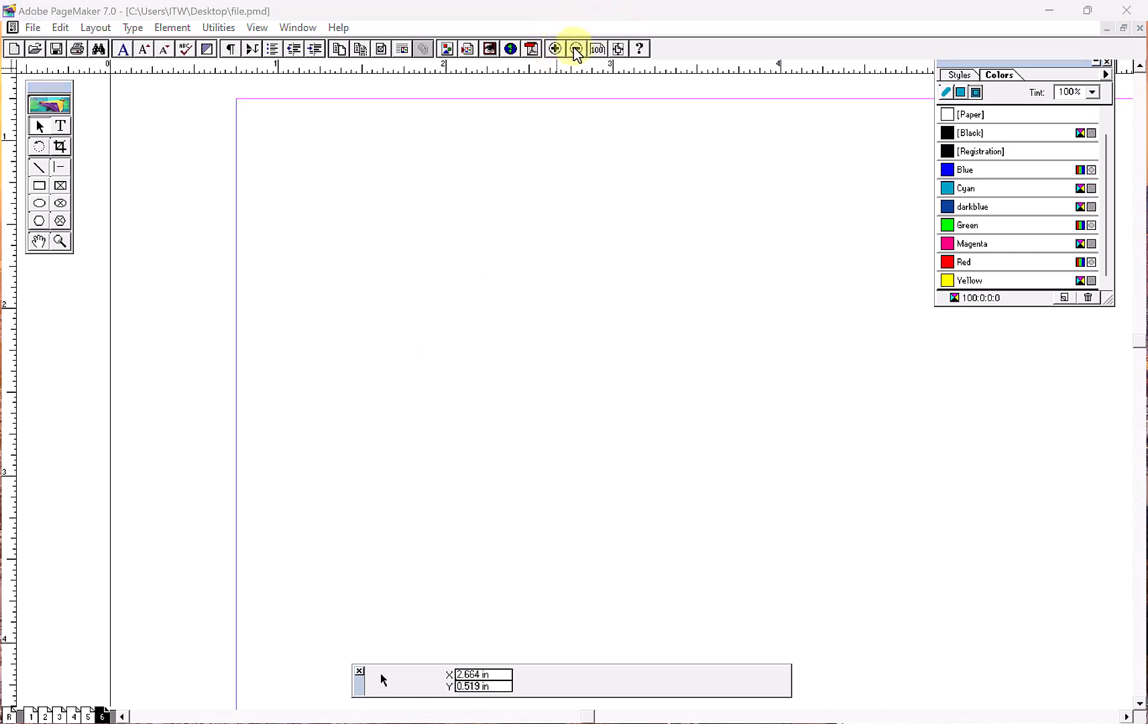
click(593, 50)
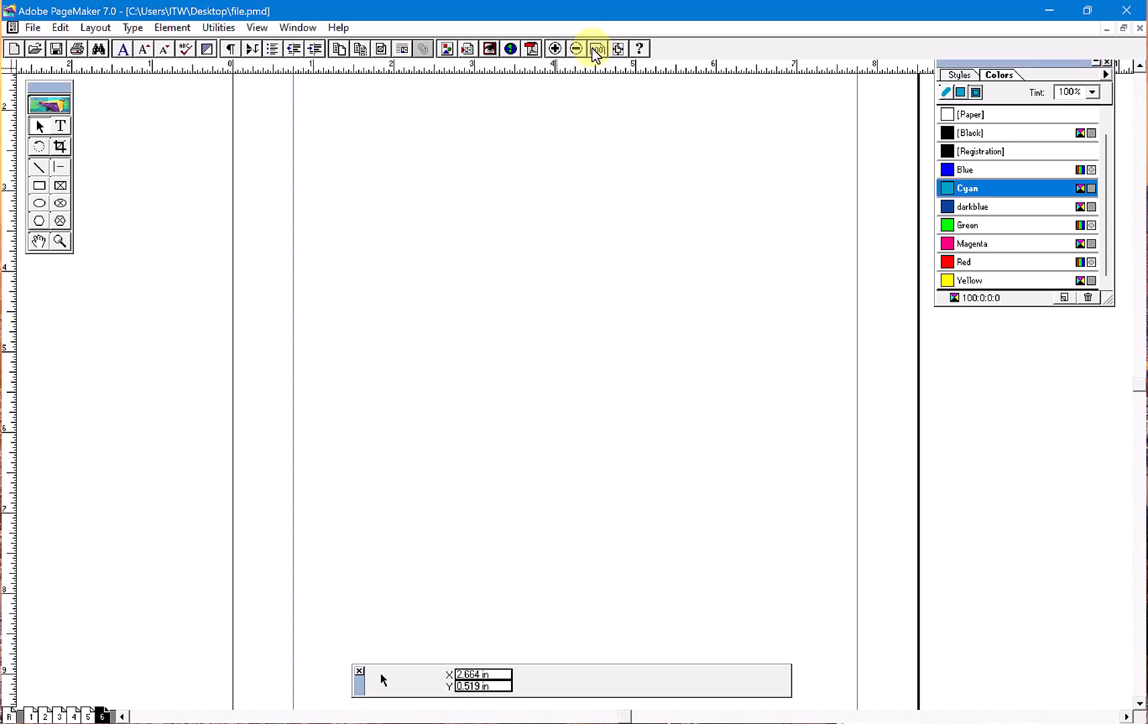
click(617, 54)
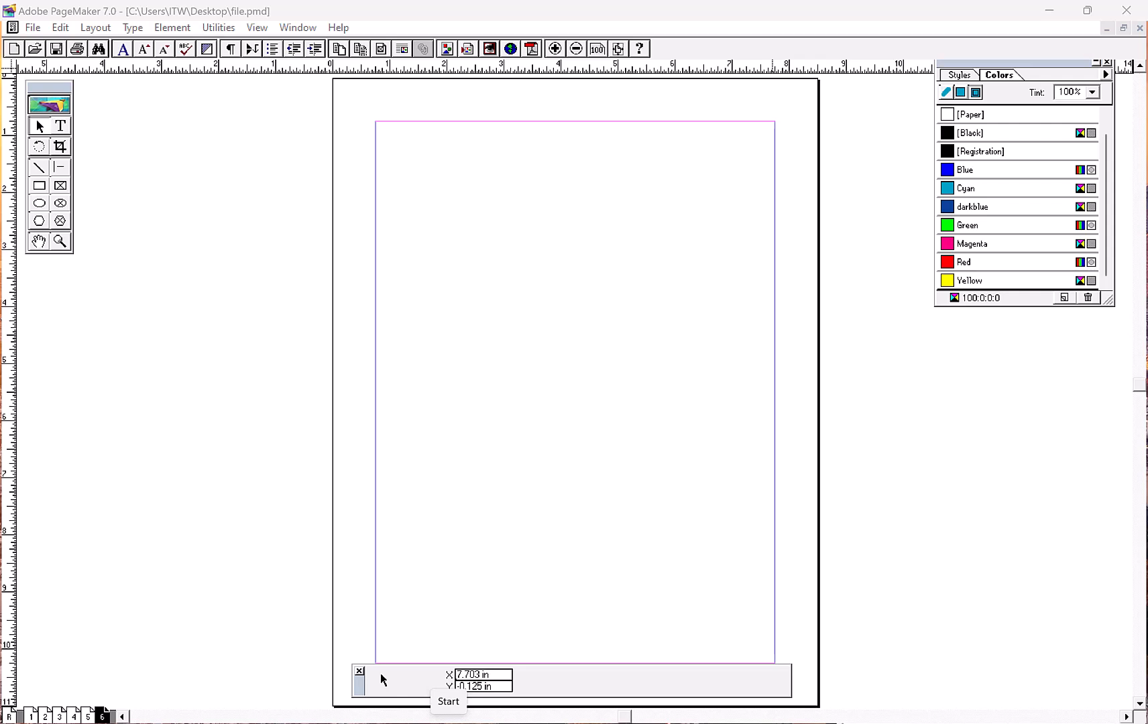
- Switch to Excel and bring up the Book2 workbook containing the cadet records
click(448, 721)
text(excel)
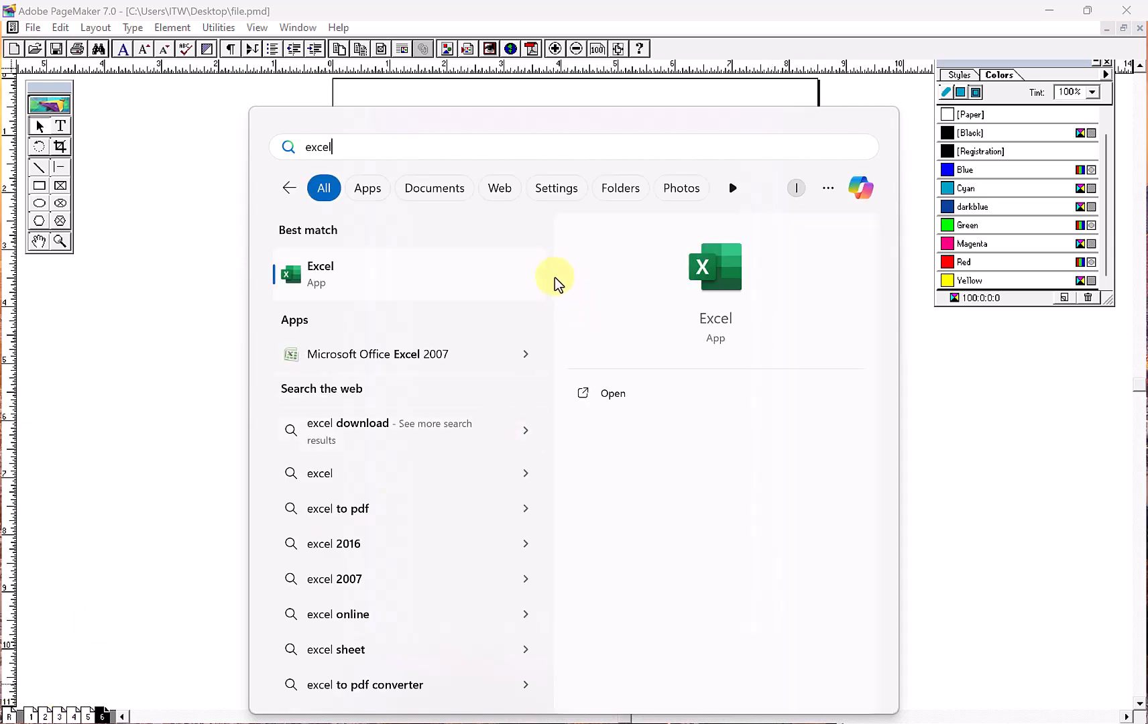
click(516, 266)
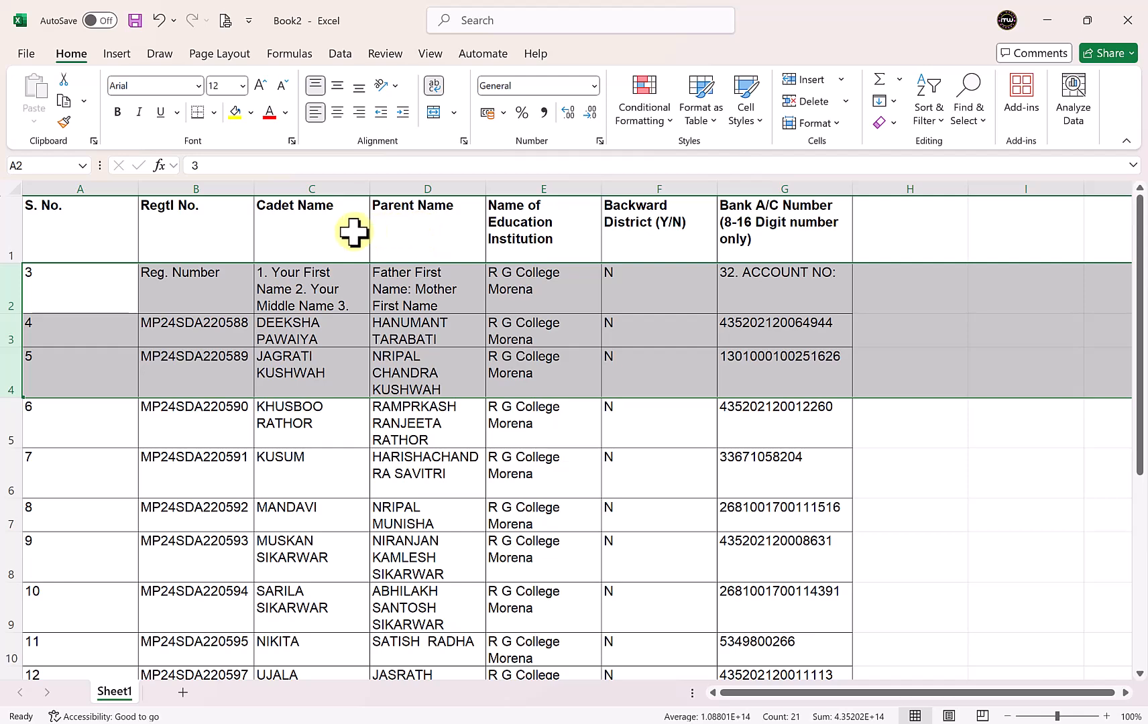
click(174, 374)
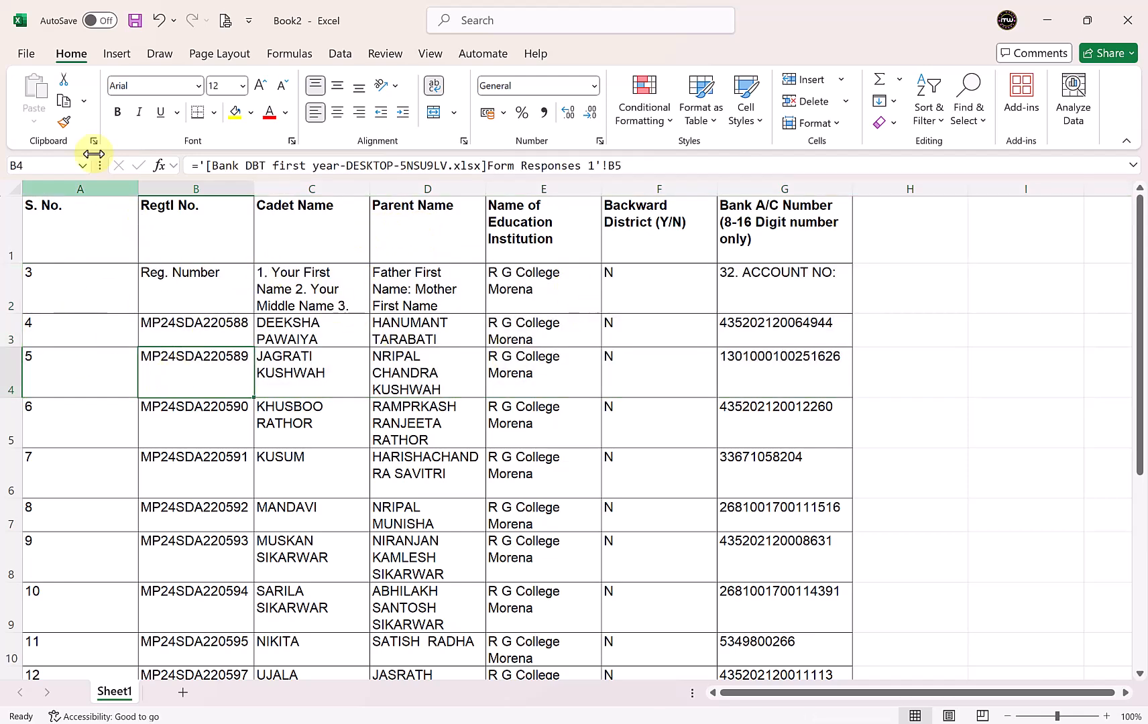
- Save the workbook to the Desktop as a CSV (Comma delimited) file named databse
click(34, 57)
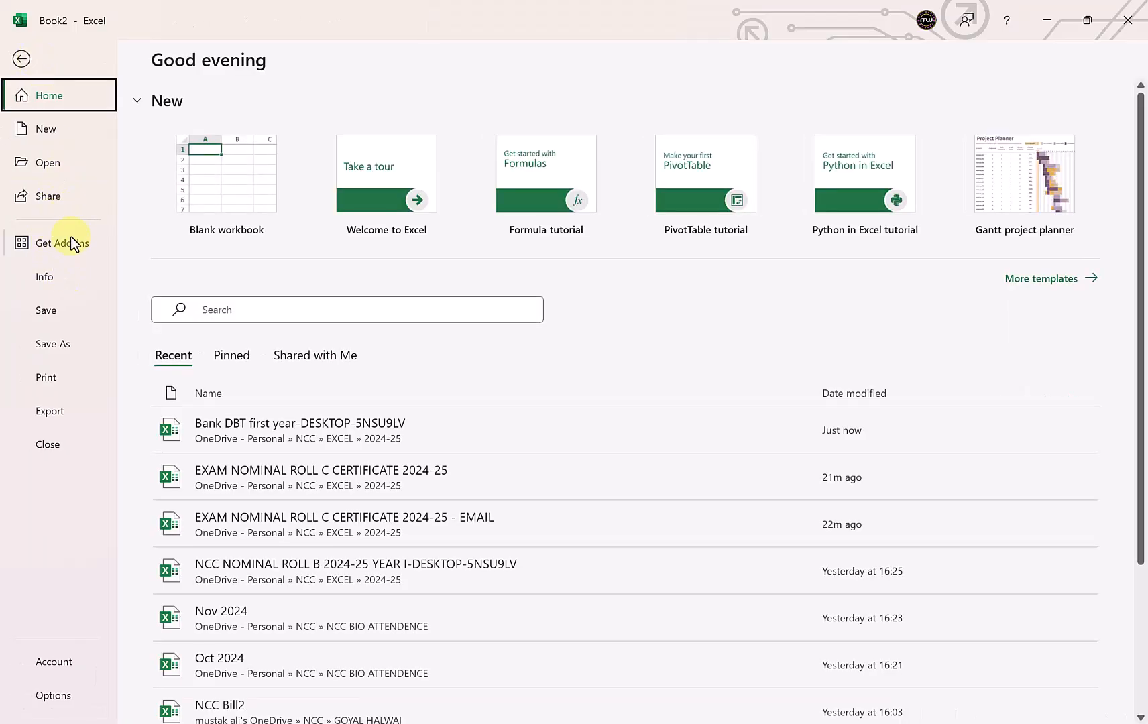
click(67, 316)
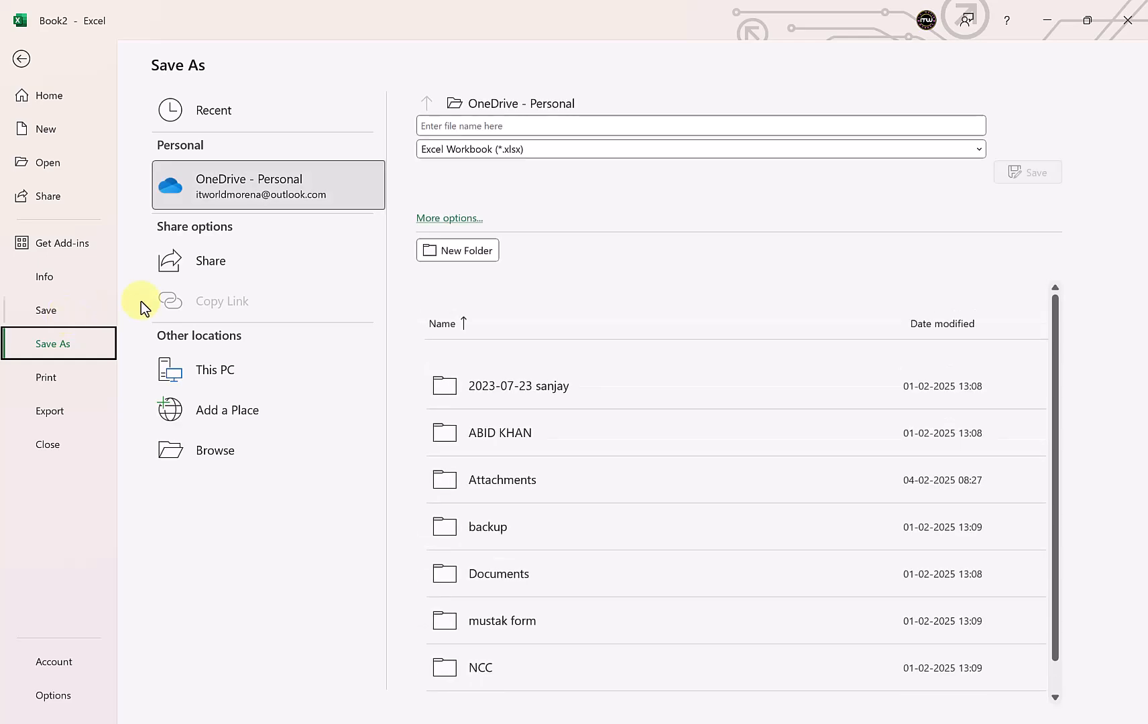
click(247, 362)
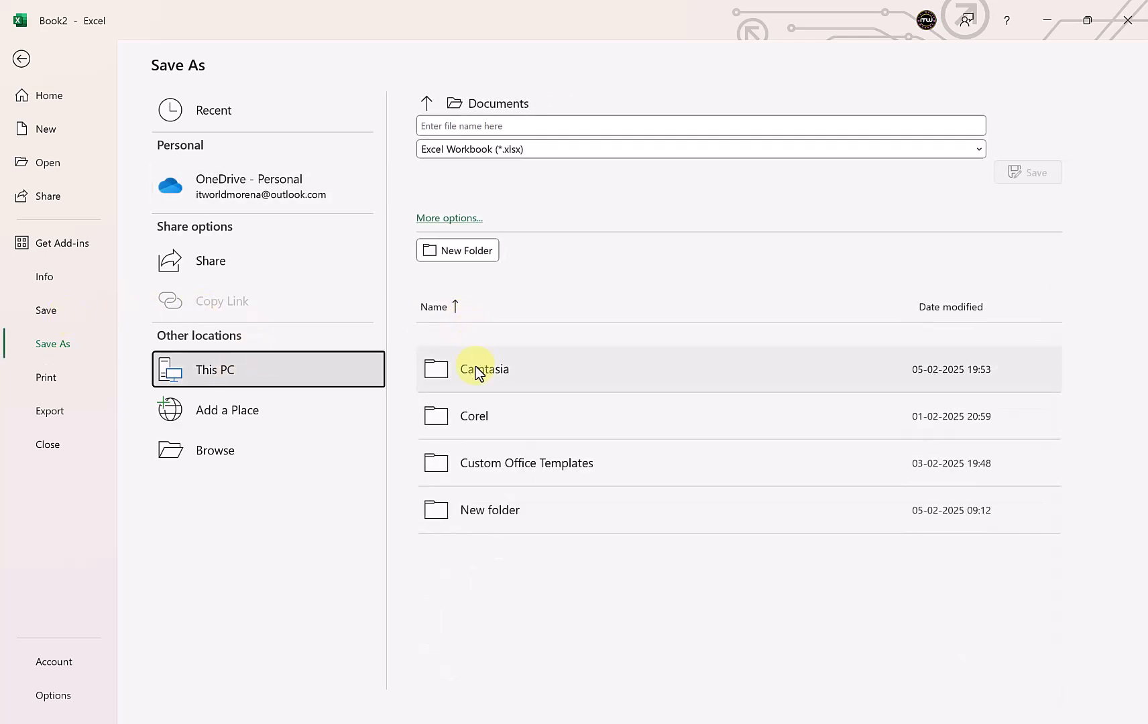
click(222, 462)
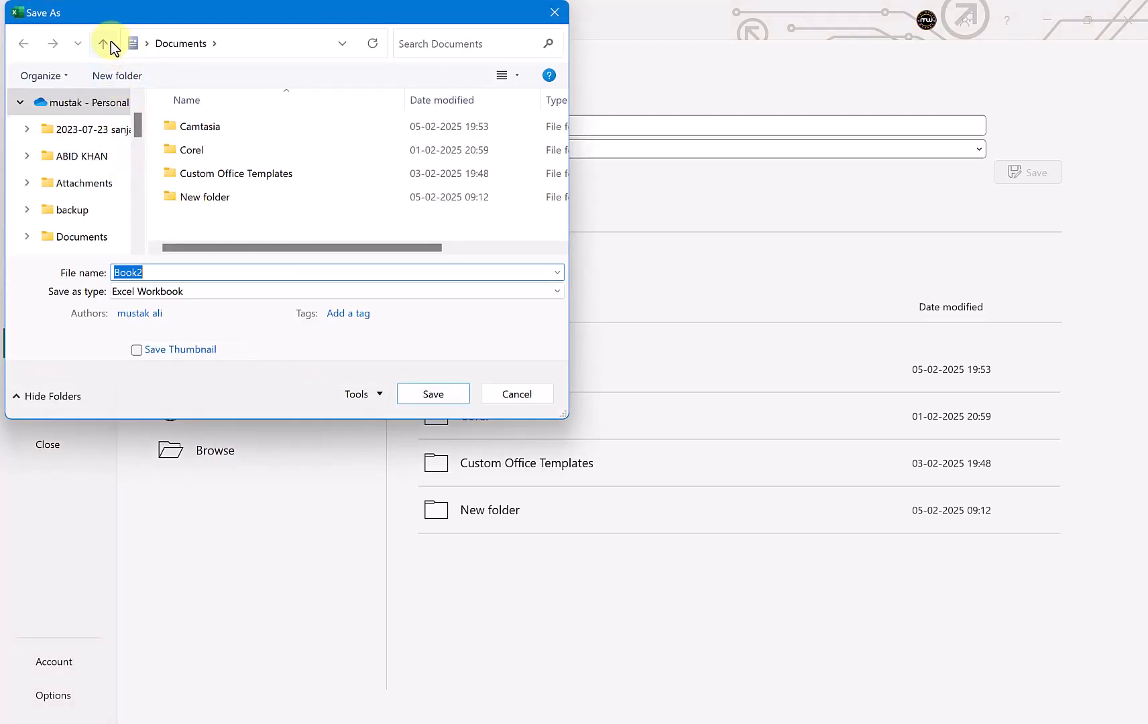
click(112, 42)
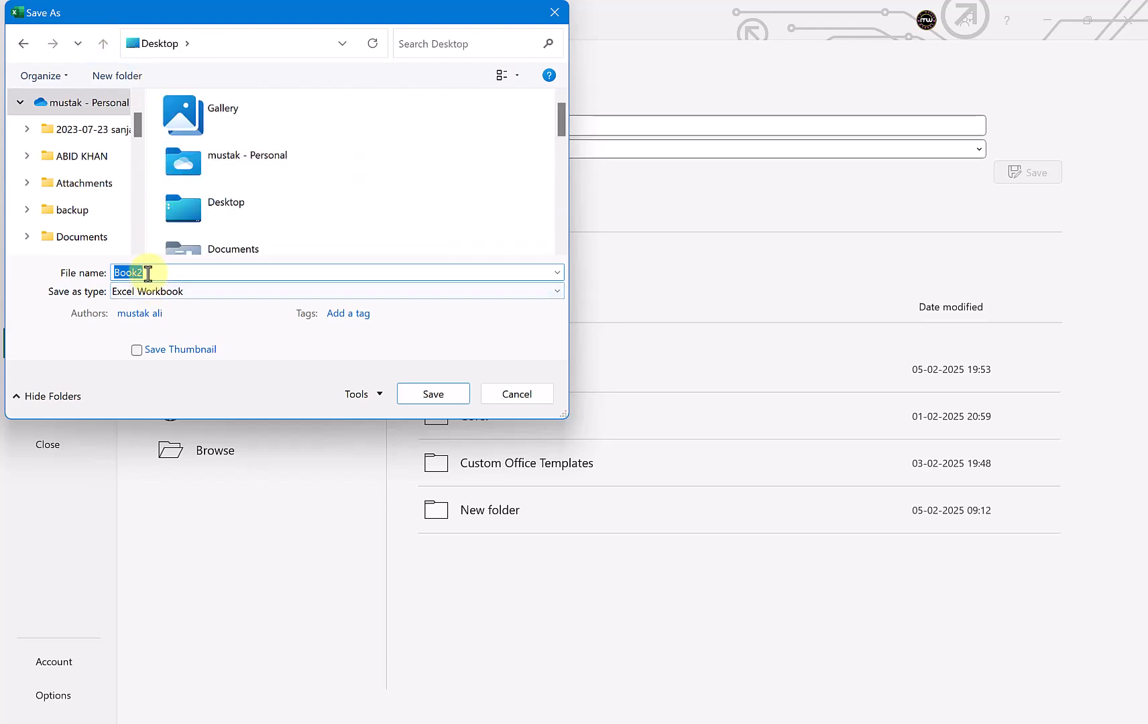
text(databse)
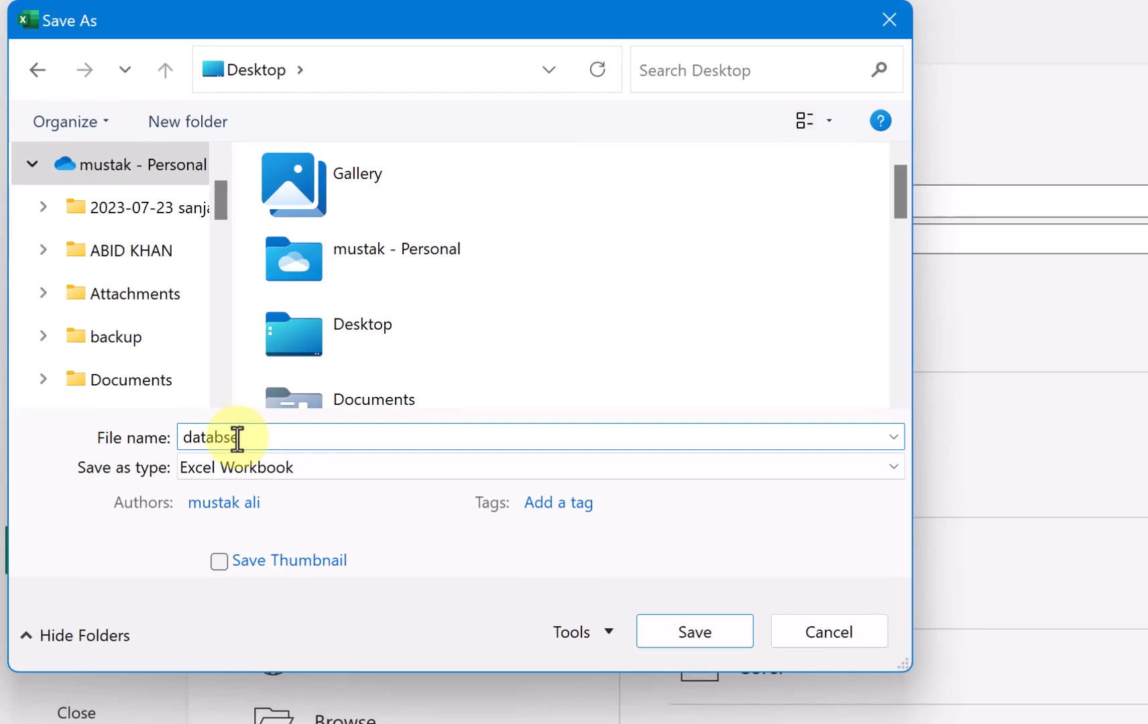
click(304, 469)
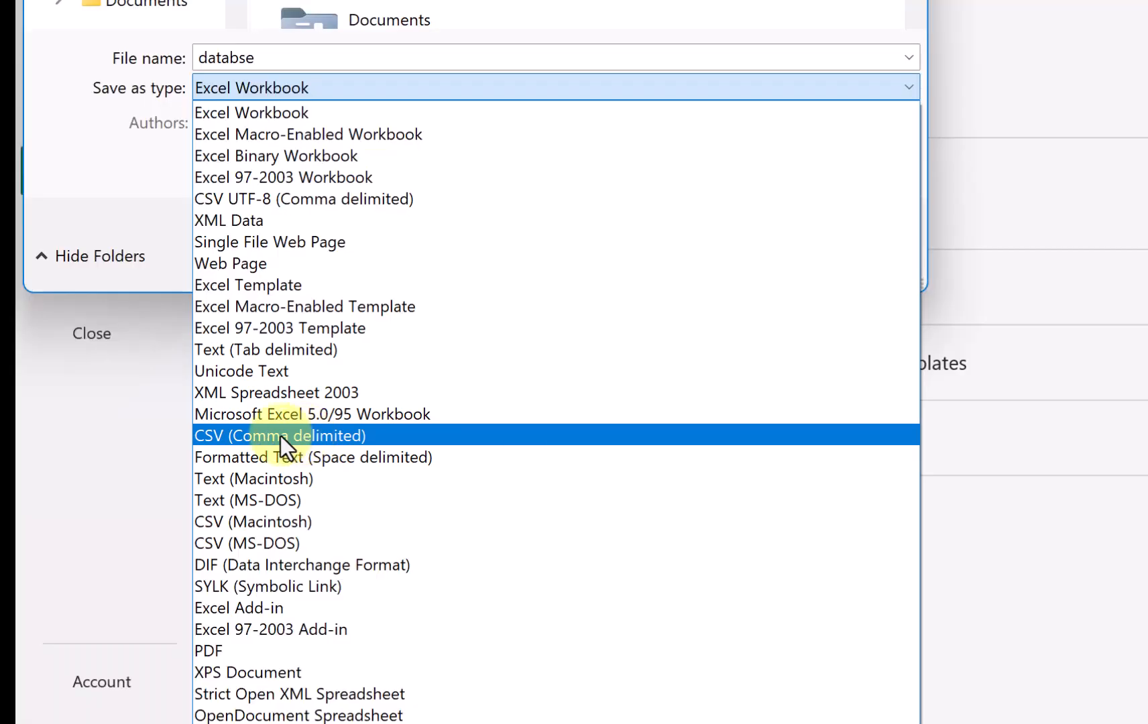
click(281, 435)
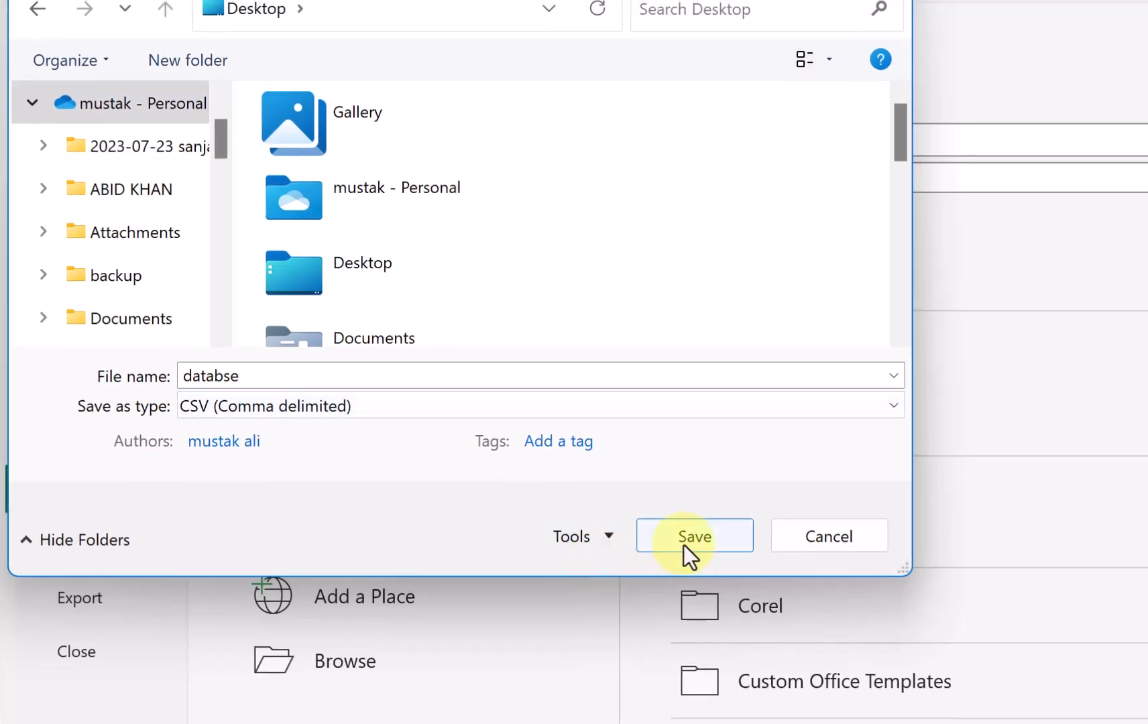
click(690, 540)
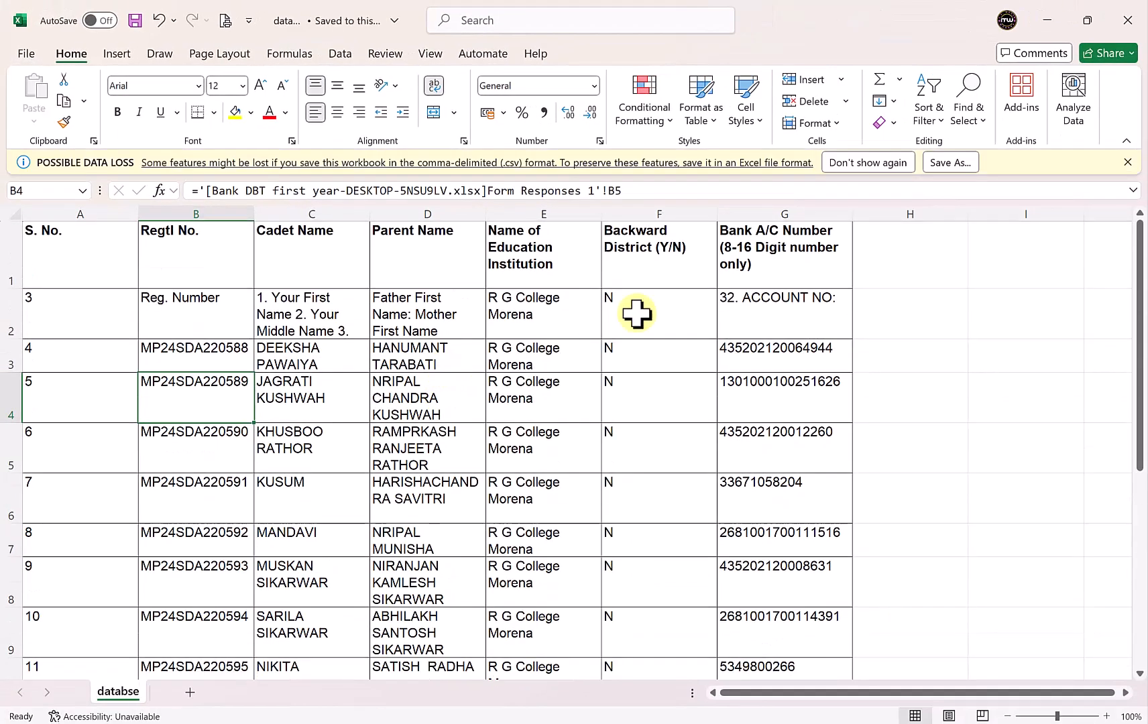
- Turn off the possible data loss notice and close all open Excel workbooks to return to PageMaker
click(886, 165)
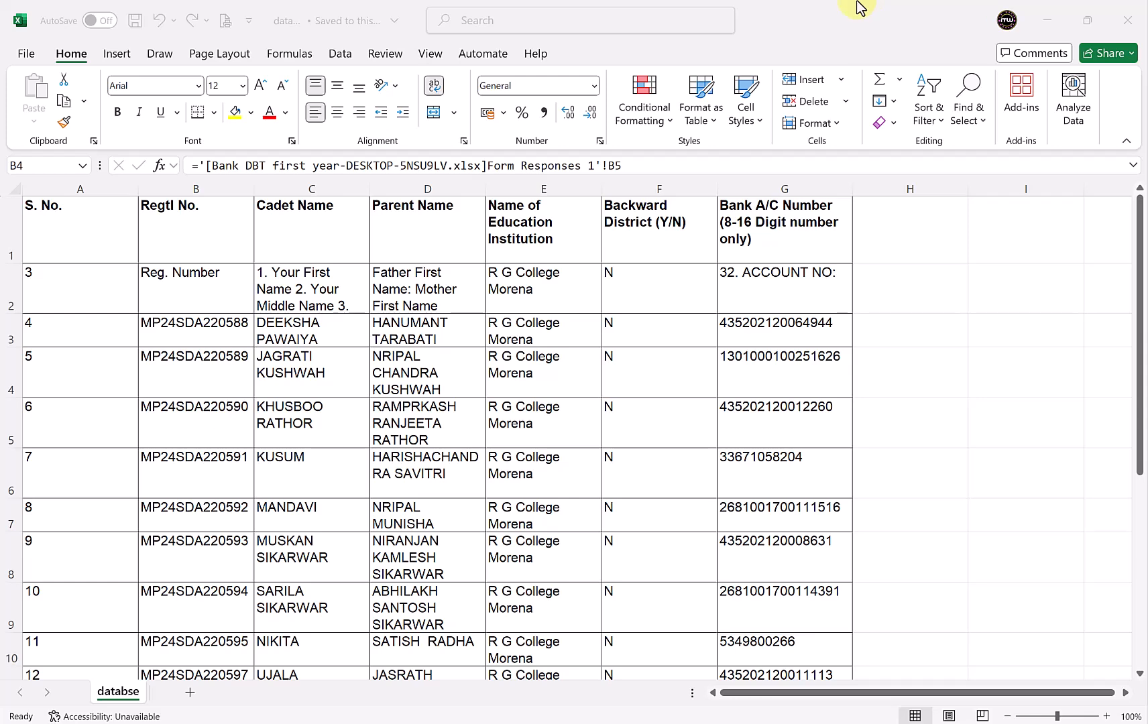
click(1127, 27)
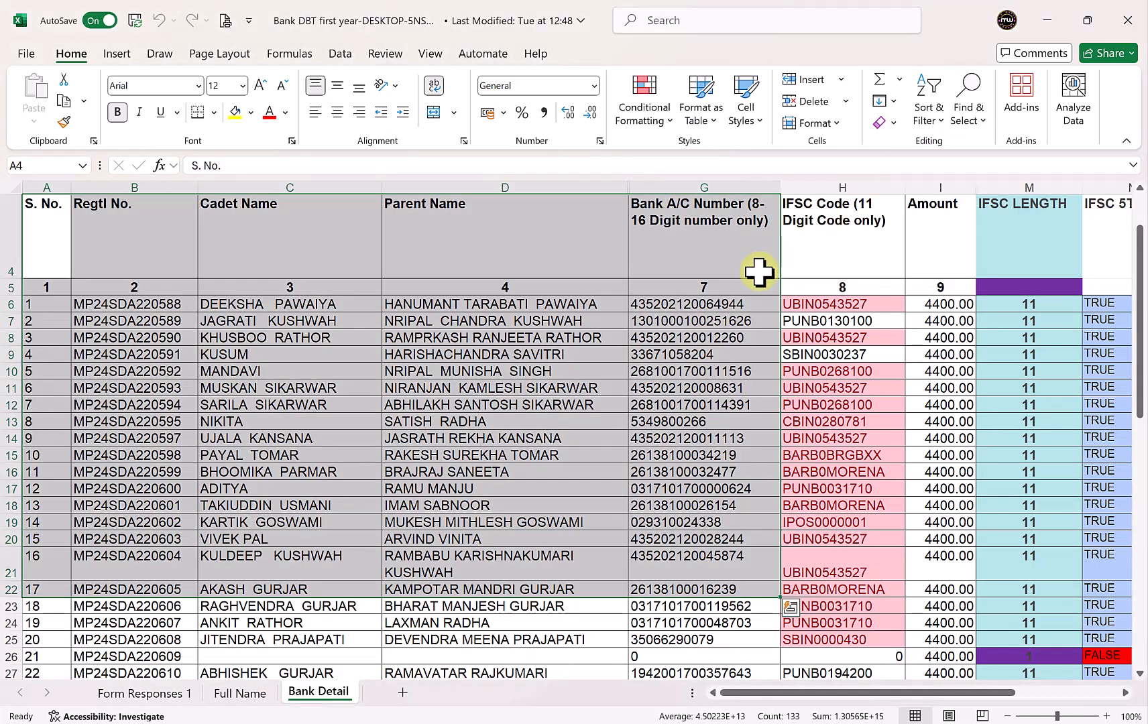
click(1133, 16)
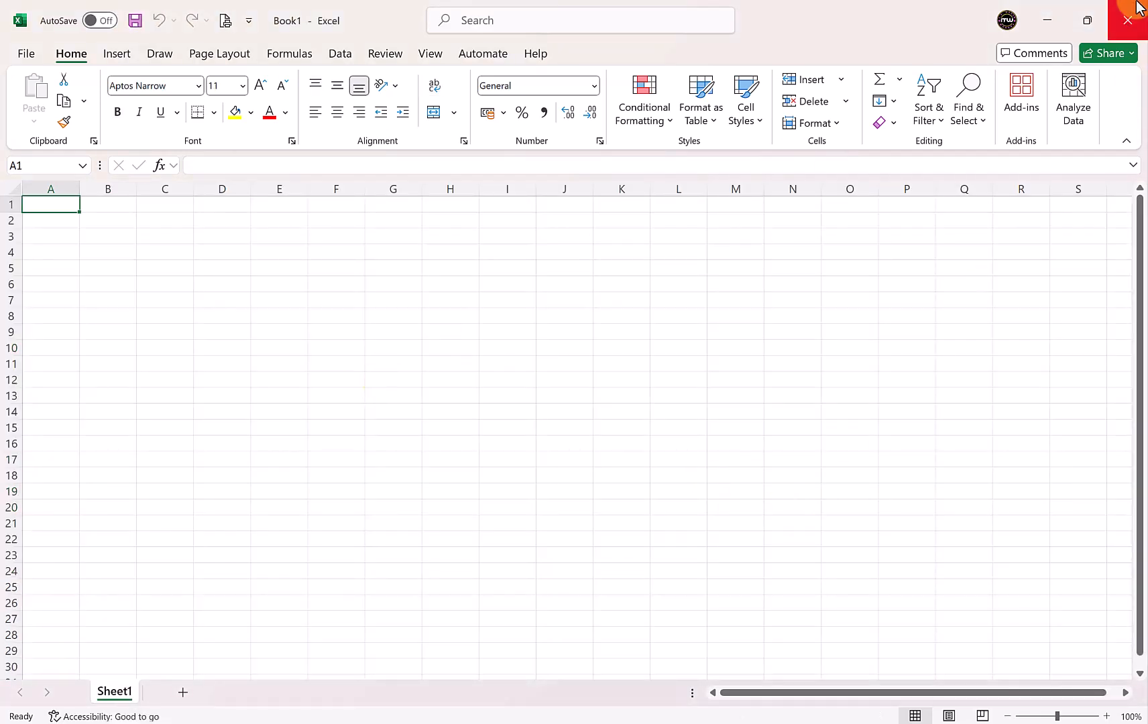
click(1127, 20)
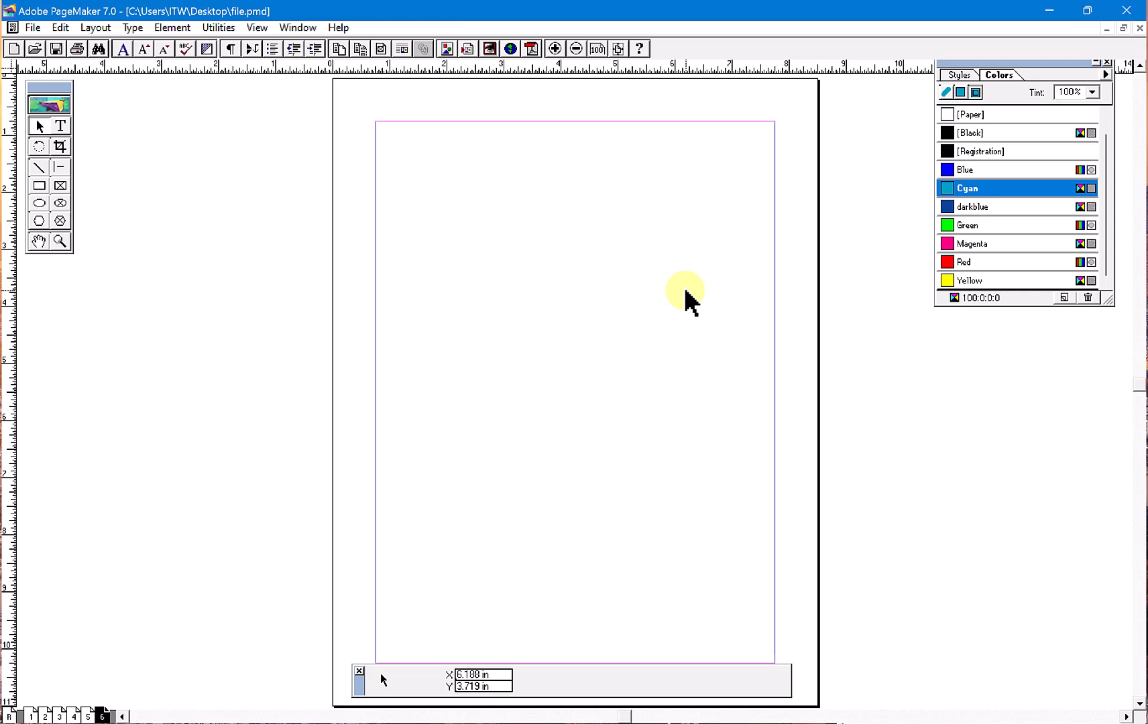
- Show the Data Merge palette and place it on the pasteboard beside the page, below the Colors palette
click(298, 27)
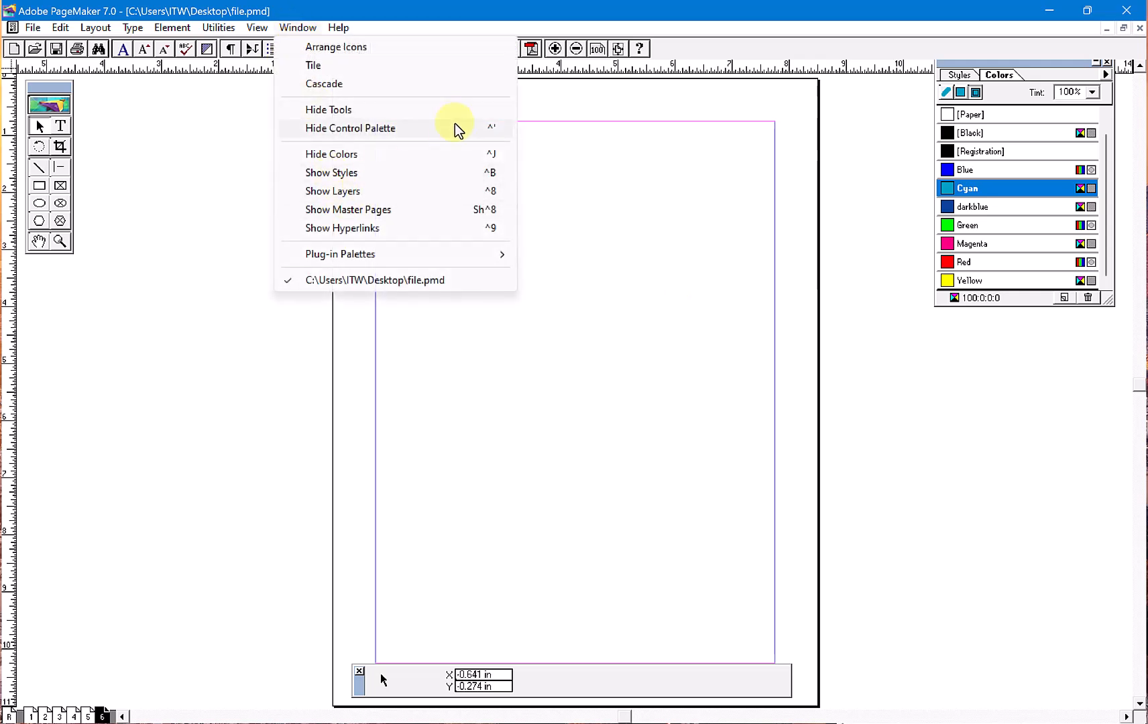
mouse_move(461, 253)
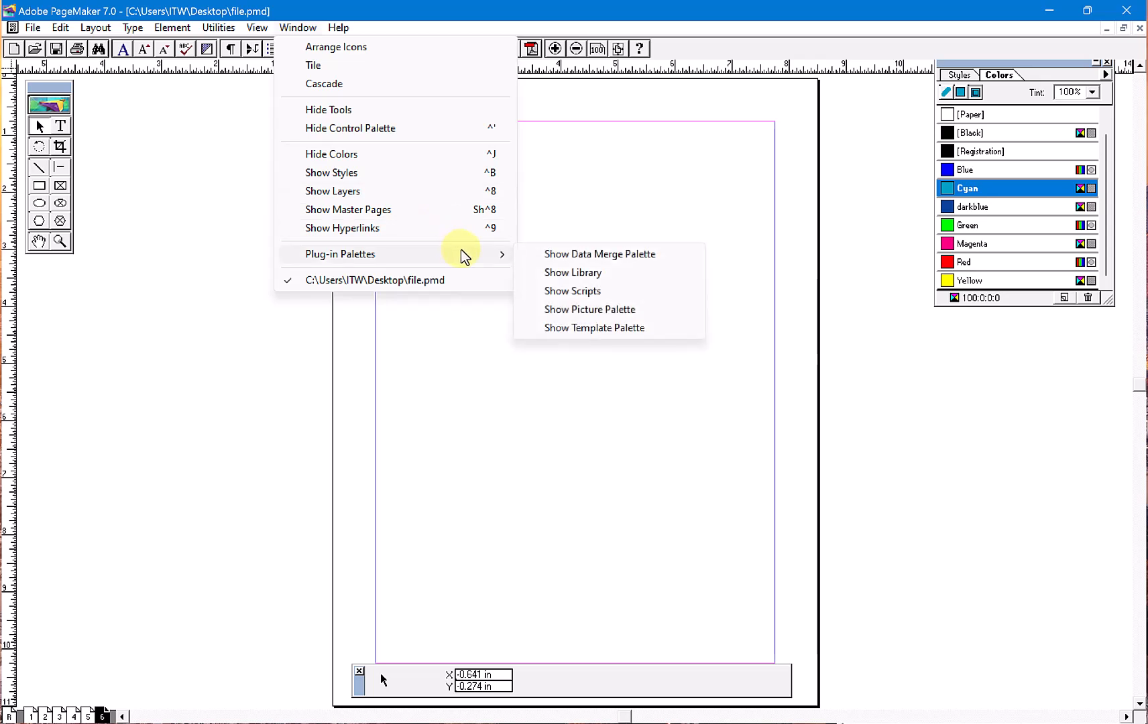
click(633, 257)
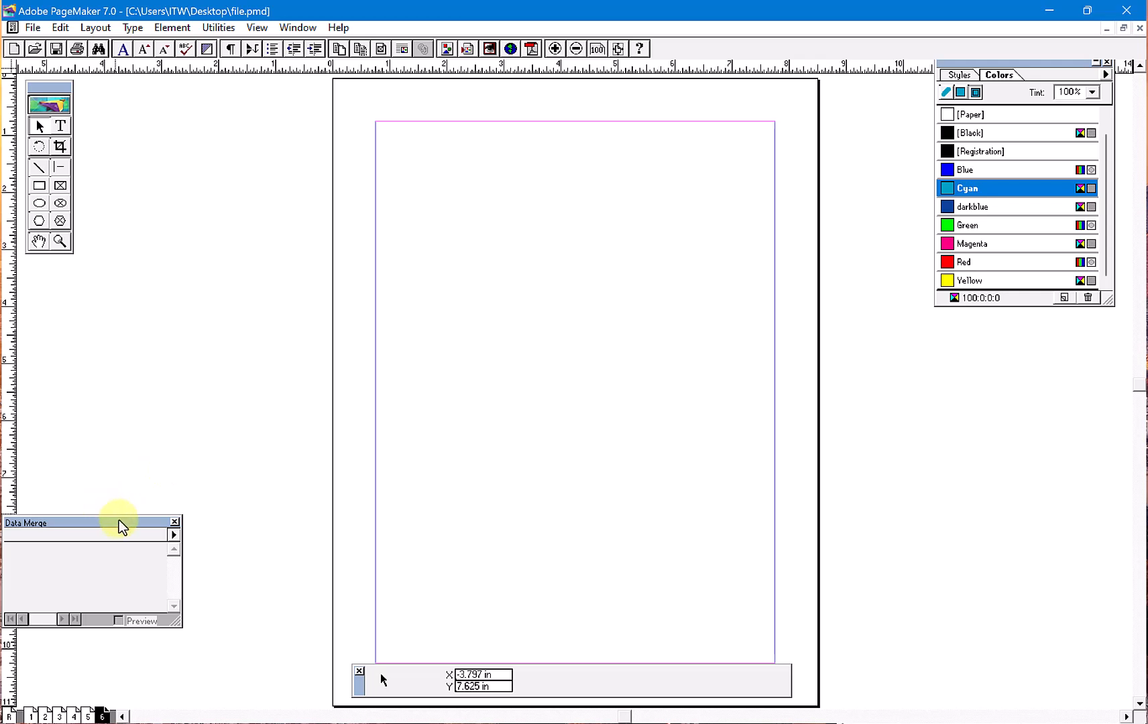
drag(122, 530, 857, 414)
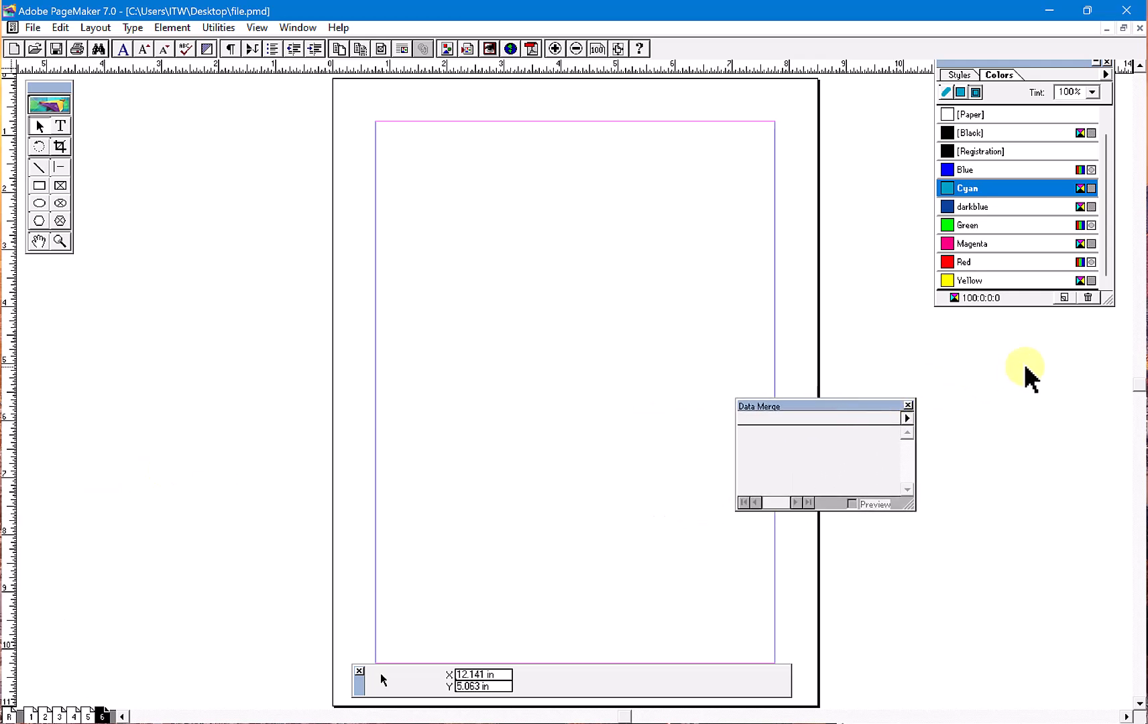
drag(868, 404, 1027, 345)
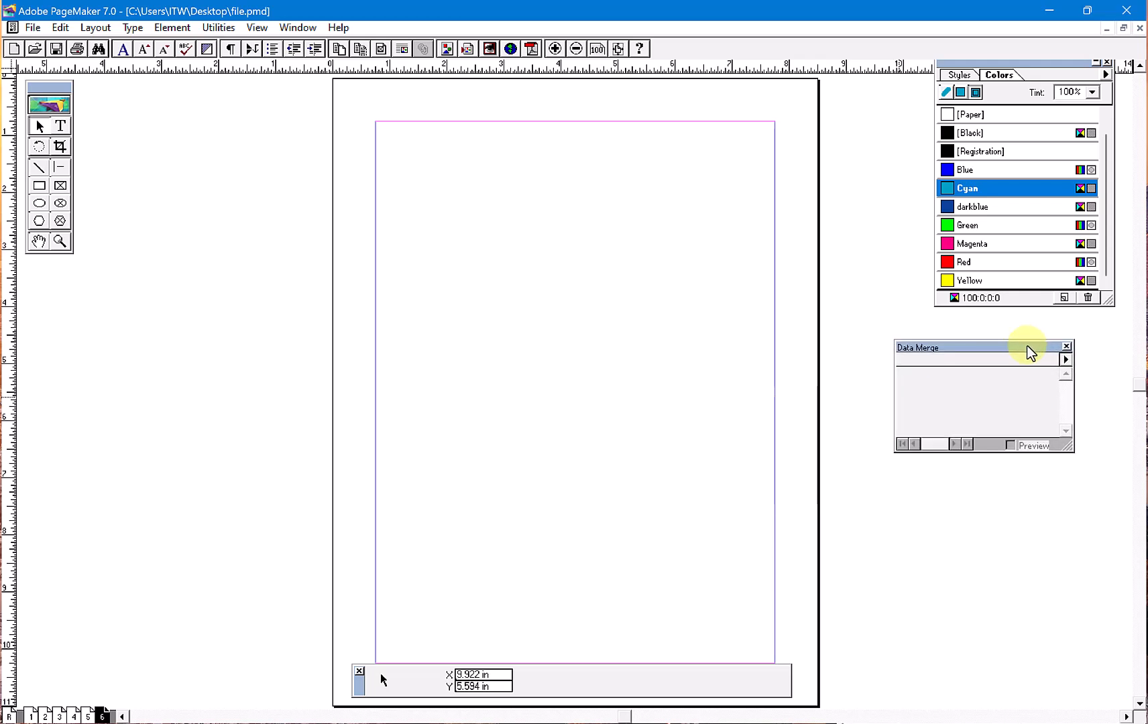
- Load the databse CSV file from the Desktop as the Data Merge source and enlarge the palette to show all fields
click(1065, 359)
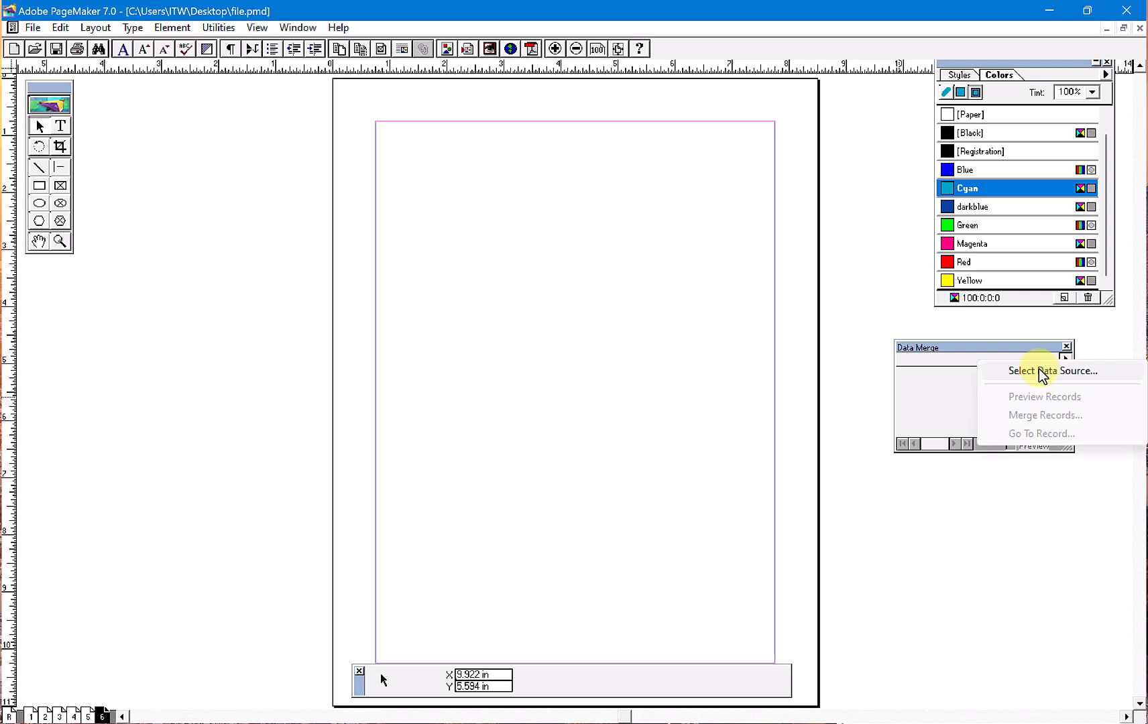
click(1044, 373)
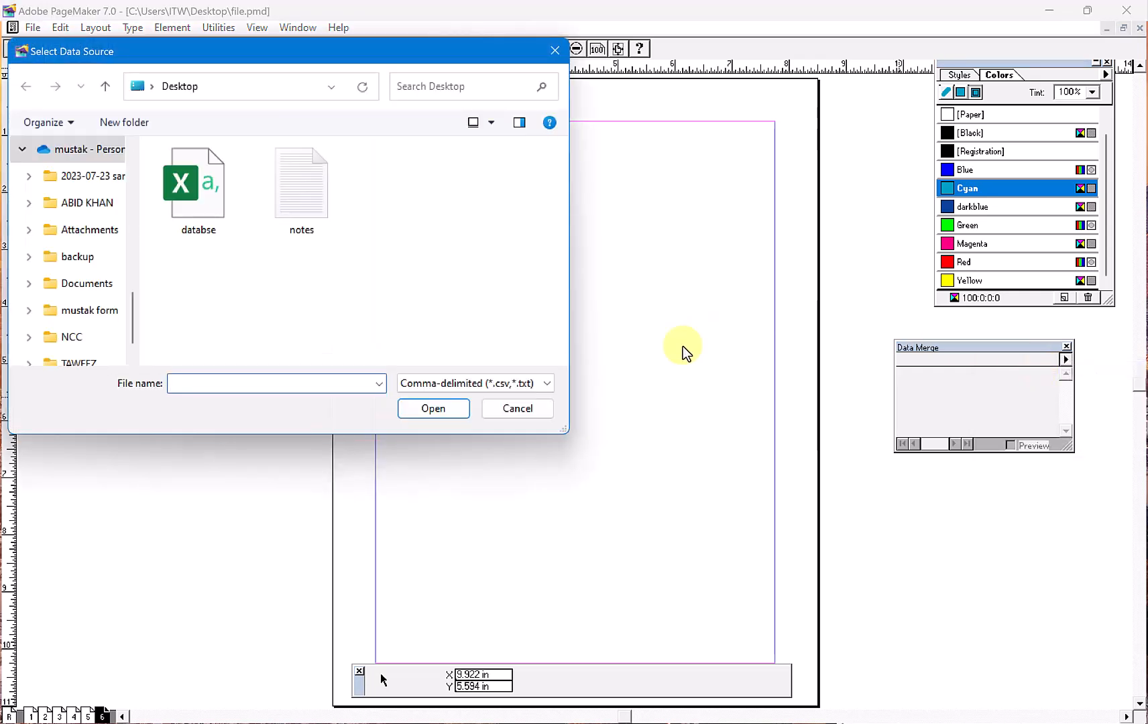
click(216, 213)
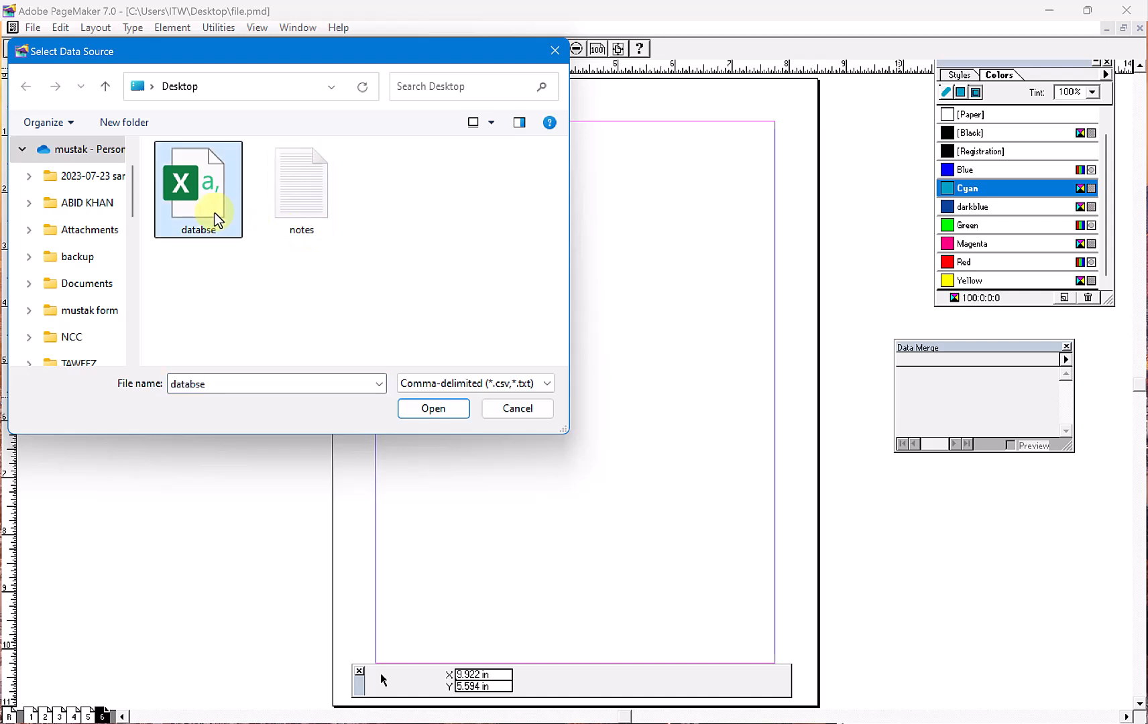
click(435, 410)
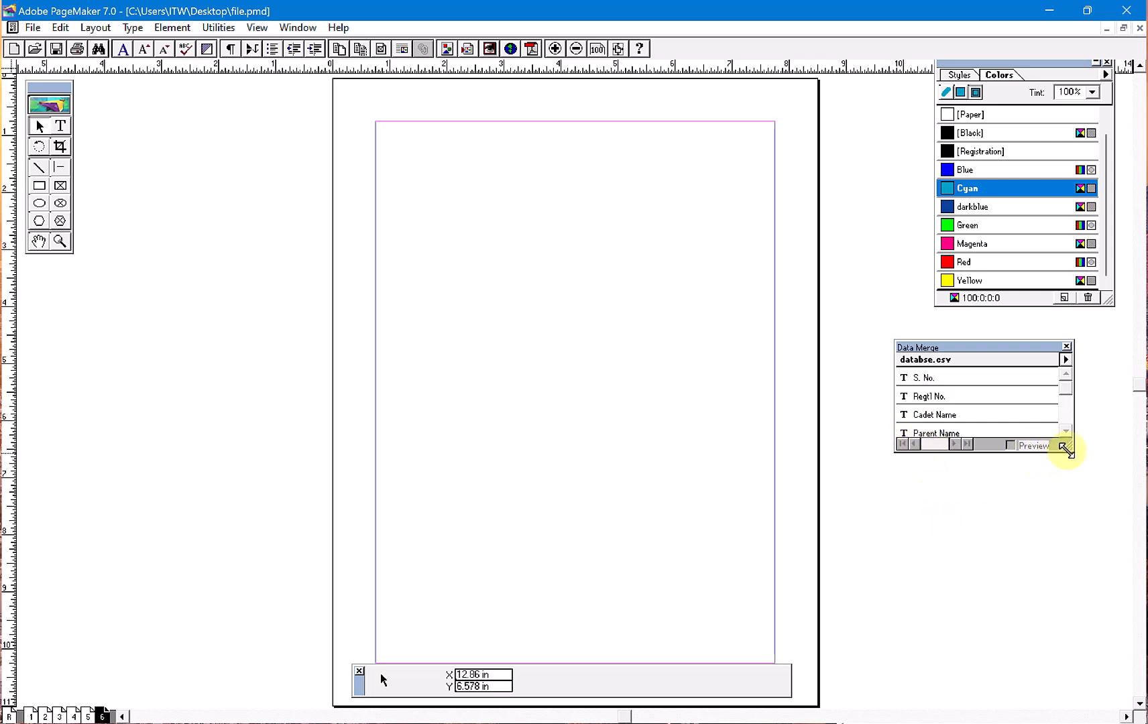
drag(1061, 508, 1058, 594)
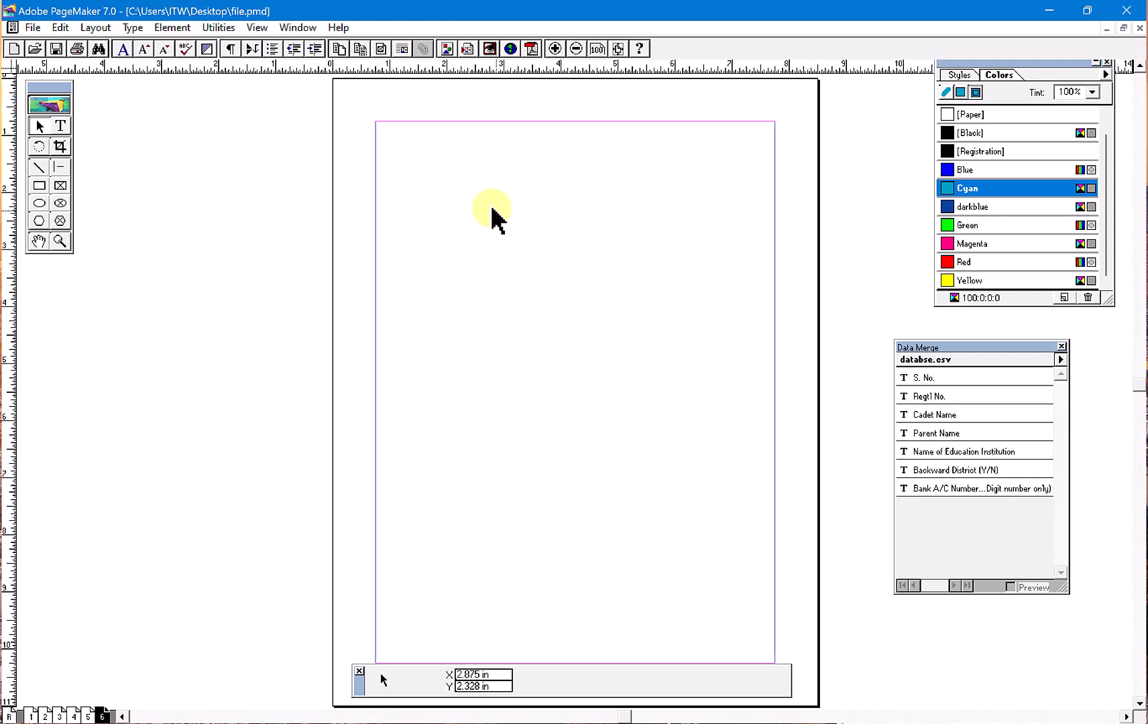
- Start an empty text block near the upper-left margin corner of page 6 with the Text tool
click(906, 378)
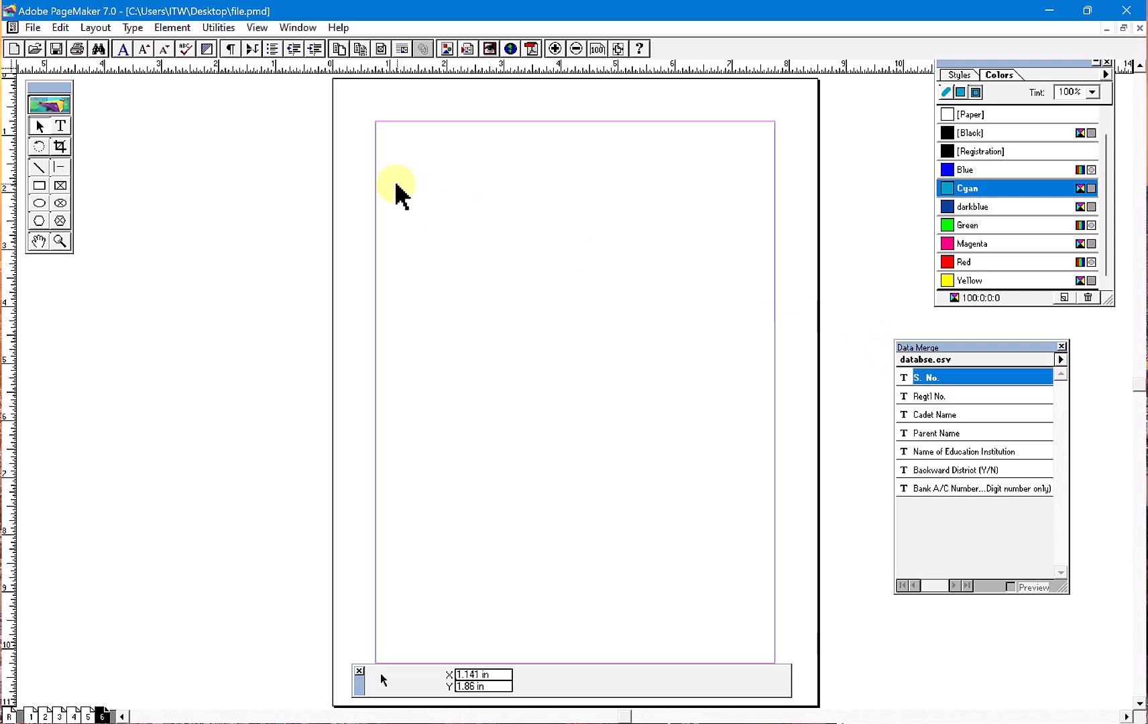
click(61, 126)
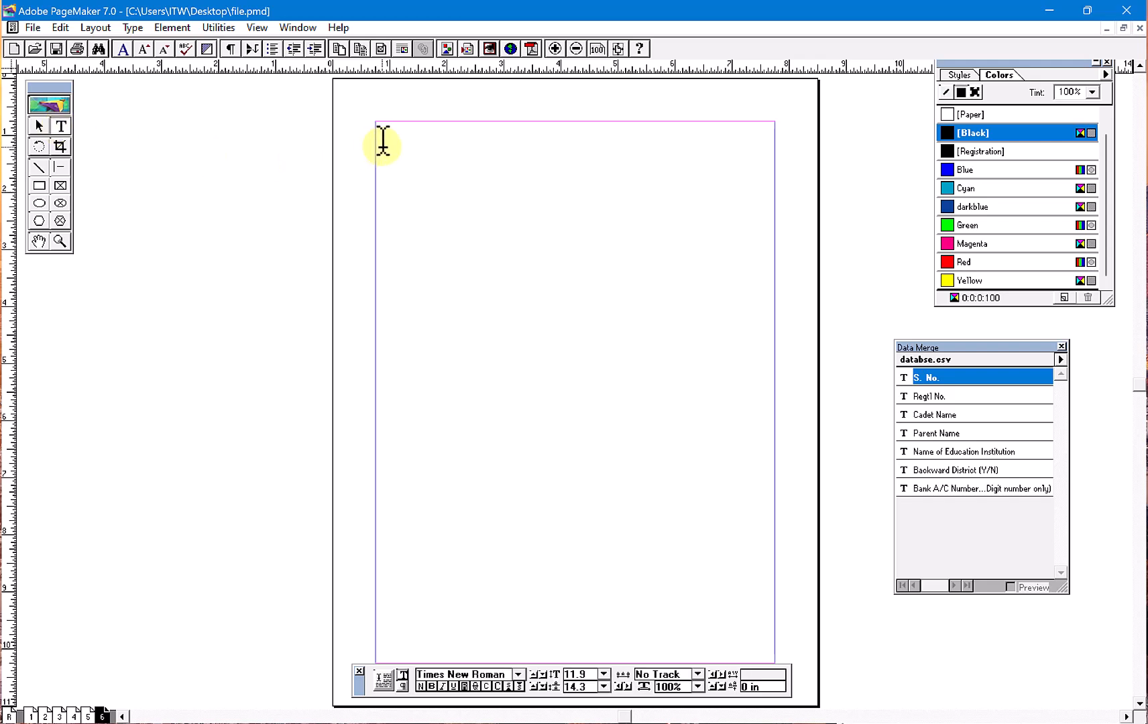
drag(383, 144, 529, 370)
text(sn)
key(BackSpace)
key(BackSpace)
click(603, 52)
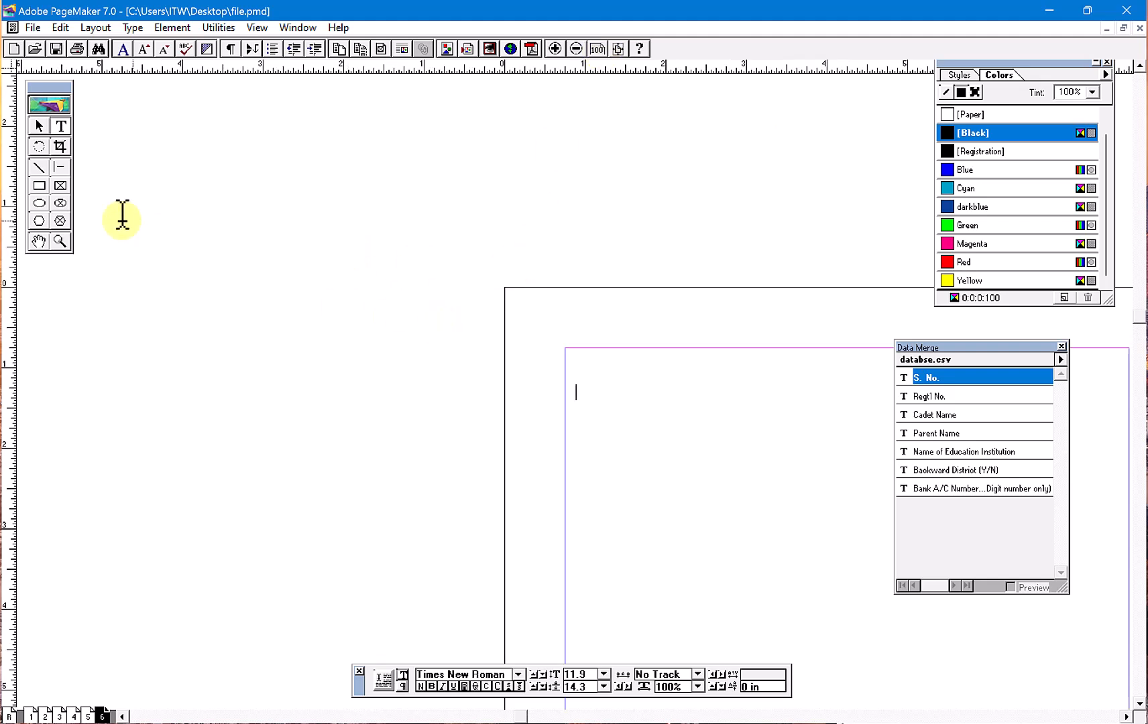
click(37, 243)
drag(572, 366, 797, 280)
click(61, 126)
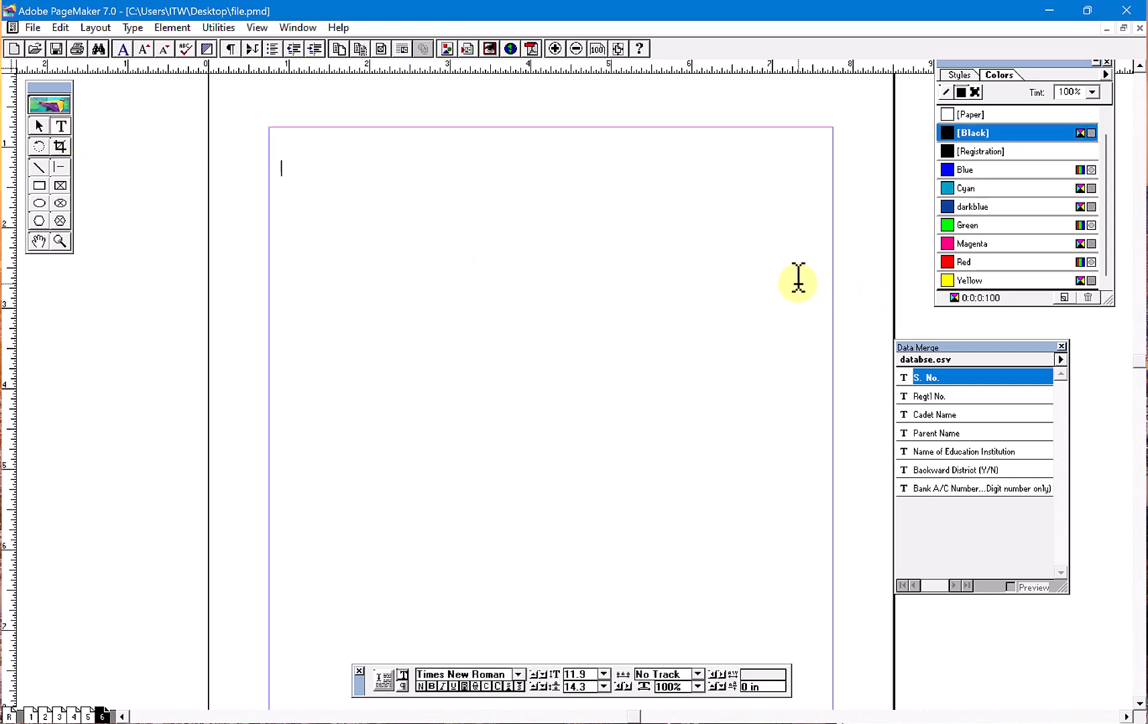
- Enter the labels "sn", "Reg No" and "Cdt Name" on separate lines in the text block
text(sn)
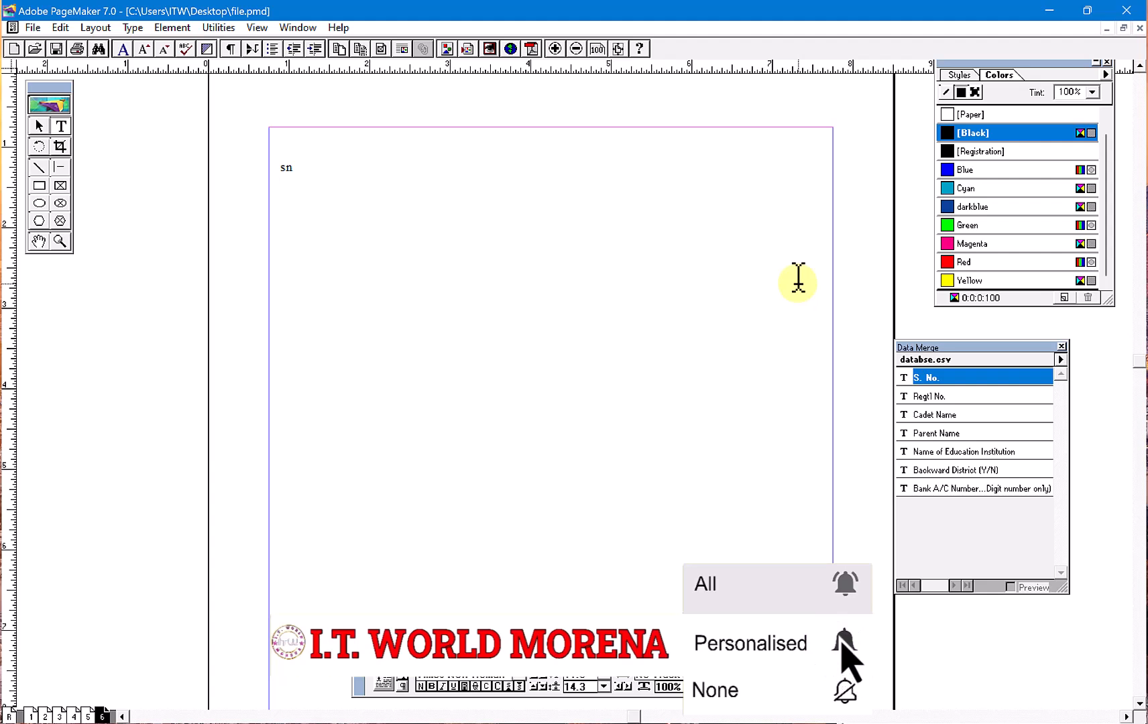
text(Reg No)
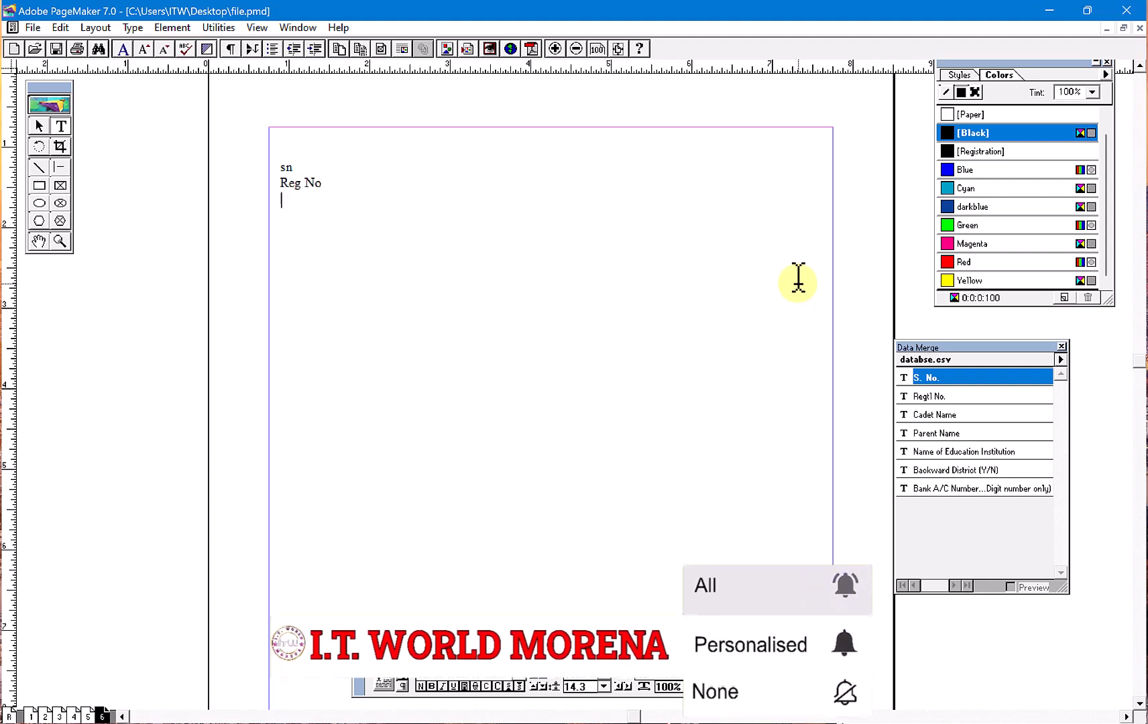
key(Return)
text(Cdt Name )
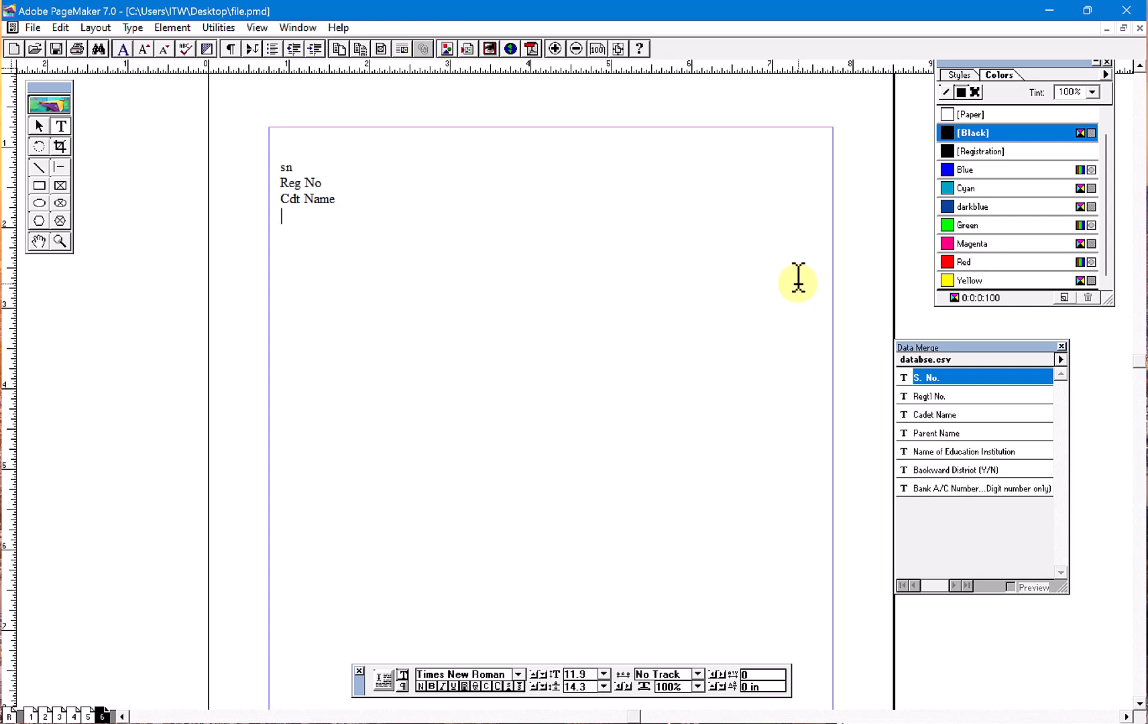
text(Father nmae)
- Add the labels "Father Name" and "Institute Name" on separate lines below "Cdt Name"
key(BackSpace)
key(BackSpace)
key(BackSpace)
text(Namew)
key(Return)
key(BackSpace)
key(BackSpace)
text(tute Name)
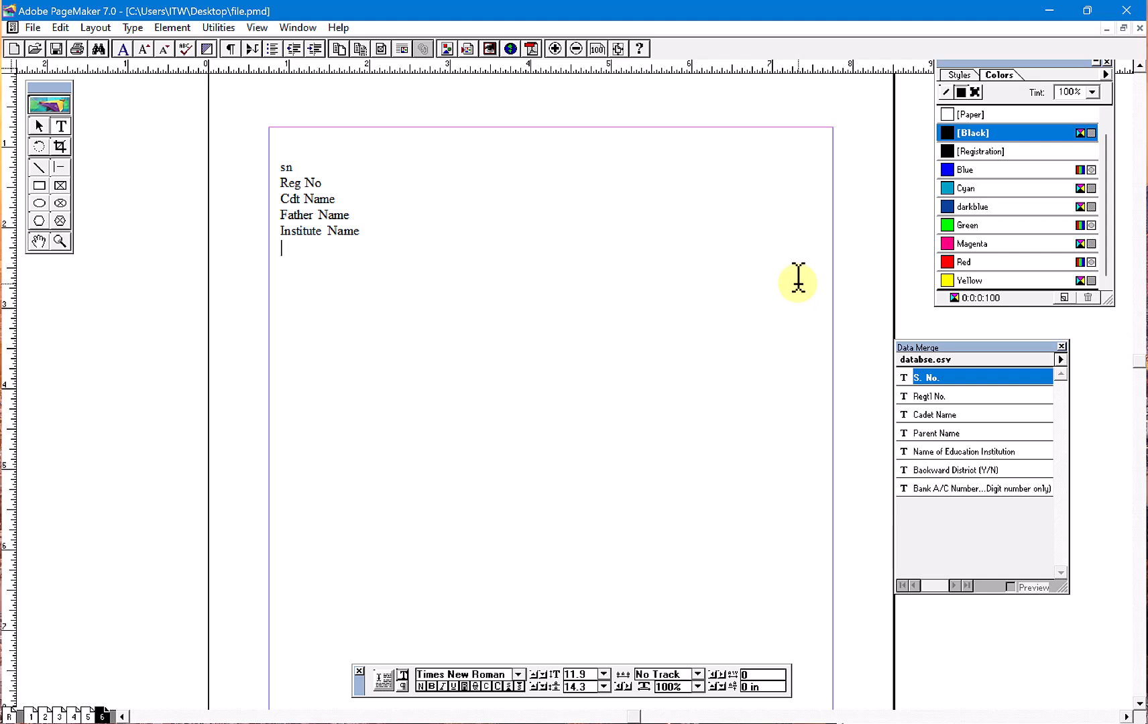
- Add the labels "Backward Class" and "Bank NO" on separate lines and finish editing the text
text(word)
key(BackSpace)
key(BackSpace)
key(BackSpace)
text(a)
text(rd Cl)
text(s)
key(Return)
text(Bank NO)
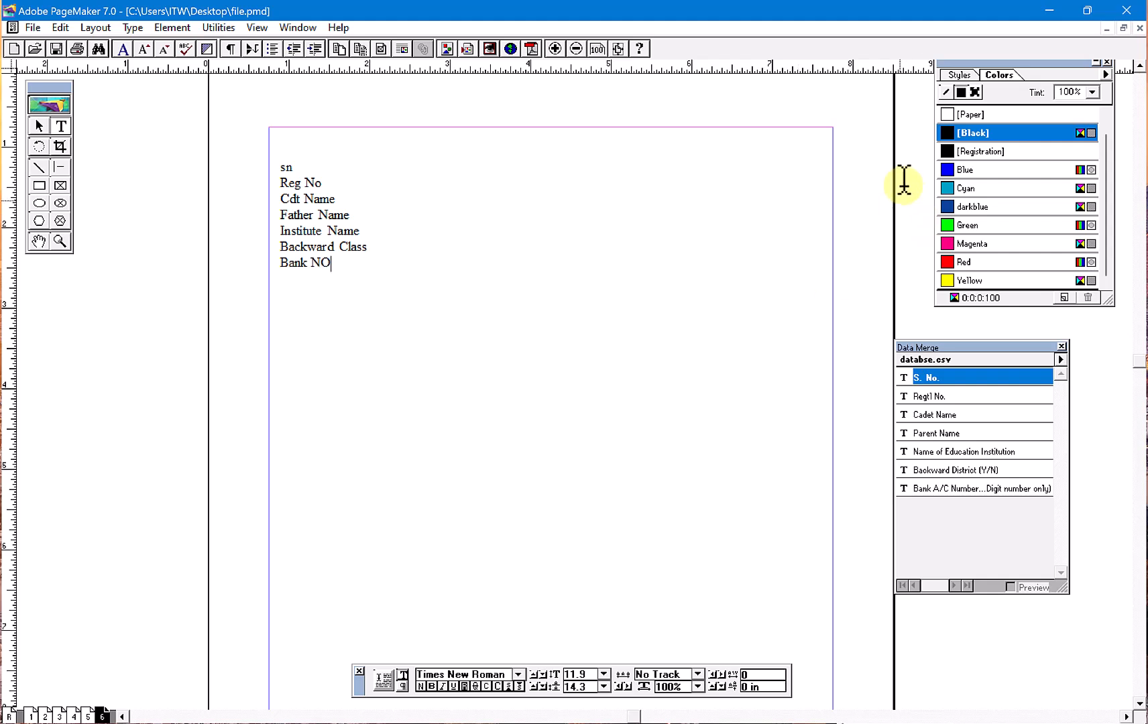
click(39, 126)
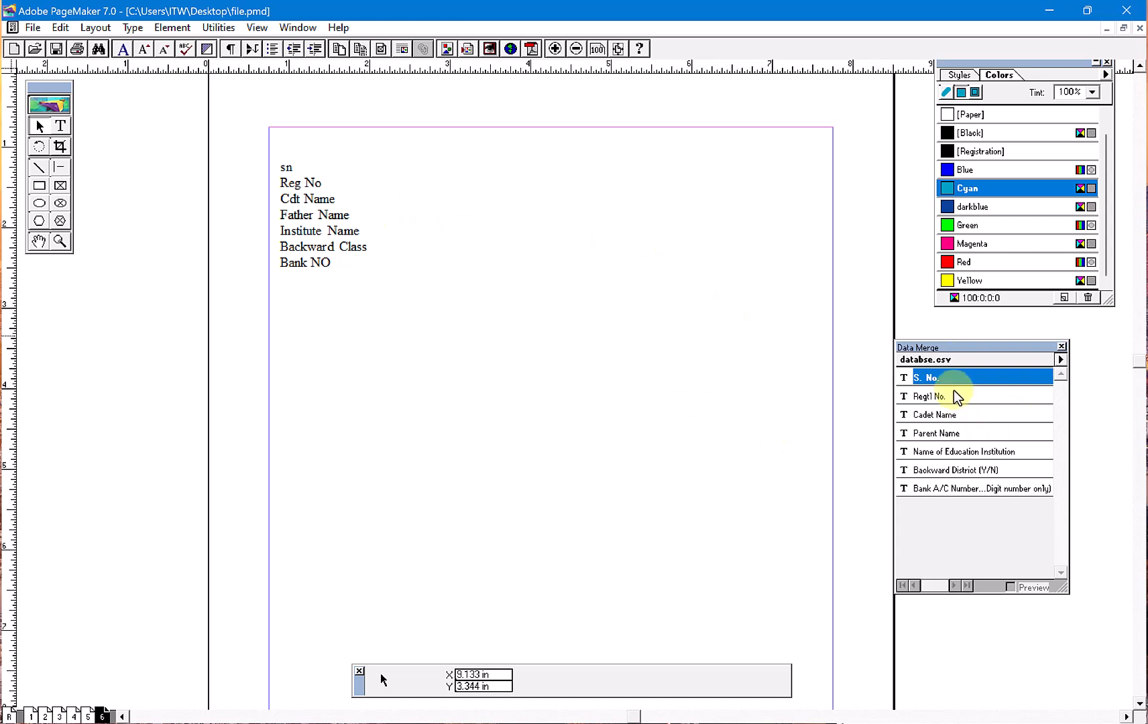
- Start a text block below and beside the labels and insert the S. No., Regtl No. and Cadet Name merge fields
click(60, 126)
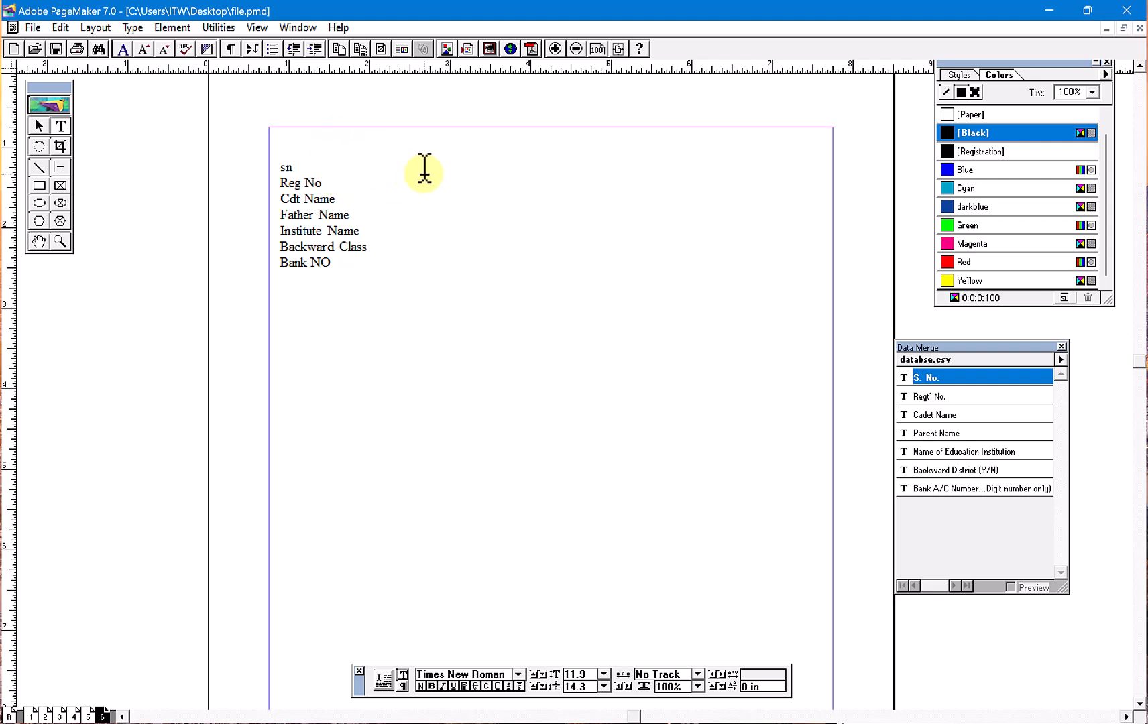
drag(418, 159, 882, 473)
click(462, 281)
click(947, 377)
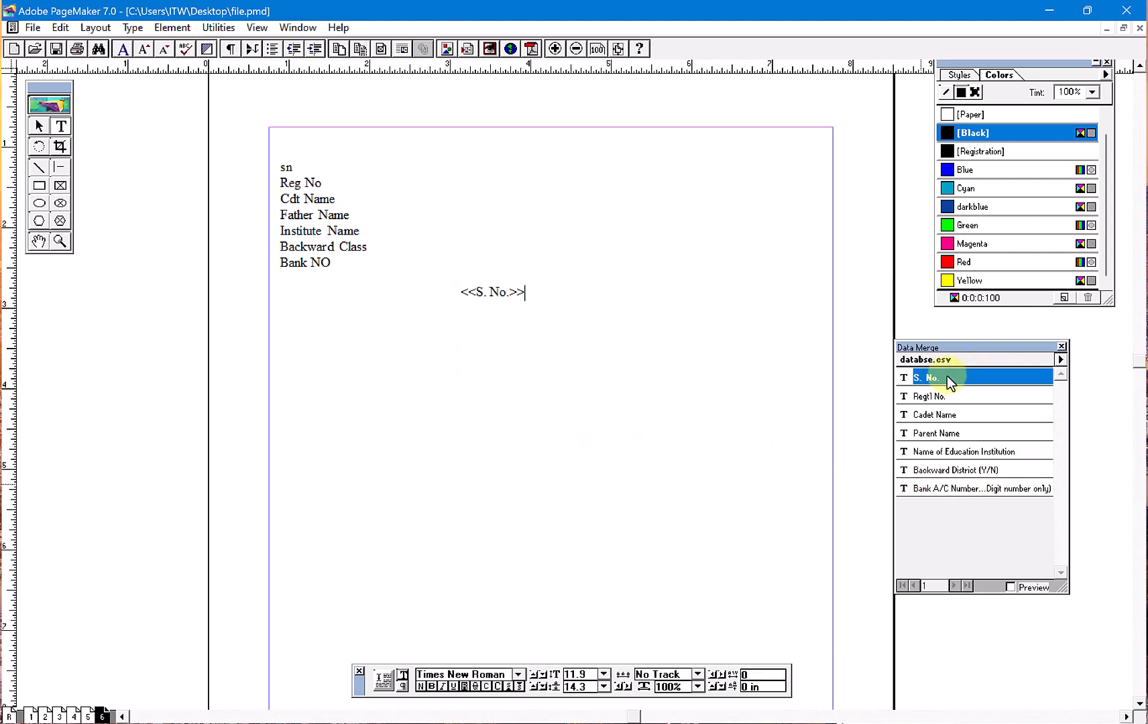
click(933, 394)
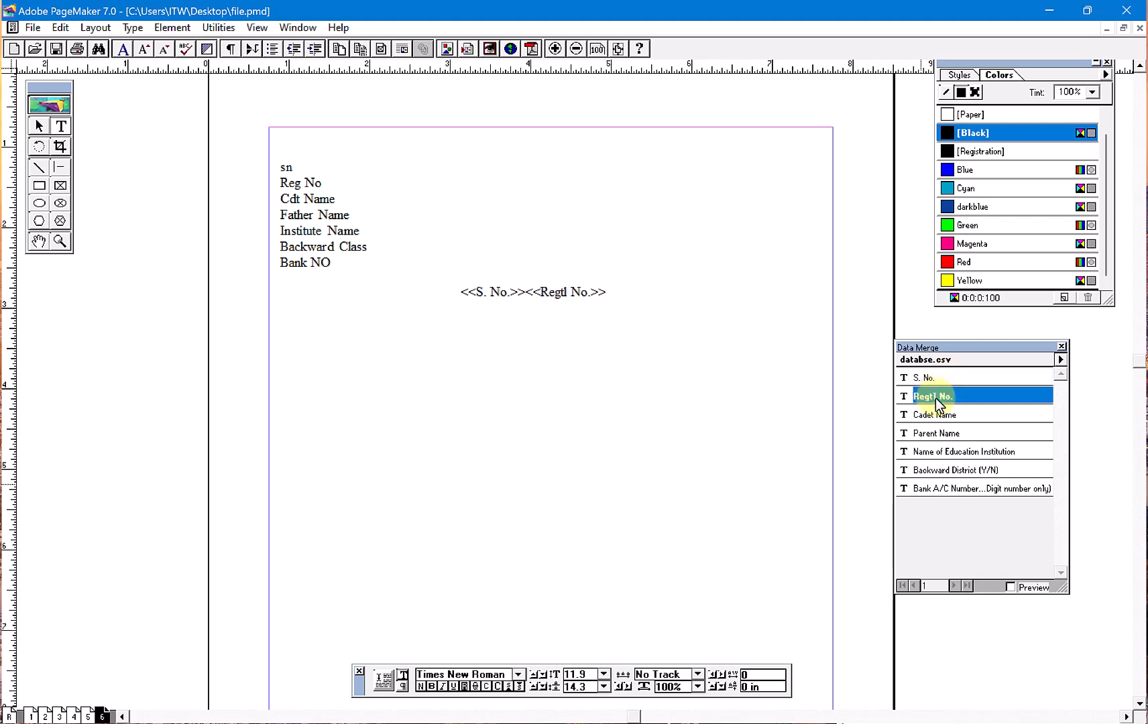
click(936, 415)
- Add the Parent Name, Name of Education Institution, Backward District (Y/N) and Bank A/C Number fields to the same text block
click(938, 433)
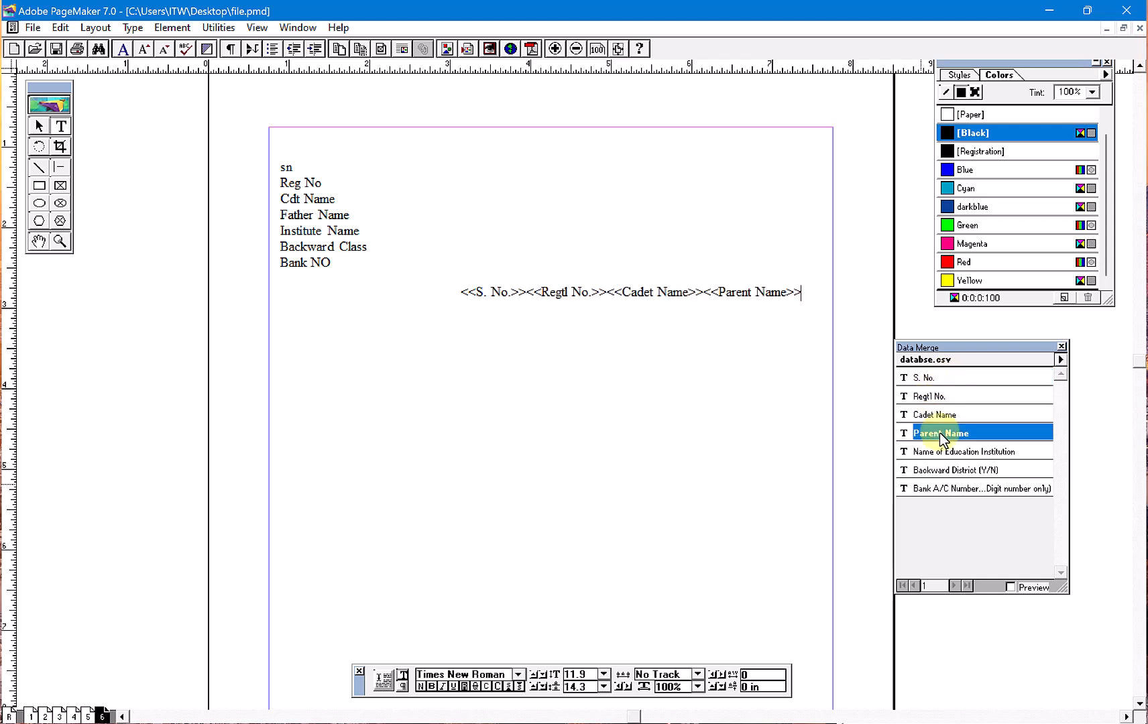
click(943, 455)
click(944, 471)
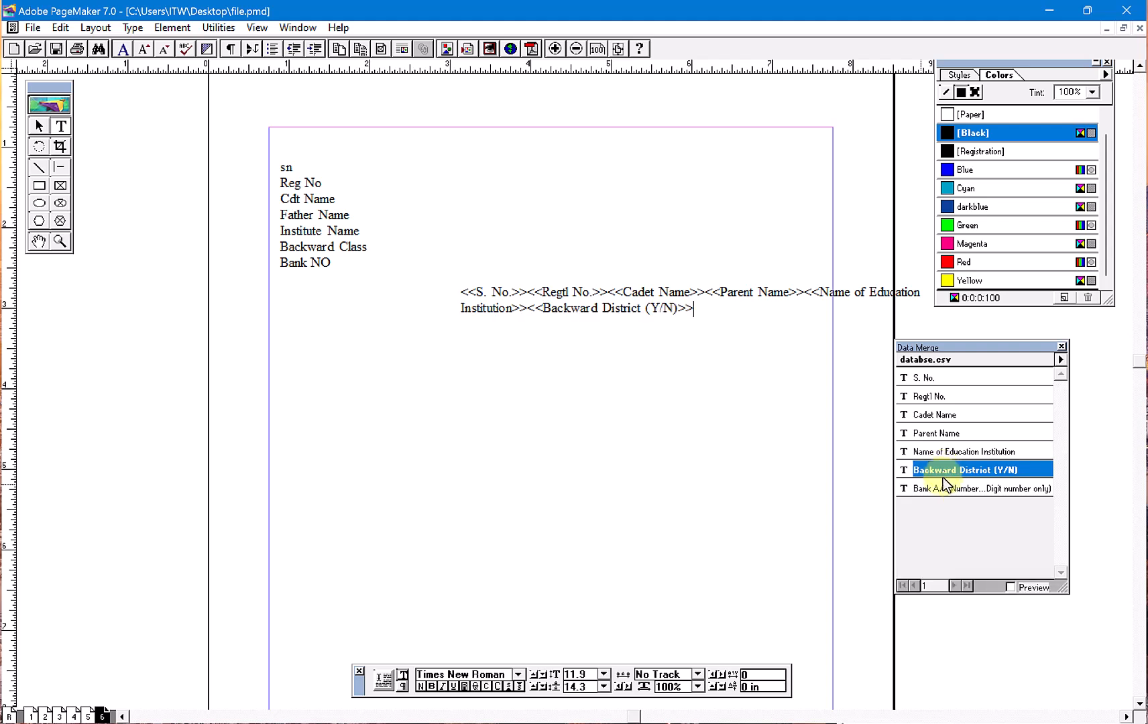
click(943, 491)
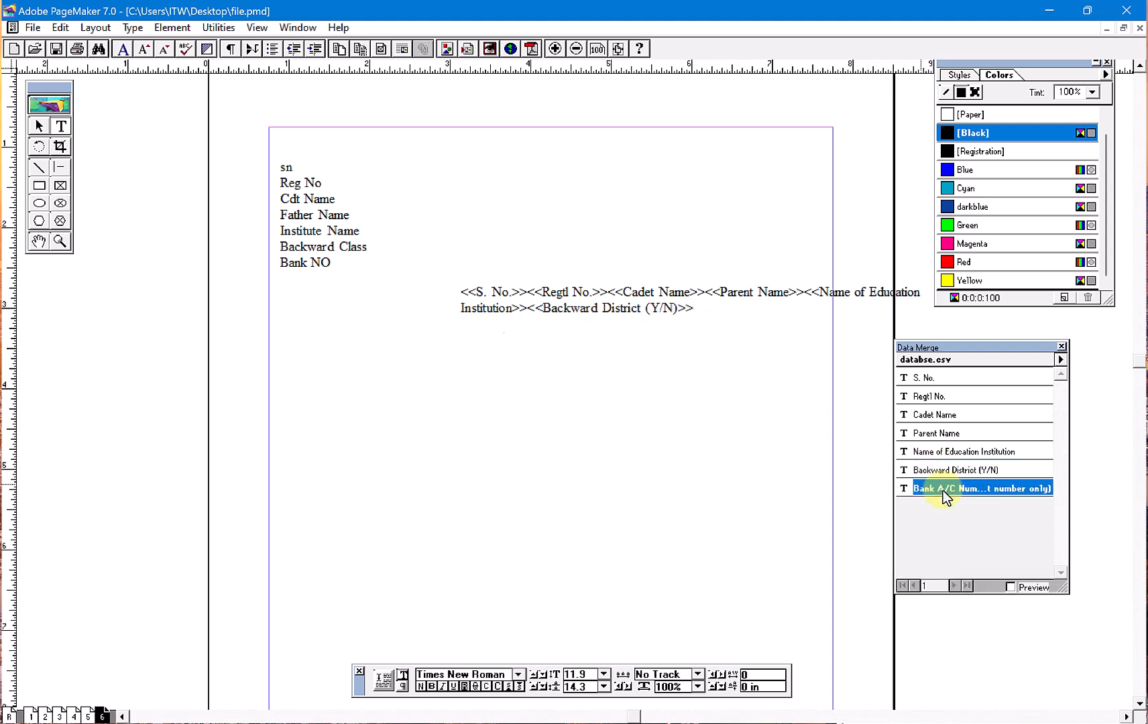
- Insert line breaks after the S. No., Regtl No., Cadet Name and Parent Name fields
click(528, 288)
key(Return)
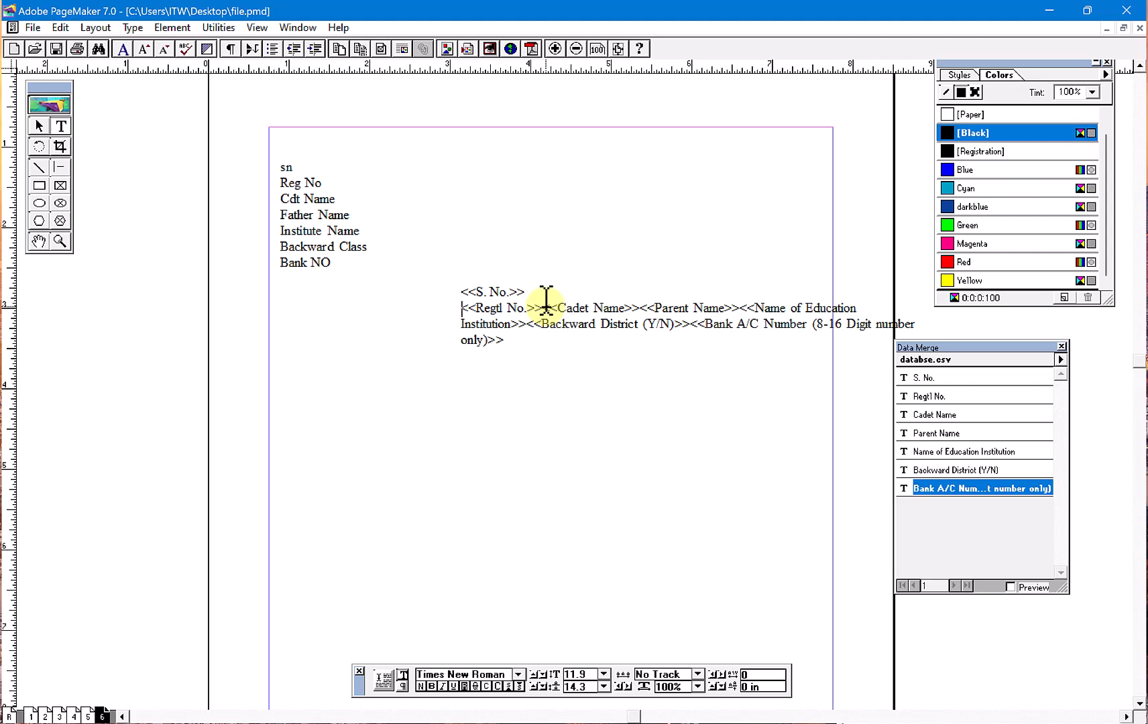
click(543, 307)
key(Return)
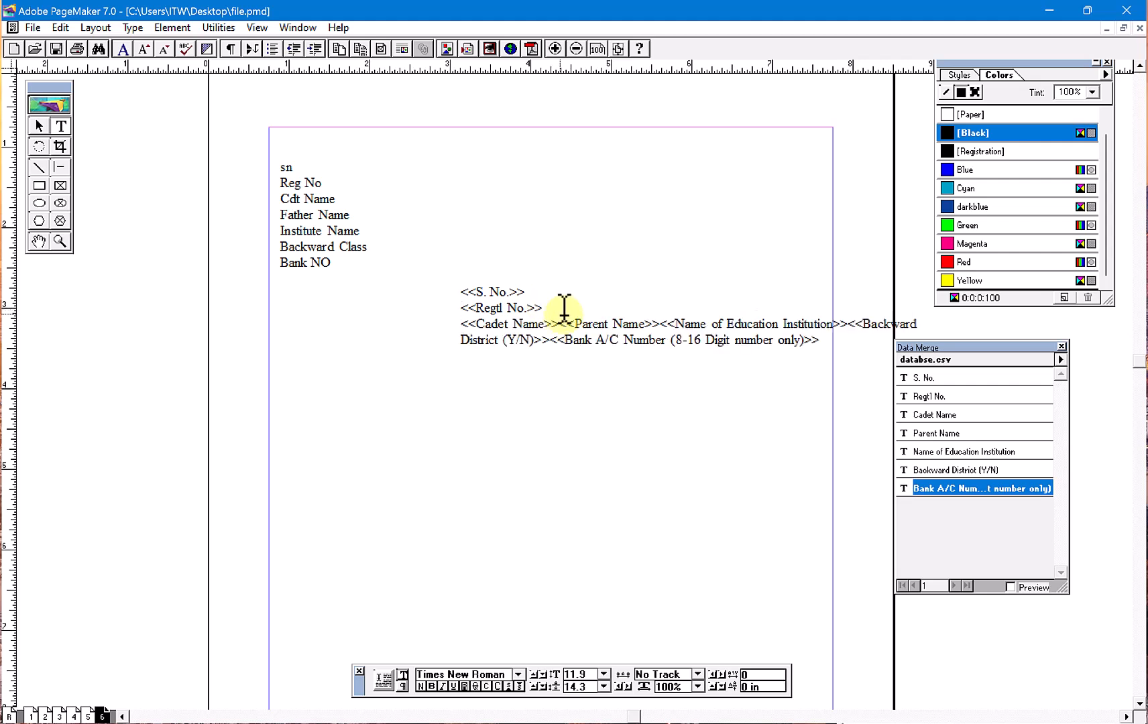
click(559, 323)
key(Return)
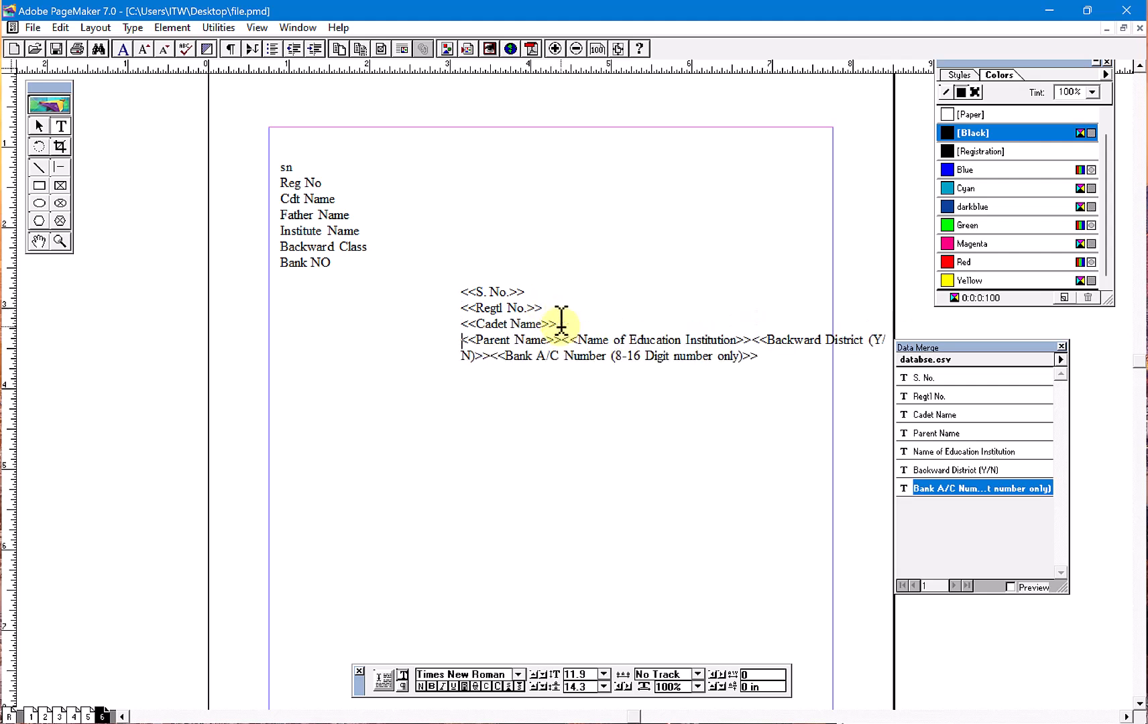
click(561, 340)
key(Return)
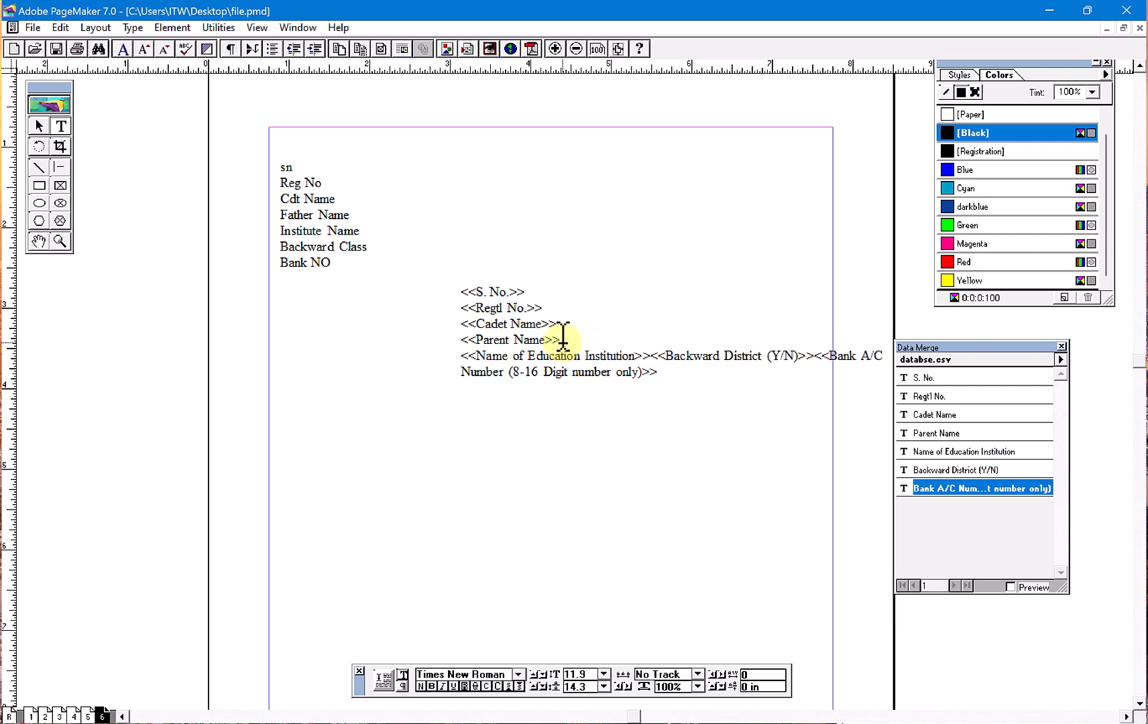
- Insert line breaks after the Name of Education Institution and Backward District (Y/N) fields
key(super)
key(super)
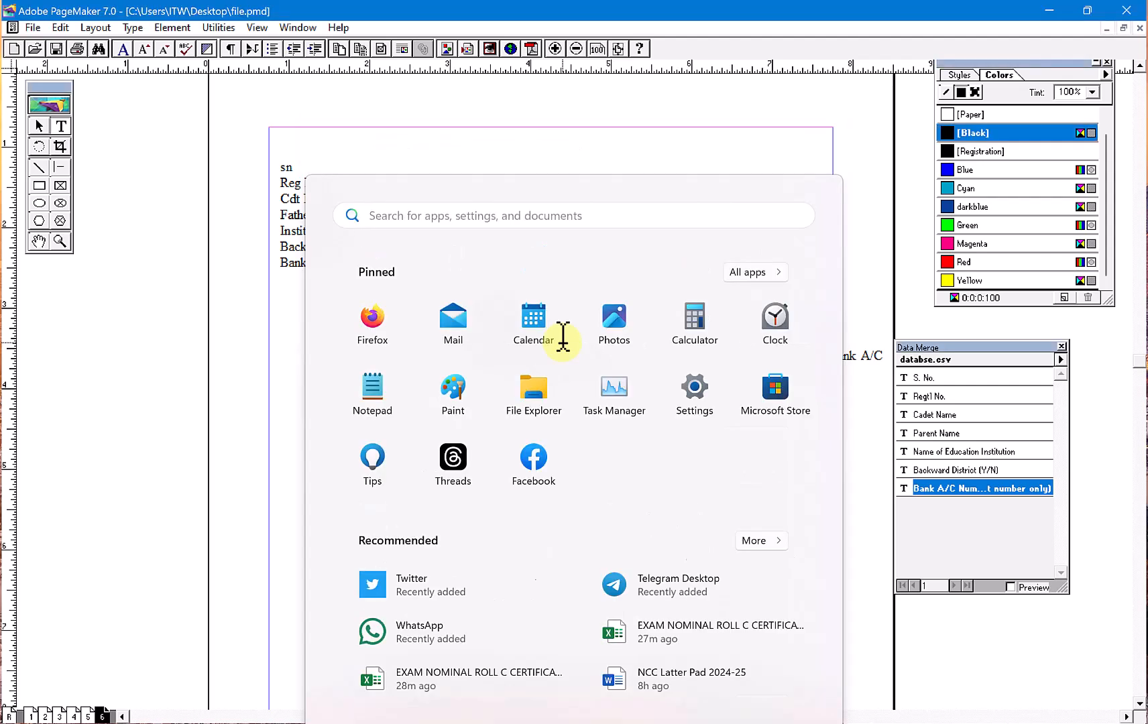
click(650, 355)
key(Return)
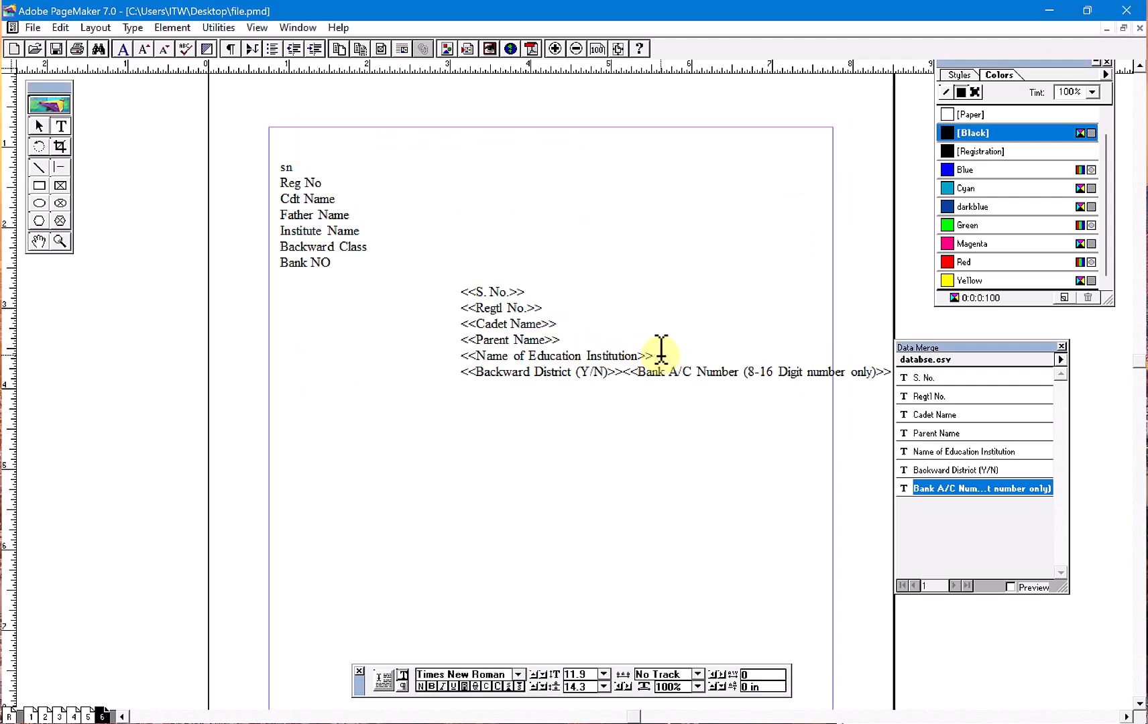
click(624, 372)
key(Return)
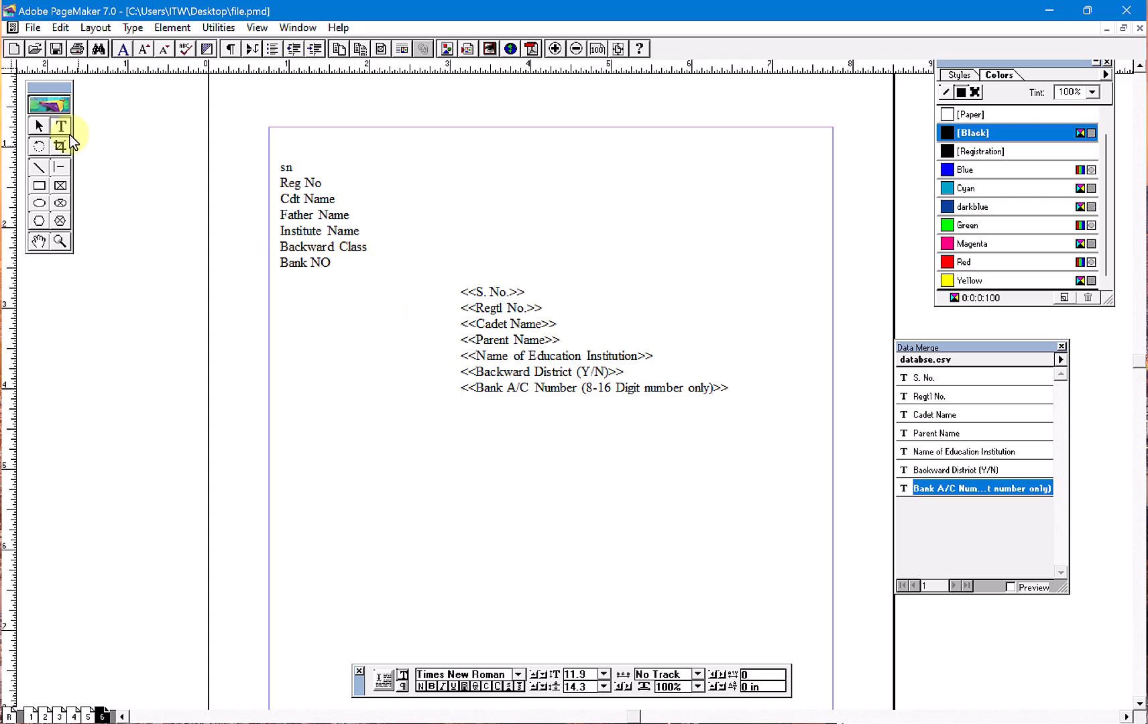
- Move the merge-field text block up beside the labels so its lines match them, and turn on record preview
click(39, 126)
drag(504, 330, 424, 208)
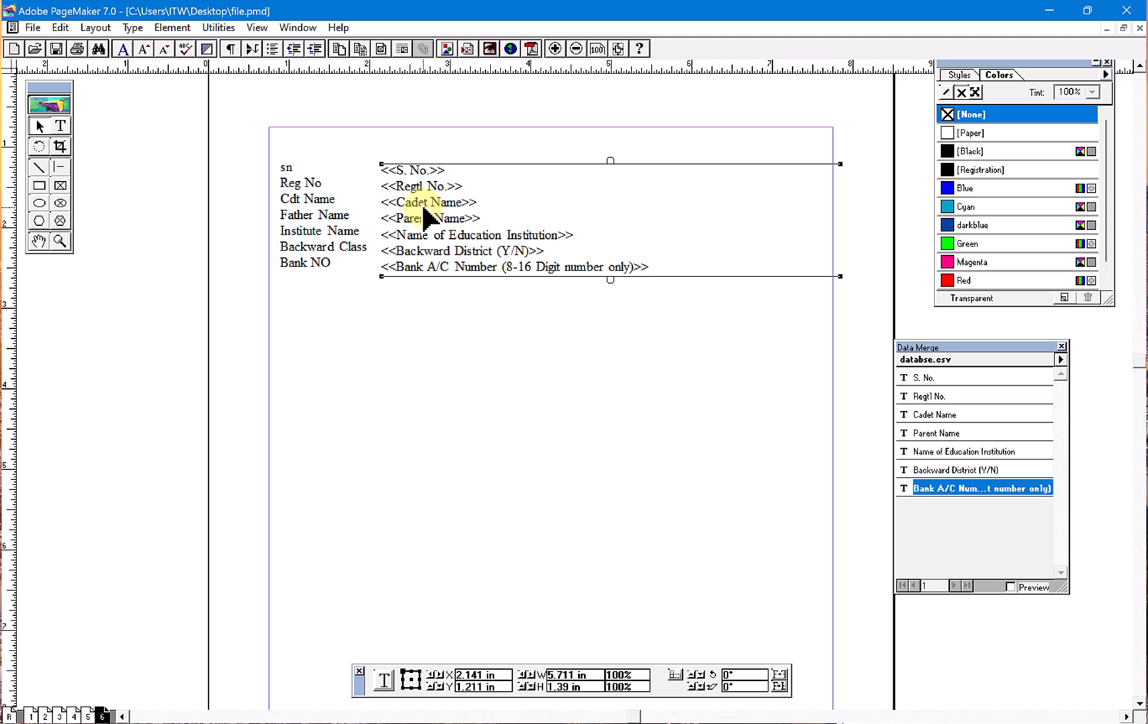
click(1012, 588)
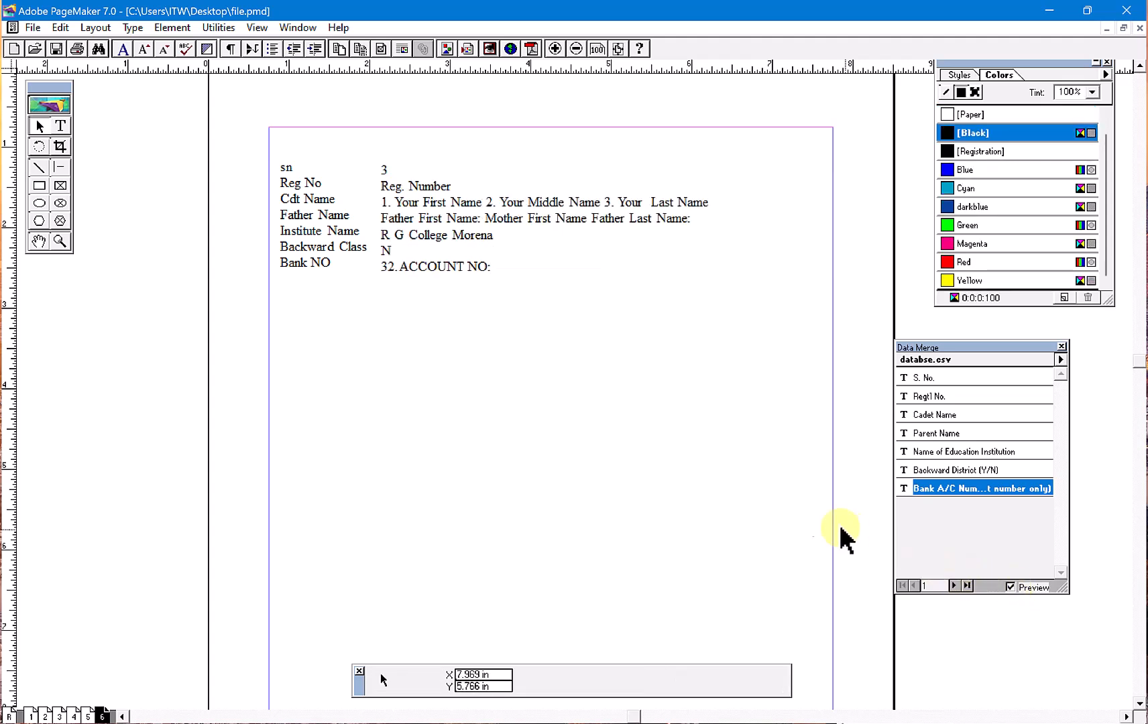
- Step forward and back through the previewed records to check the merged data on the page
click(955, 586)
click(955, 586)
click(955, 586)
click(955, 585)
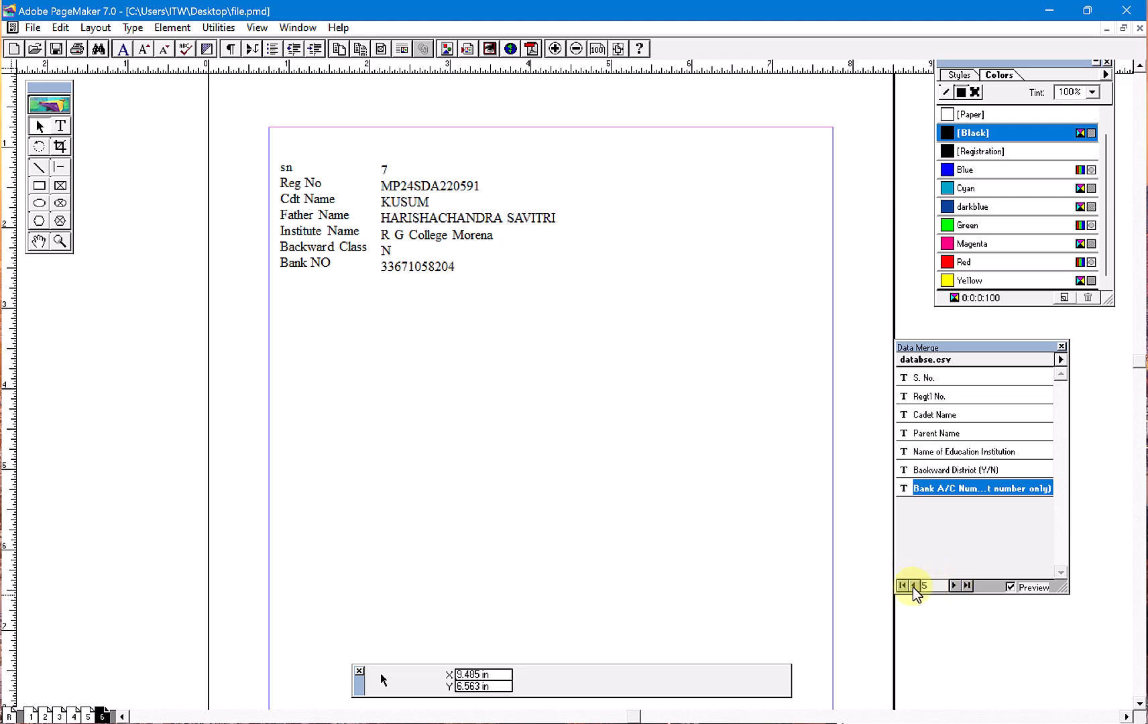
click(915, 586)
click(915, 586)
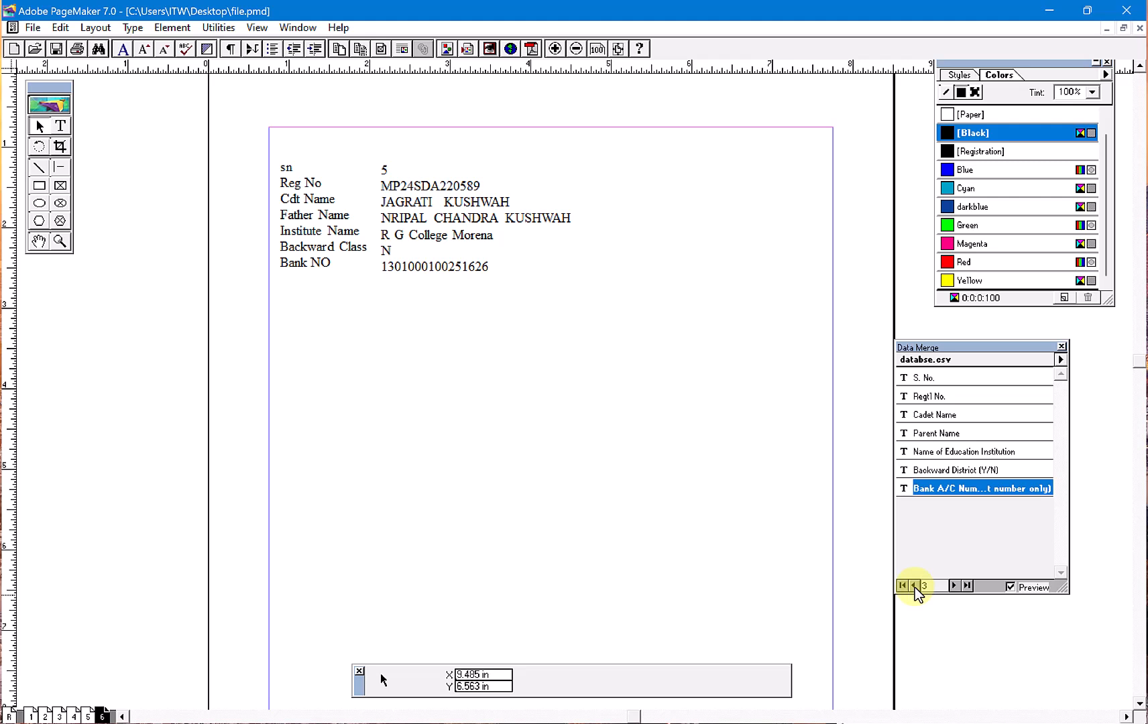
- Run the Merge Records plug-in with the record range set to All Records
click(1059, 359)
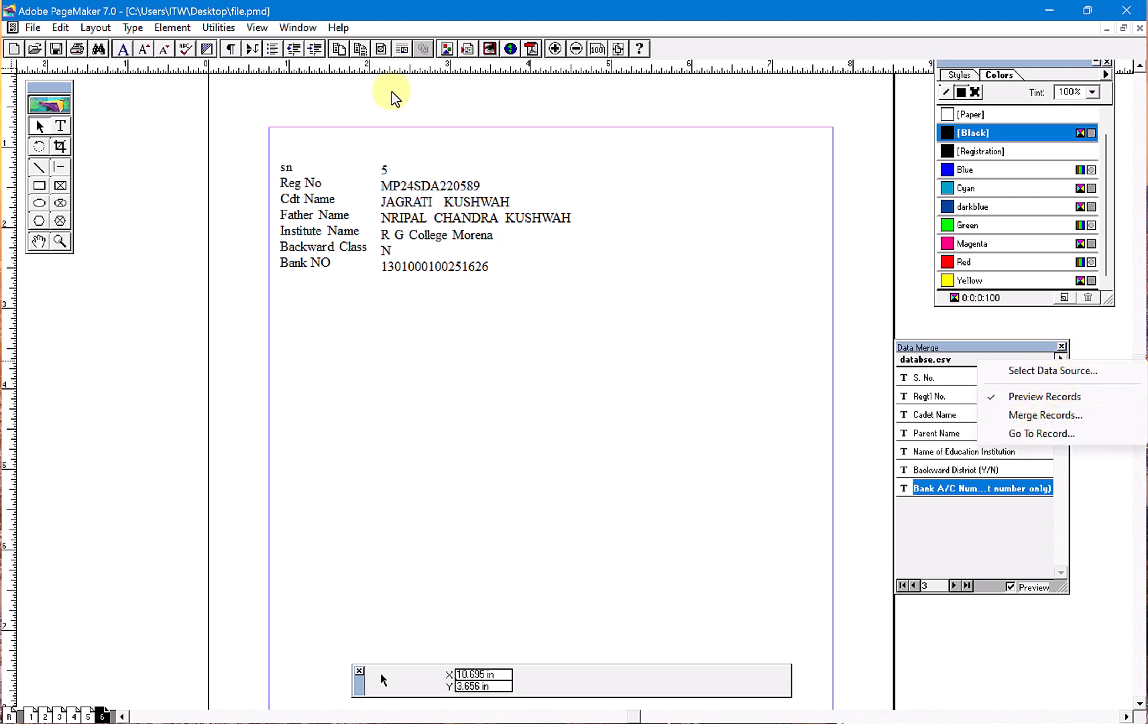
click(234, 32)
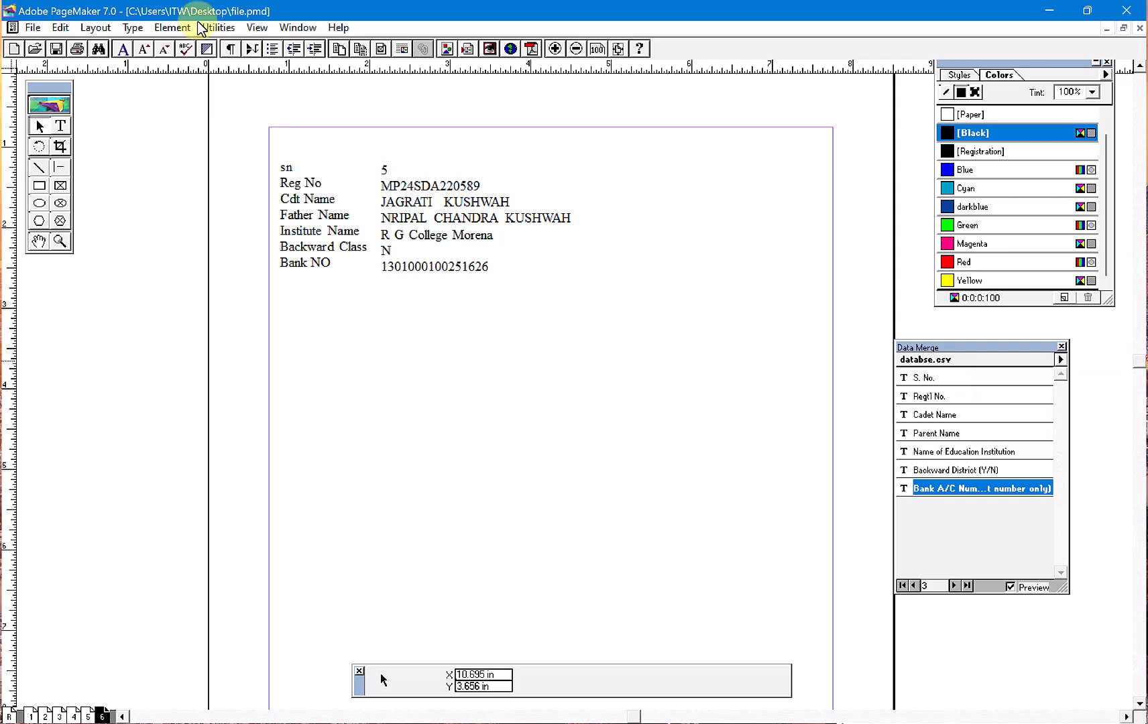
click(228, 28)
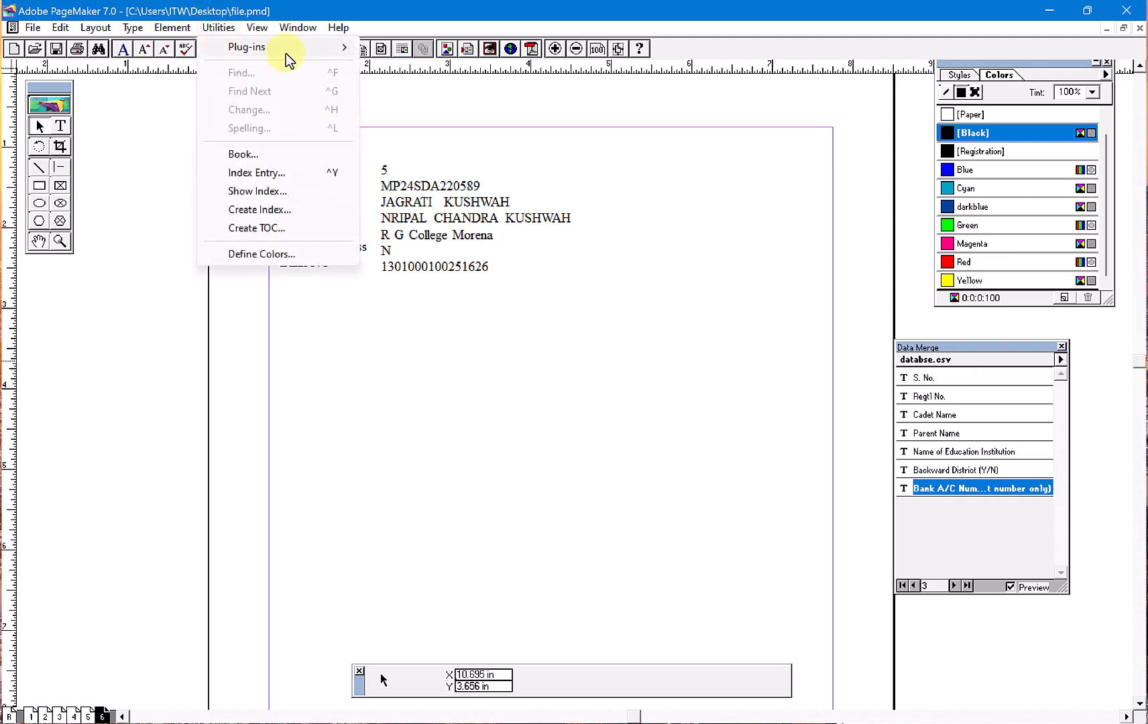
mouse_move(329, 58)
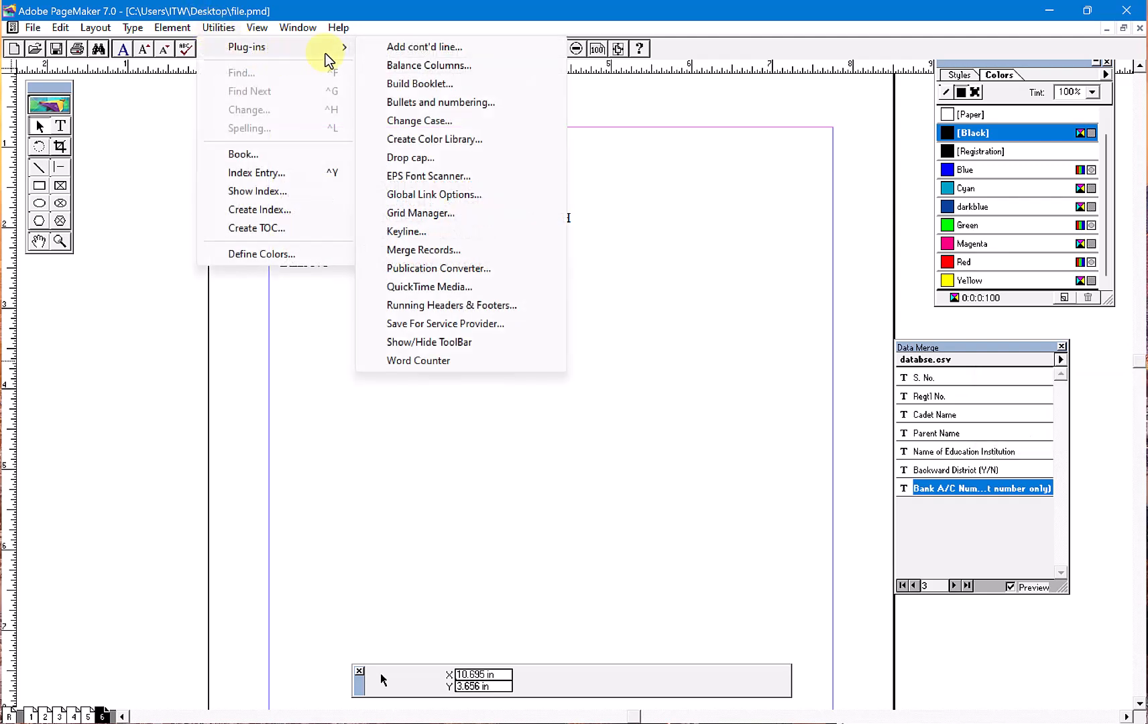
click(417, 253)
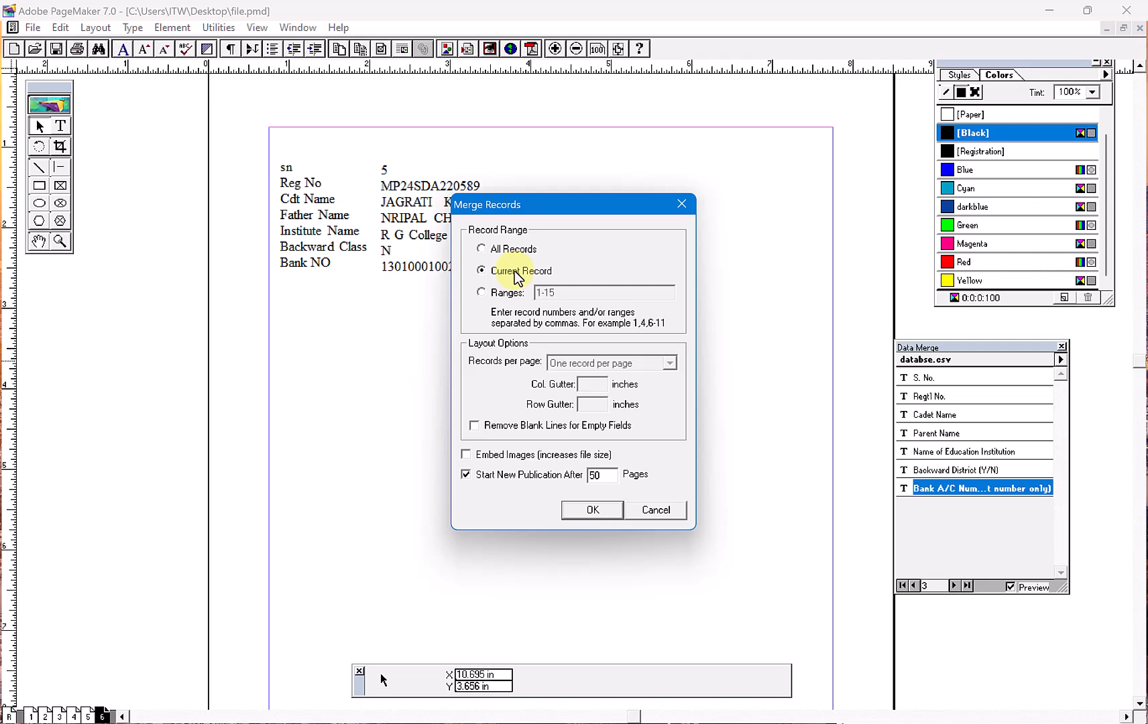
click(505, 294)
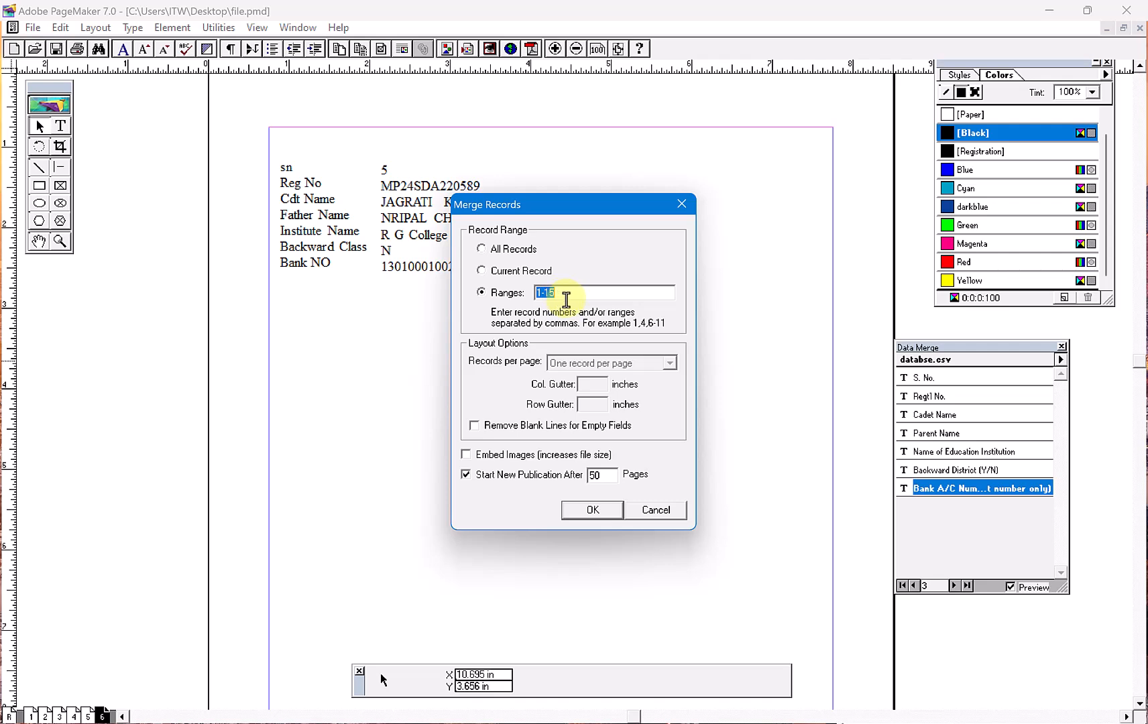
click(499, 248)
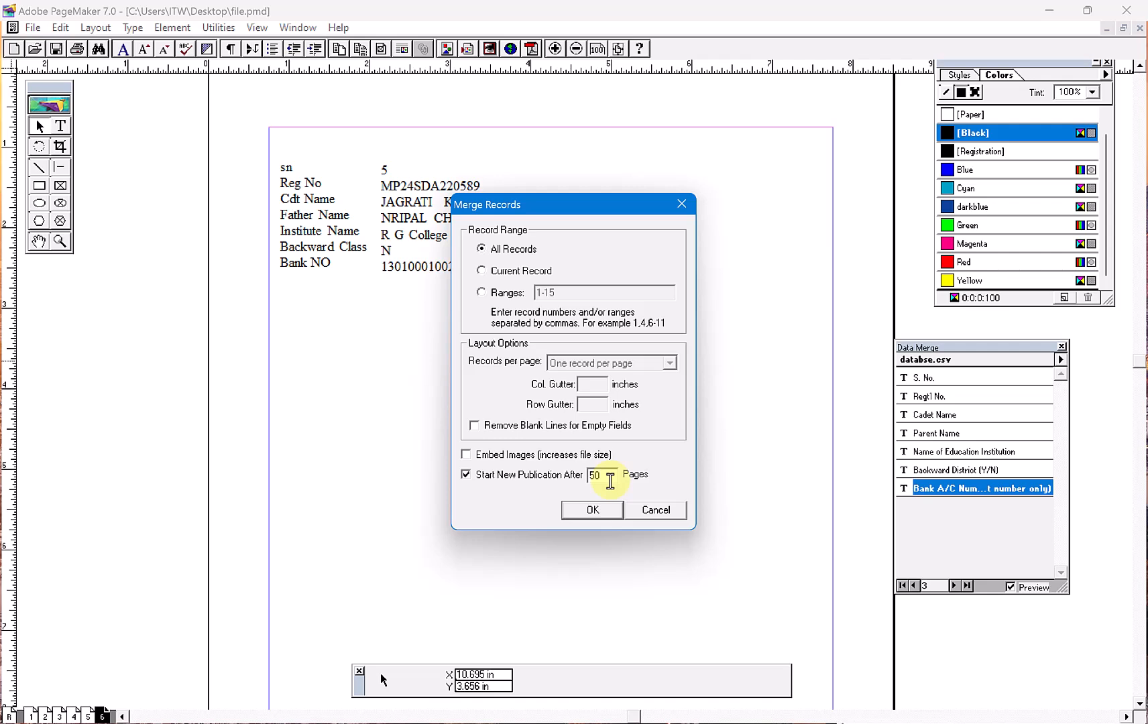
click(576, 513)
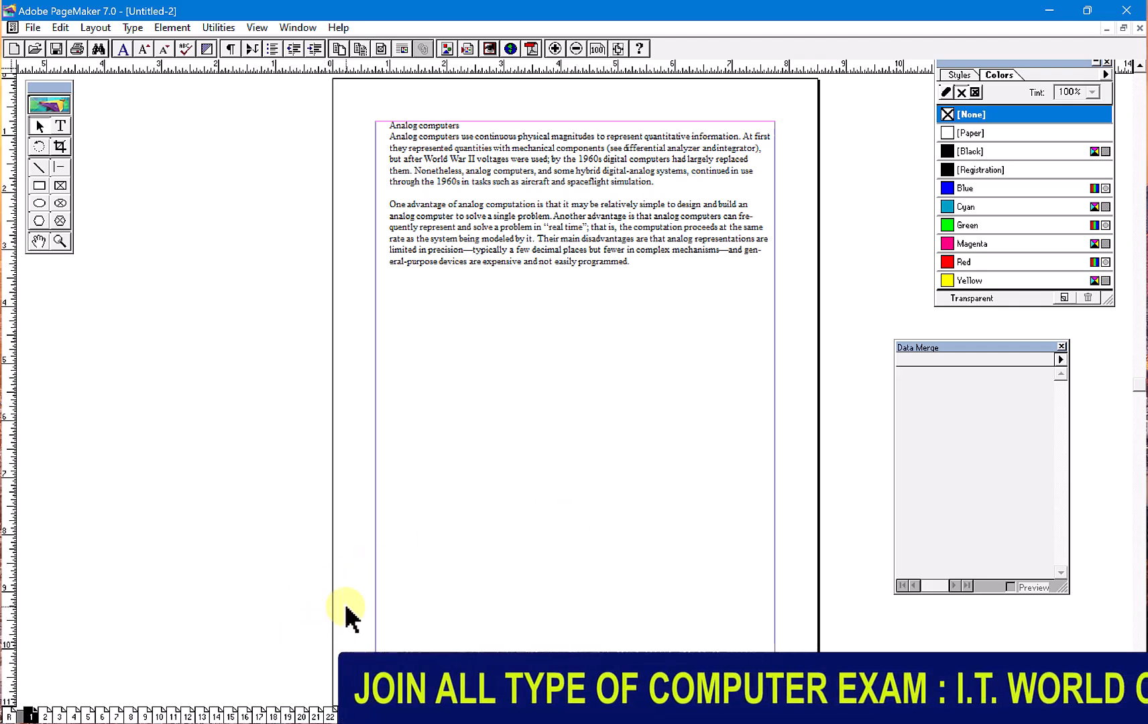
- Browse pages of the merged publication, from the first pages to pages 40, 39 and 36, to examine the merged records
click(46, 717)
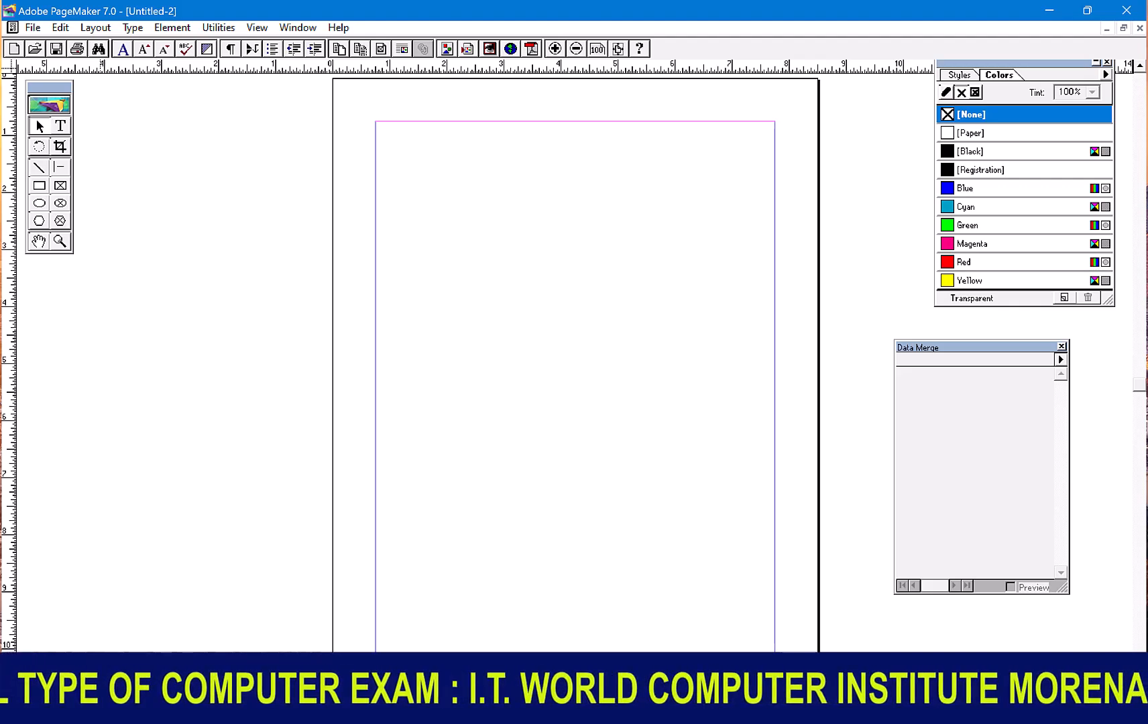
click(59, 716)
click(32, 716)
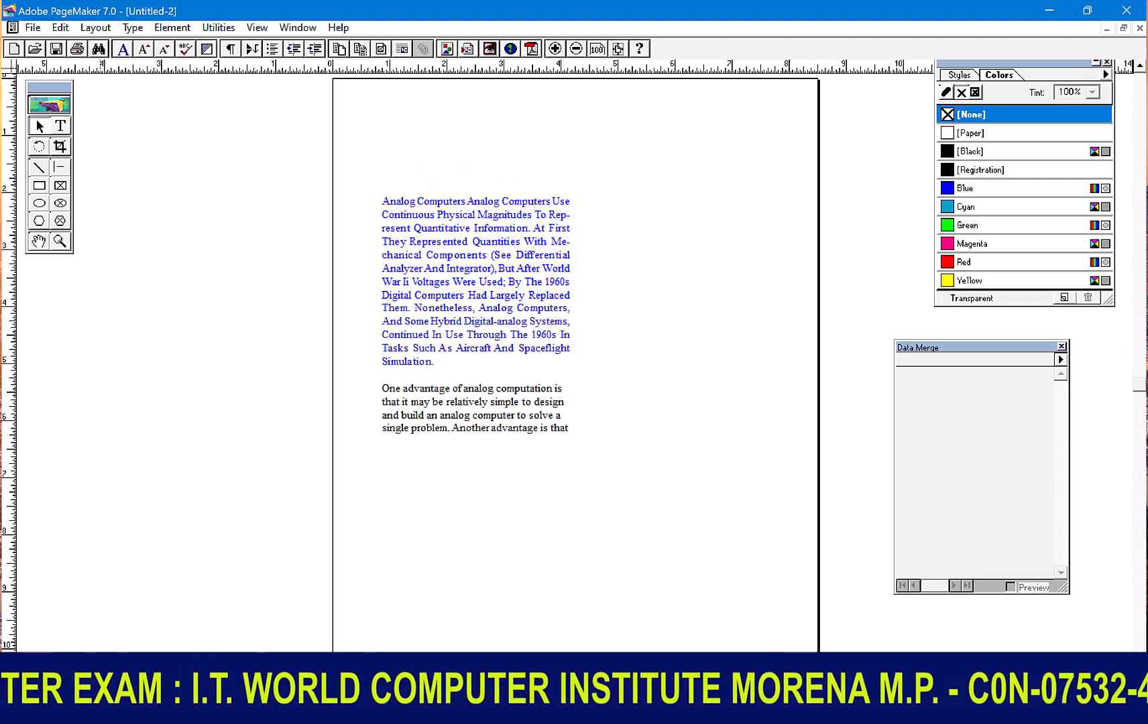
click(86, 716)
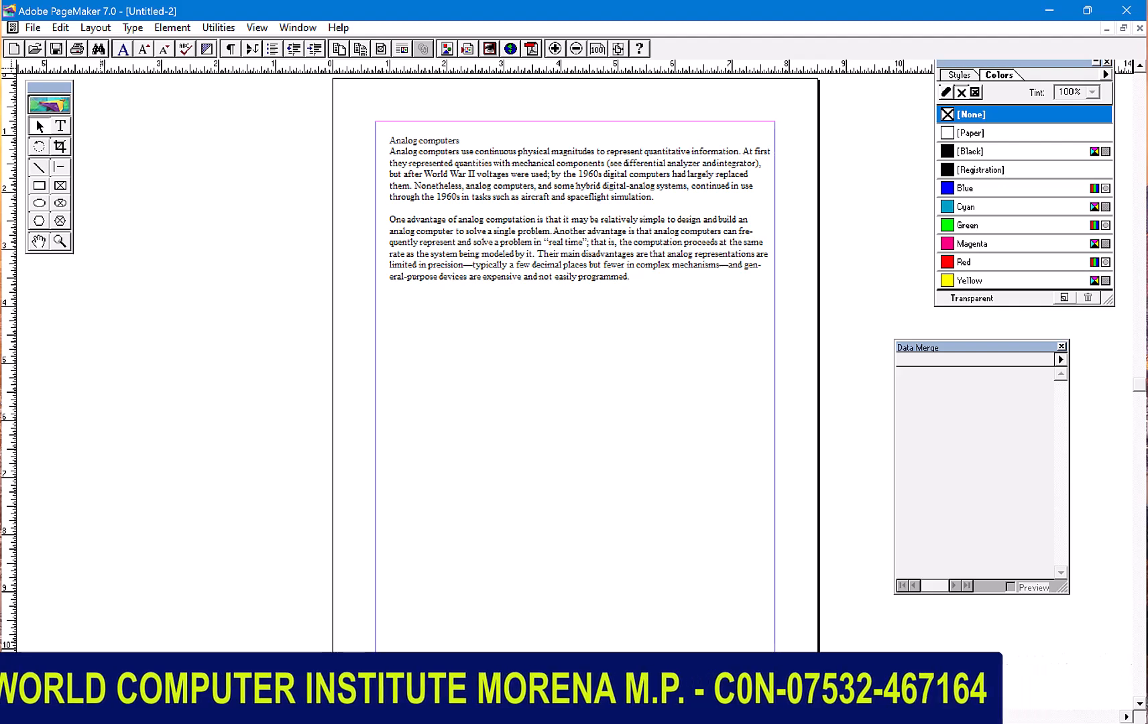
click(99, 716)
click(113, 716)
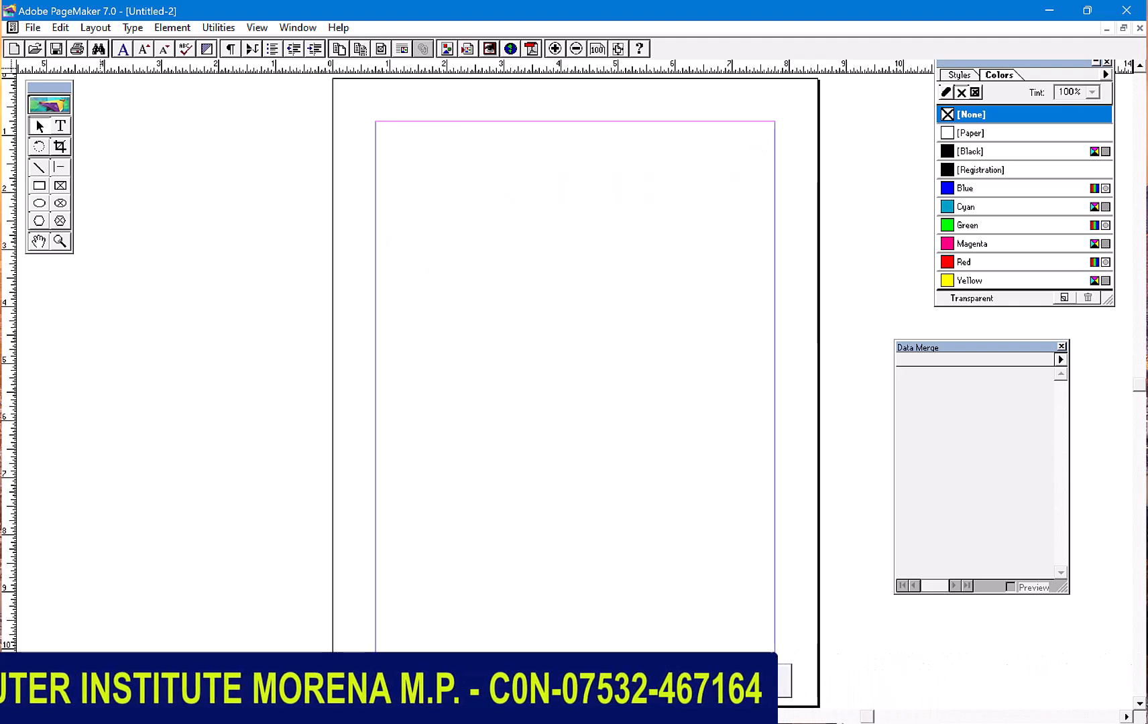
click(201, 716)
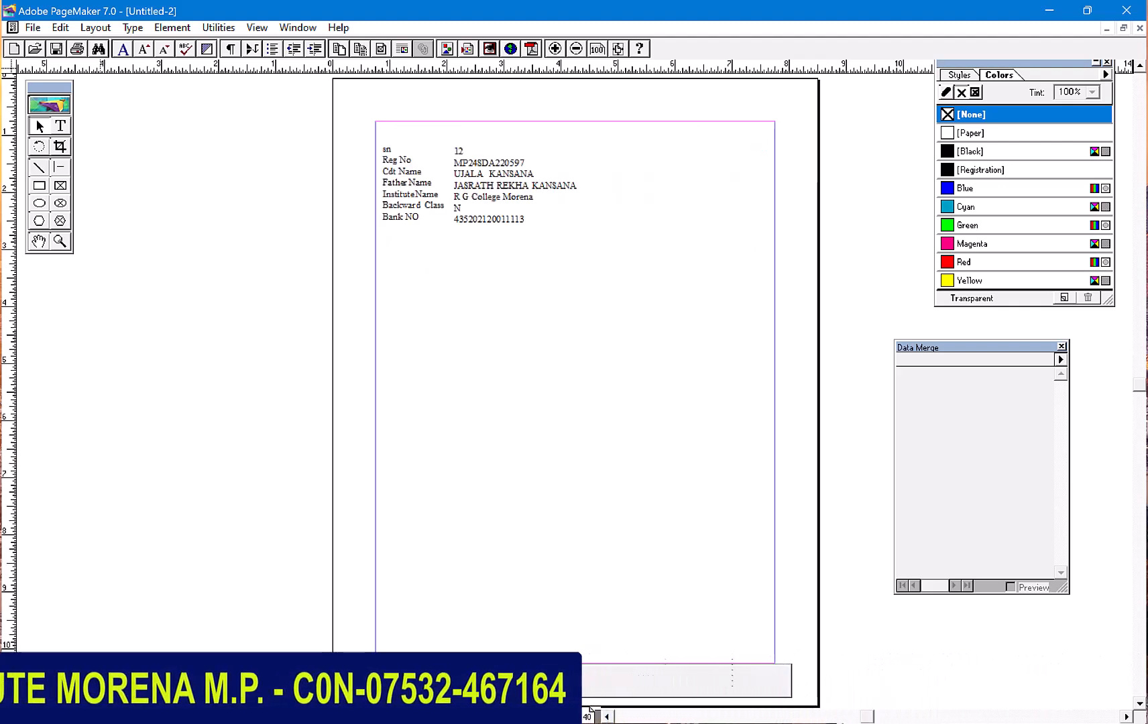
click(215, 716)
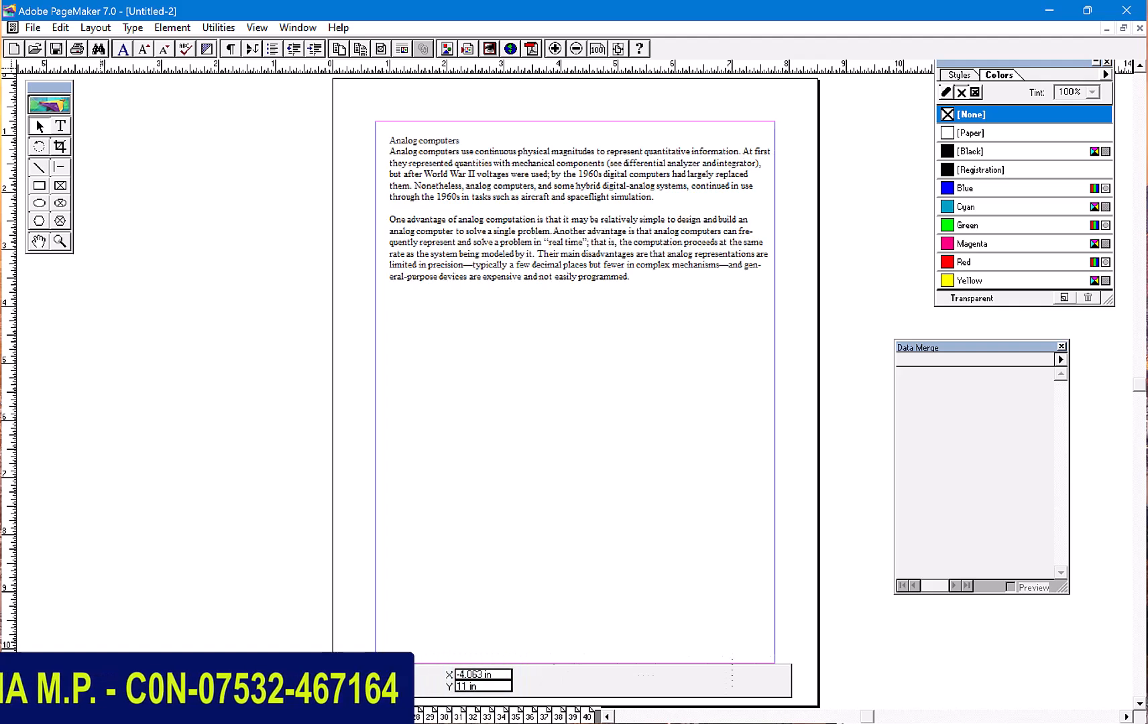
click(585, 717)
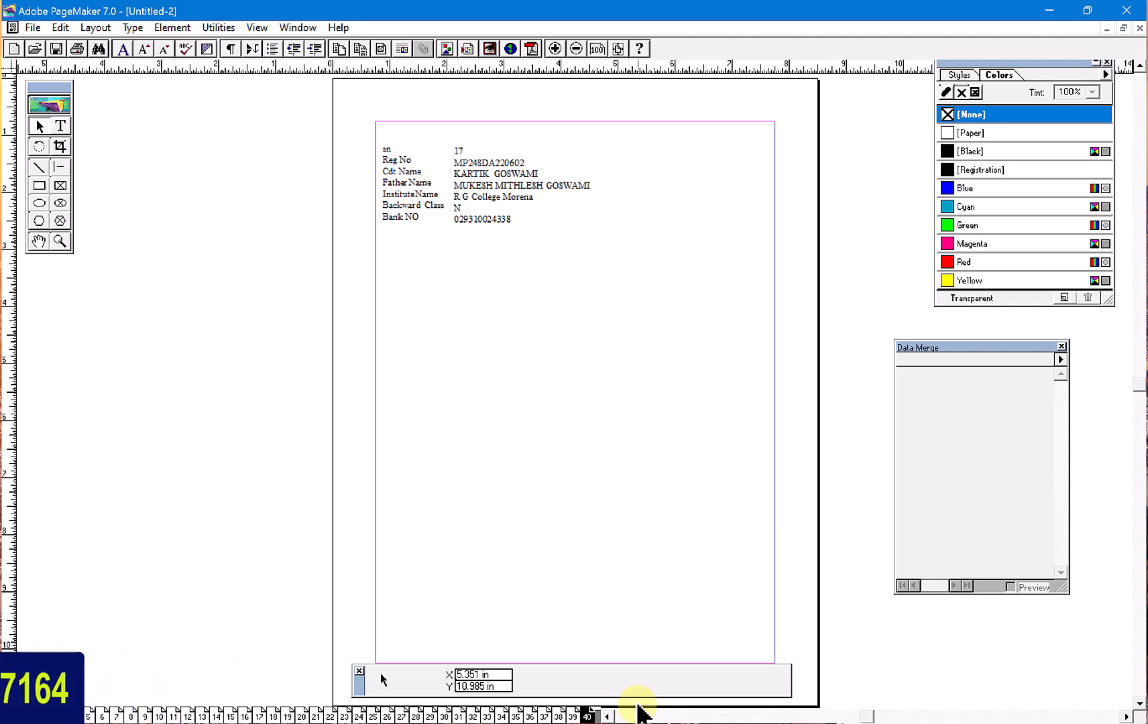
click(570, 716)
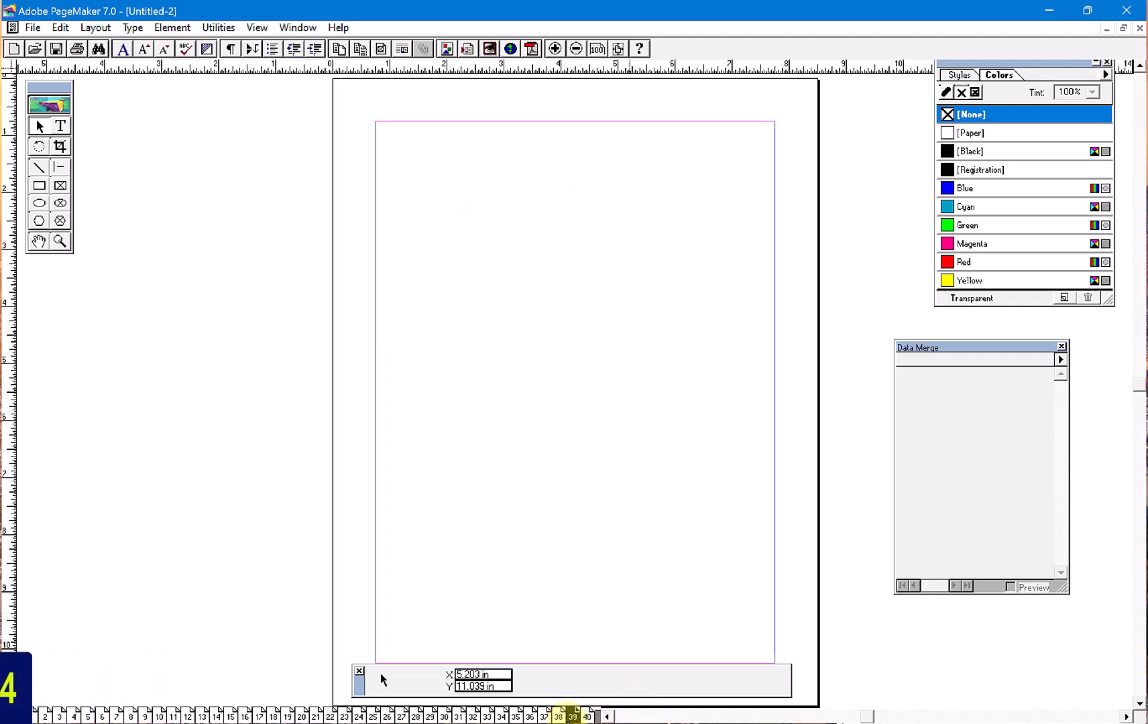
click(530, 716)
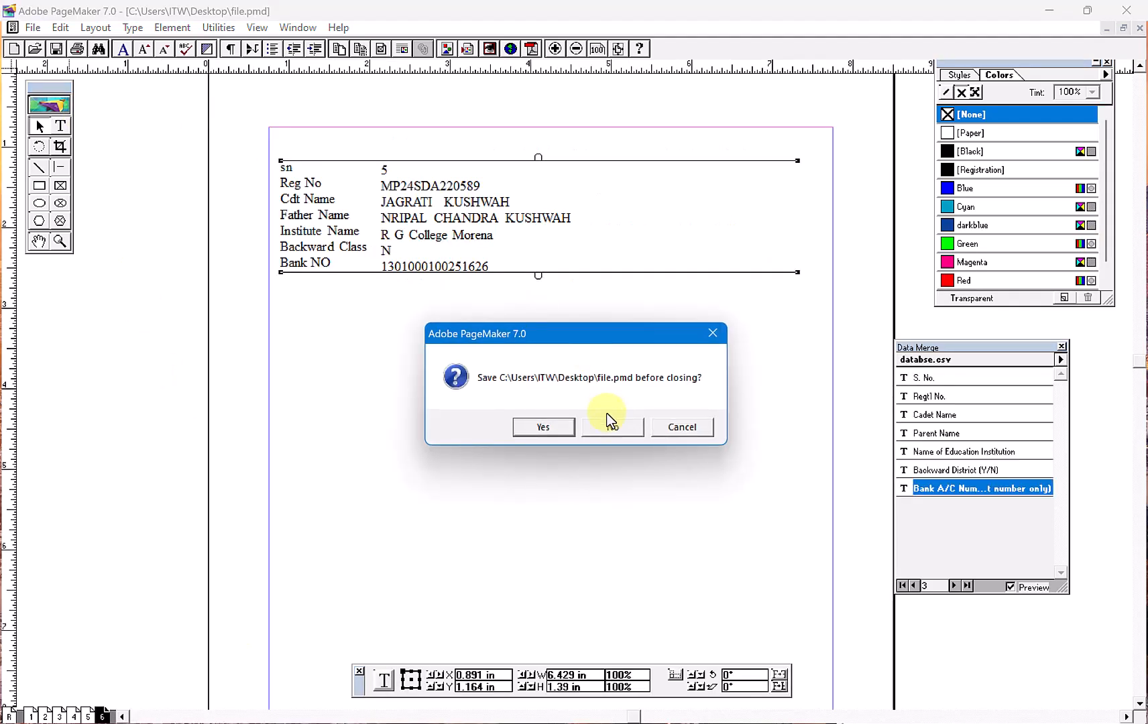
click(609, 428)
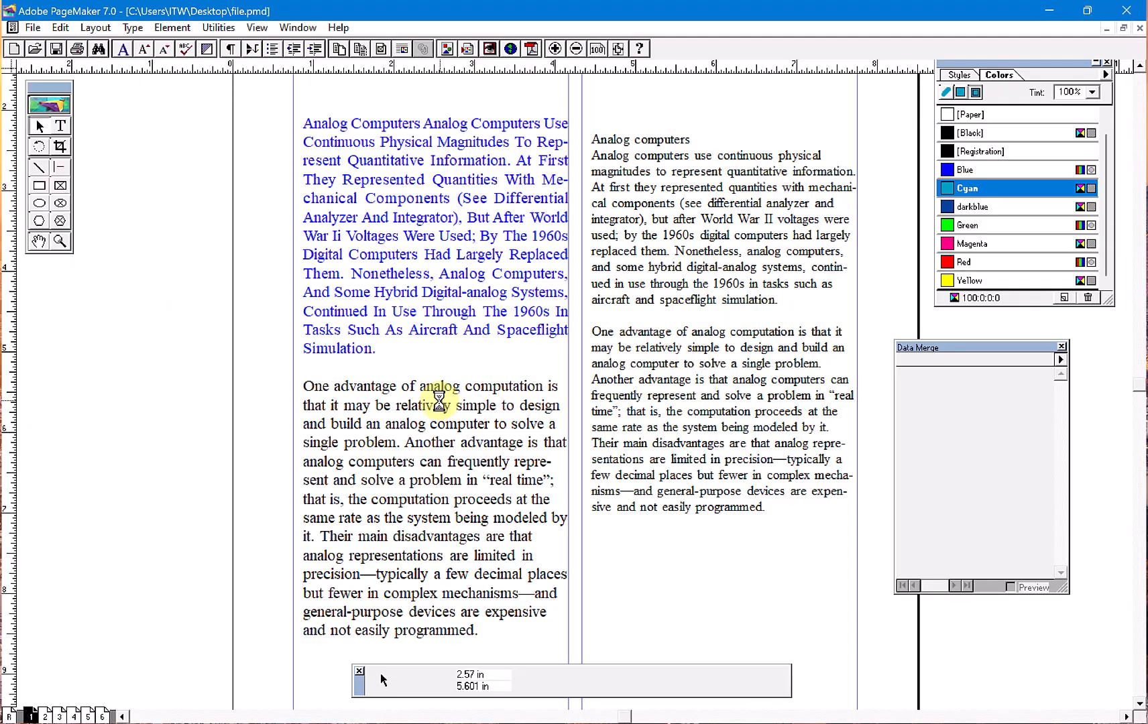
- Create a new one-page Letter publication and load databse.csv as its Data Merge source
key(ctrl+n)
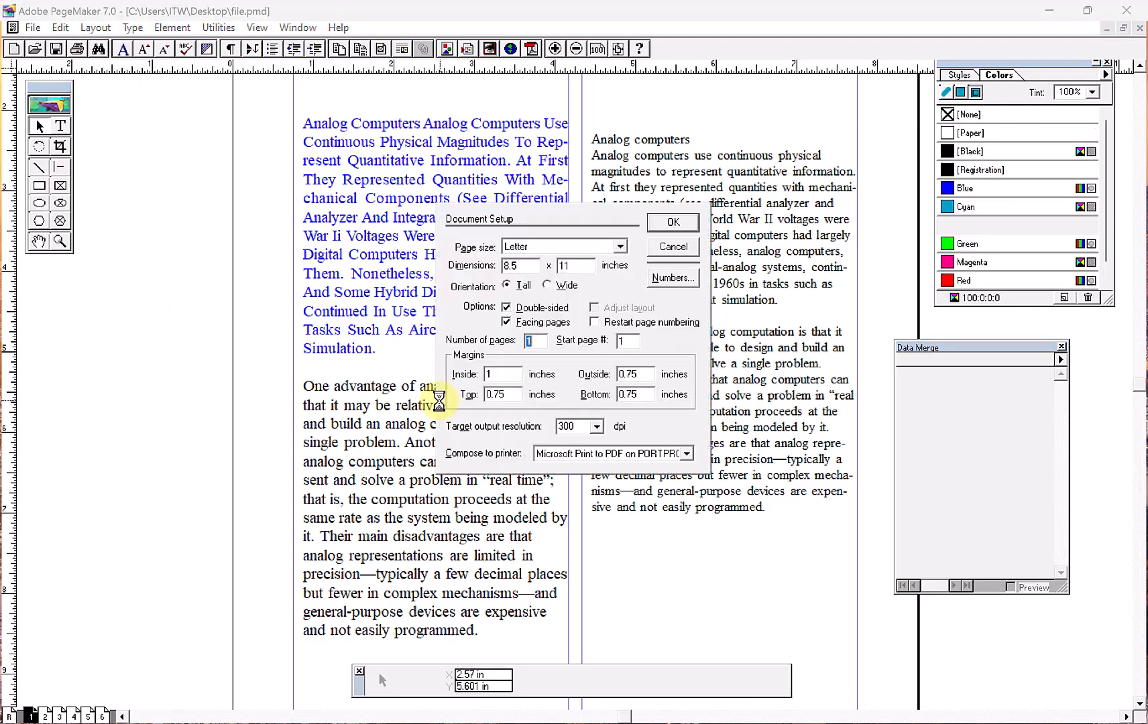
key(Return)
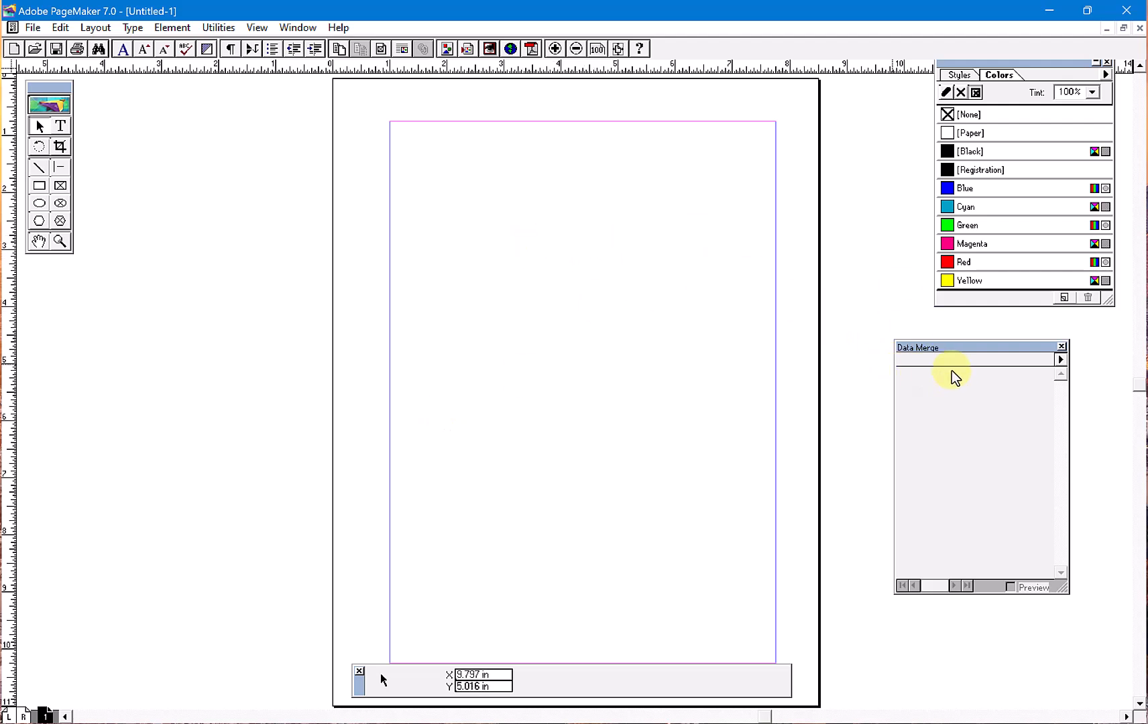
click(1059, 360)
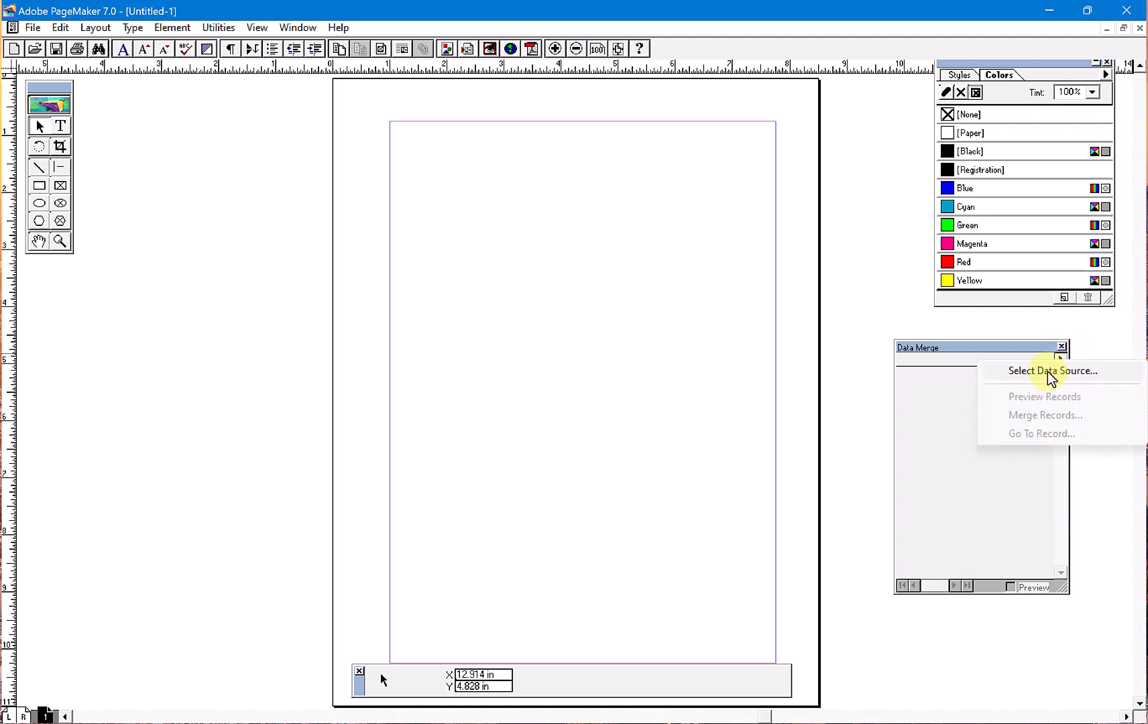
click(1048, 373)
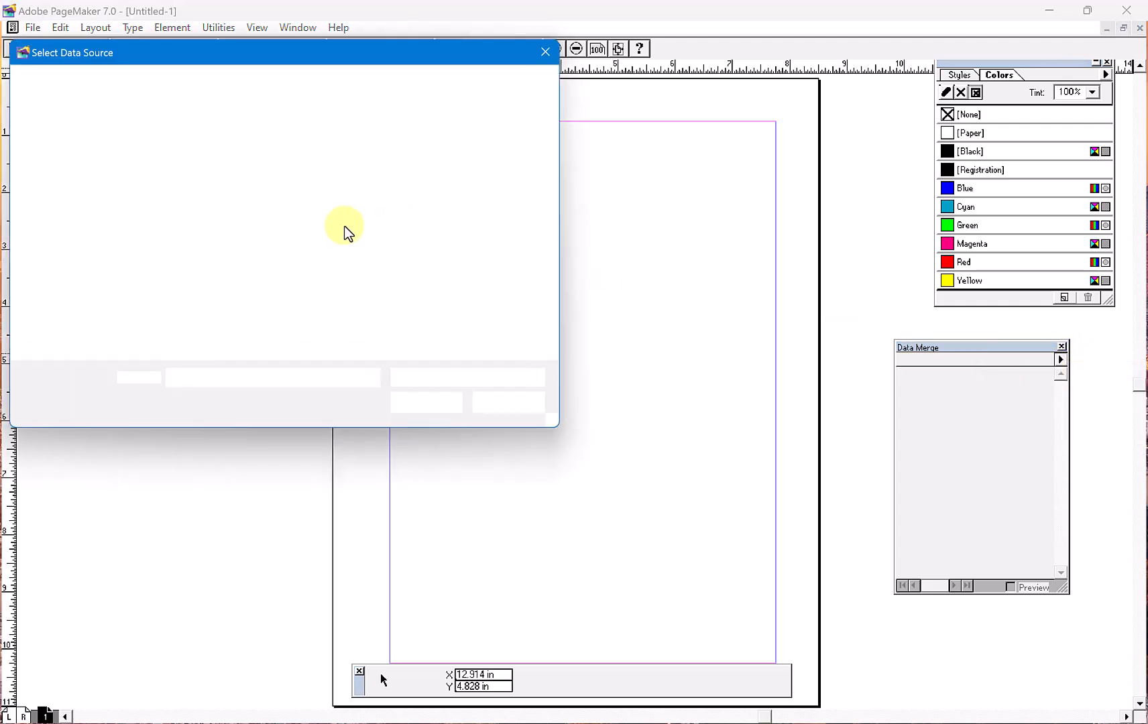
click(218, 218)
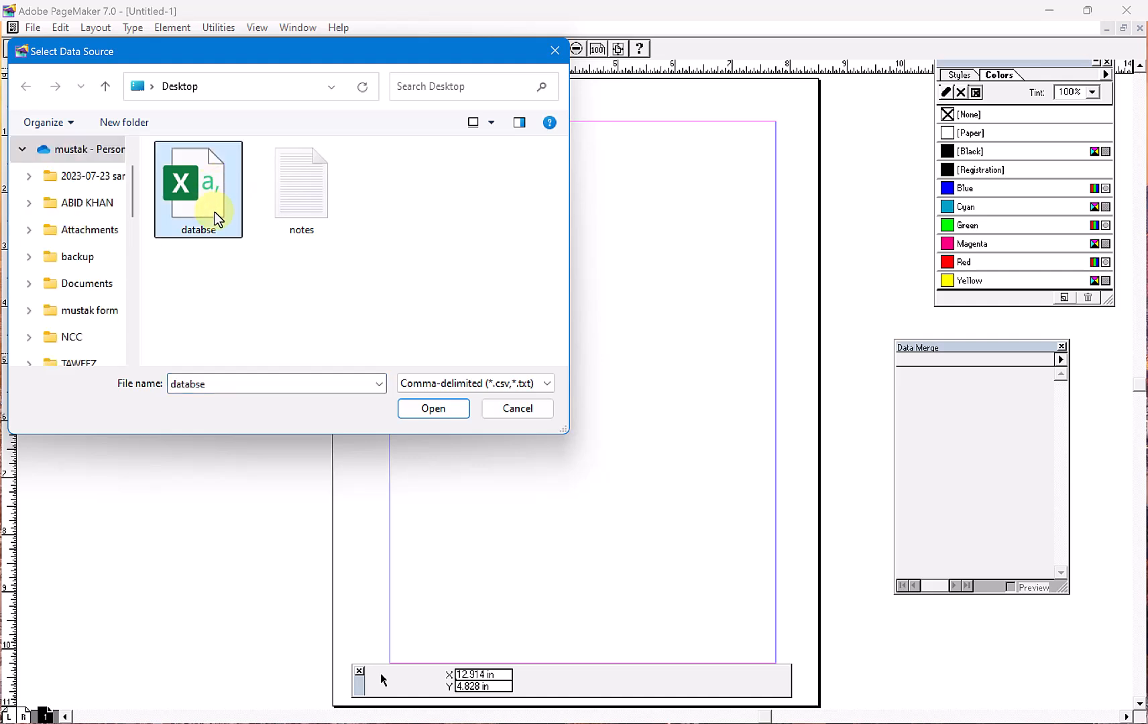
click(427, 410)
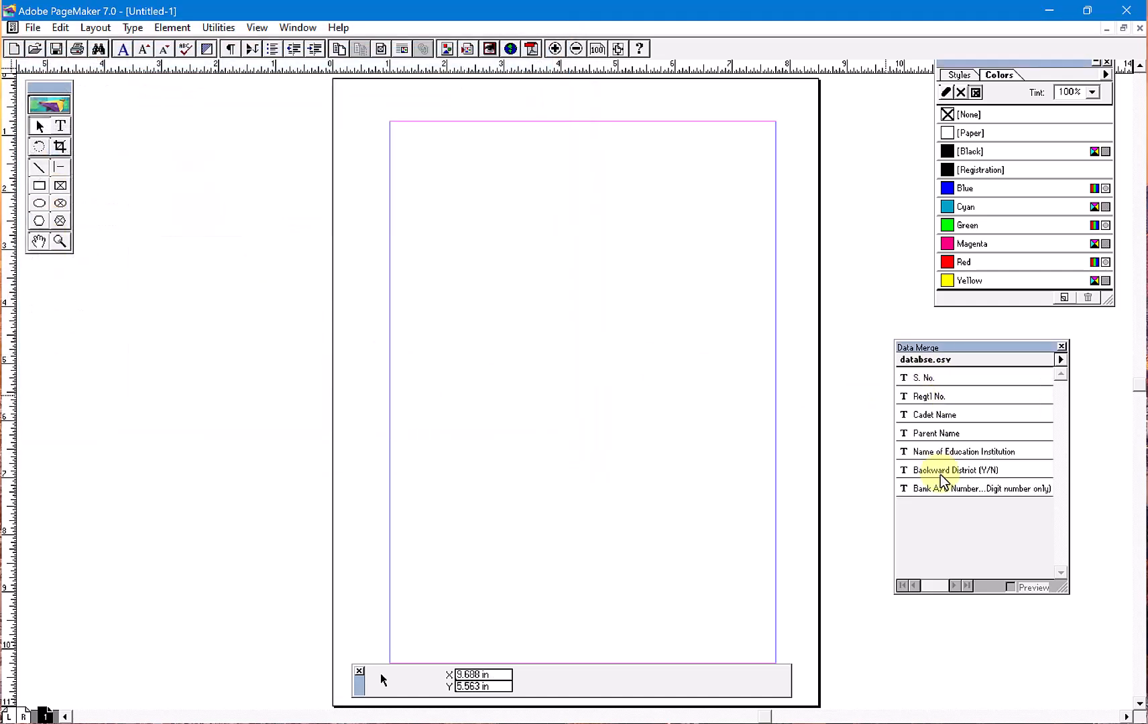
- Draw a text block mid-page and insert all seven merge fields, S. No. through Bank A/C Number, each on its own line
click(925, 377)
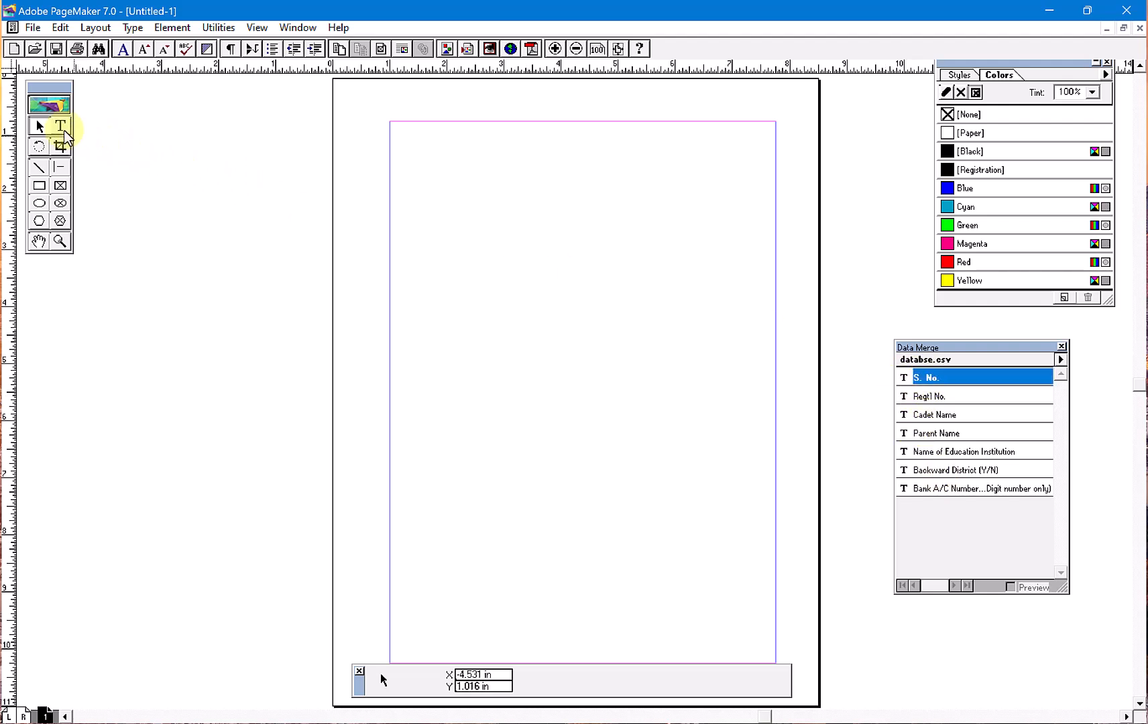
click(60, 125)
drag(482, 431, 758, 495)
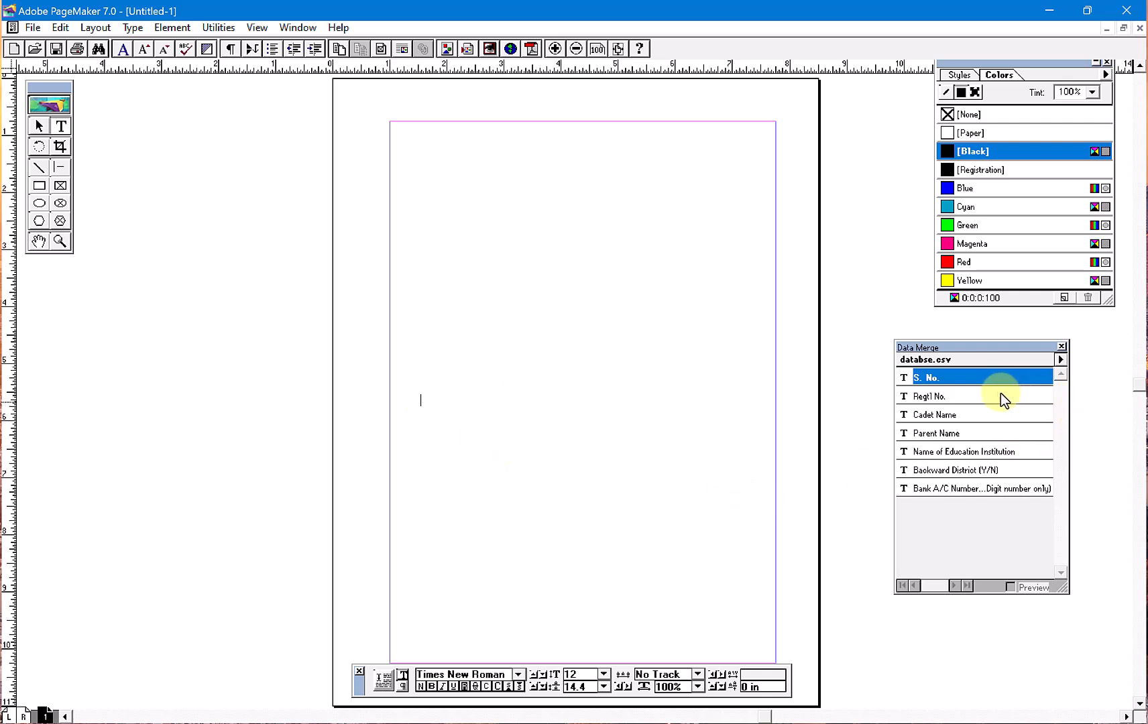
click(987, 378)
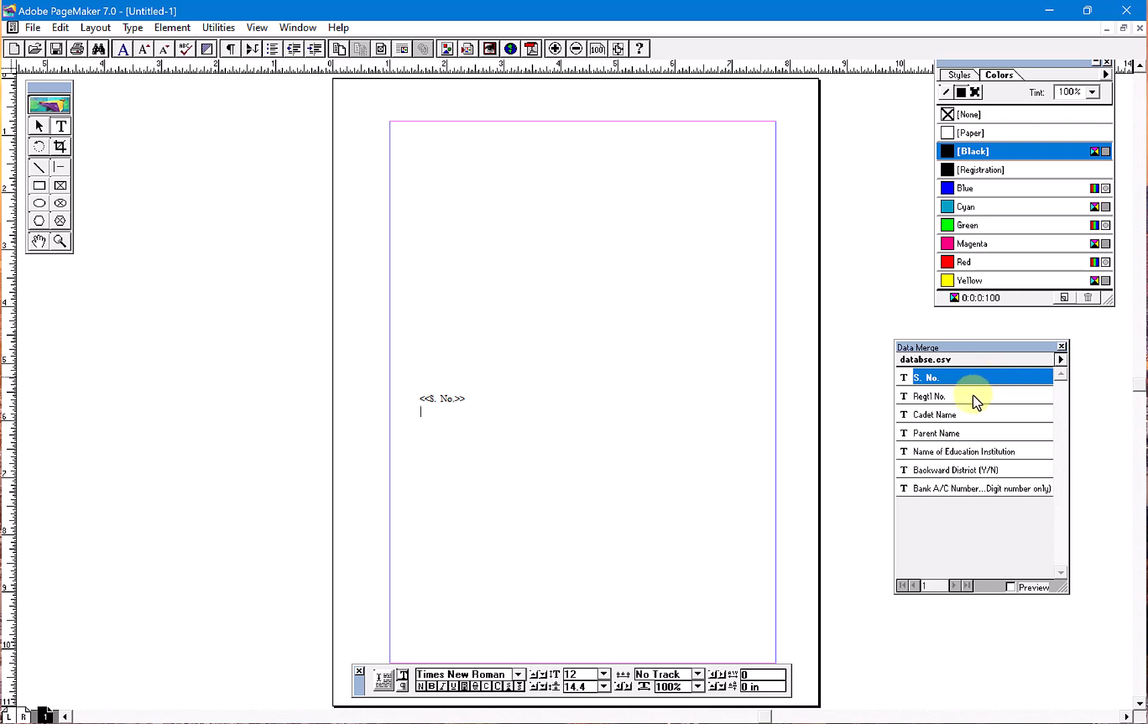
click(973, 395)
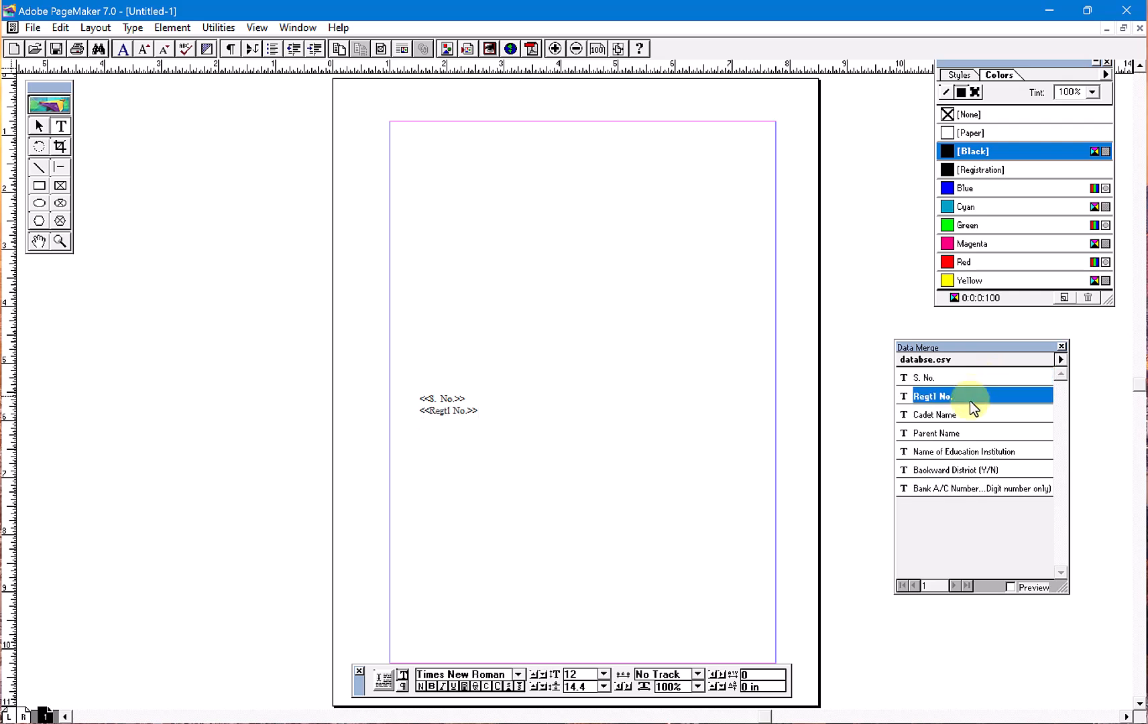
click(964, 414)
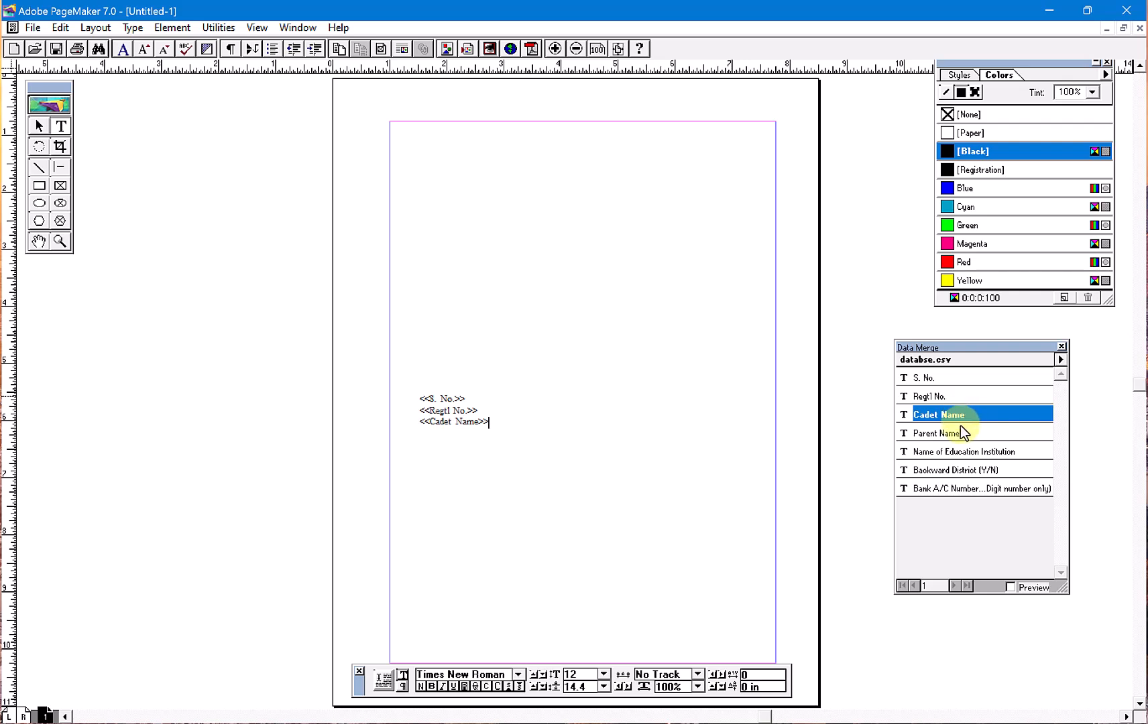
click(962, 434)
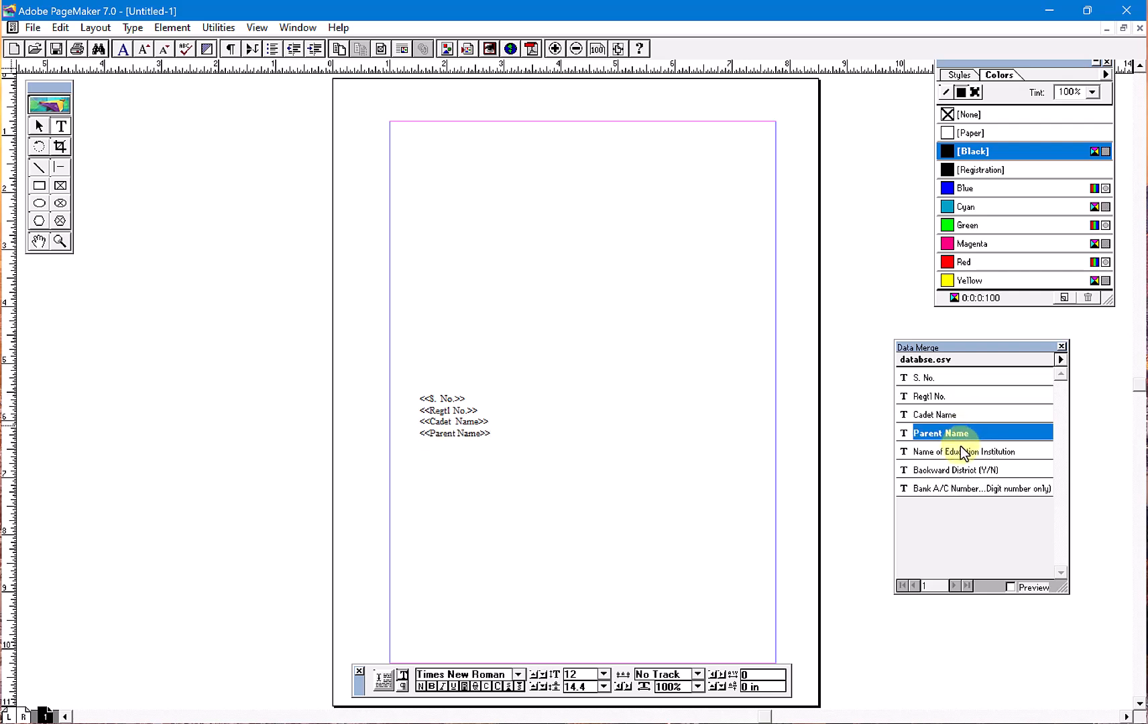
click(960, 454)
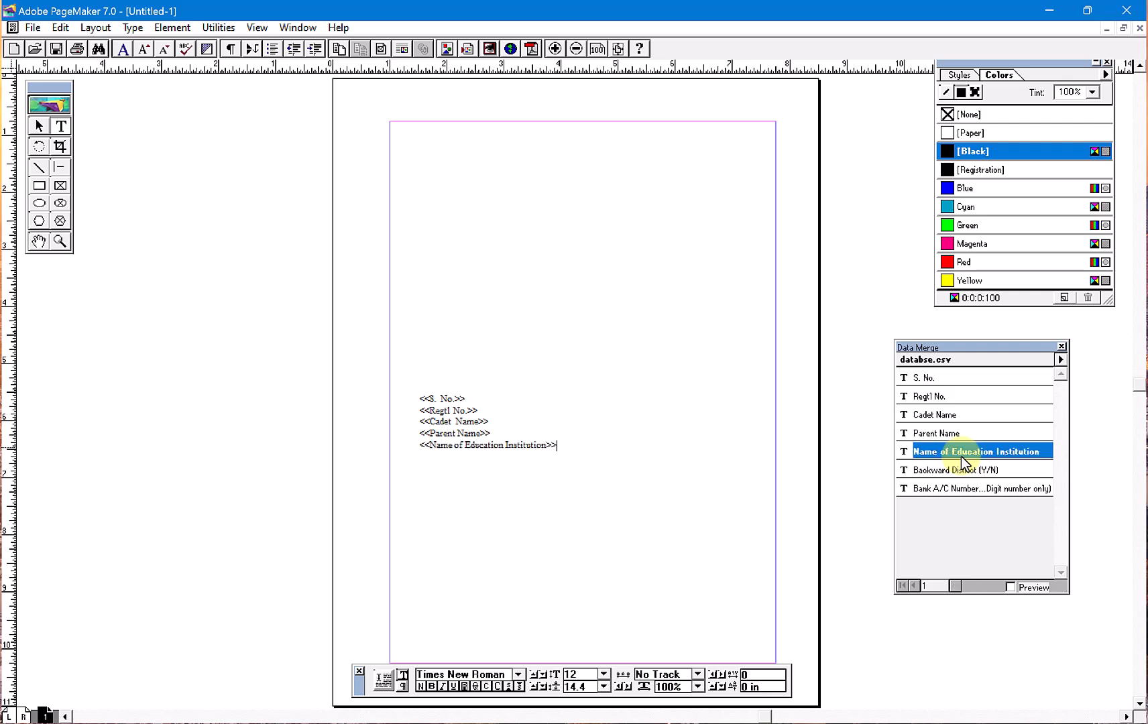
key(Return)
click(960, 471)
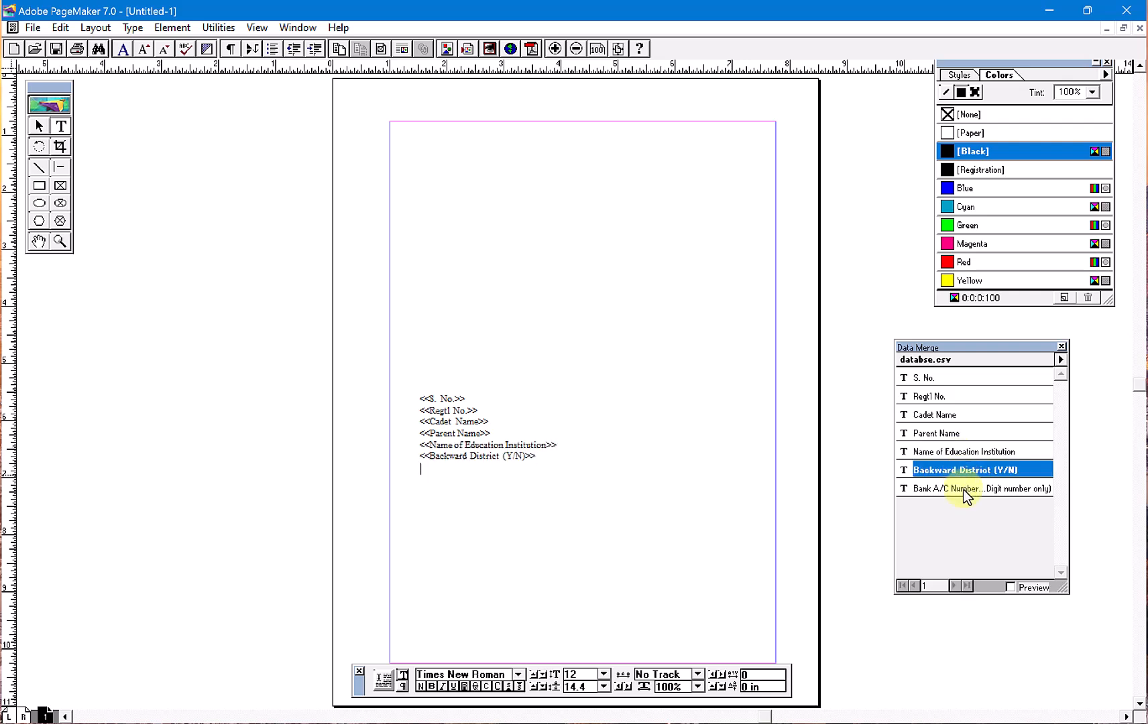
key(Return)
click(963, 490)
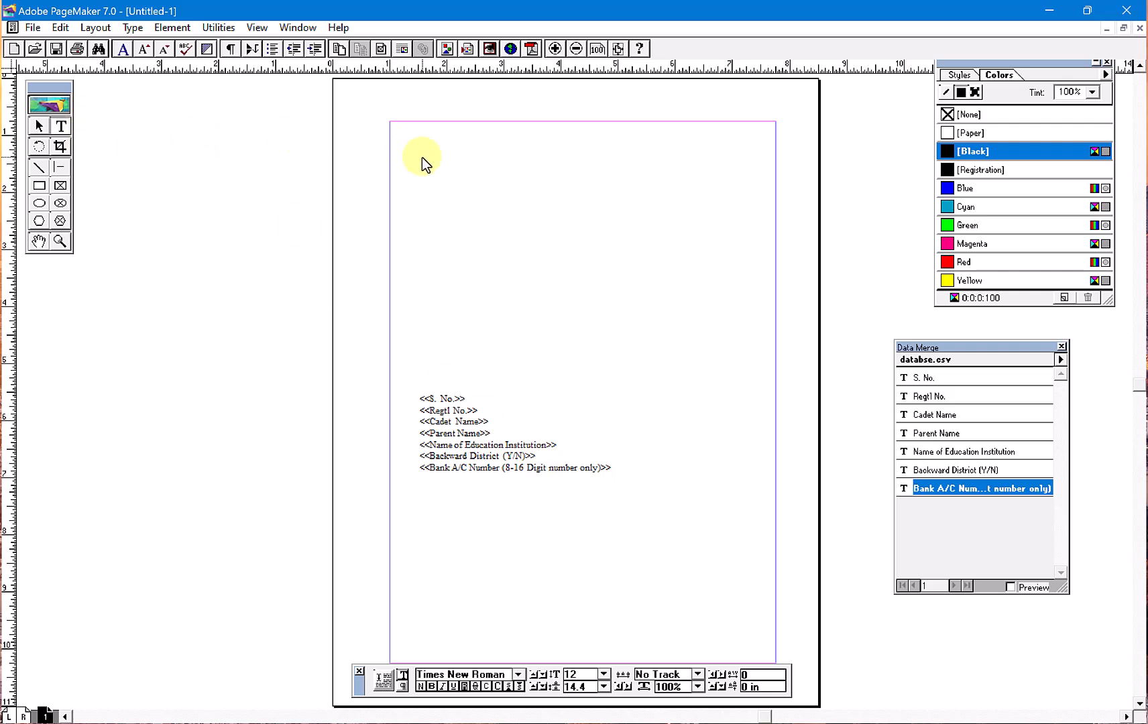
- Draw a wide text block above the merge fields and fill it with about four lines of random placeholder text
drag(403, 143, 724, 386)
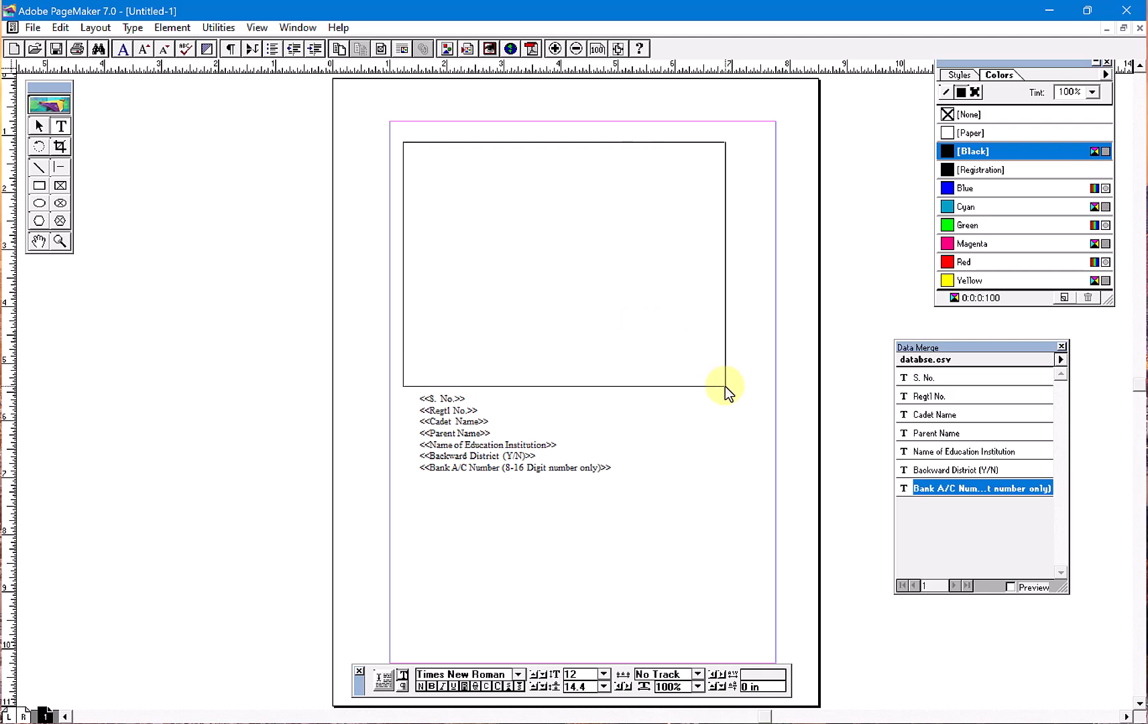
text(kdjf klasdfjhsljfhjklf hdflkdsfhljksdfh sjklf hdhd)
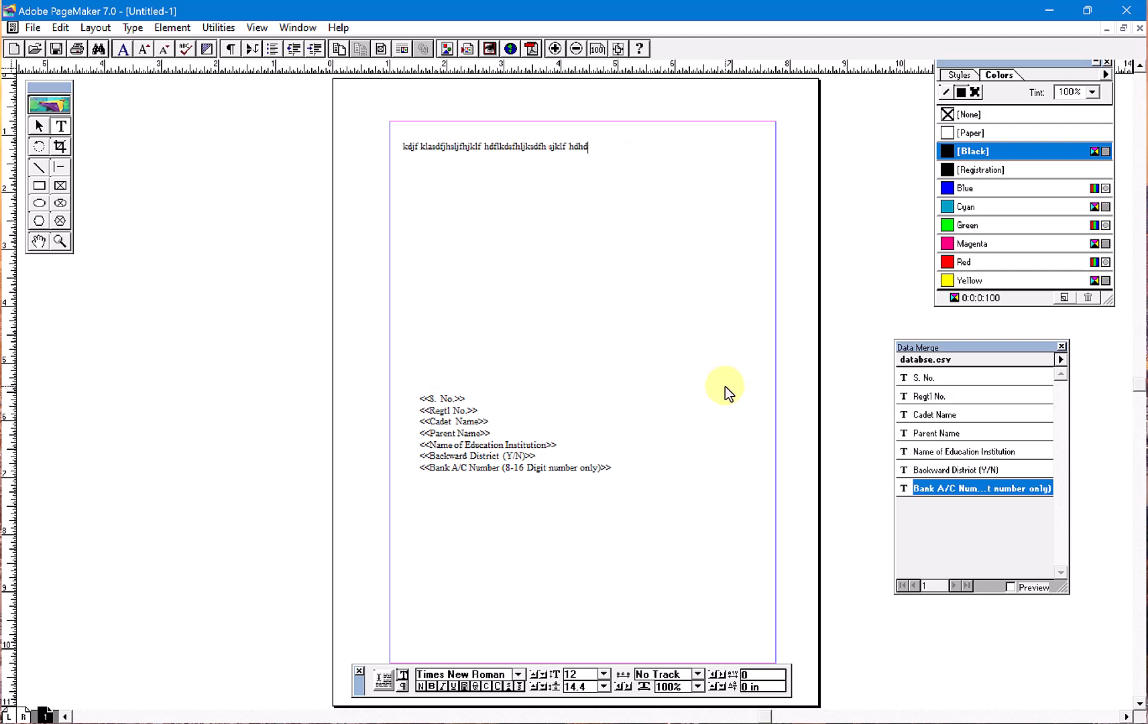
text( fljksdfhsdjkcfhsdjkf hdljkdh jkldh fasdjklfh jklfdsh jksdfh sdjklfhsdjkl dsh kljs)
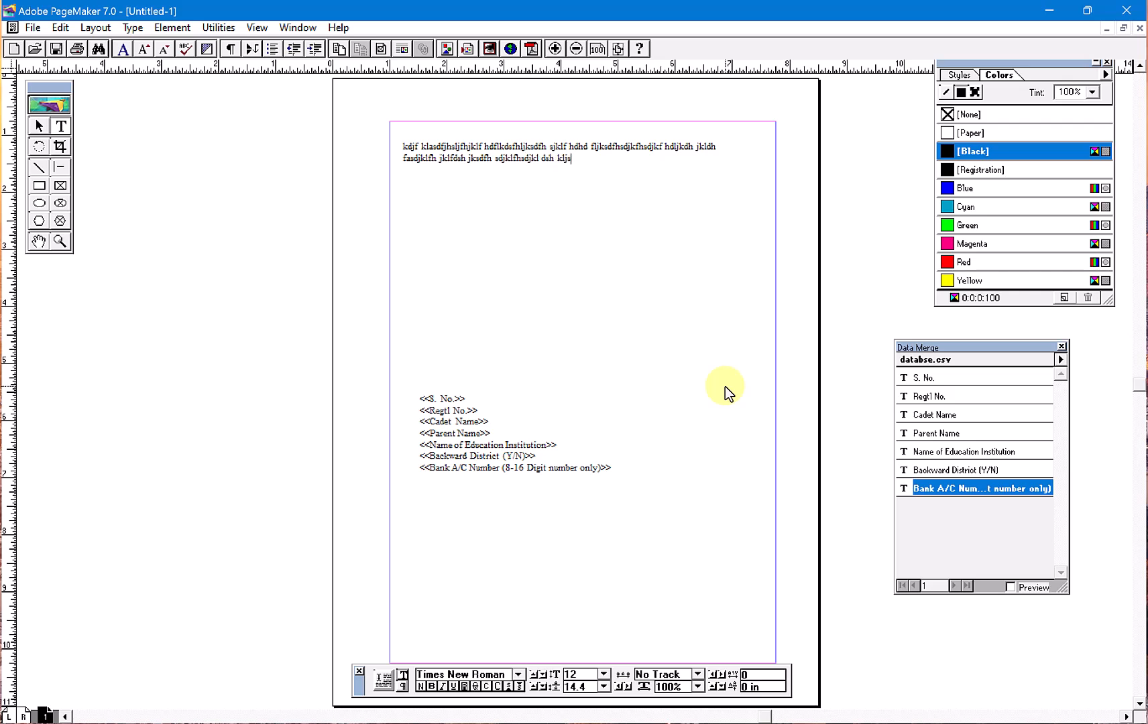
text(fhsjklf hdjklf dhjkl dhjkh ljkdasfh ljkadsfh sdjklfh jkl dasjkl dhkh jlsk)
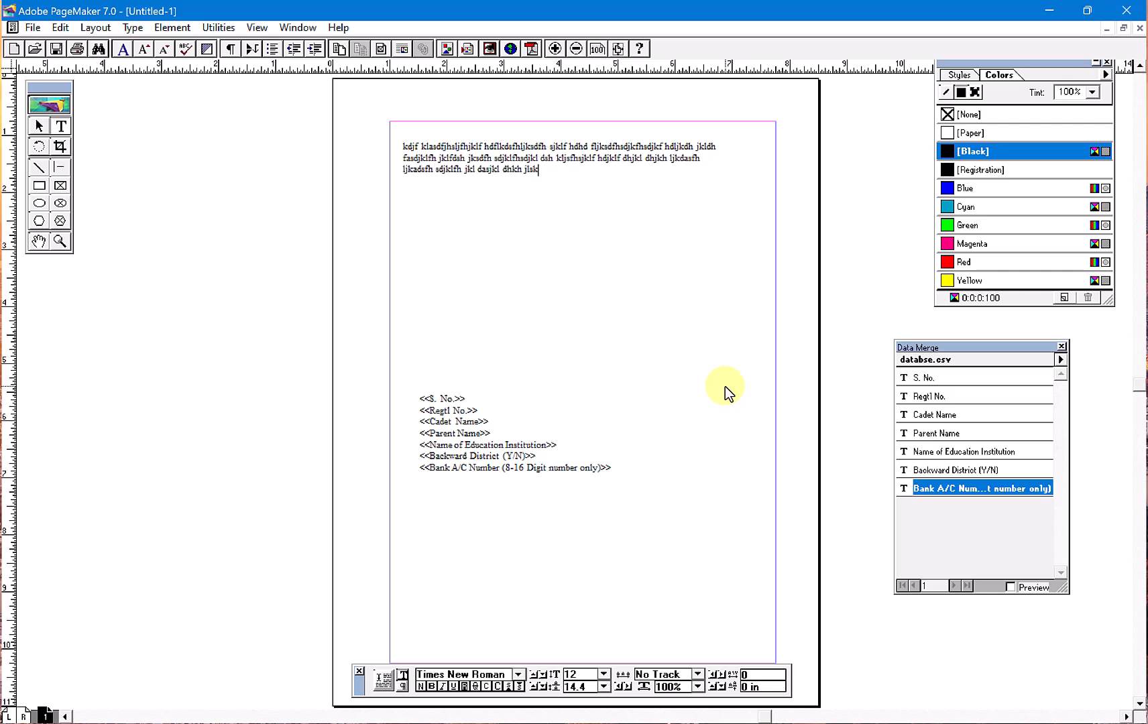
text(fh asjklfh asdjklfhdkd hfljkdasfhdljksfhl jkfhaljkfhjkd shljkds fhljskfhsjklfsjkf dsajlkf)
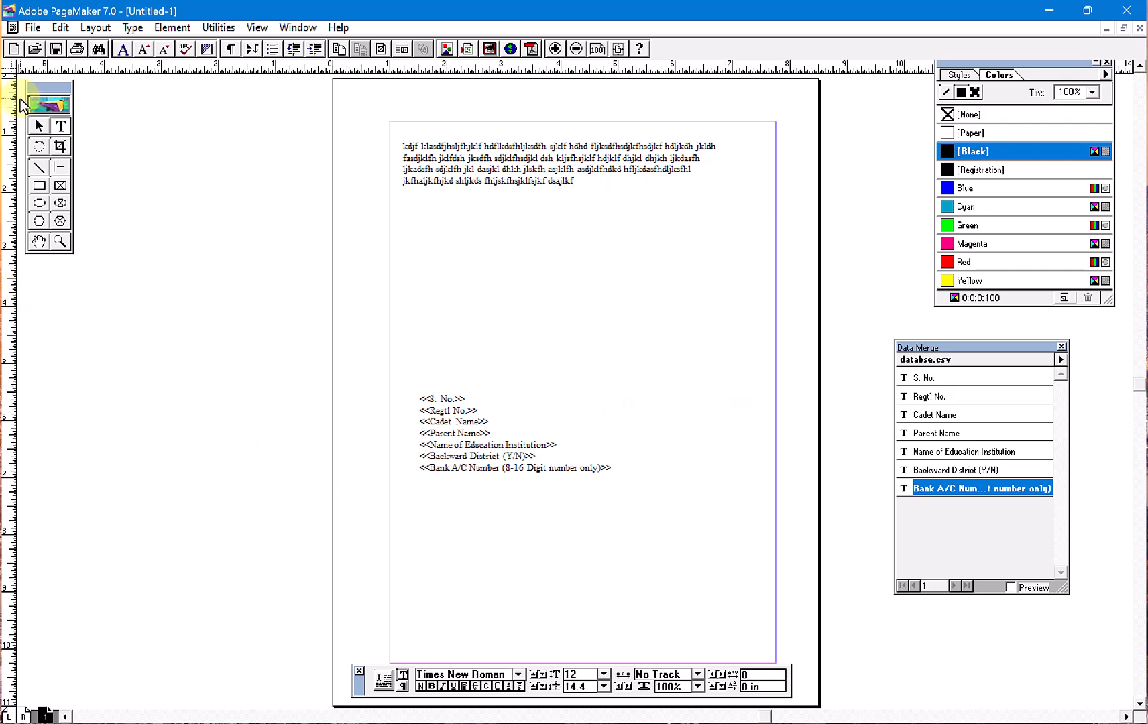
- Move the placeholder paragraph down to about Y 3.83 in and the merge-field block up beneath it to about Y 4.86 in
click(37, 124)
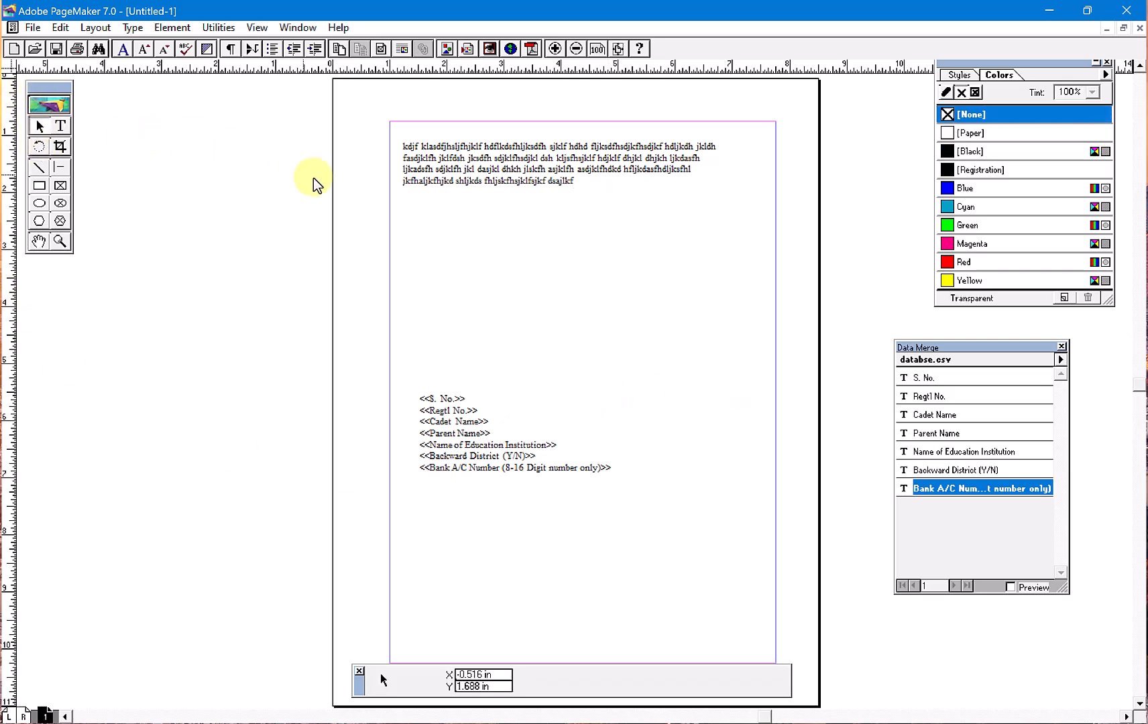
drag(440, 153, 449, 319)
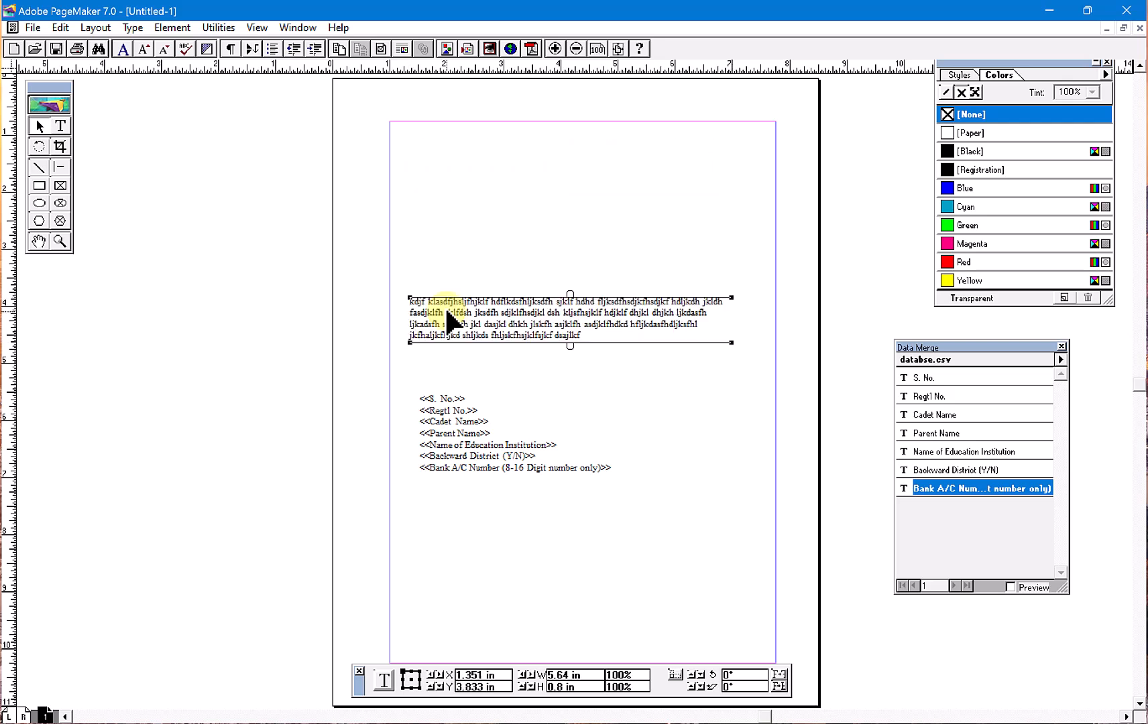
click(467, 432)
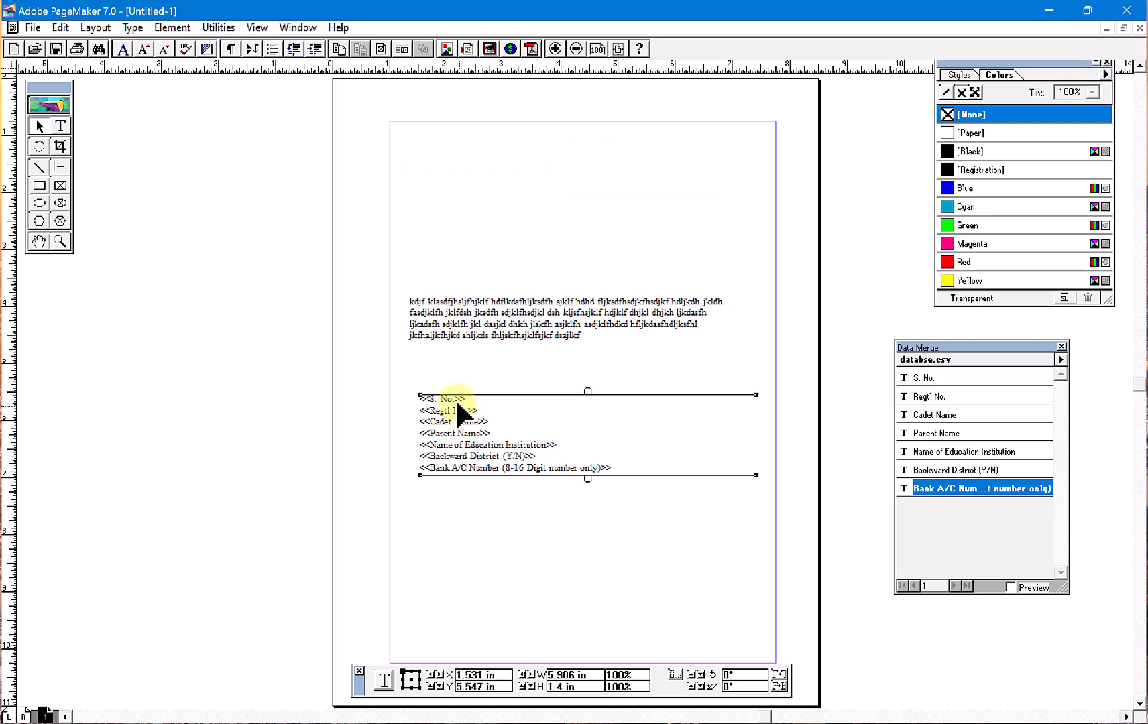
right_click(446, 400)
click(438, 412)
right_click(430, 372)
click(430, 422)
click(434, 426)
drag(434, 424, 430, 384)
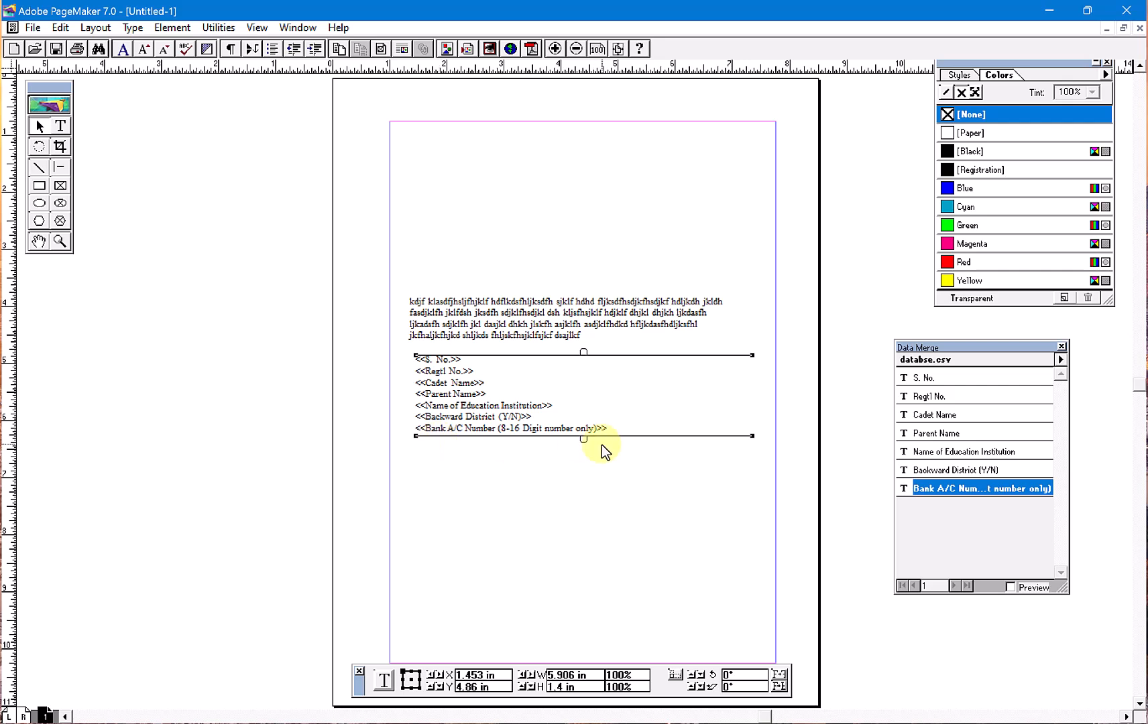
- Turn on record preview and step forward to record 5 to check the merged data beneath the paragraph
click(1060, 359)
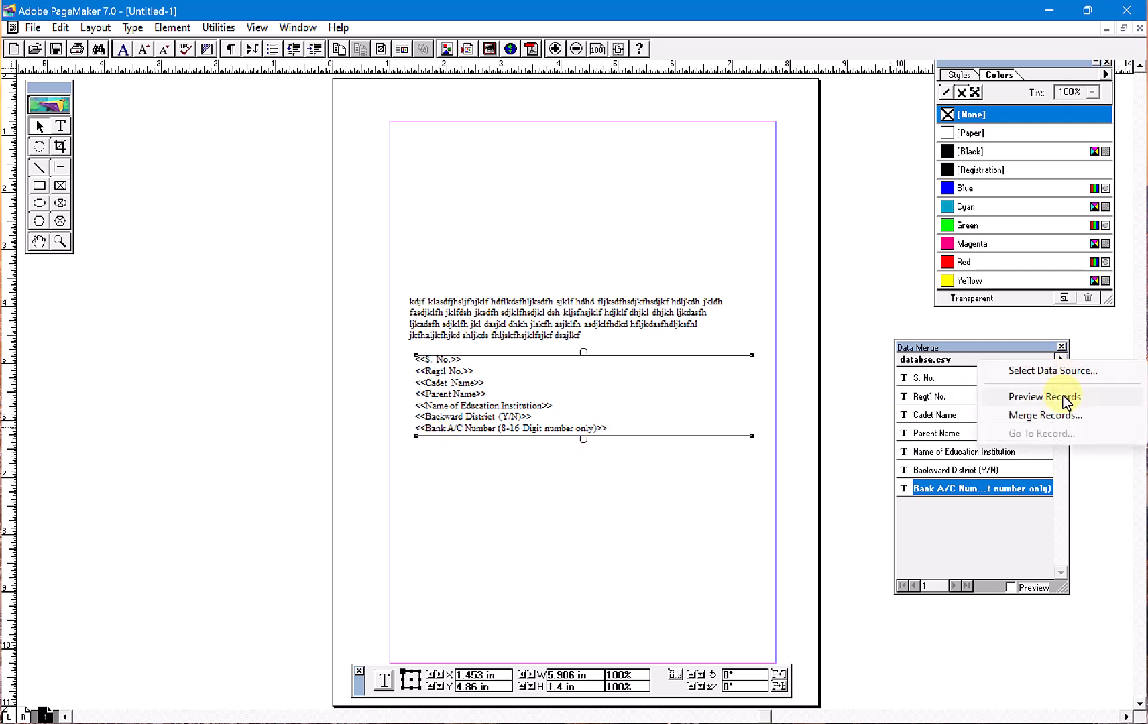
click(994, 553)
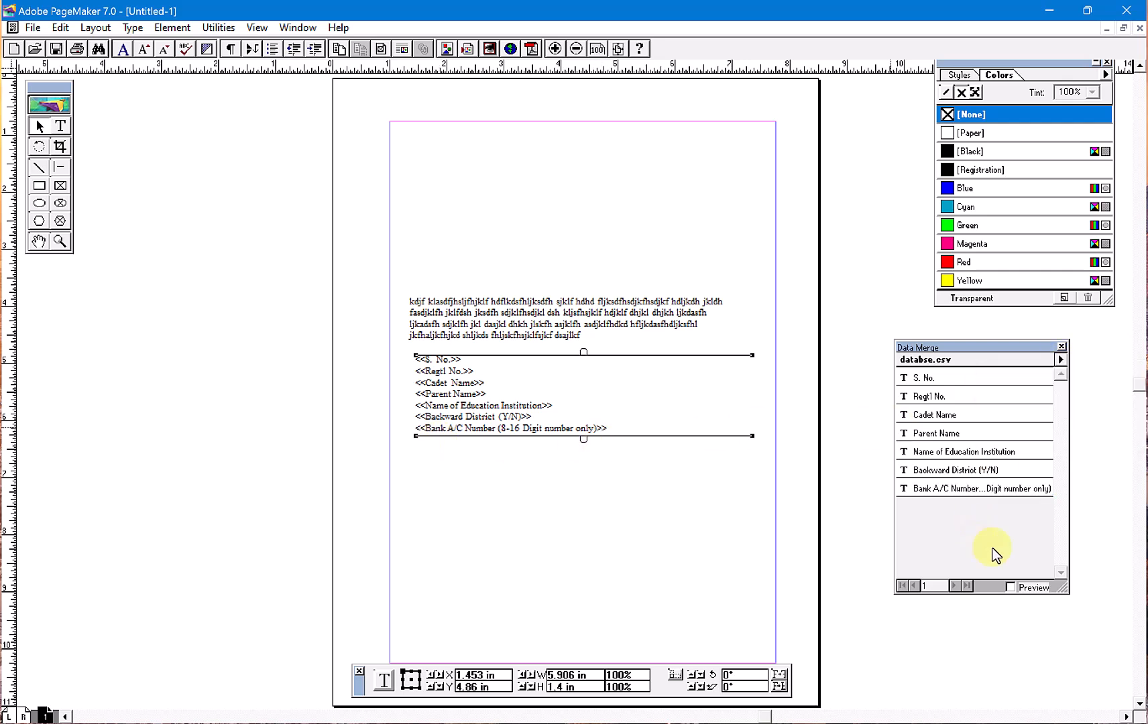
click(1011, 588)
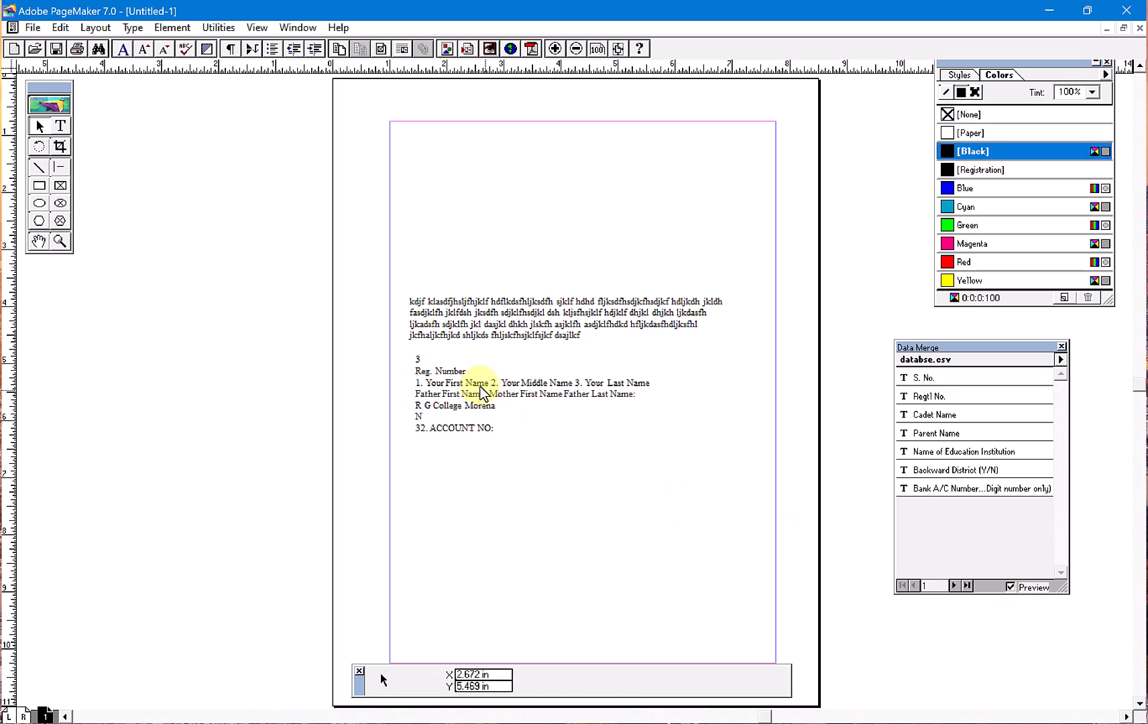
click(956, 587)
click(956, 587)
click(956, 587)
click(956, 586)
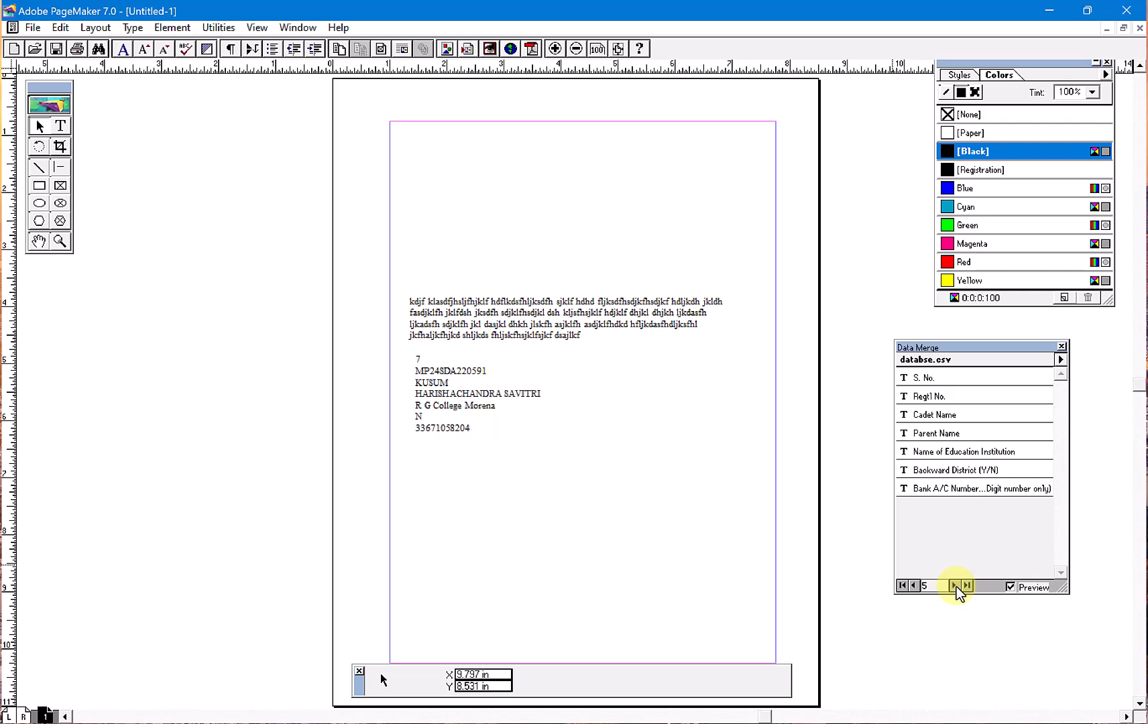
- Run the Merge Records plug-in for the range 1-5 with one record per page
click(225, 27)
mouse_move(246, 47)
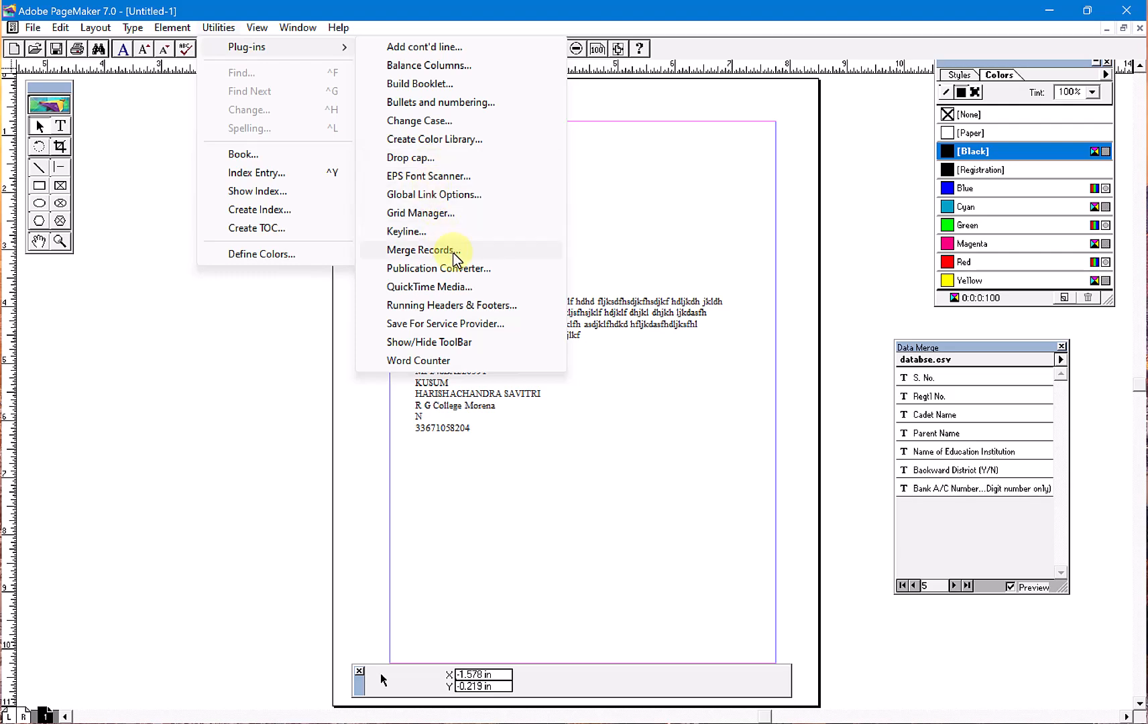
click(456, 249)
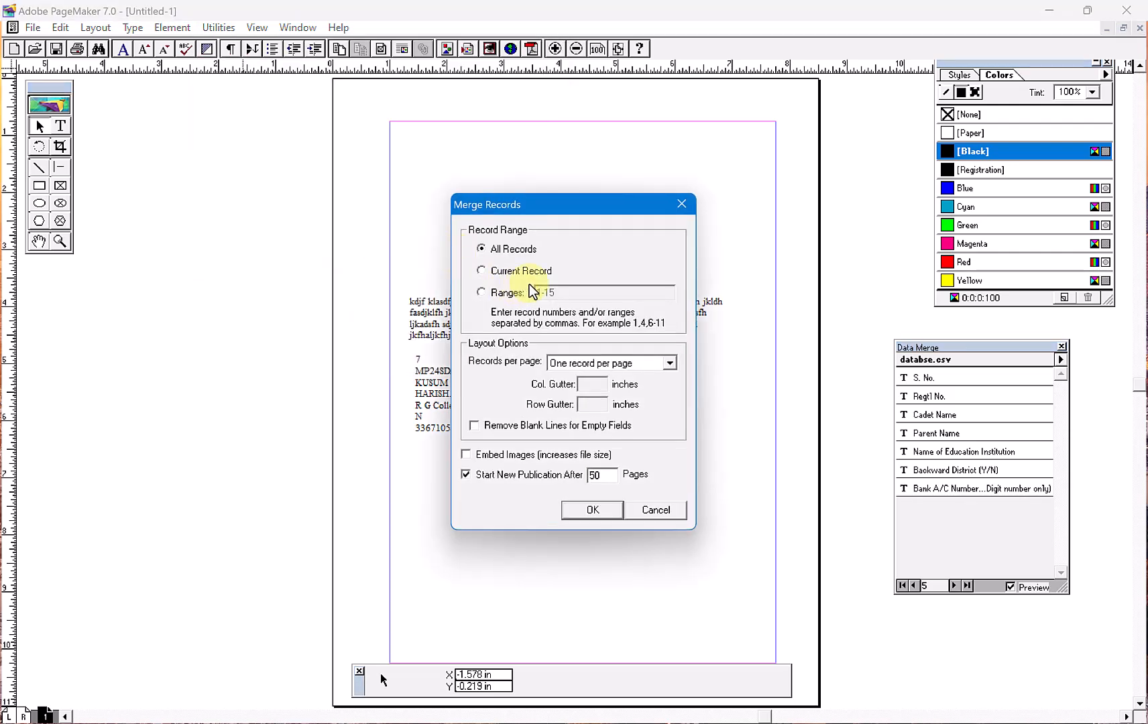
click(503, 294)
click(566, 295)
key(BackSpace)
key(BackSpace)
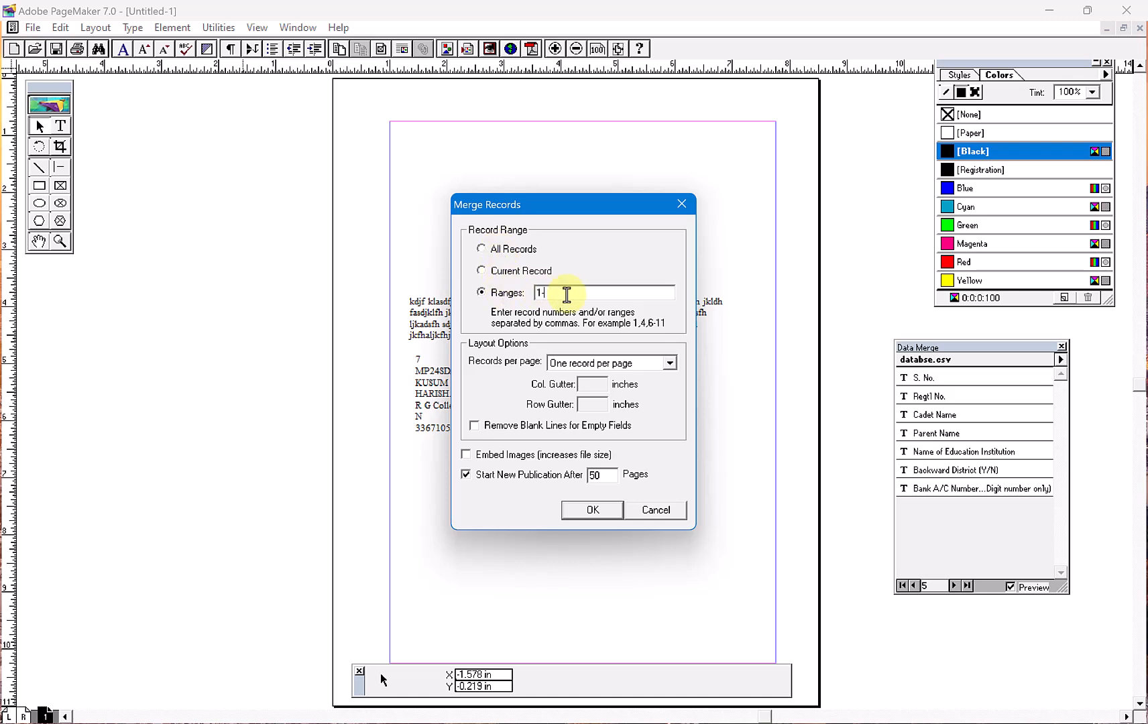
click(669, 363)
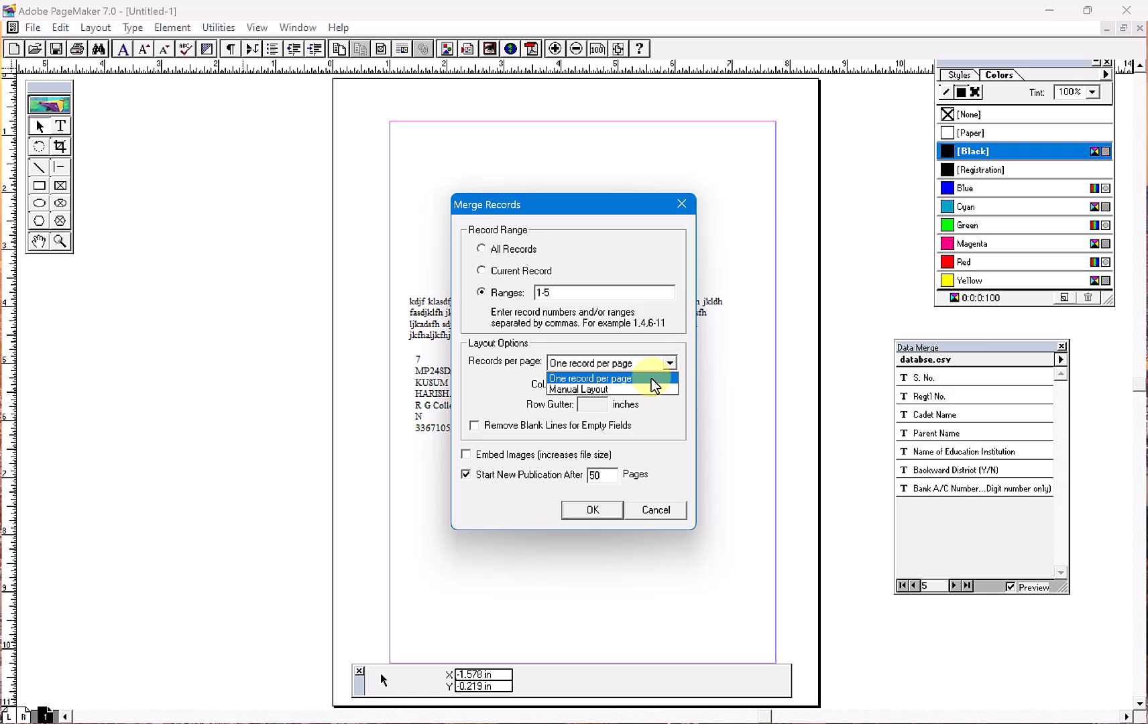
click(651, 378)
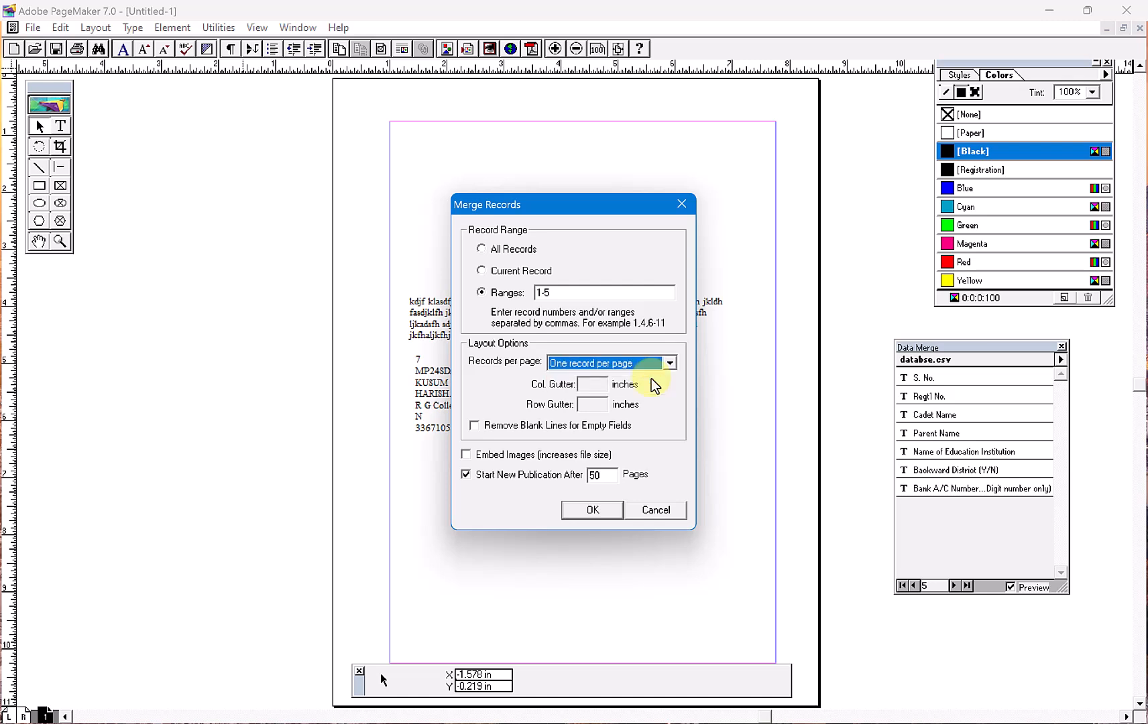
click(590, 511)
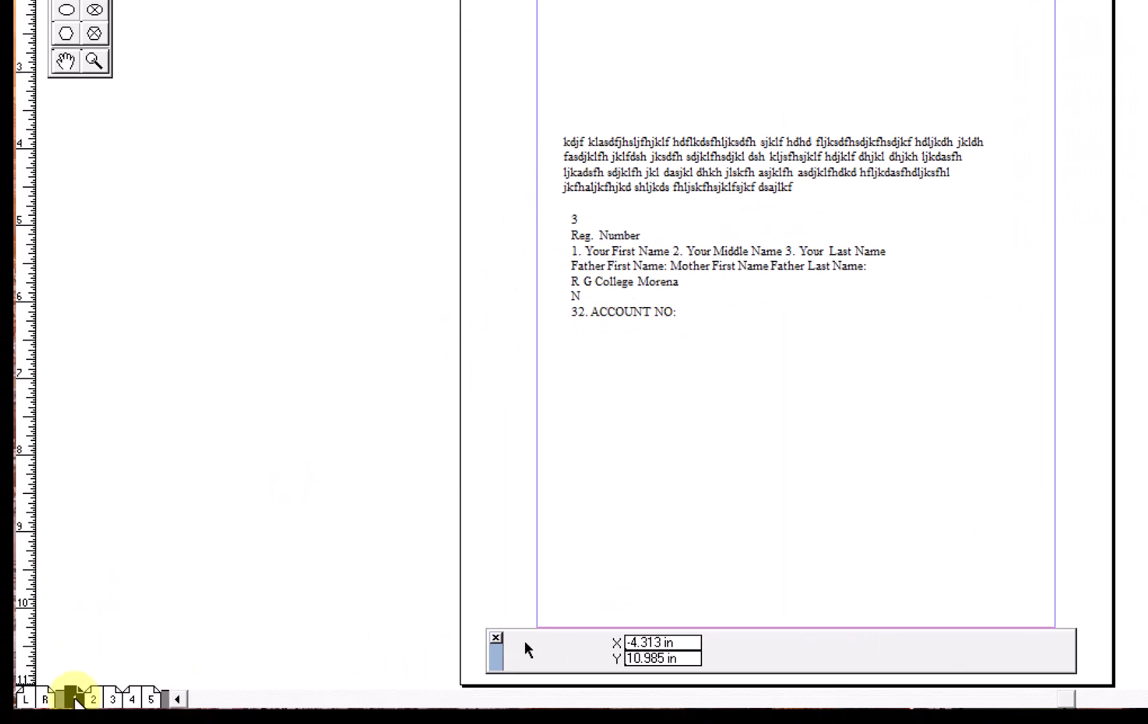
- Check the merged letters on pages 2-3 and 4-5 of the merged publication
click(93, 699)
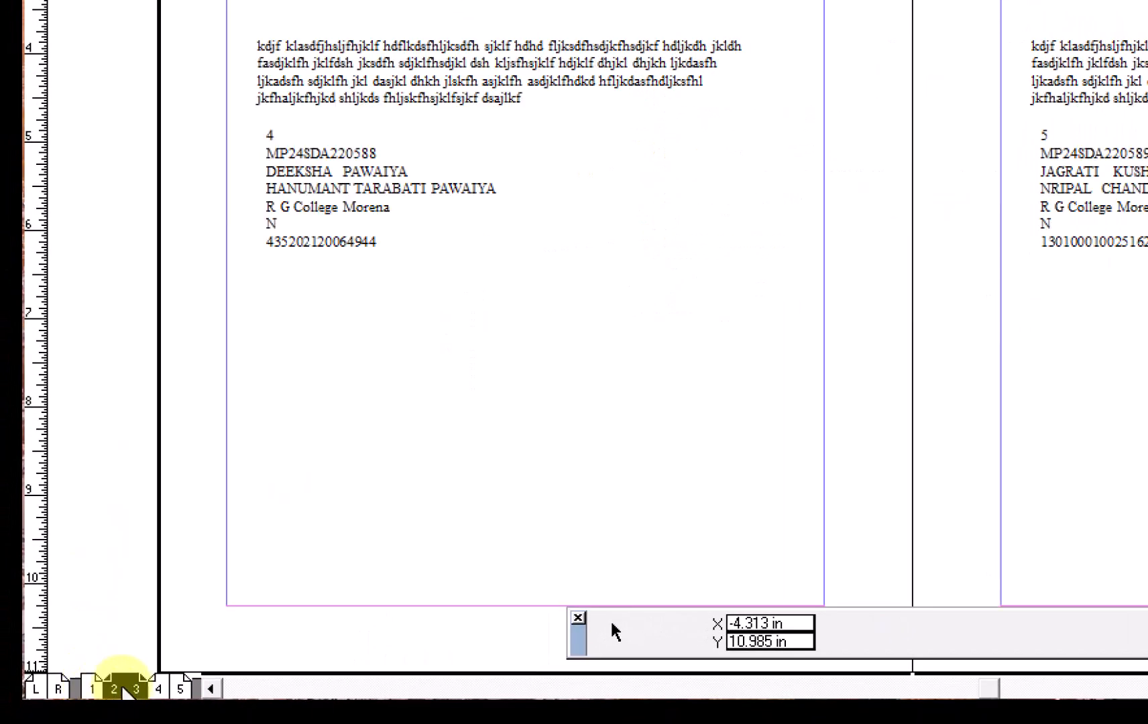
click(158, 689)
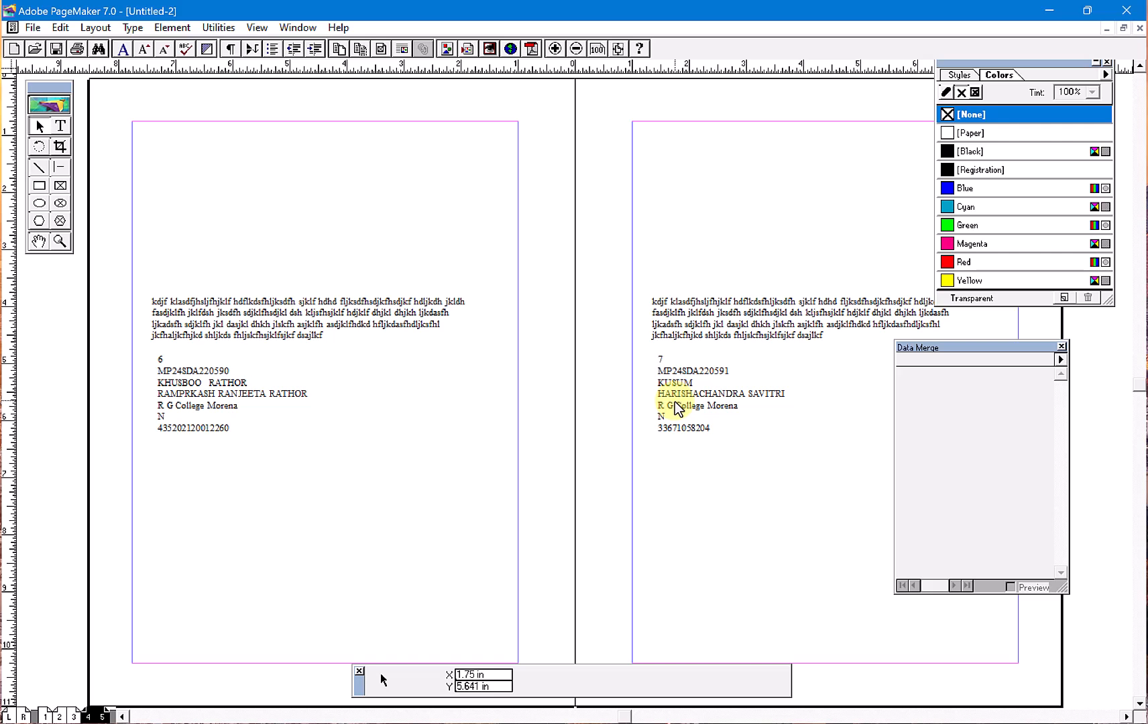
click(220, 28)
mouse_move(264, 52)
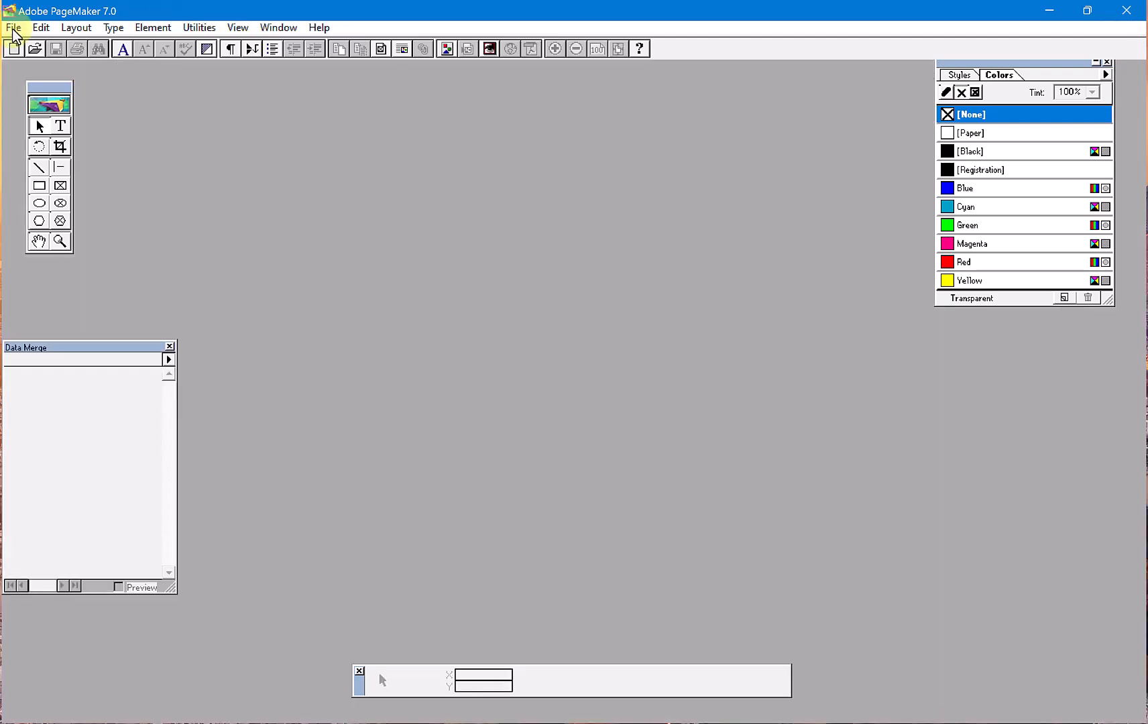
- Open file.pmd from the list of recent publications
click(14, 28)
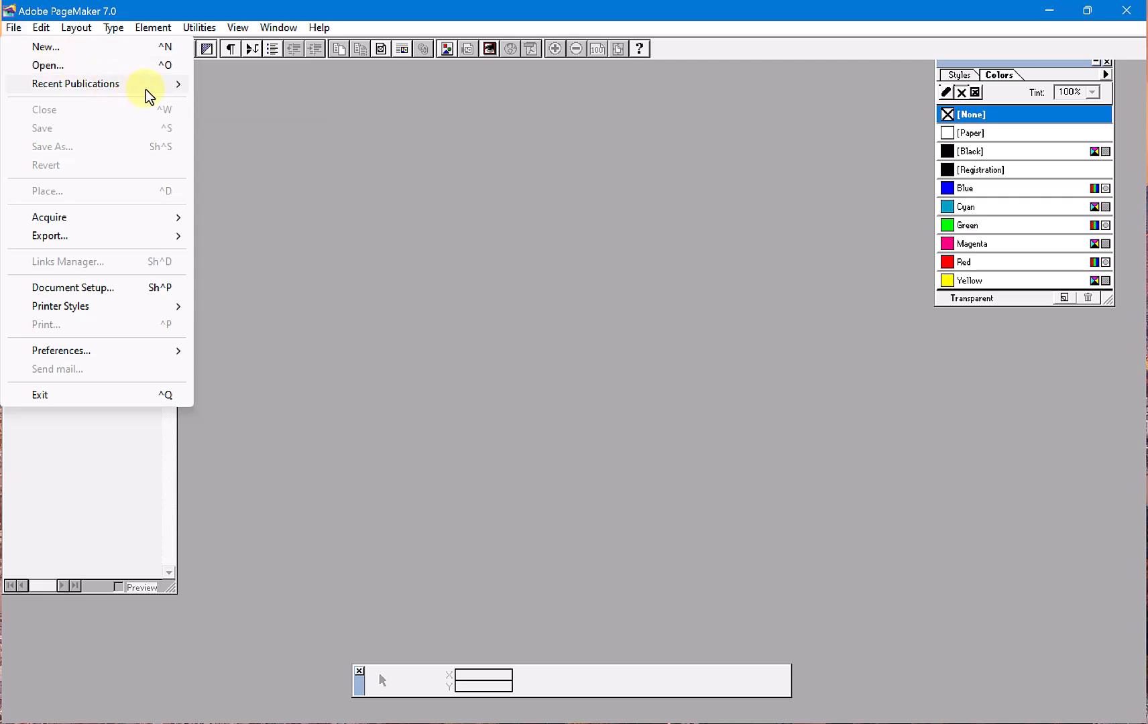
mouse_move(145, 89)
click(236, 90)
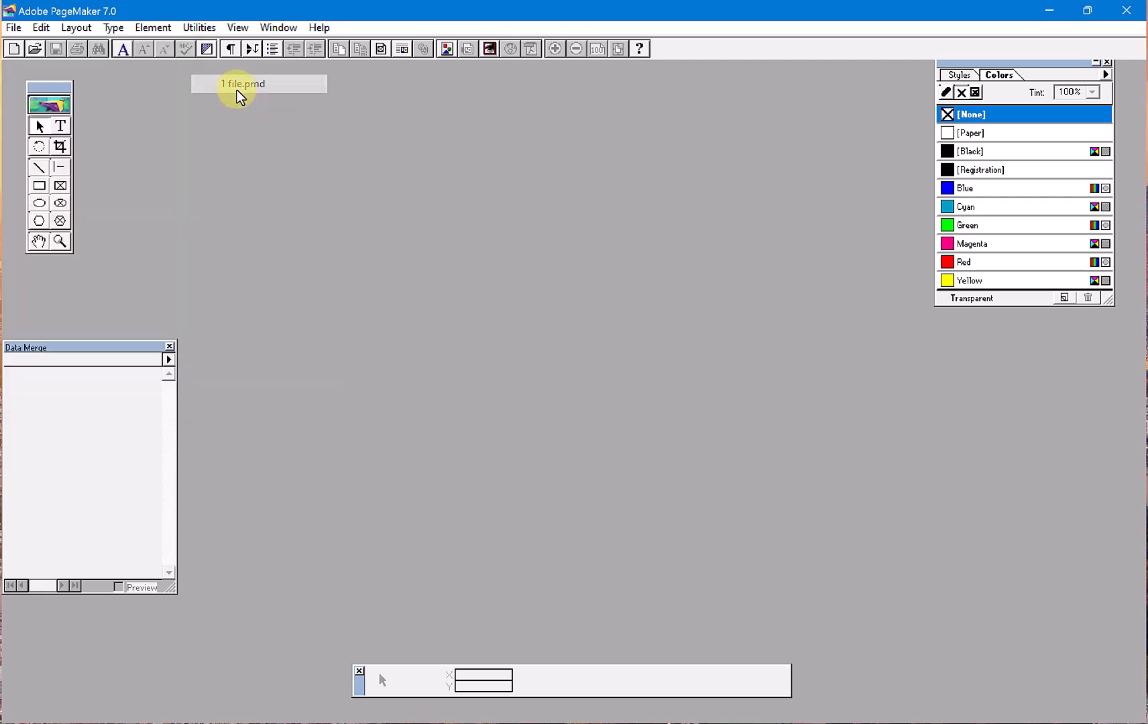
double_click(260, 75)
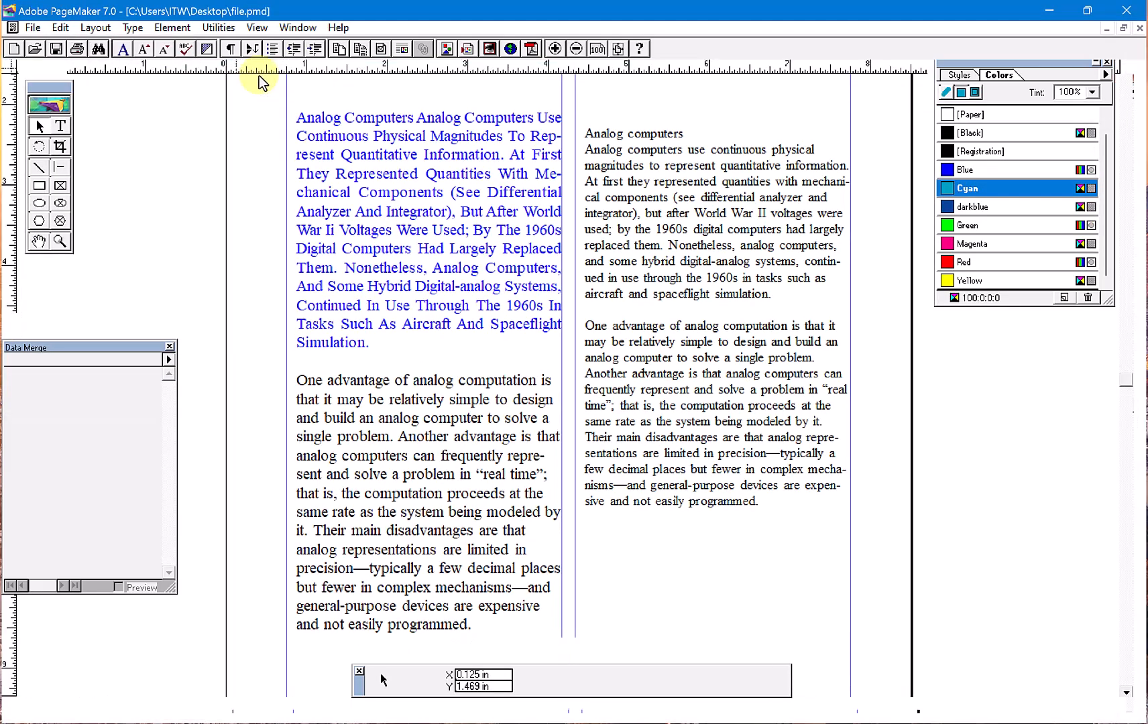
- View the Save for Service Provider plug-in's summary and preflight options, and close it without running a preflight
click(232, 31)
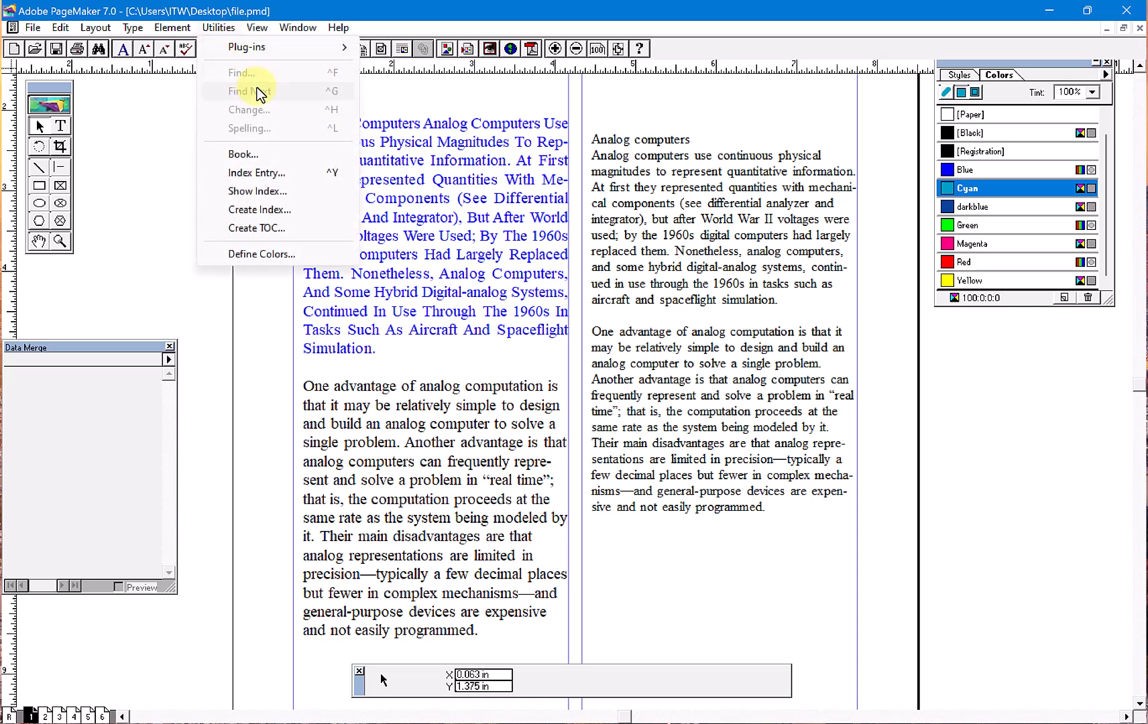
mouse_move(322, 49)
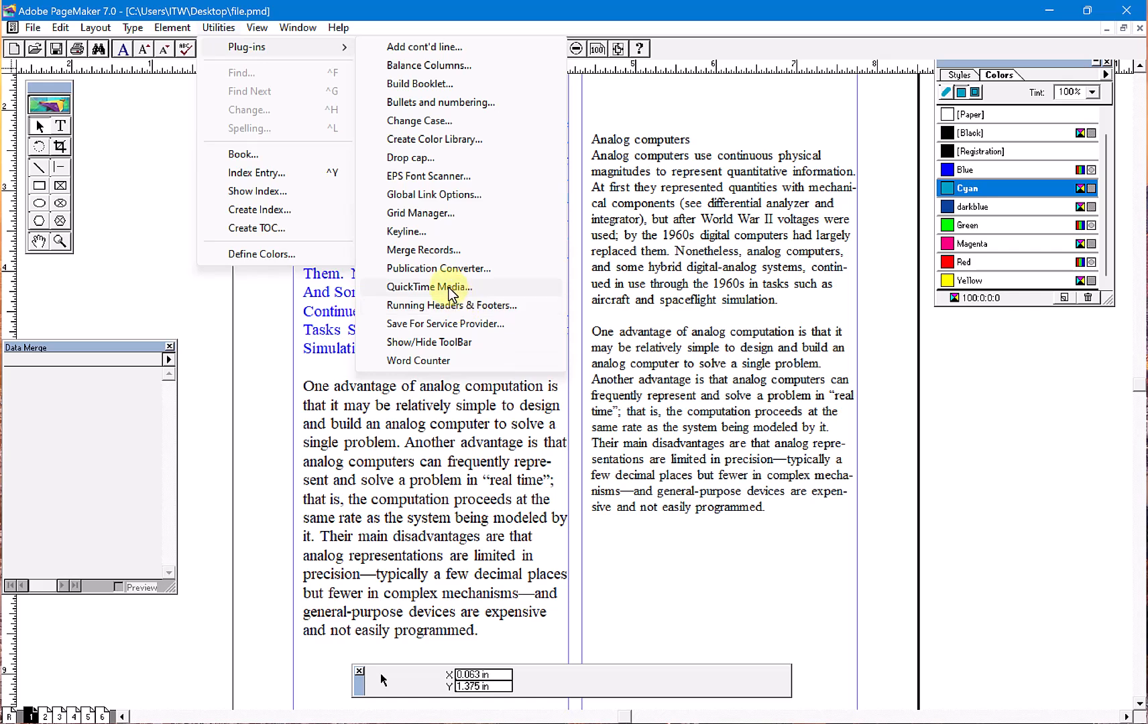
click(451, 324)
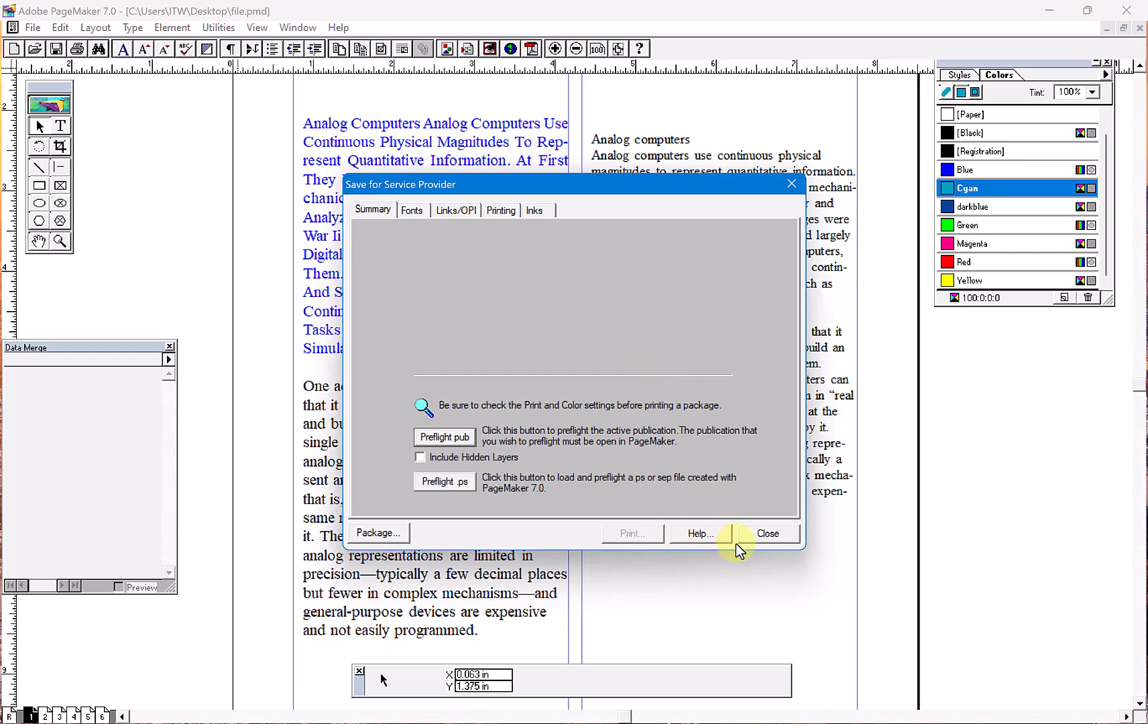
click(766, 534)
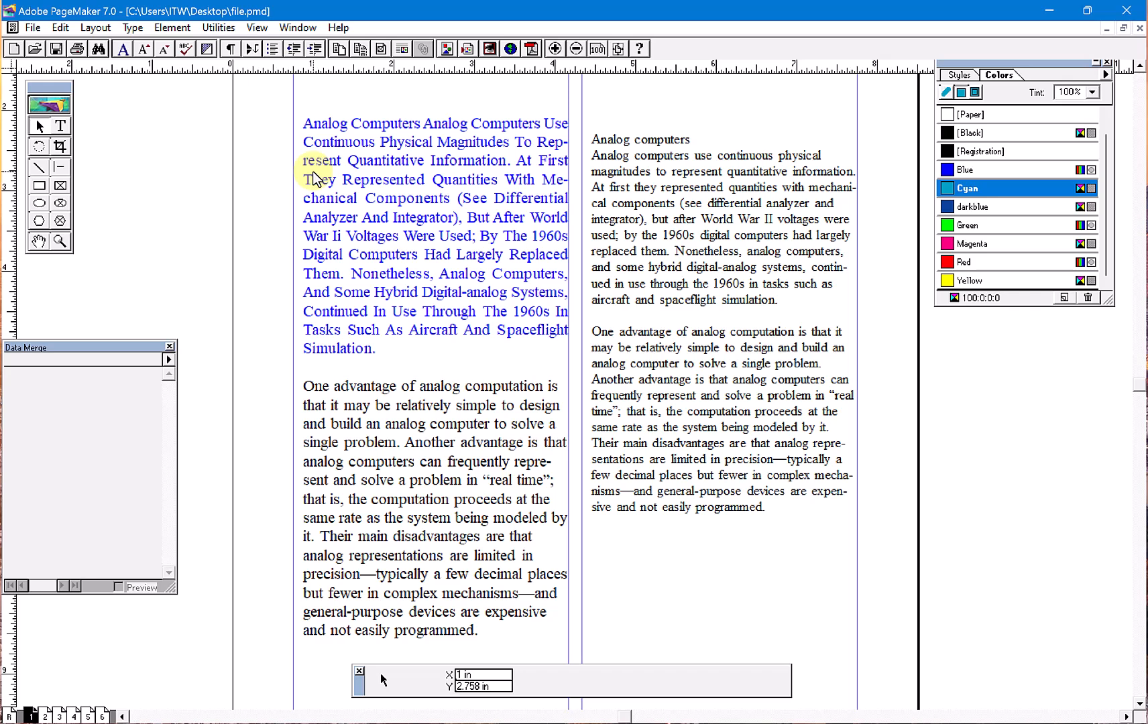
- Hide the toolbar with the Show/Hide ToolBar plug-in and show it again the same way
click(218, 27)
mouse_move(344, 55)
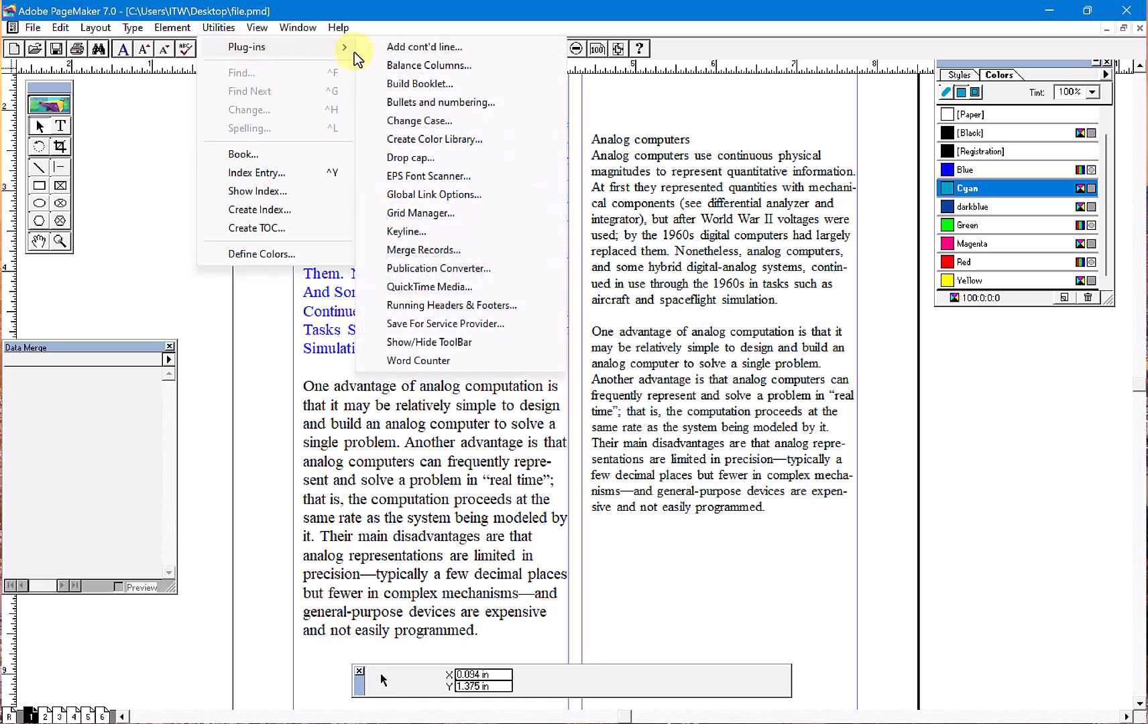
click(444, 348)
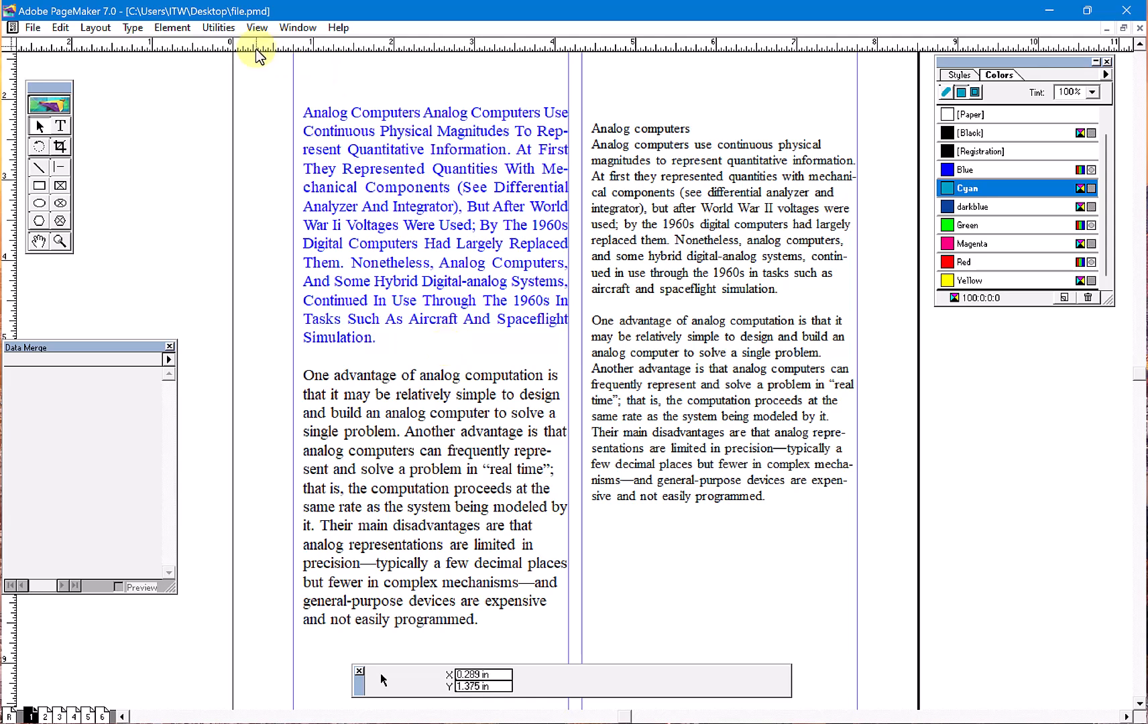
click(221, 28)
mouse_move(342, 47)
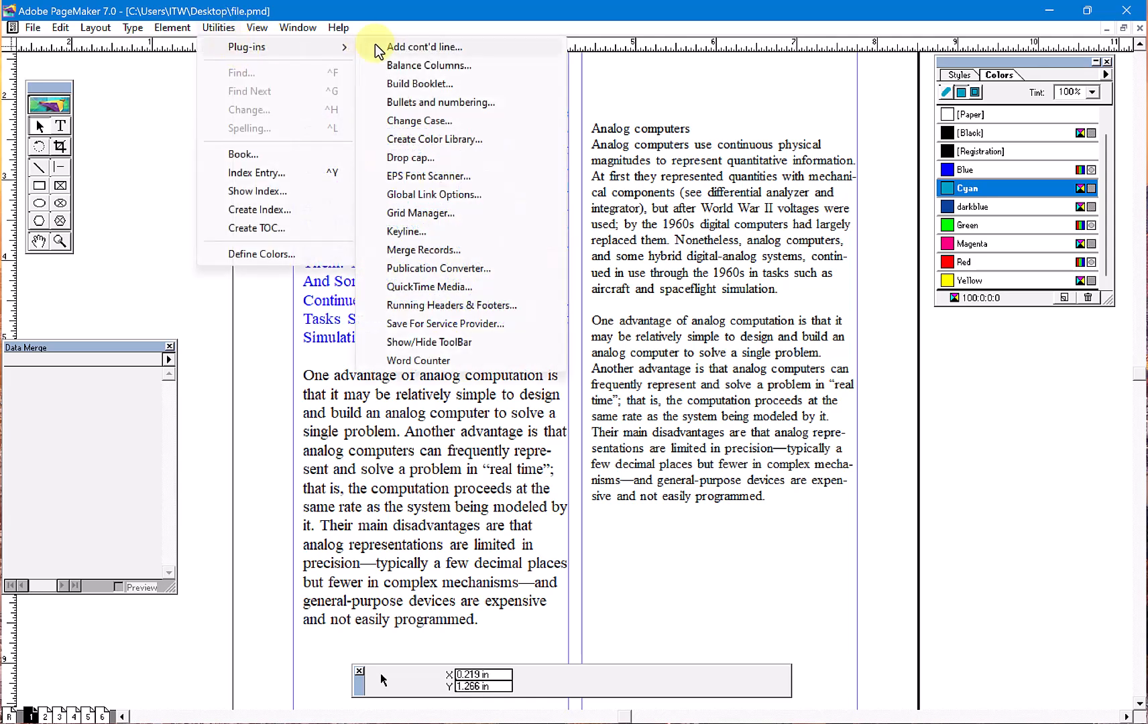
click(448, 343)
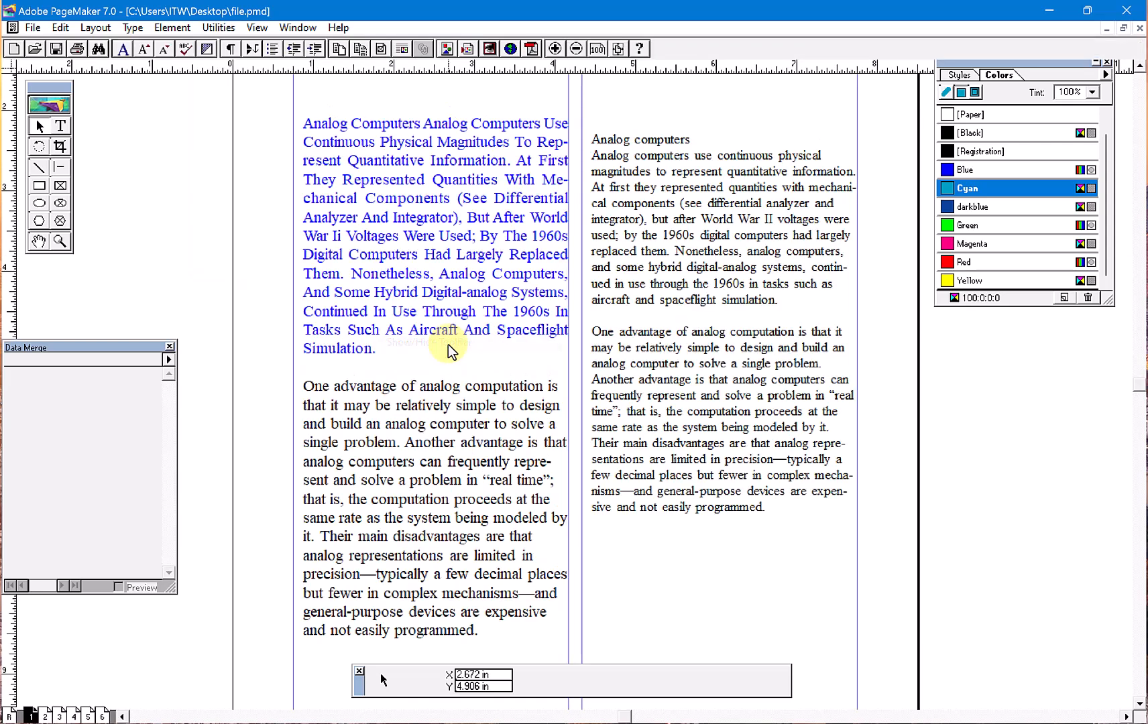
click(220, 30)
mouse_move(242, 45)
click(416, 249)
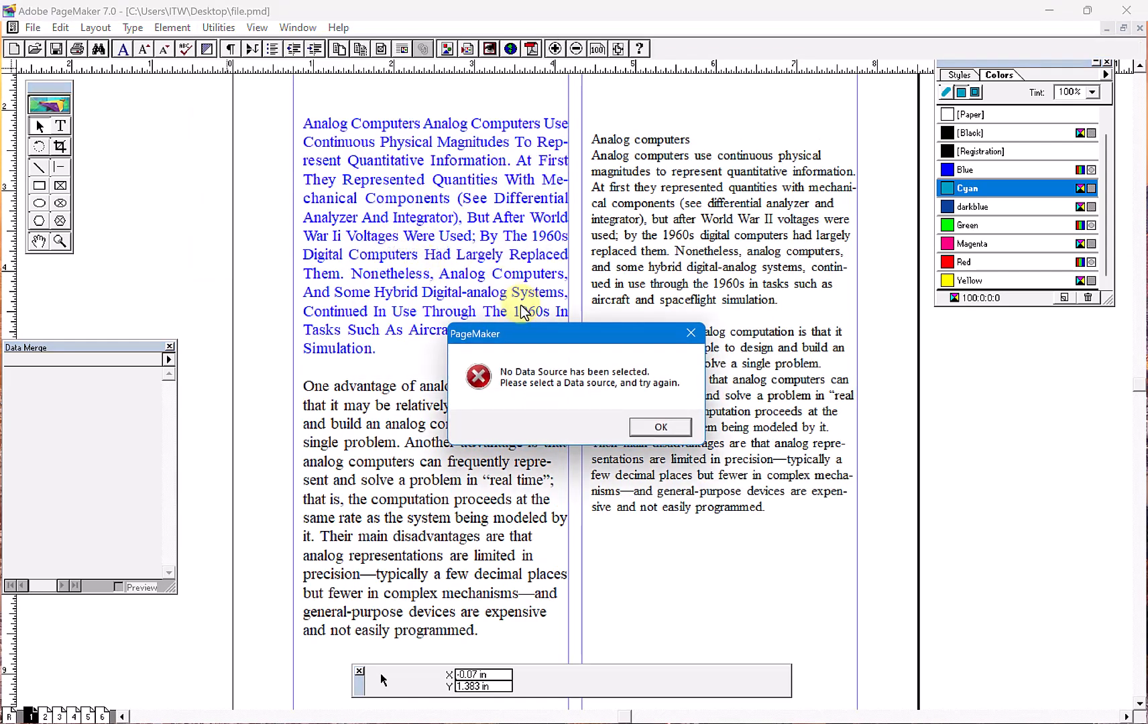
key(Return)
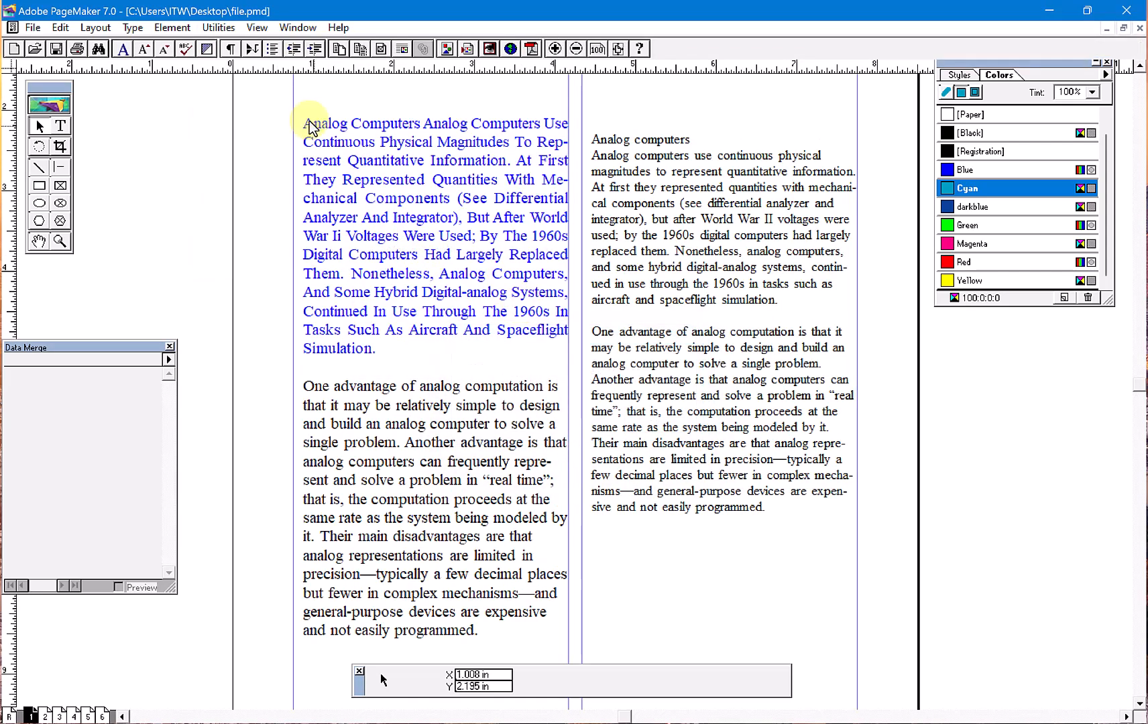
- Run the Word Counter plug-in on the publication to read its text statistics, and close the report
click(220, 28)
mouse_move(236, 51)
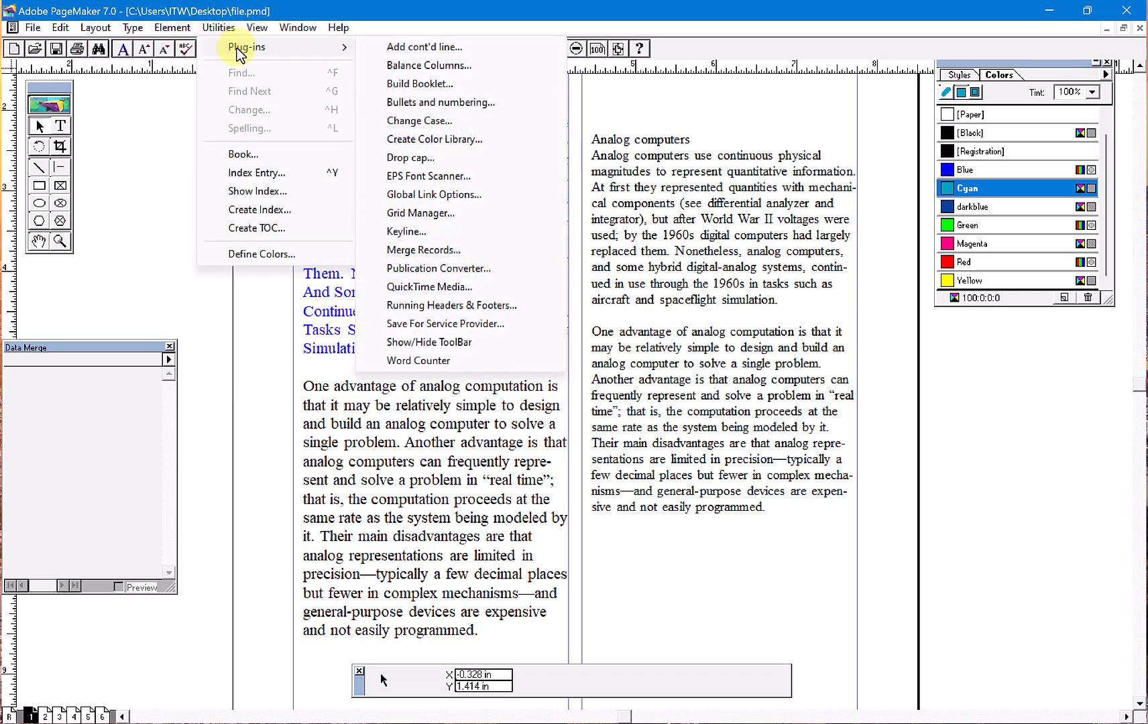
click(439, 357)
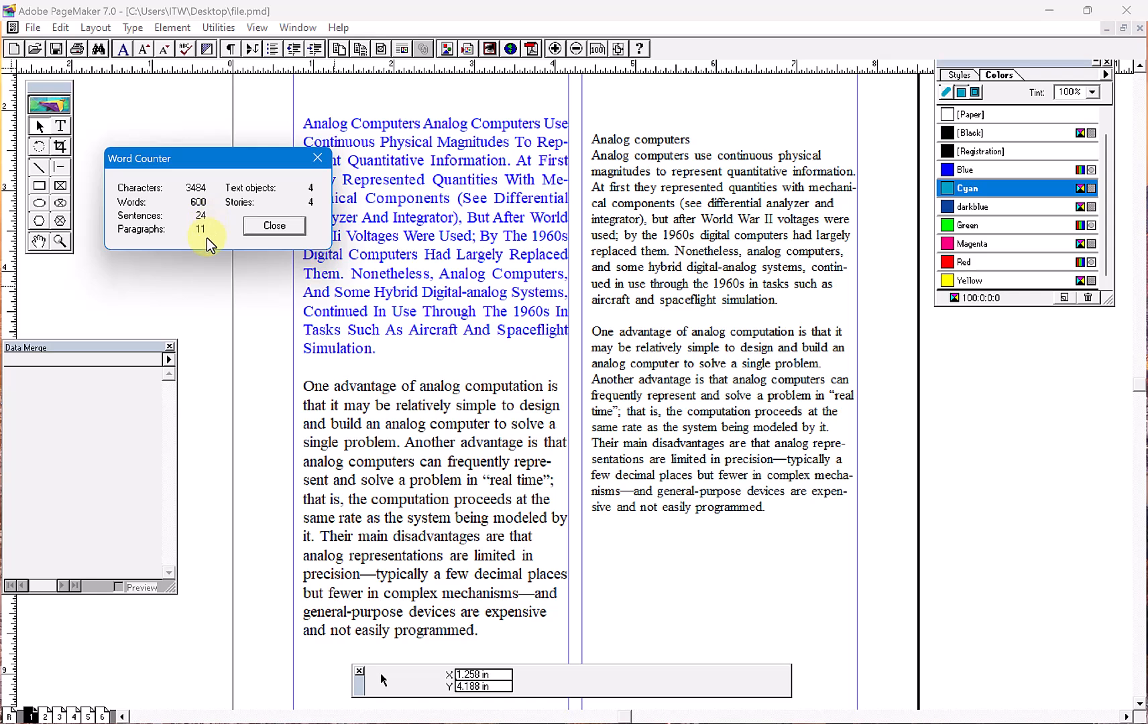
click(271, 228)
- Bring up the list of available plug-ins
click(218, 28)
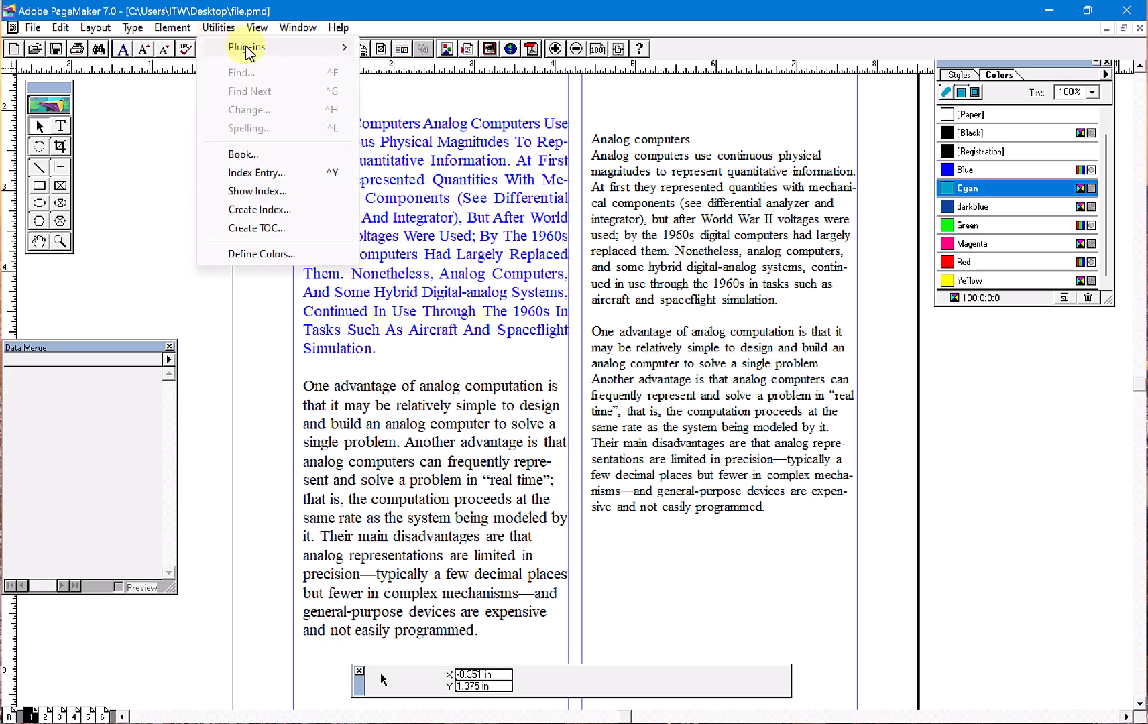
mouse_move(256, 46)
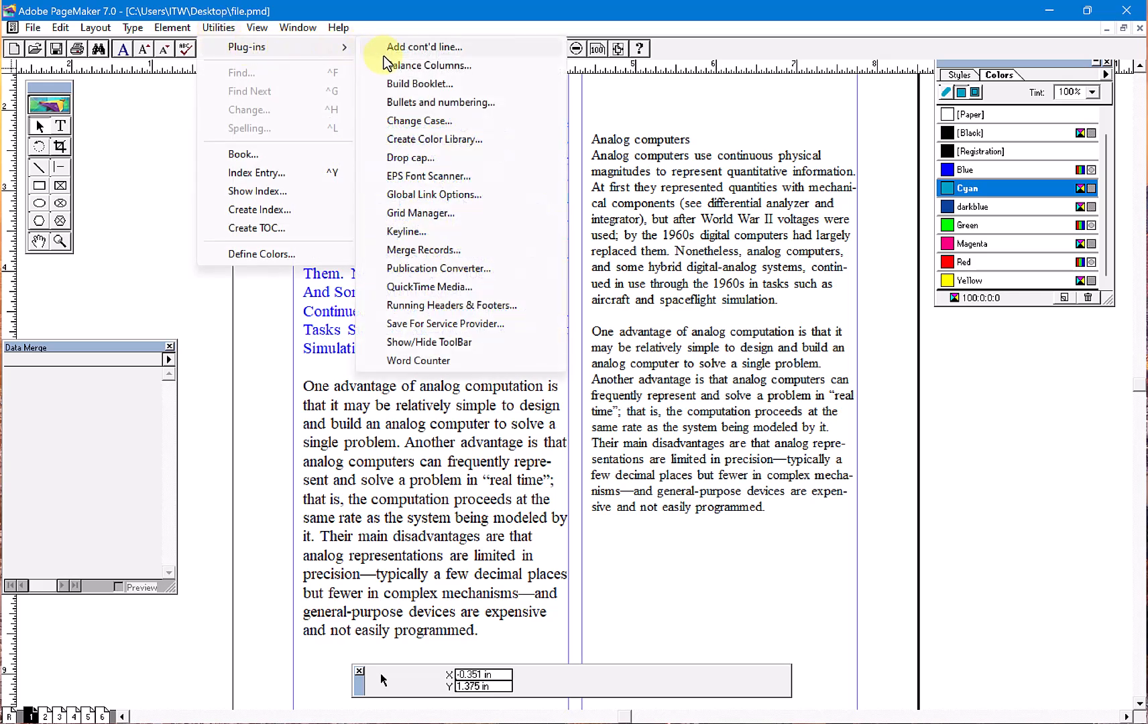